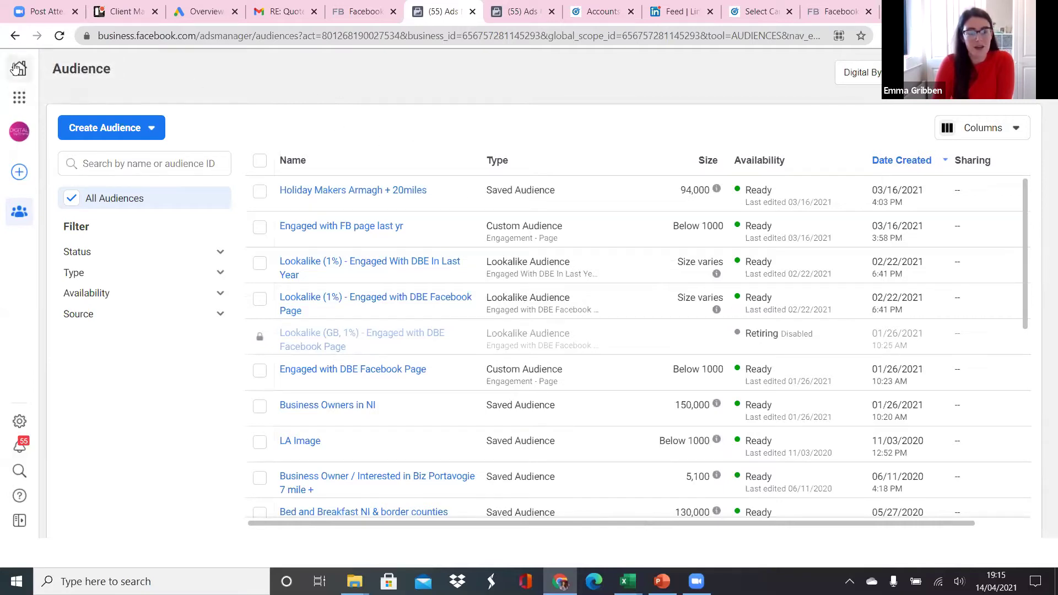
Step: Open the Audiences page in Business Tools and dismiss the notice about lookalikes and ad set locations
left_click_drag(98, 35, 196, 36)
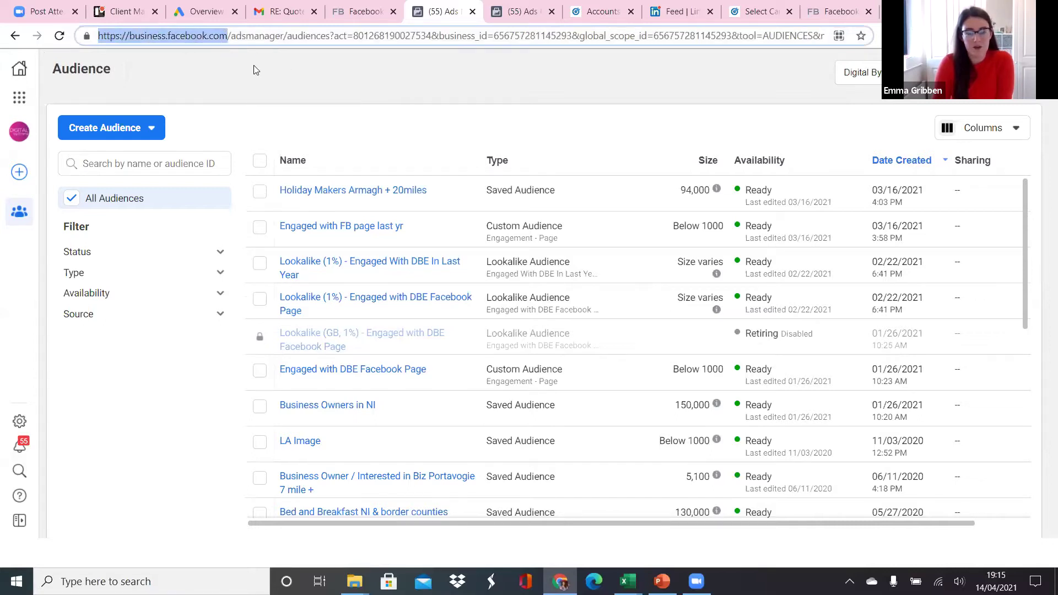
left_click(19, 97)
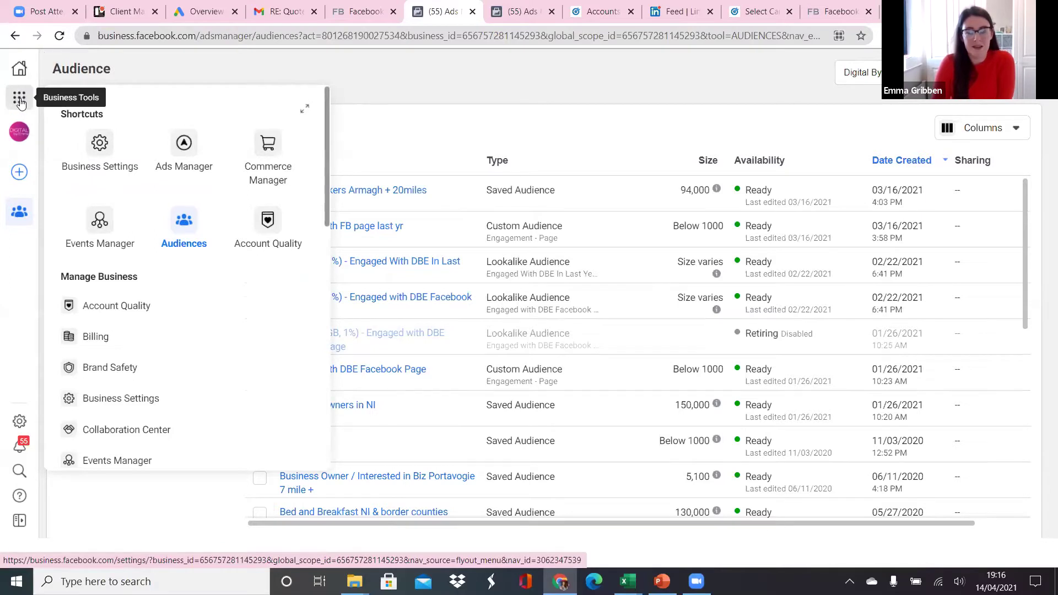
left_click(186, 225)
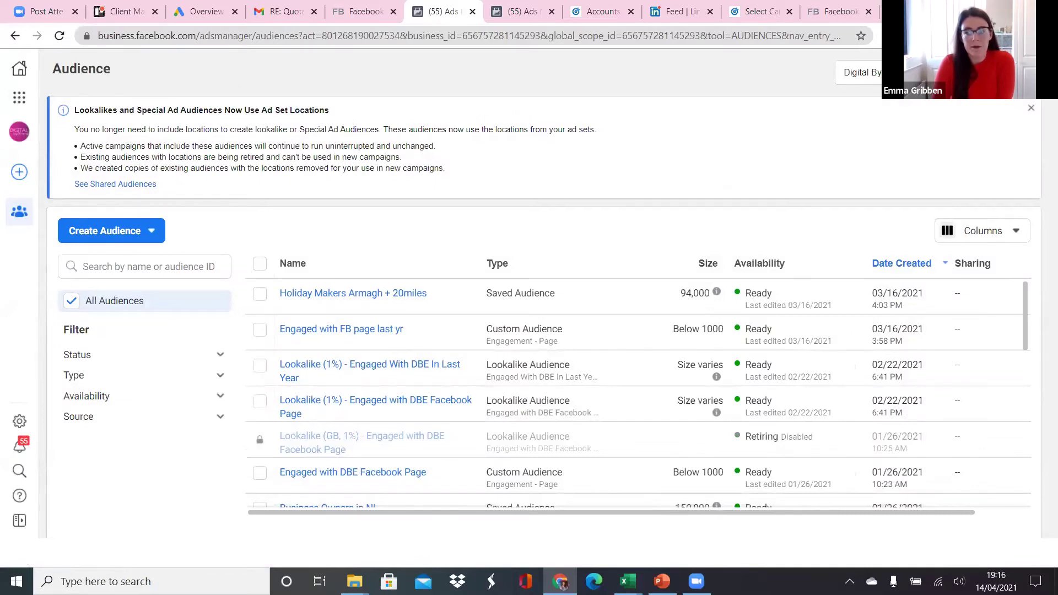
left_click(1031, 110)
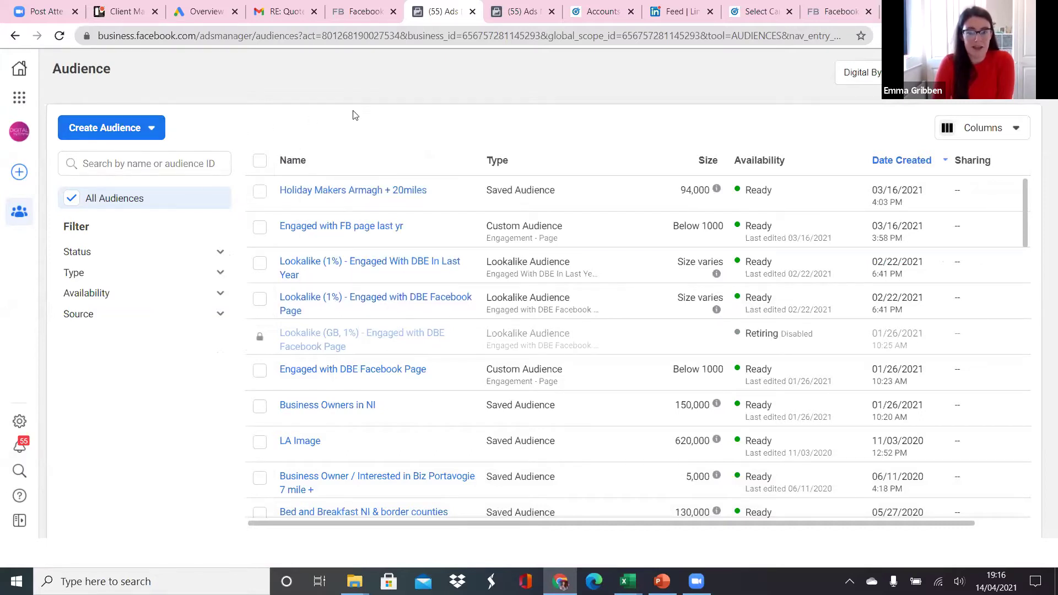
Step: Start a new custom audience that uses a Facebook Page as its source
left_click(142, 129)
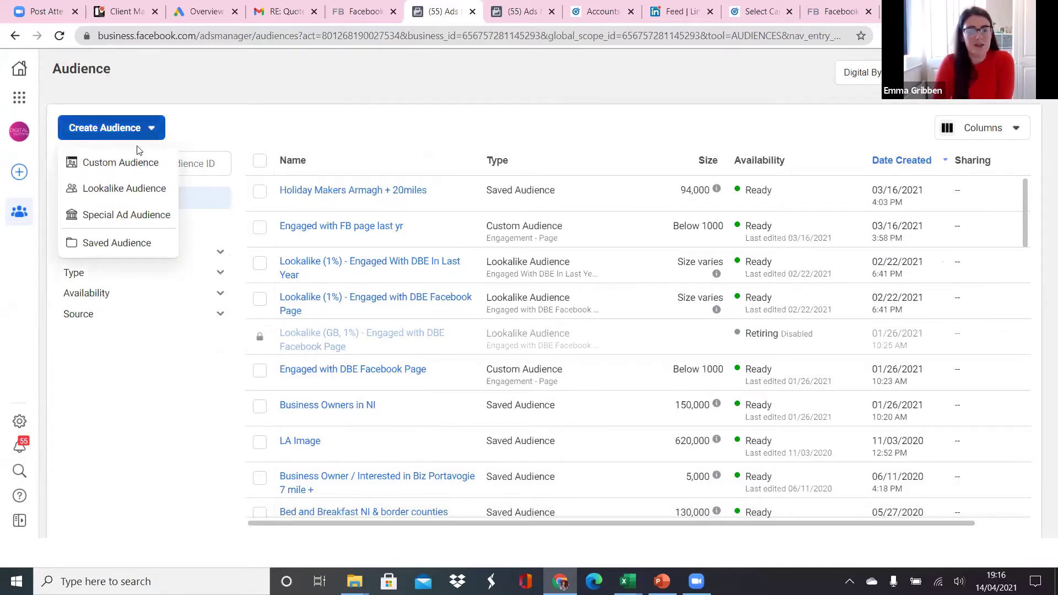
left_click(111, 163)
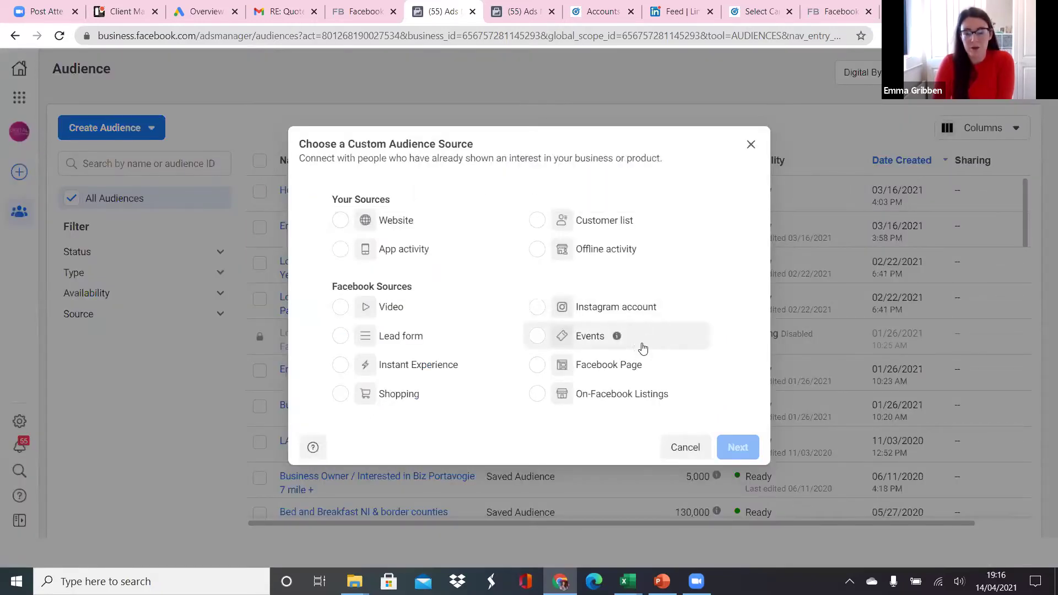
left_click(640, 365)
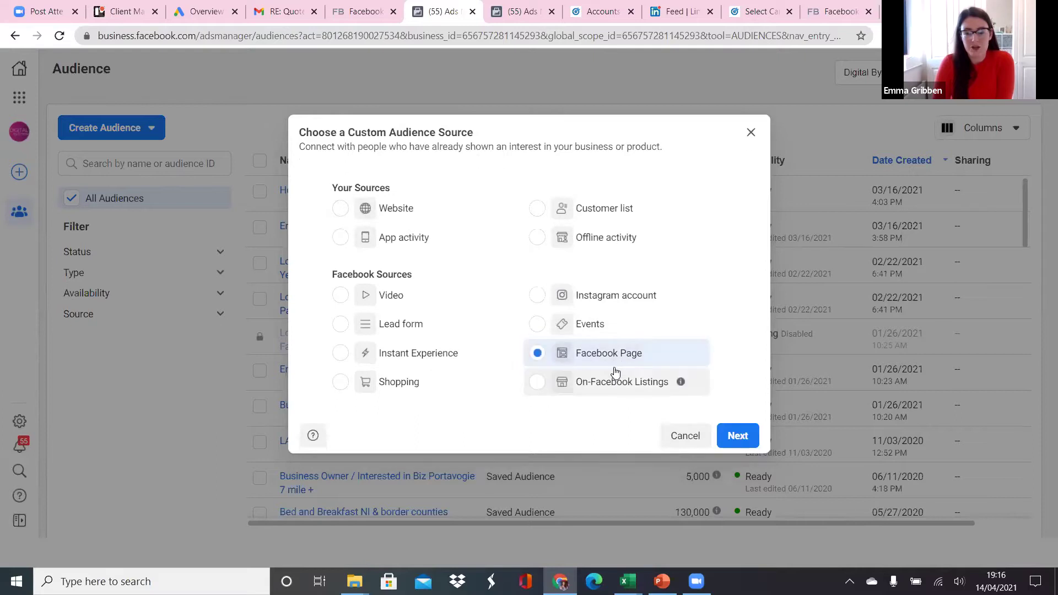
left_click(738, 435)
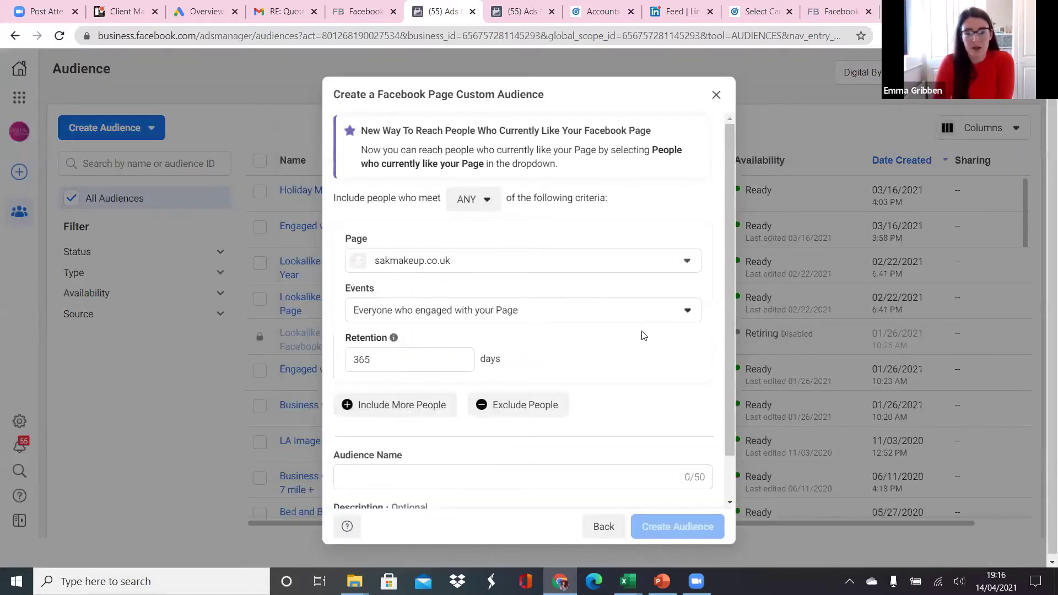
Step: Set the audience's Page to Digital By Emma and its event to "Everyone who engaged with your Page"
left_click(657, 262)
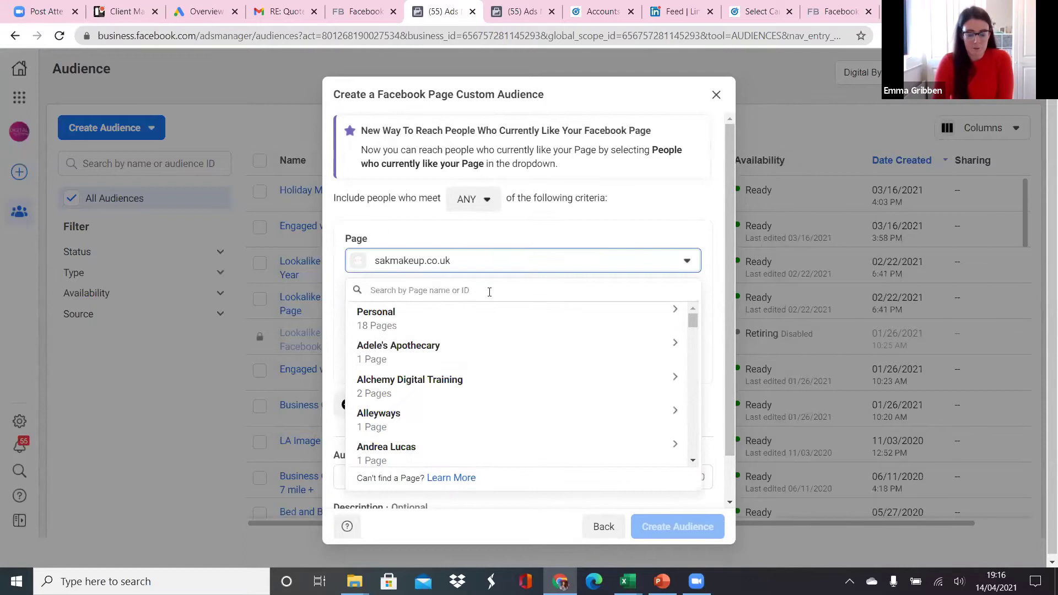
type("digital")
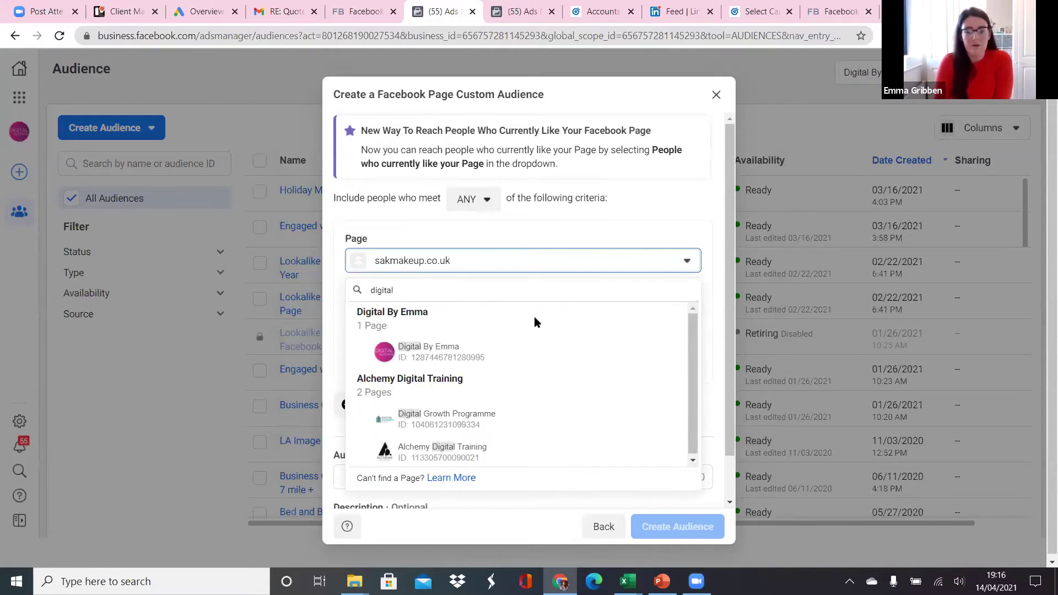
left_click(455, 353)
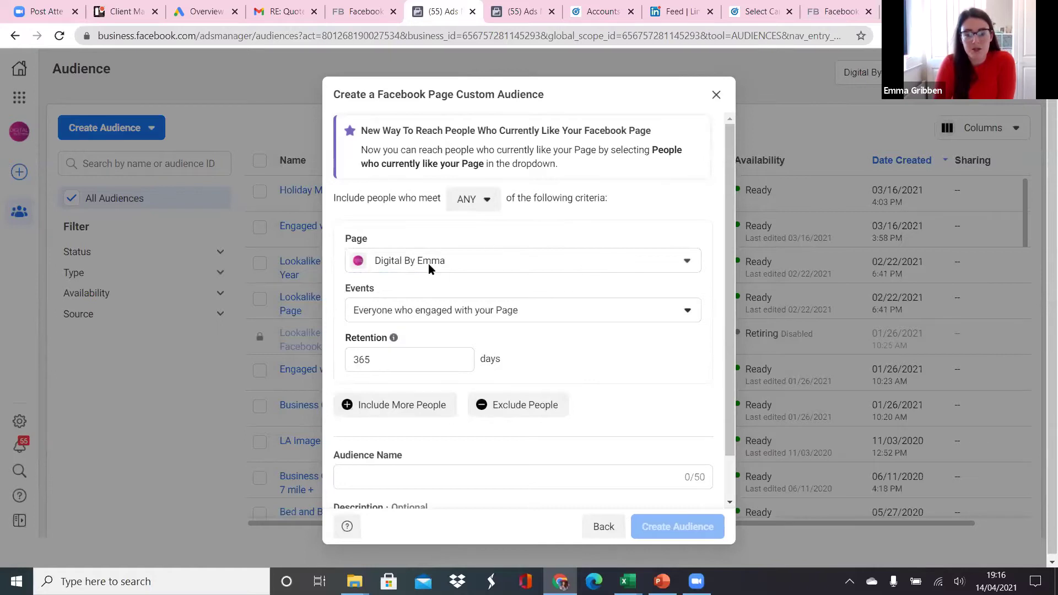
scroll(428, 266, "down", 1)
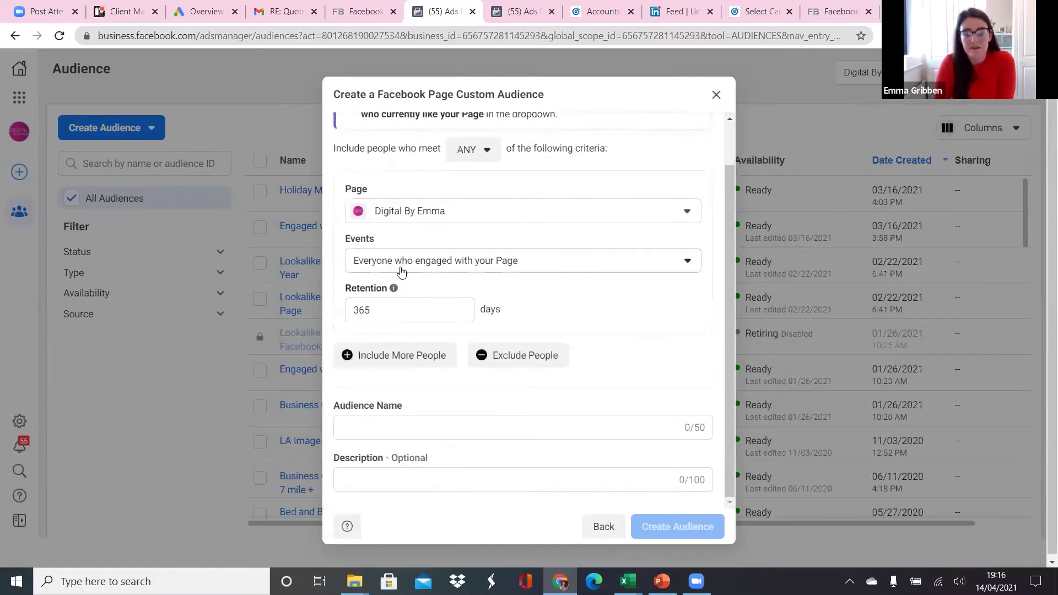
left_click(422, 269)
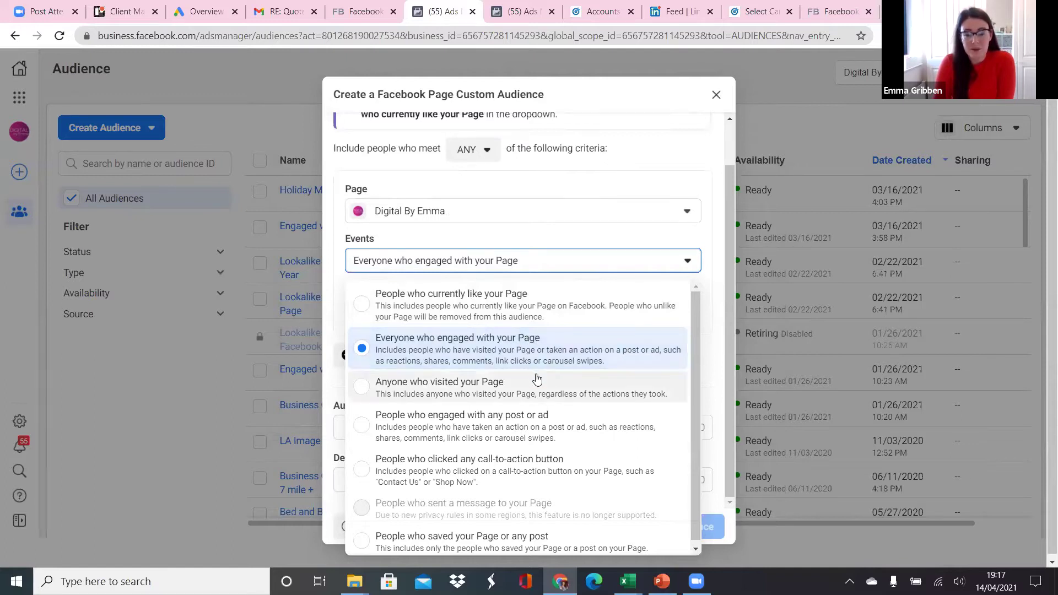
scroll(538, 382, "down", 1)
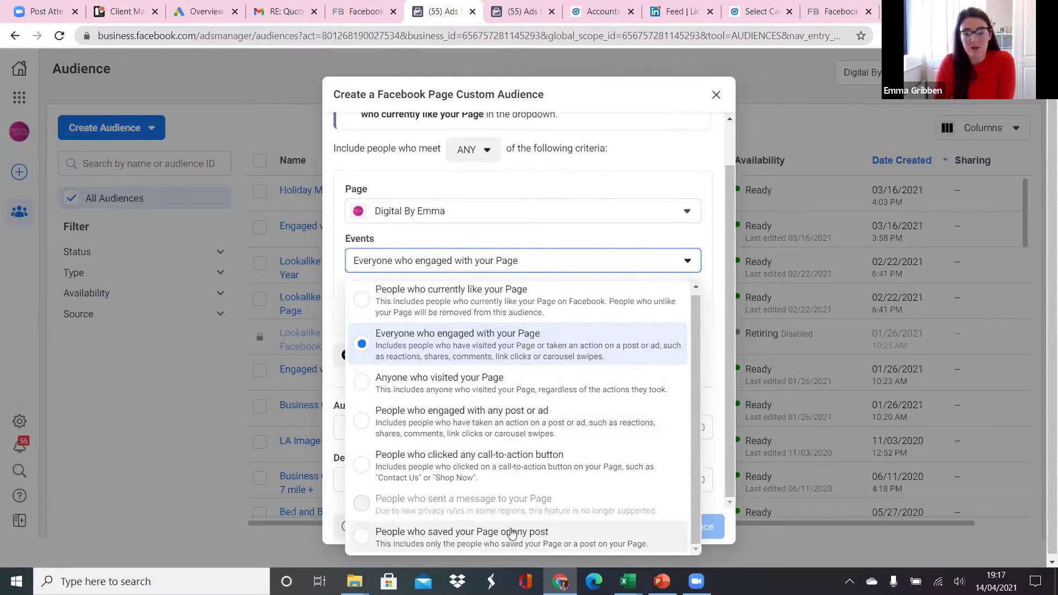
left_click(425, 344)
Step: Name the custom audience "Engaged with FB Page in last yr", create it and close the dialog
left_click(433, 427)
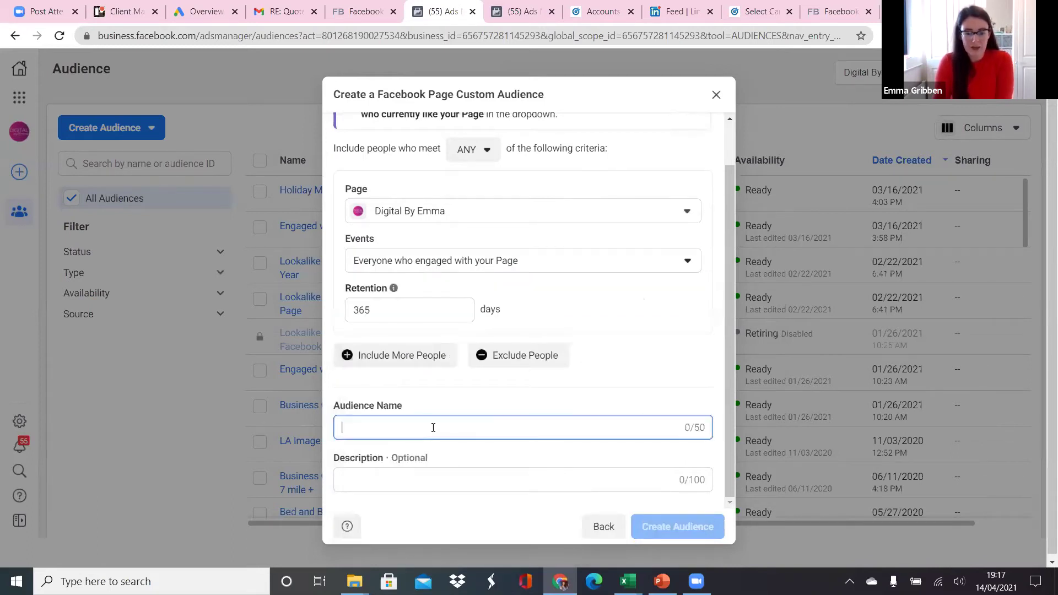
type("Engaged with FB ")
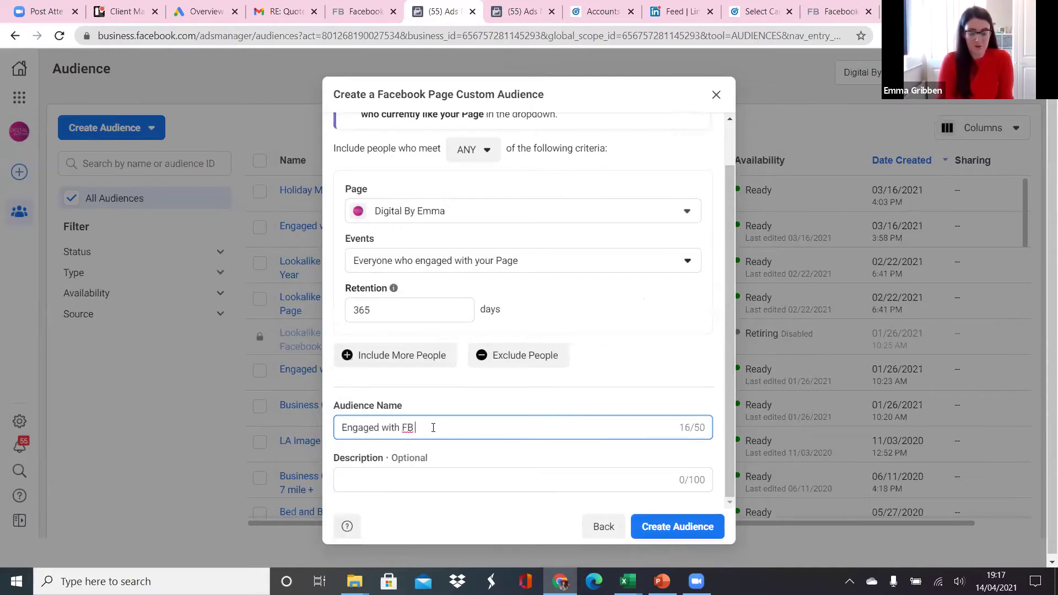
type("Page in last yr")
left_click(685, 528)
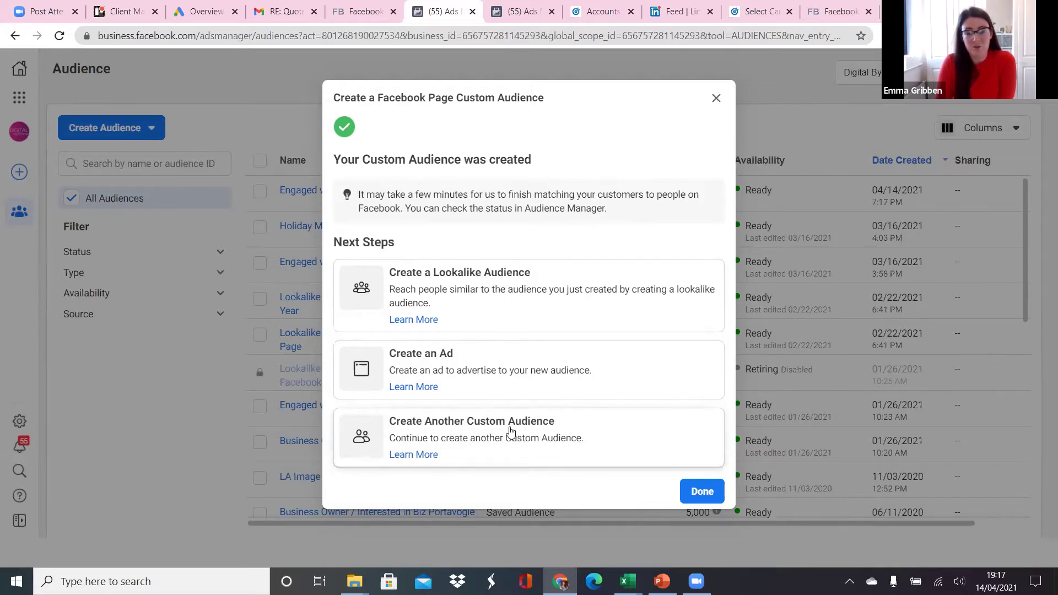
left_click(696, 490)
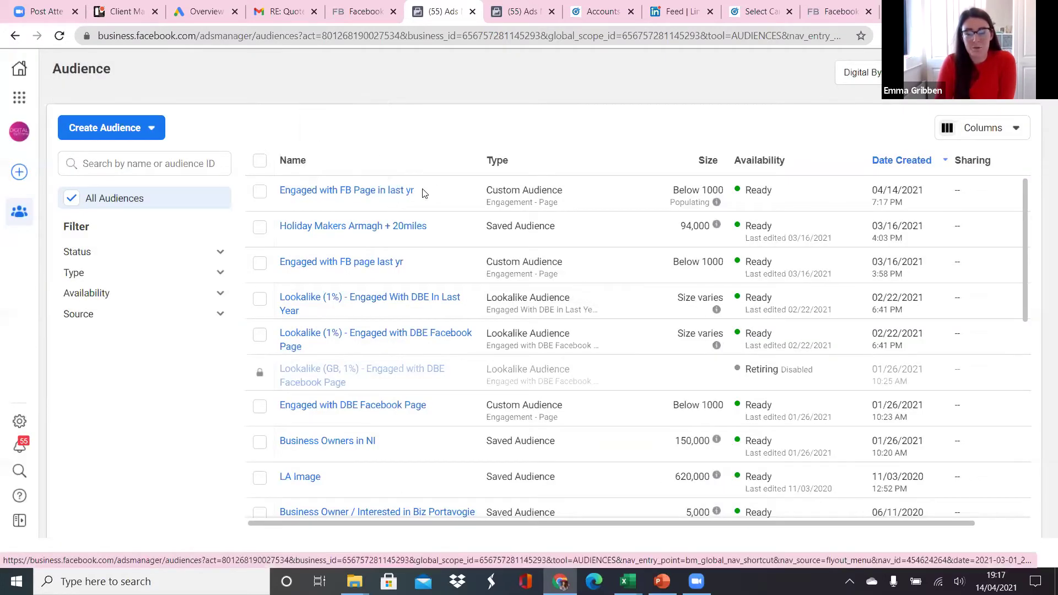
Step: Create one lookalike audience from "Engaged with FB Page in last yr" with an audience size of 2%
mouse_move(719, 203)
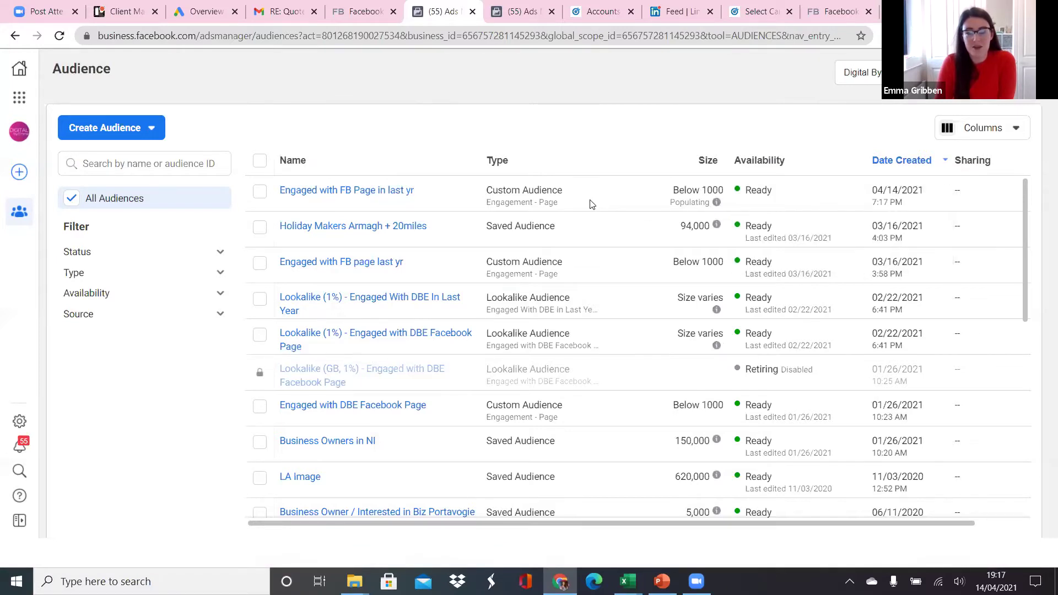
left_click(259, 192)
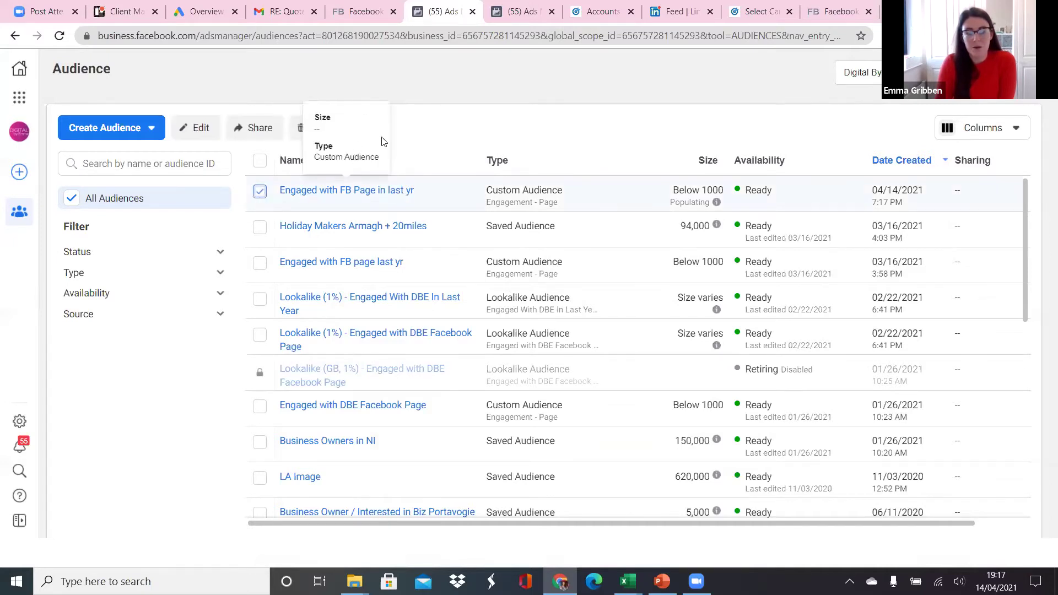
left_click(369, 127)
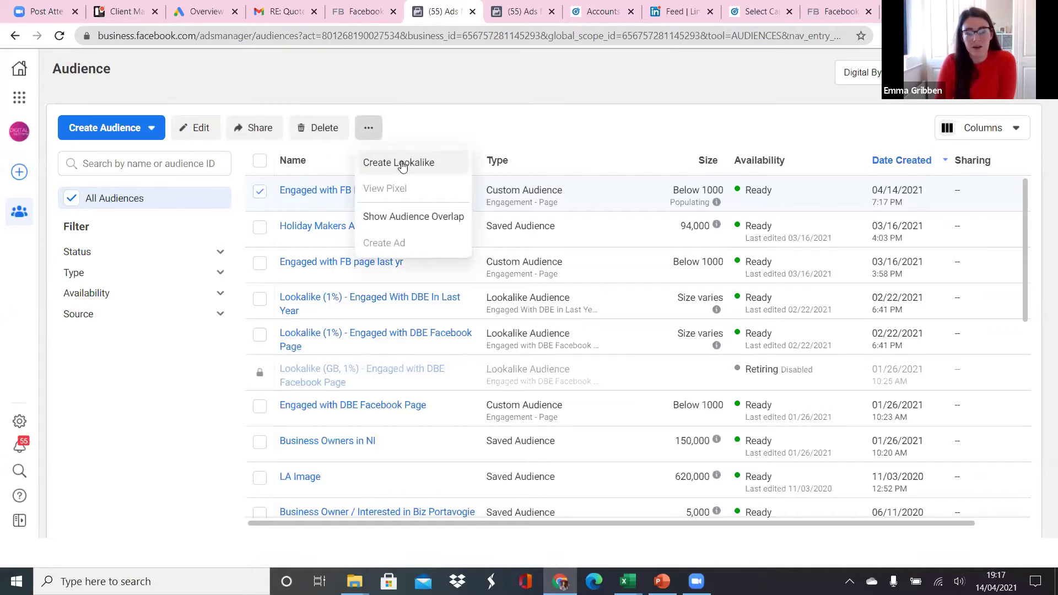
left_click(402, 165)
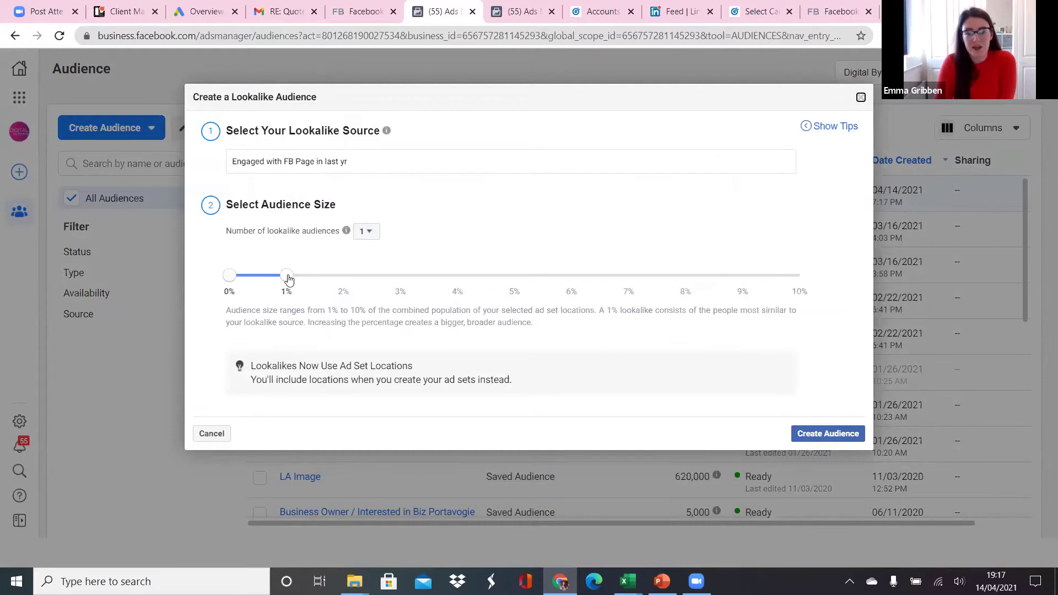
left_click_drag(338, 276, 341, 276)
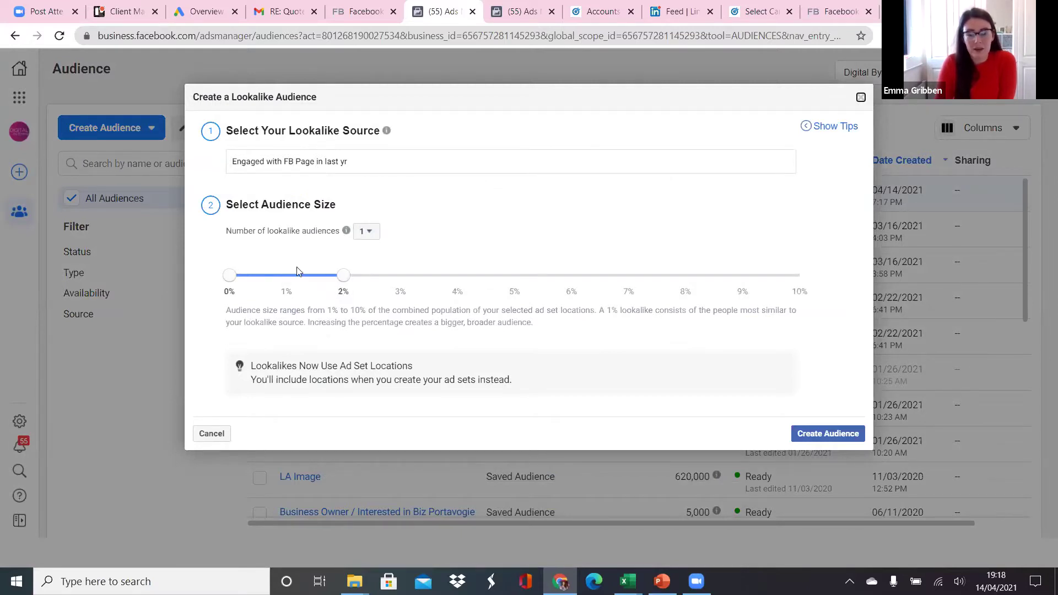
left_click_drag(345, 278, 805, 277)
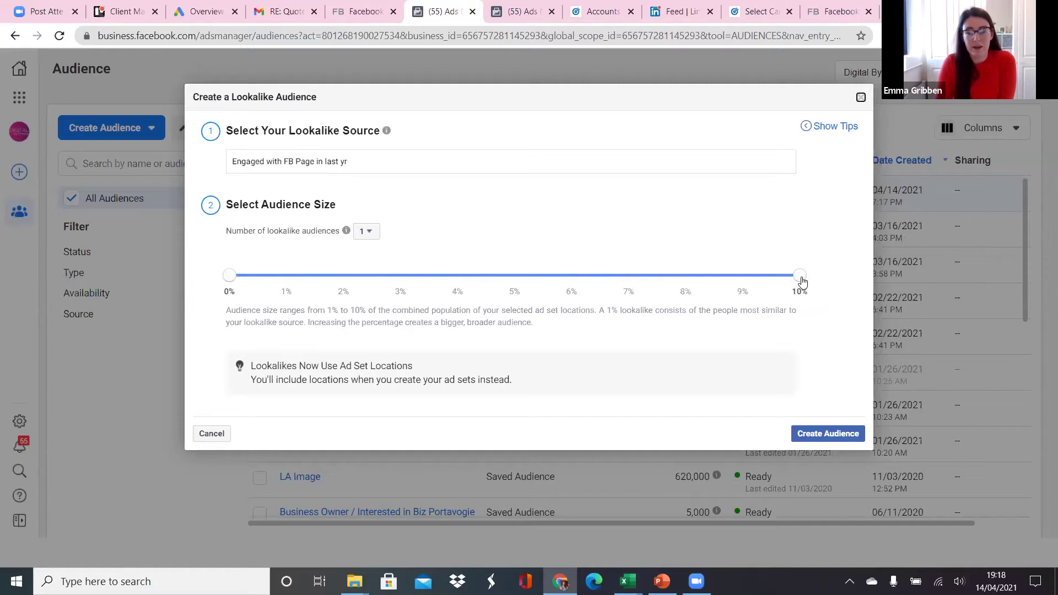
left_click_drag(800, 279, 338, 278)
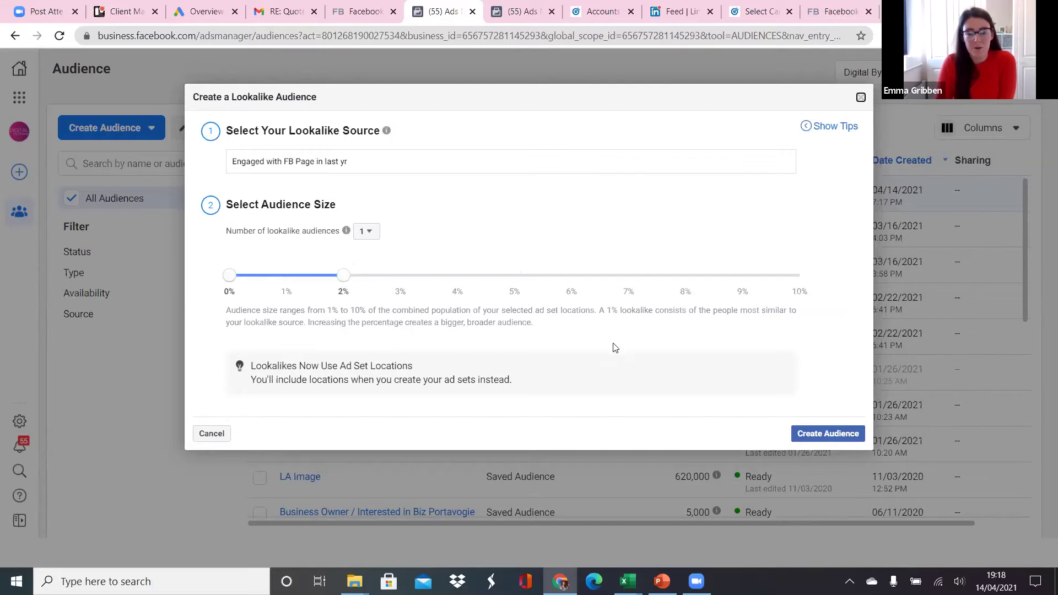
left_click(821, 433)
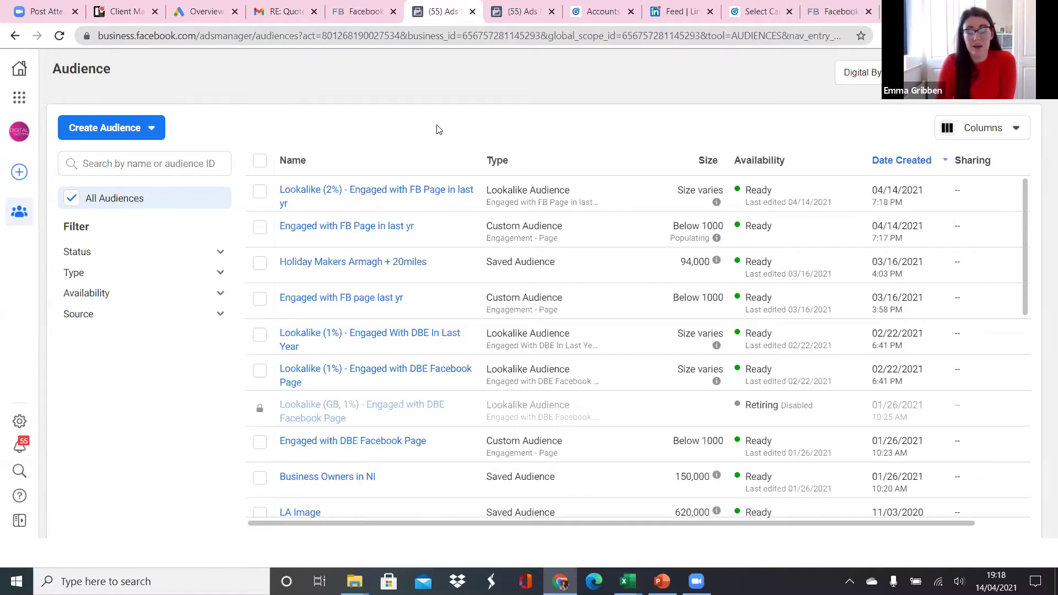
Step: Start a new saved audience and name it "DEMO"
left_click(150, 129)
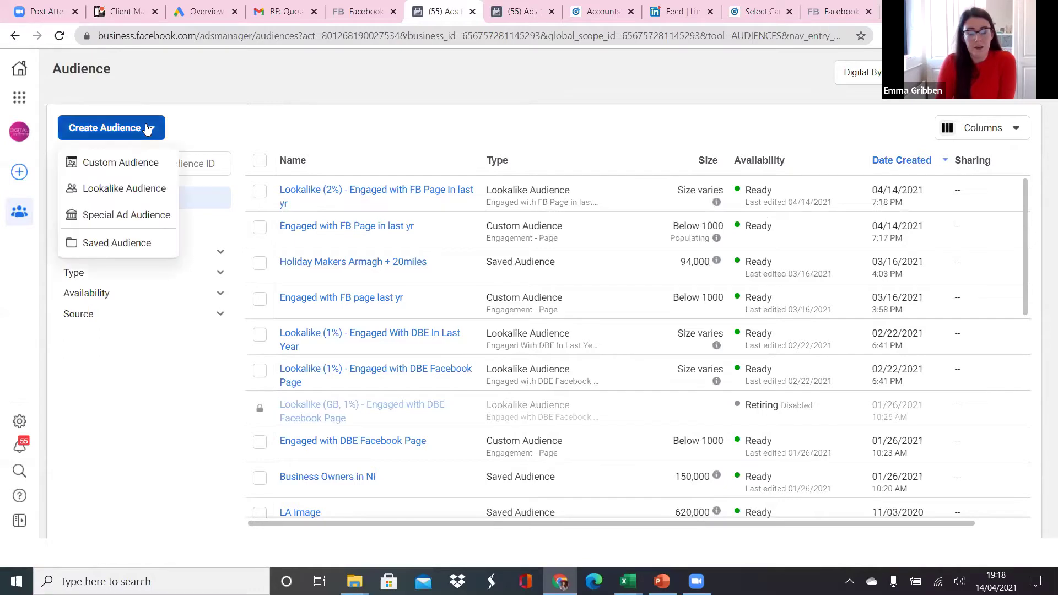
left_click(113, 246)
left_click(388, 256)
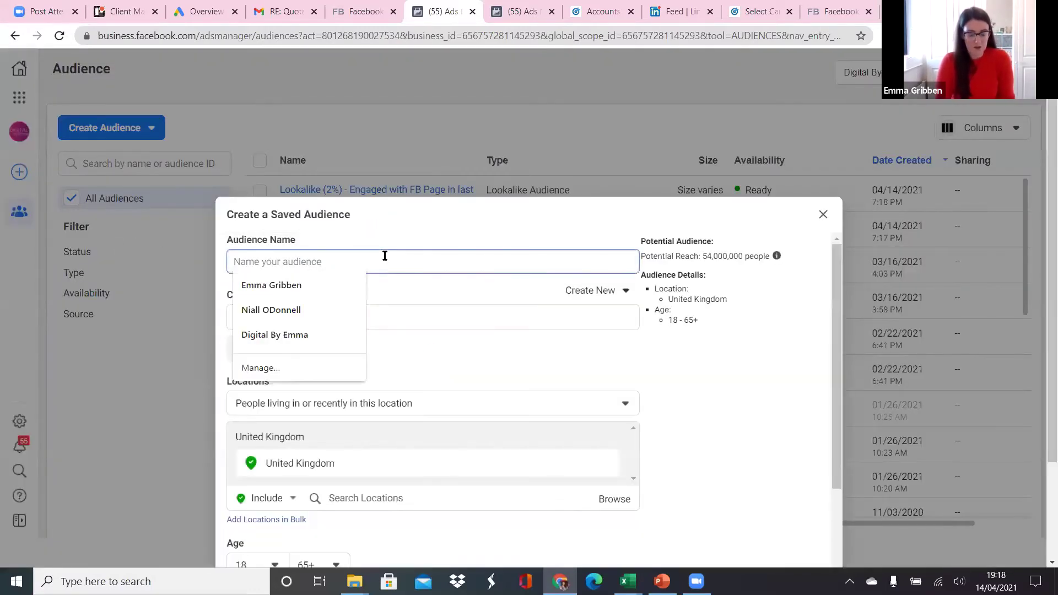
type("DEMO")
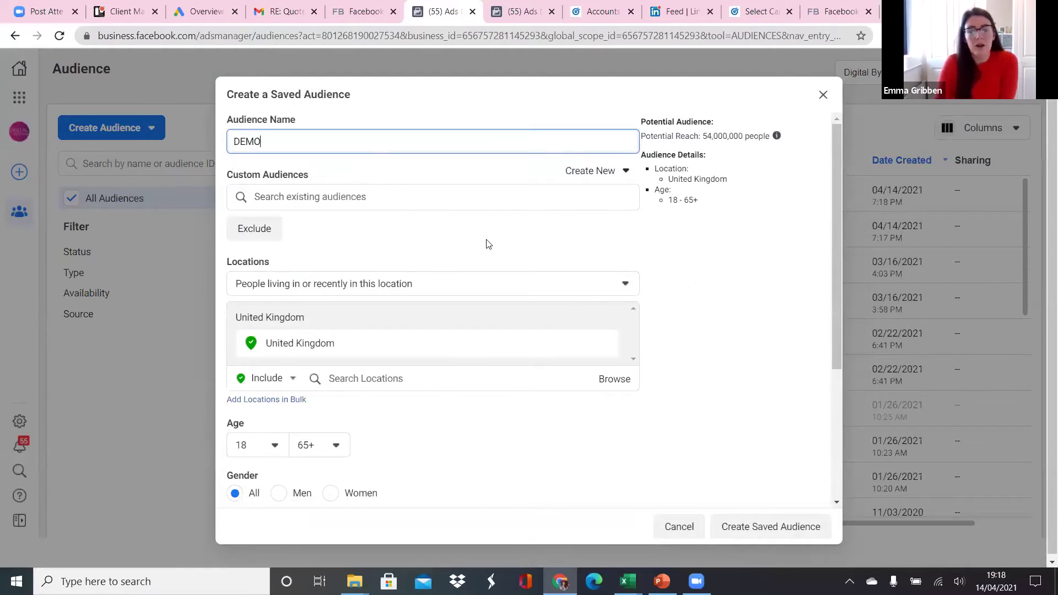
Step: Change the saved audience's location to the city of Armagh, Northern Ireland, United Kingdom
scroll(488, 244, "down", 3)
left_click(370, 243)
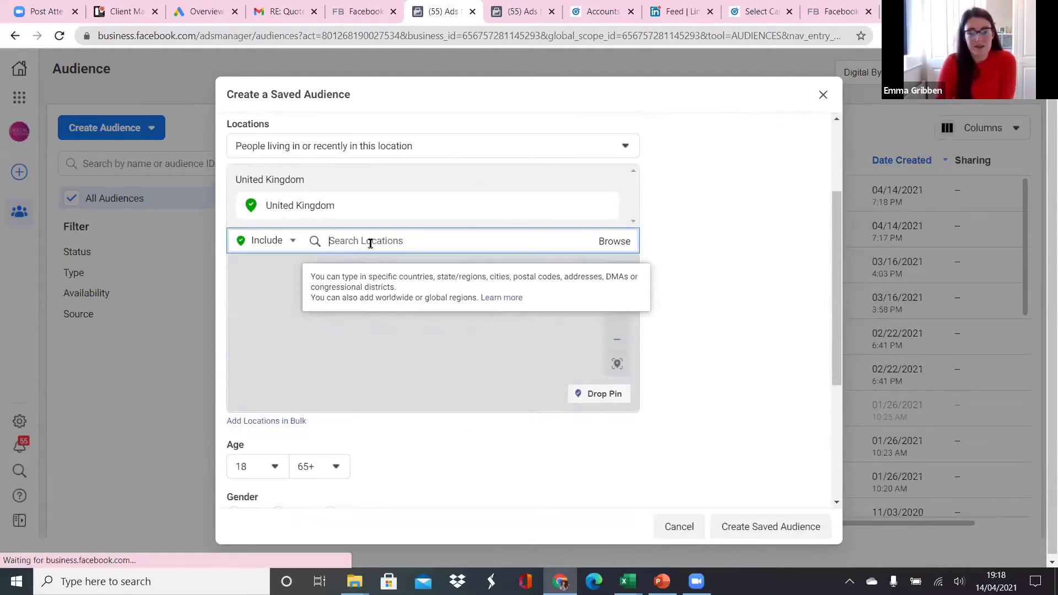
type("Armagh")
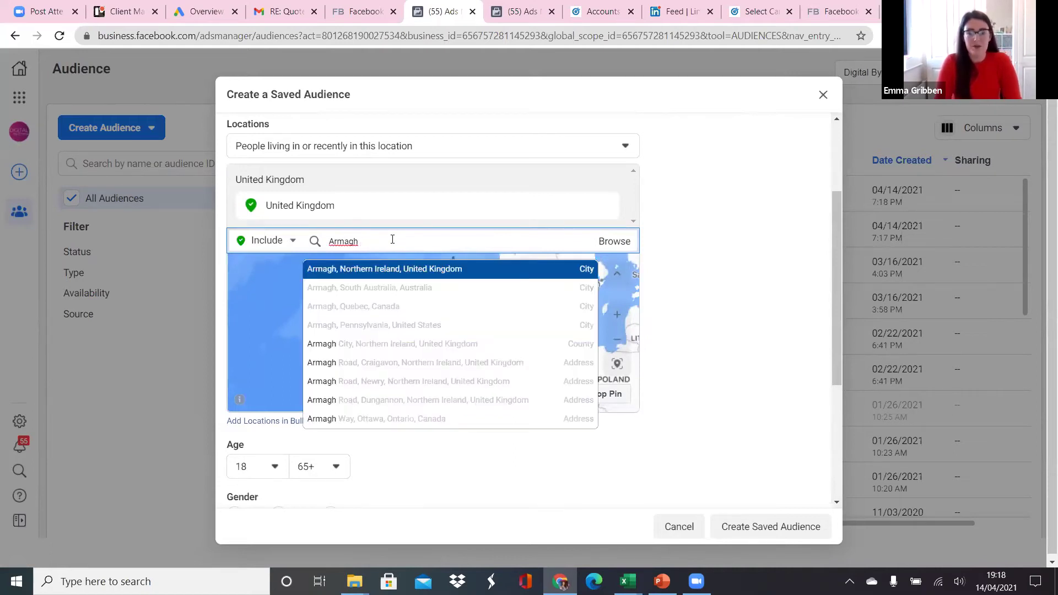
left_click(408, 270)
left_click(401, 368)
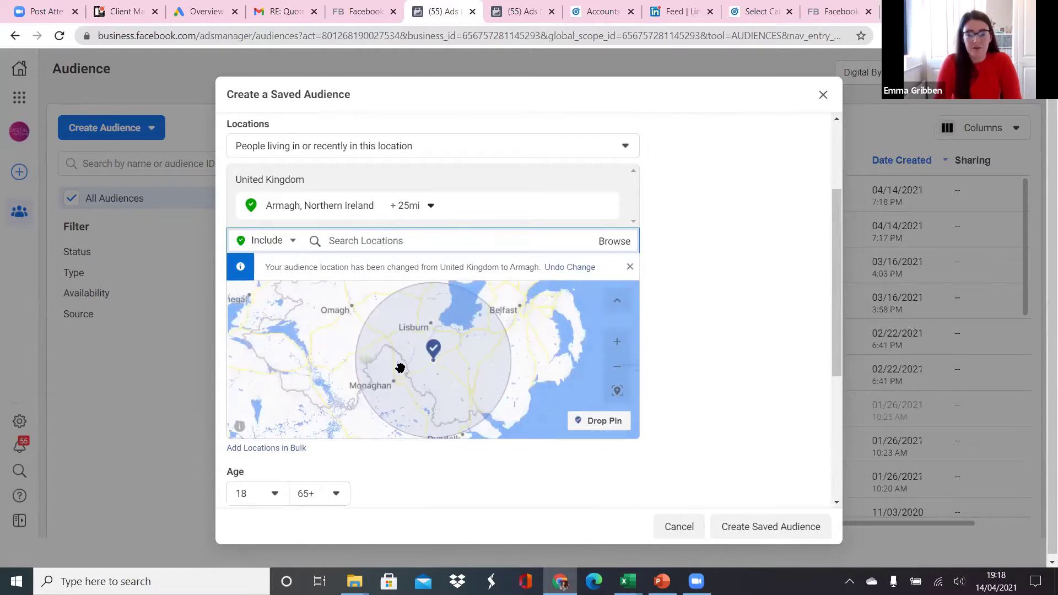
Step: Set the radius around Armagh to 50 mi
left_click(431, 206)
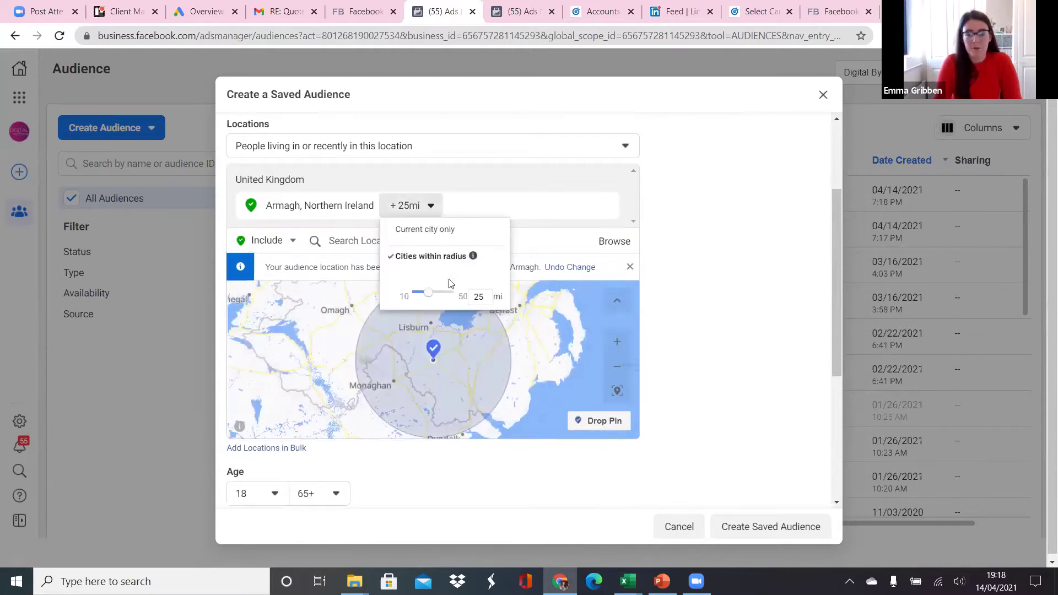
left_click_drag(430, 299, 453, 297)
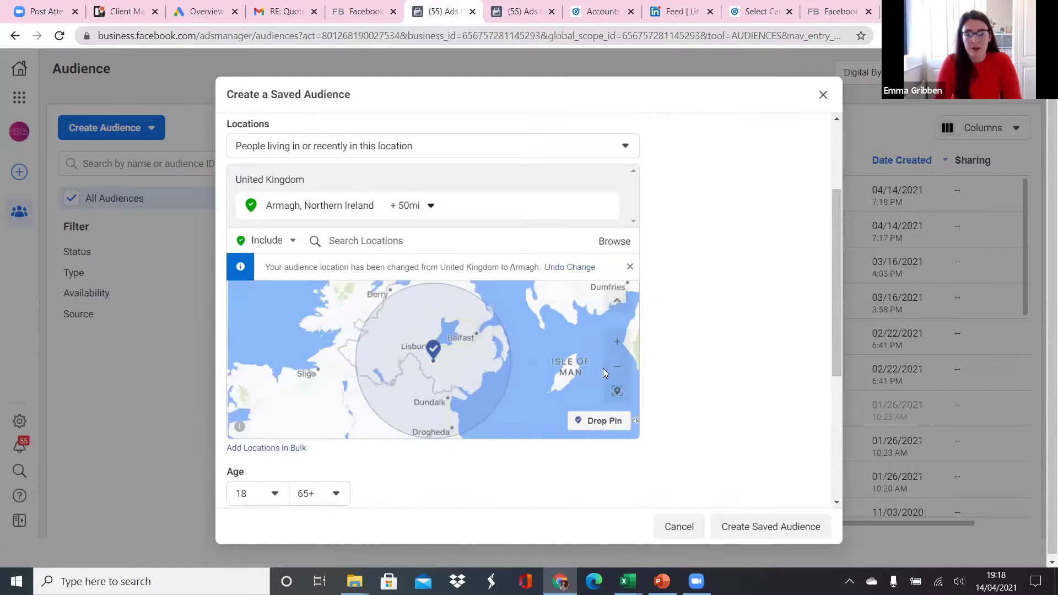
left_click(617, 367)
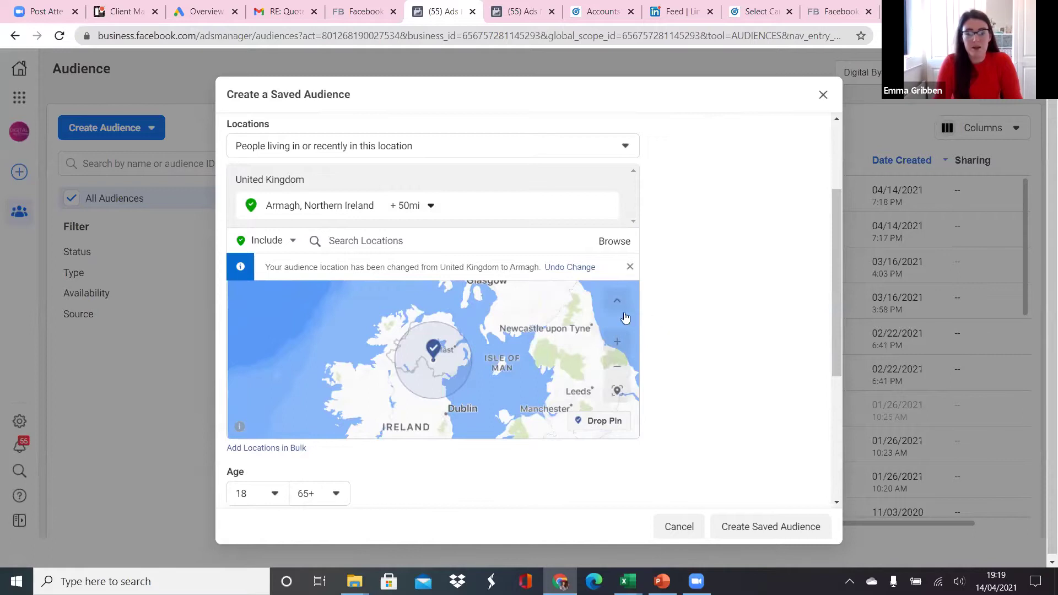
Step: Exclude the country Ireland from the saved audience's locations and check the excluded area on the map
left_click(270, 240)
left_click(267, 276)
left_click(363, 241)
type("irel")
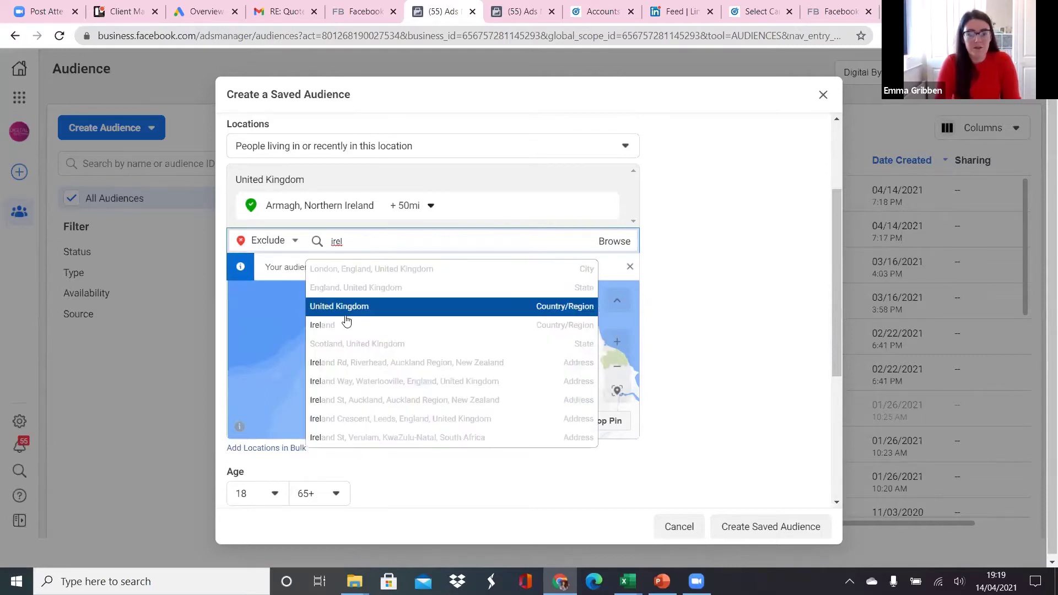
left_click(358, 317)
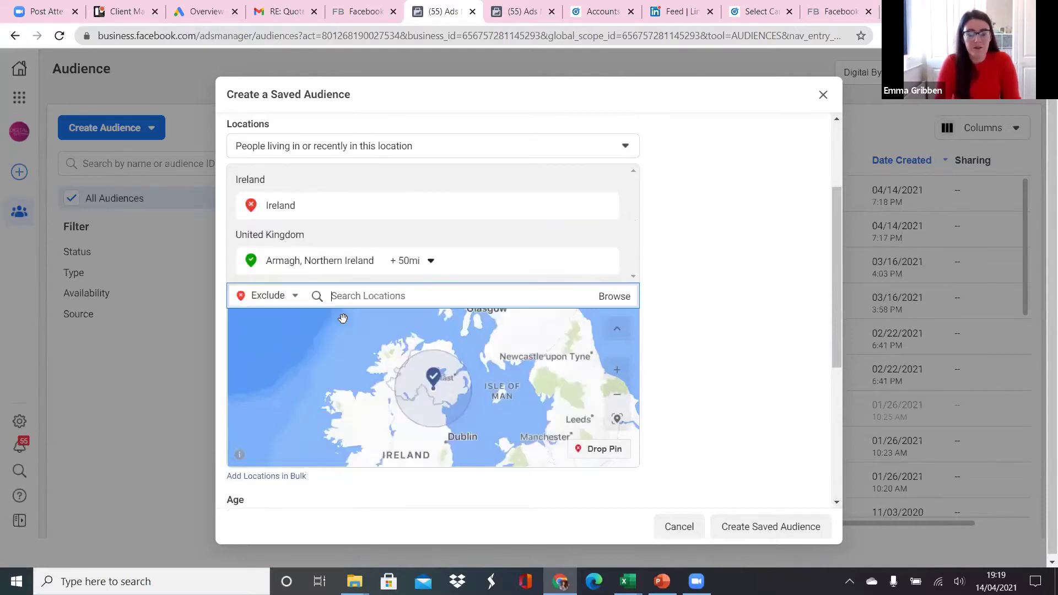
left_click(617, 369)
left_click_drag(567, 340, 480, 448)
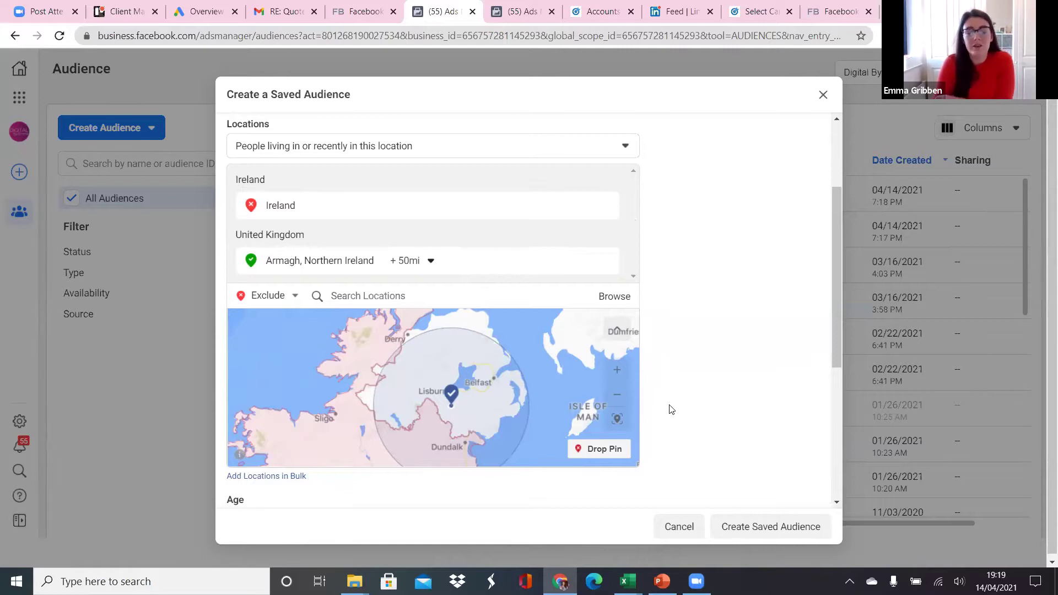
scroll(670, 410, "down", 2)
left_click(623, 324)
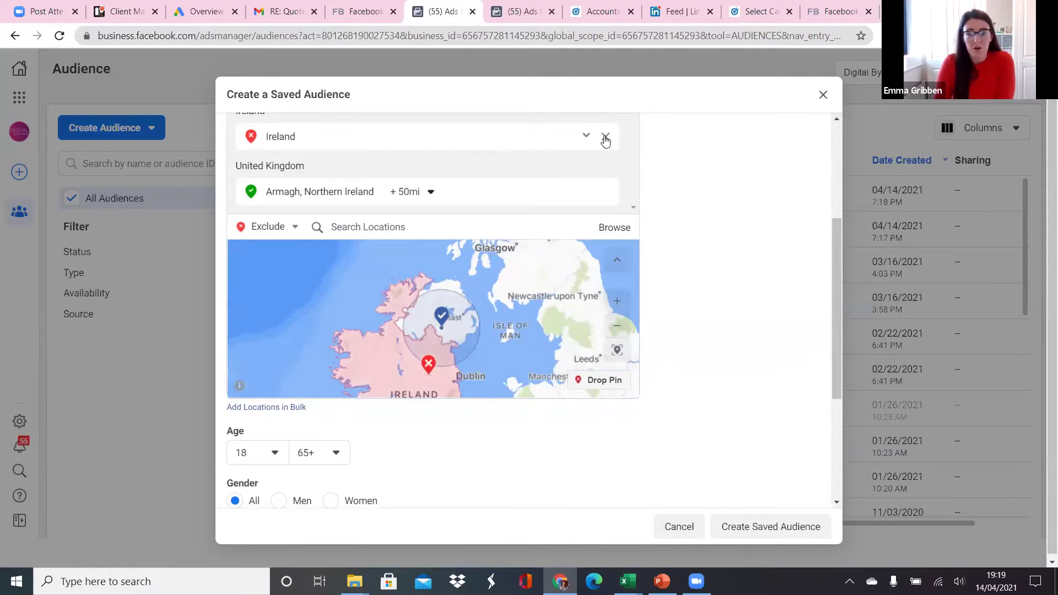
Step: Remove both the Ireland exclusion and the Armagh location from the saved audience
left_click(605, 137)
left_click(410, 141)
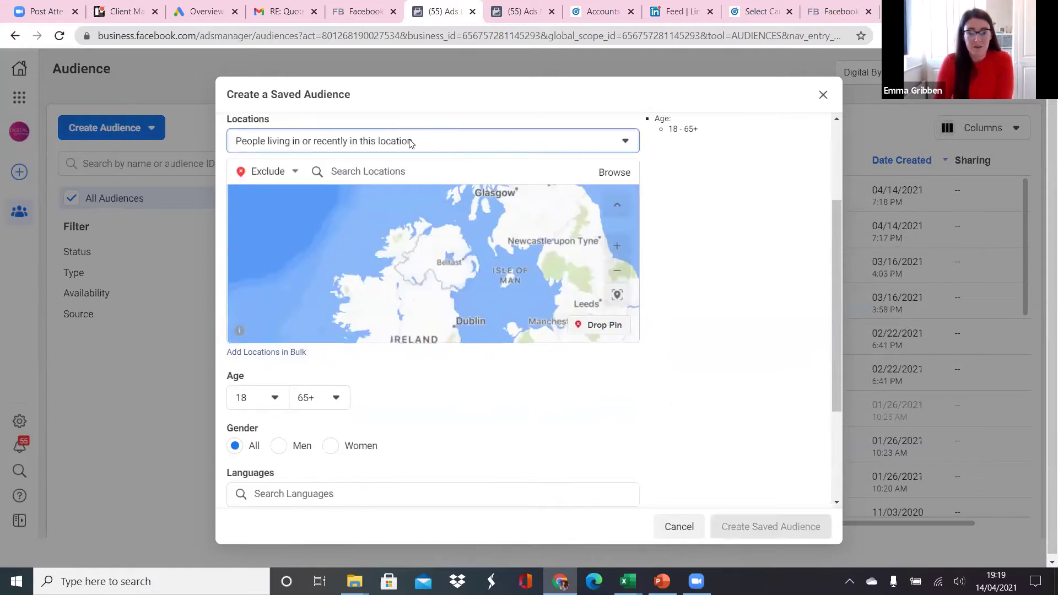
left_click(708, 149)
Step: Switch the location setting back to Include and add the country Ireland to the audience's locations
left_click(267, 171)
left_click(257, 209)
left_click(265, 182)
left_click(257, 190)
left_click(337, 141)
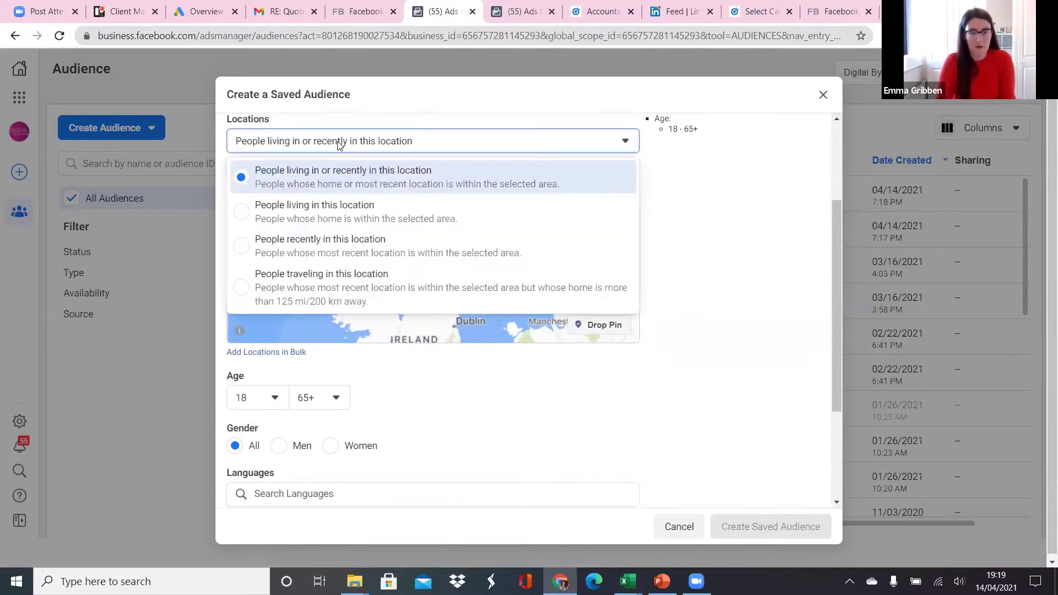
left_click(367, 171)
type("irel")
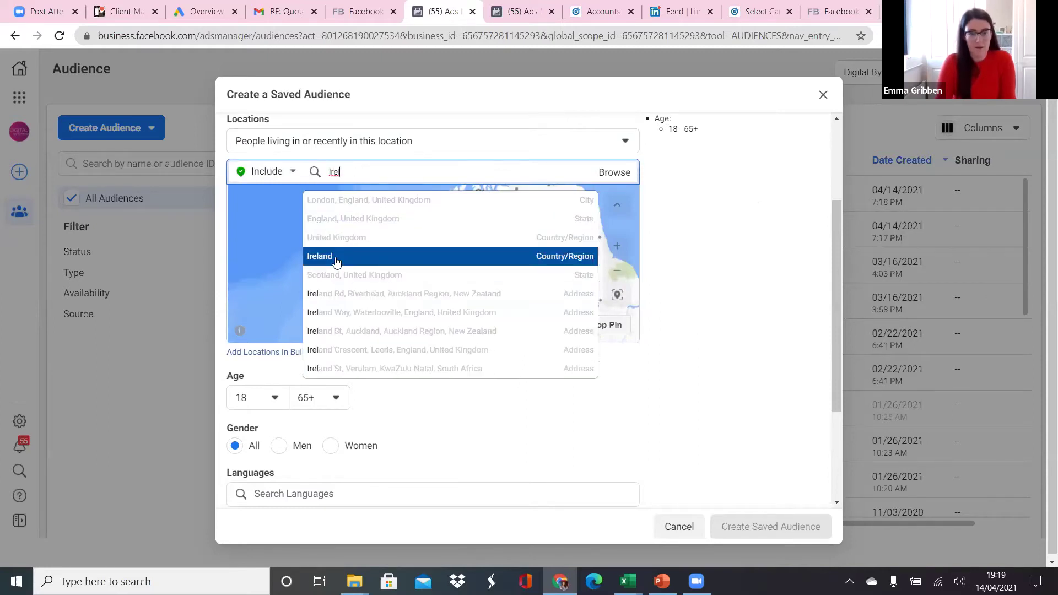
left_click(342, 253)
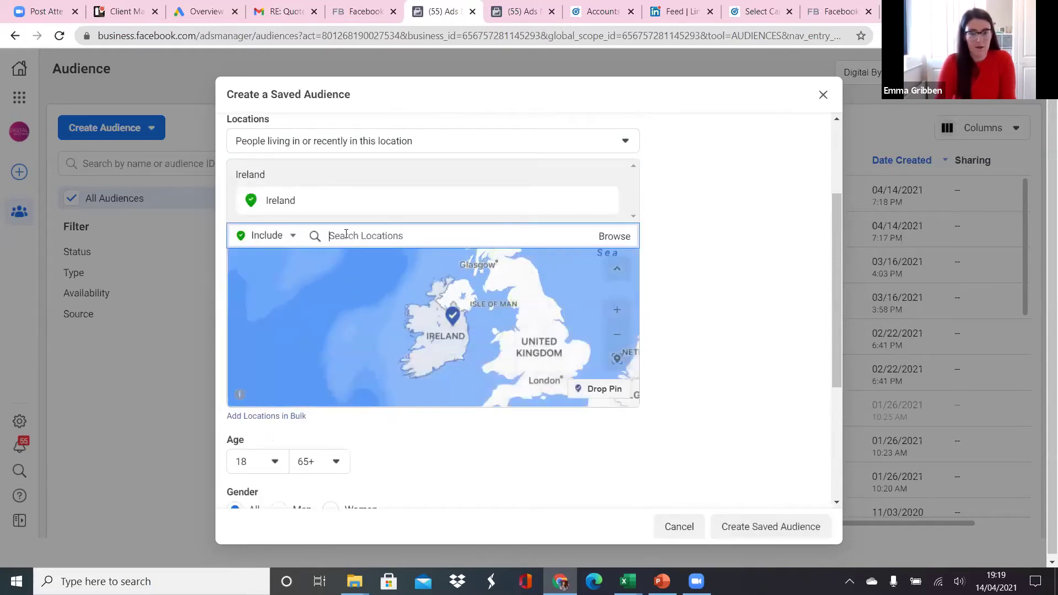
Step: Add the country United Kingdom to the audience's included locations
type("united k")
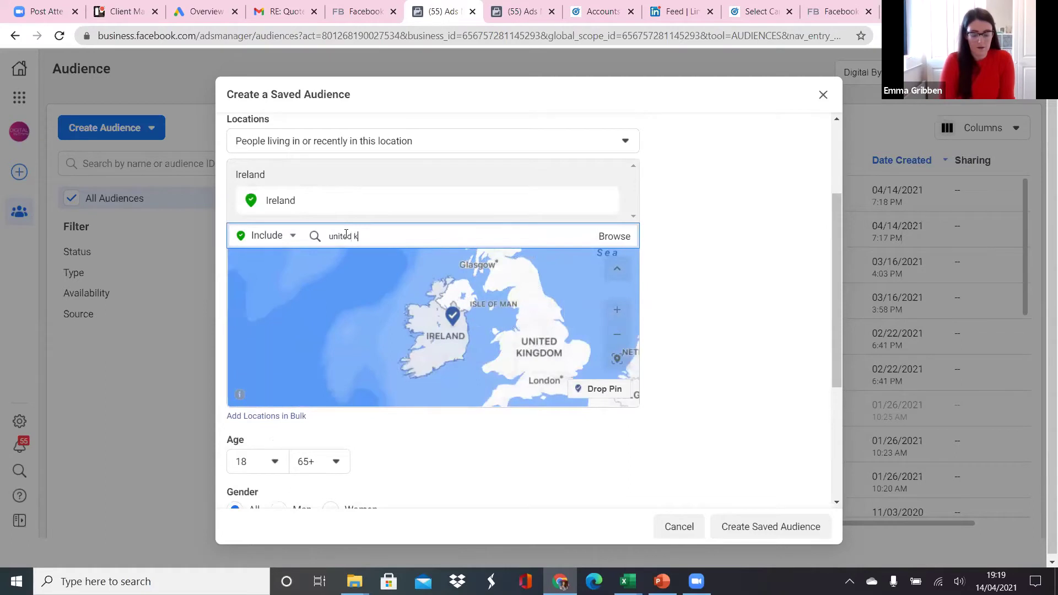
type("ingdom")
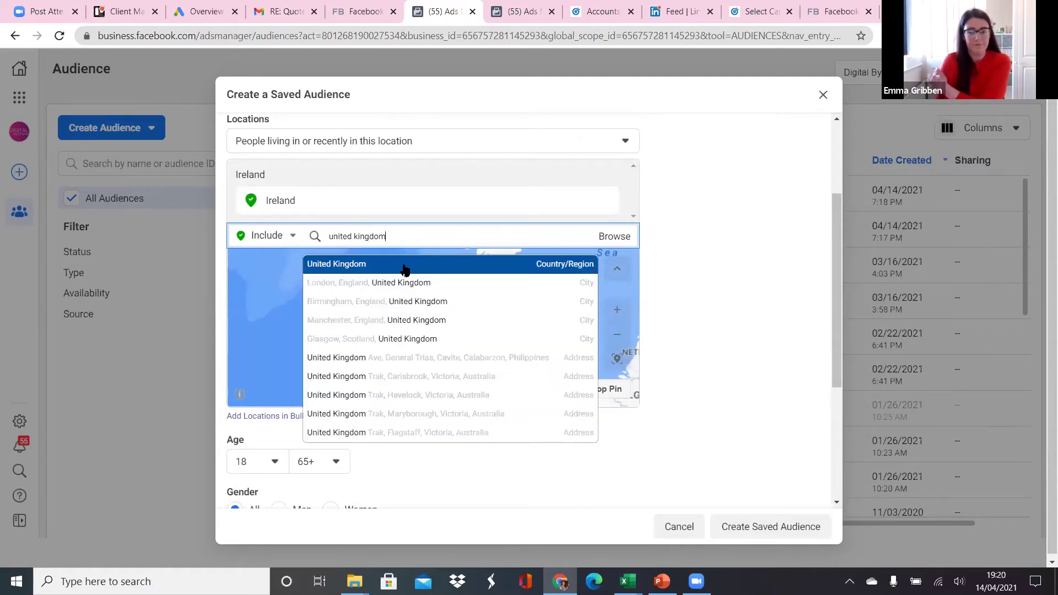
left_click(404, 266)
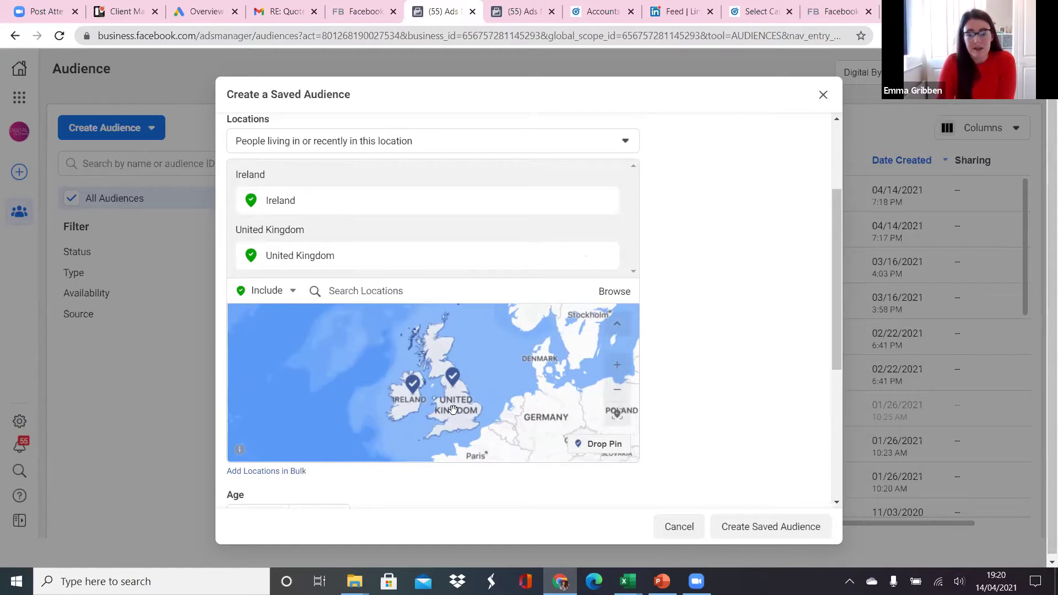
Step: Restrict the location targeting to "People living in this location"
scroll(700, 351, "down", 5)
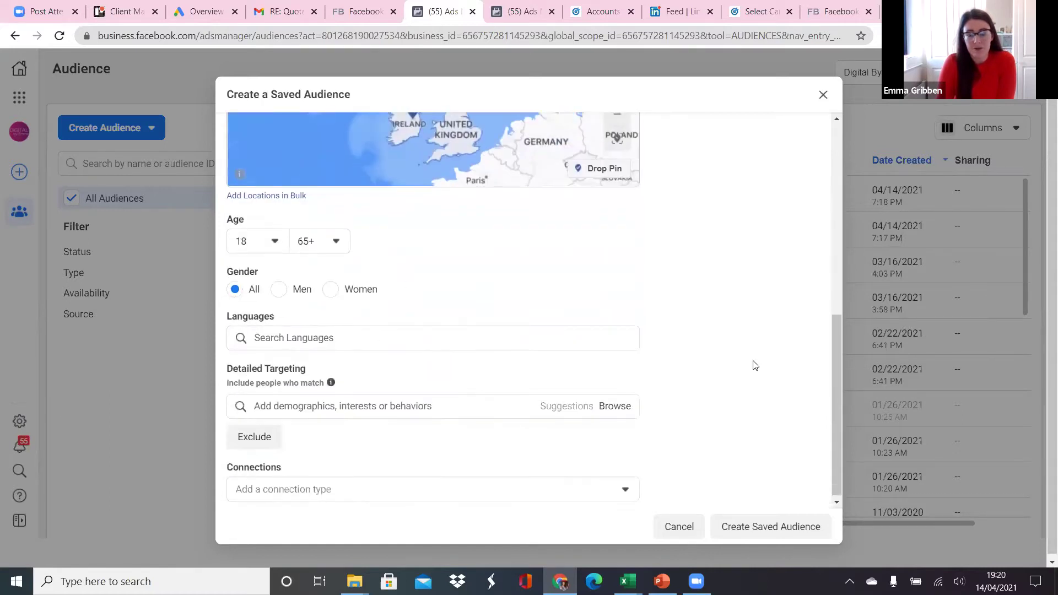
scroll(749, 385, "up", 6)
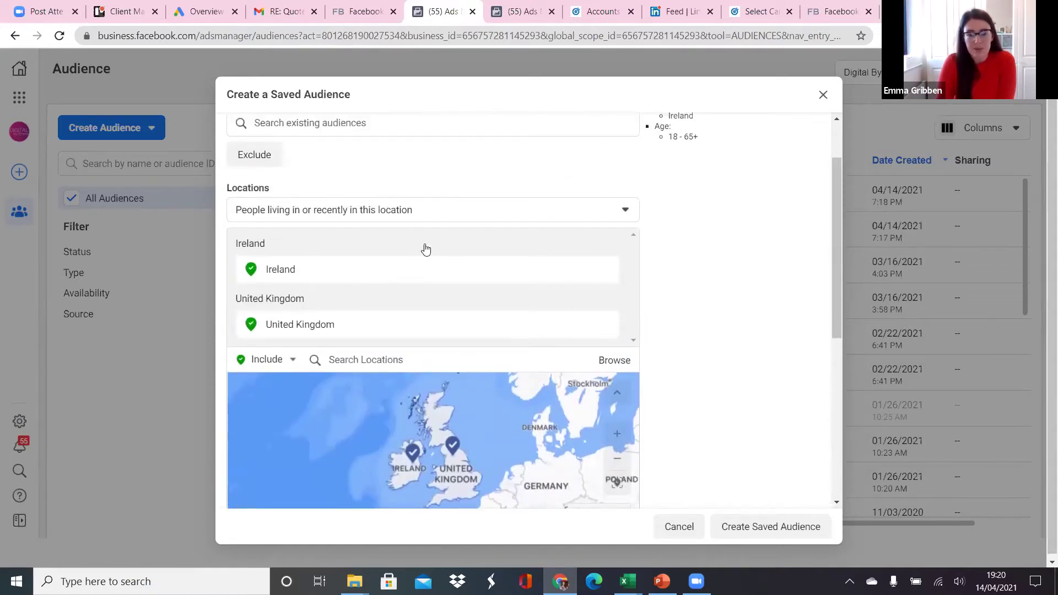
left_click(431, 212)
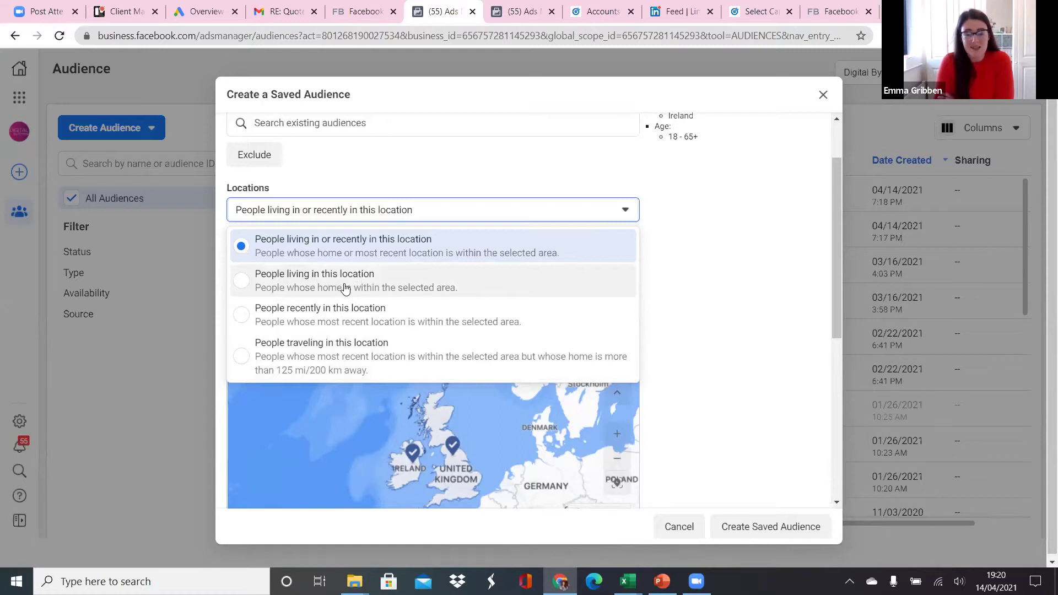
left_click(310, 286)
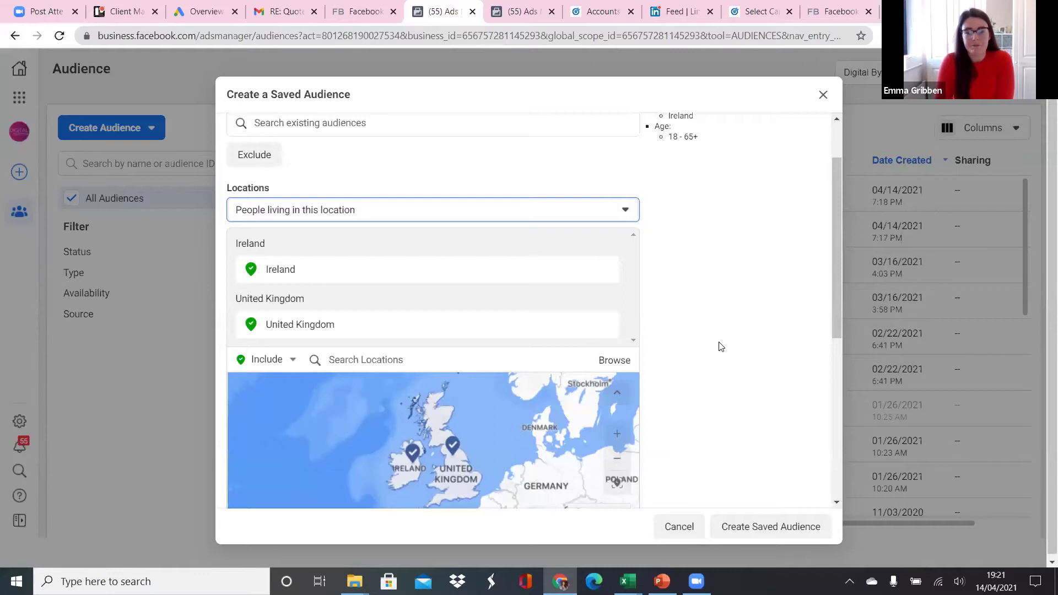
Step: Set the audience's age range to 25–55 and its gender to Women
scroll(720, 346, "down", 5)
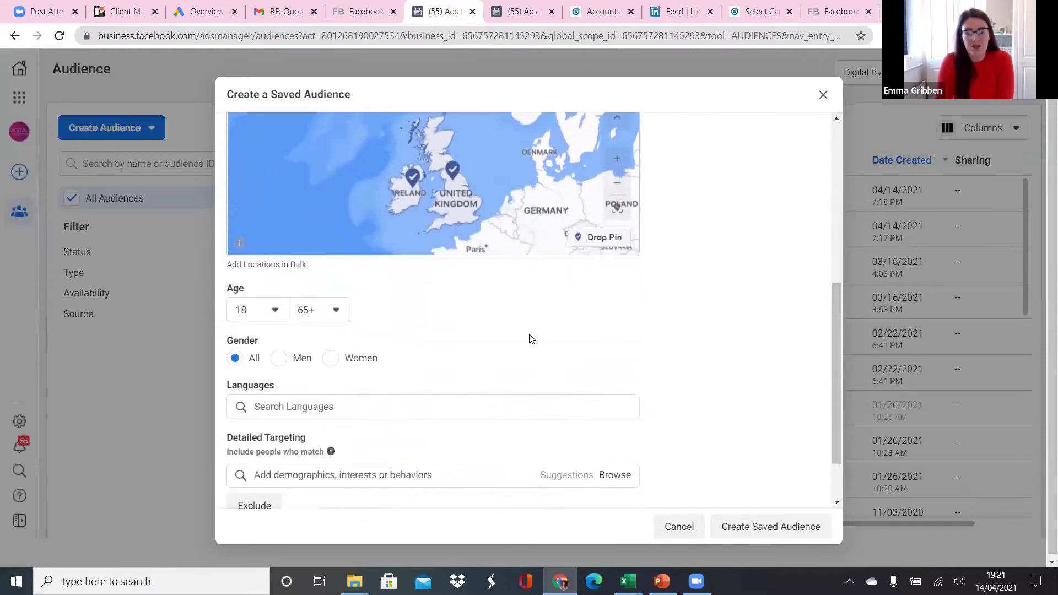
scroll(265, 339, "down", 1)
left_click(266, 241)
scroll(258, 342, "down", 3)
left_click(238, 414)
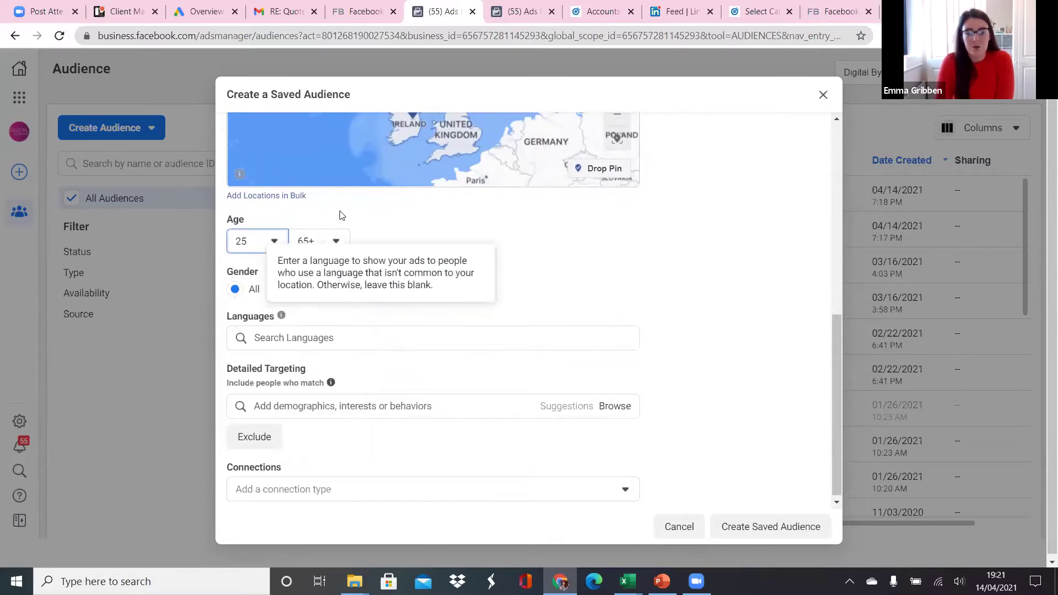
left_click(336, 241)
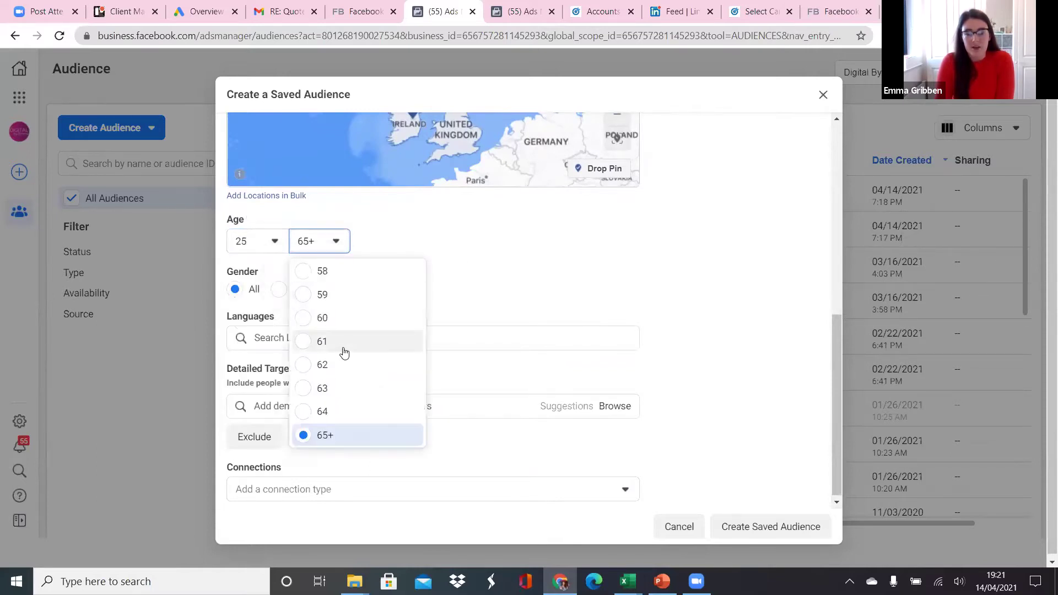
scroll(336, 347, "up", 2)
left_click(322, 270)
left_click(333, 290)
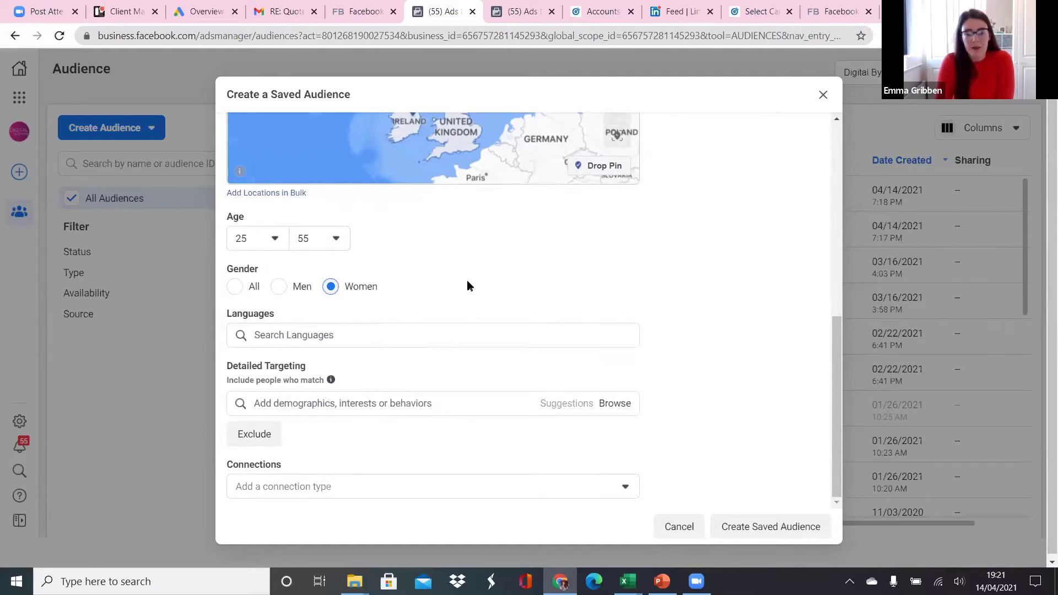
Step: Search detailed targeting for "healthy eating" and add the interest Eating Healthy
left_click(334, 403)
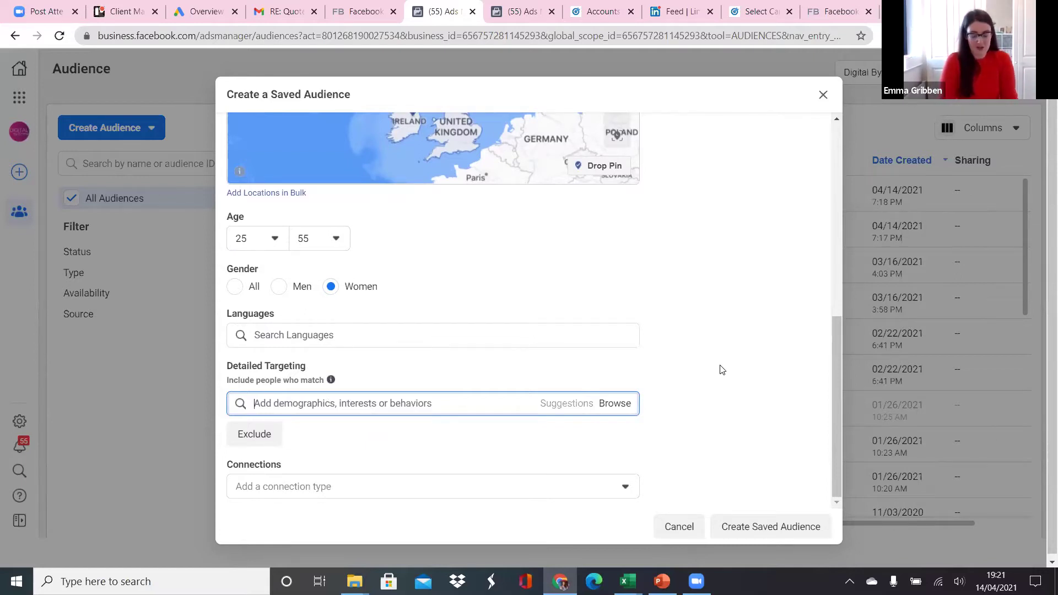
type("heal")
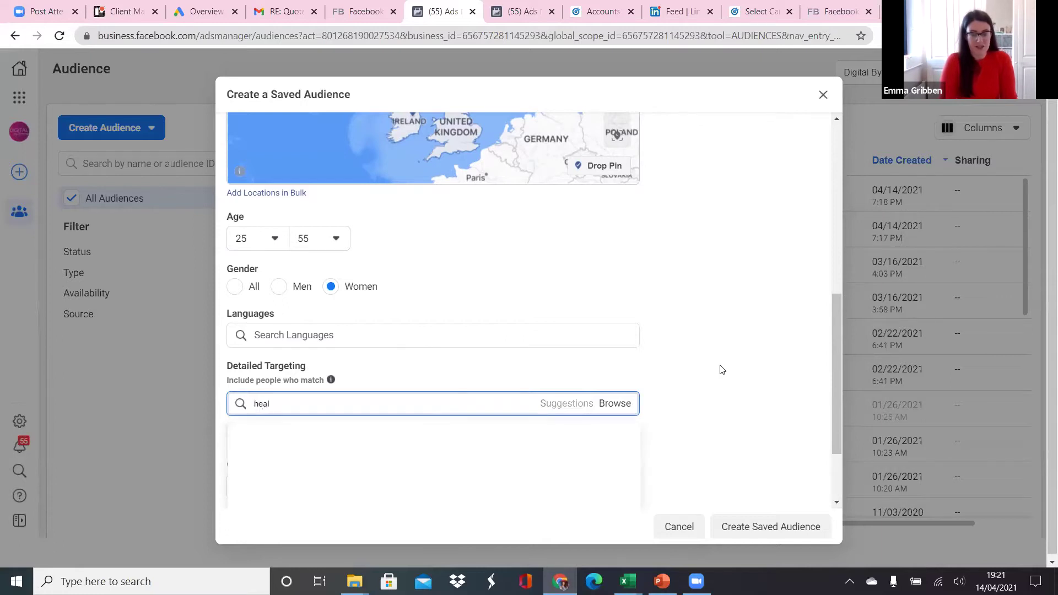
type("thy eating")
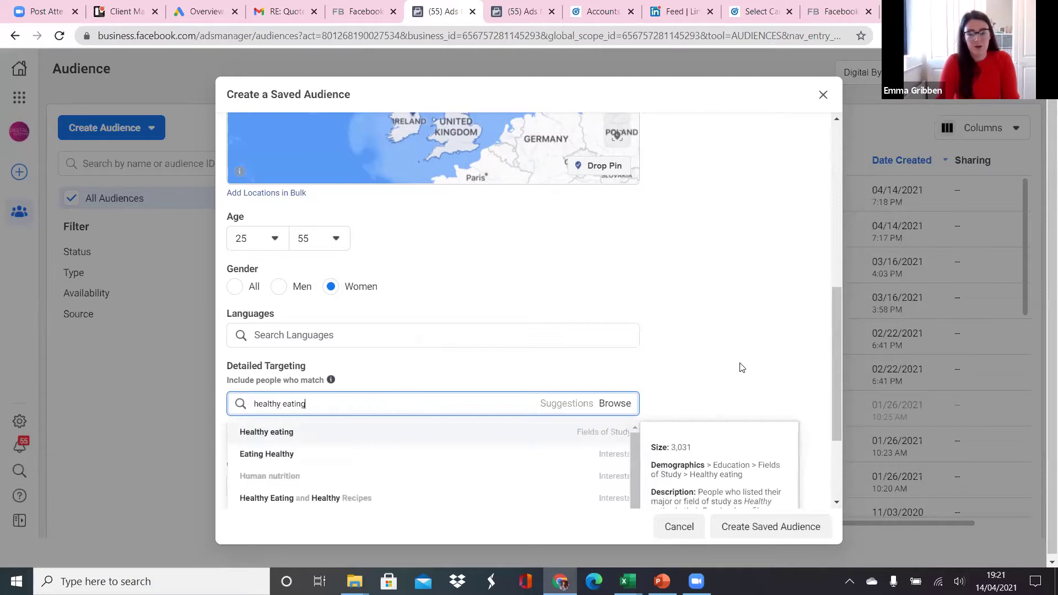
scroll(738, 364, "down", 1)
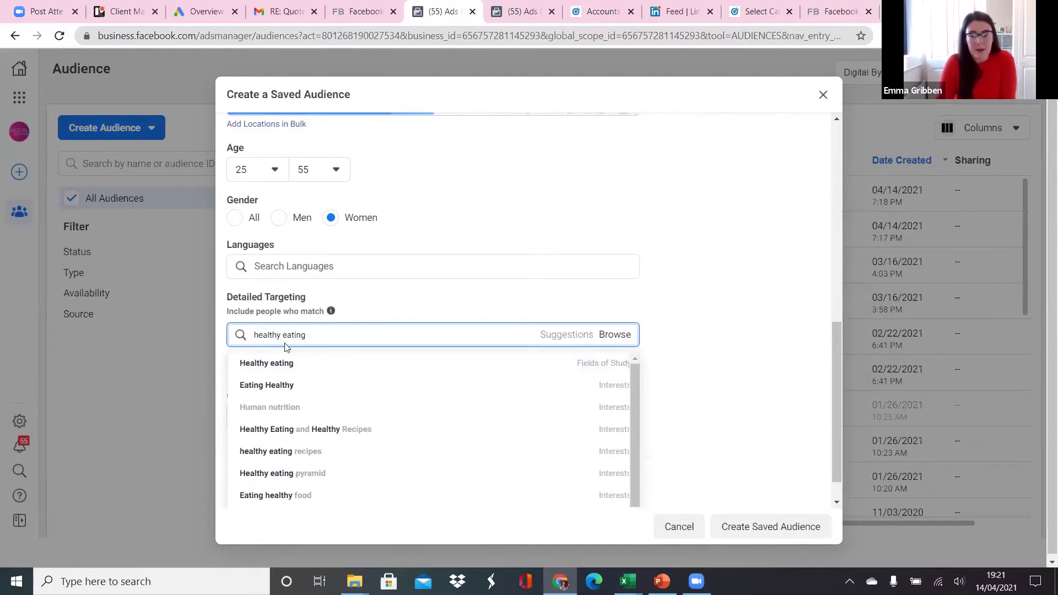
mouse_move(414, 367)
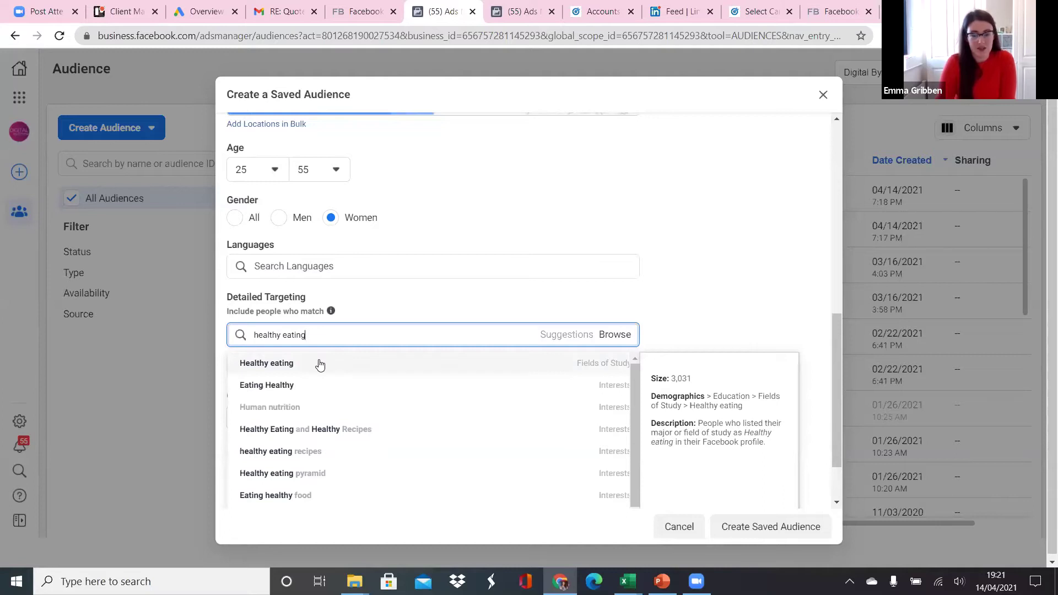
left_click(293, 388)
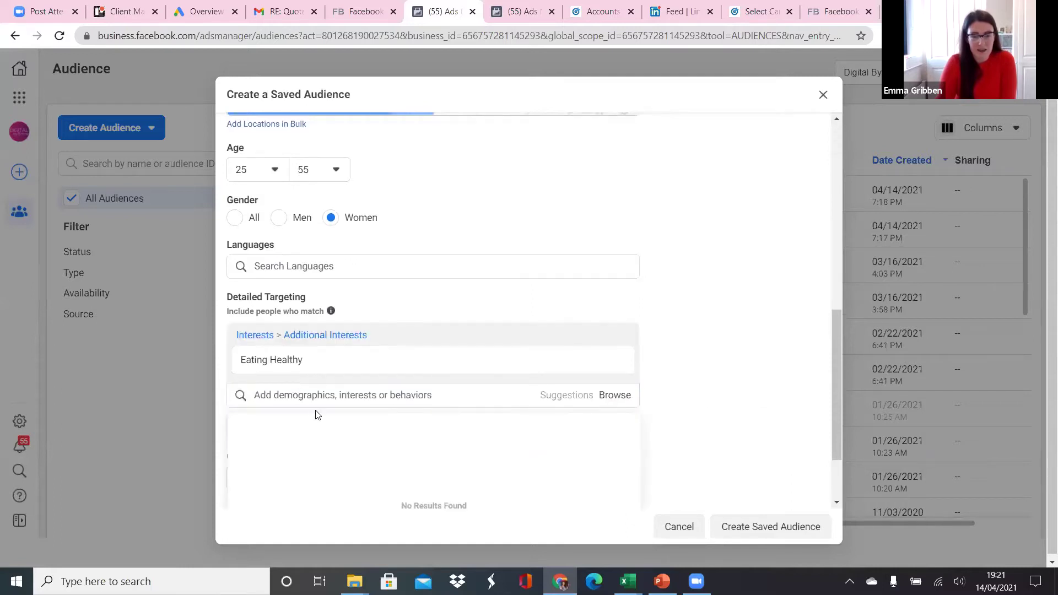
Step: Search detailed targeting for "healthy eating" again and add the interest Healthy Eating and Healthy Recipes
left_click(308, 393)
type("healthy eating")
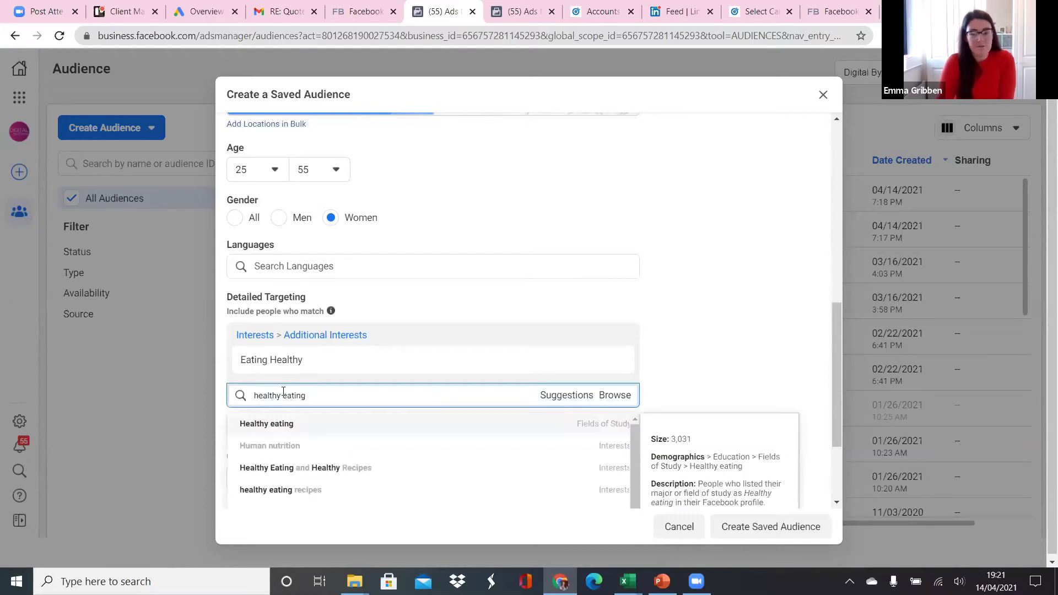
scroll(766, 243, "down", 3)
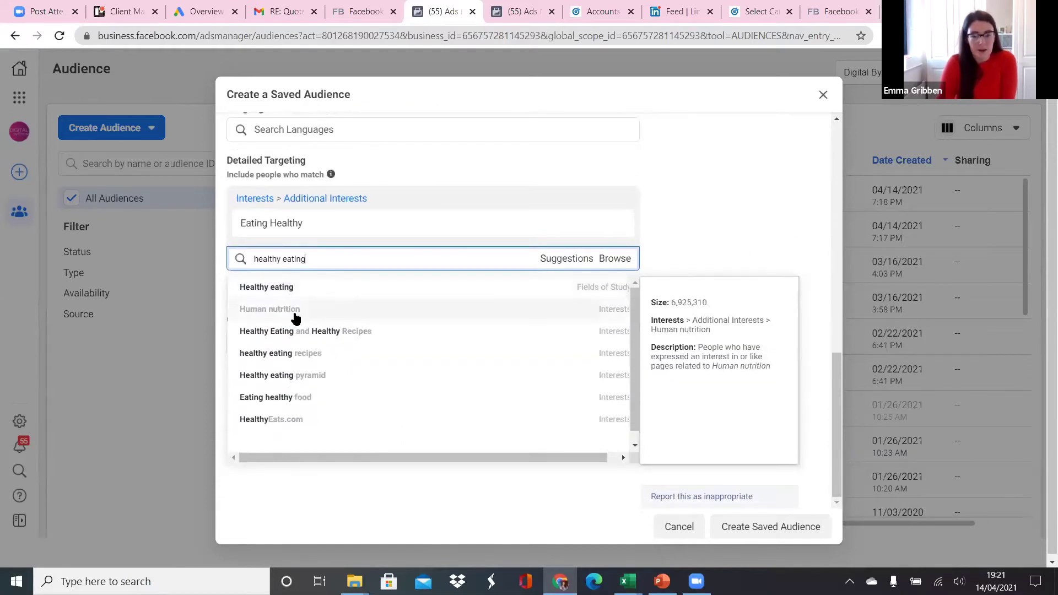
left_click(328, 334)
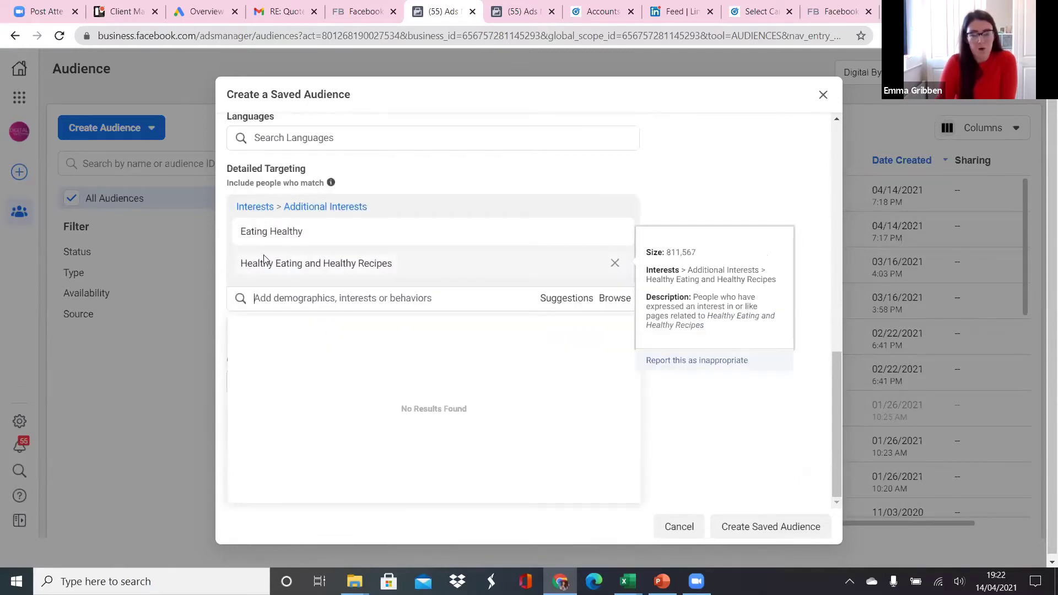
Step: Add the suggested interests Well-being, Healthy Habits and Natural foods to the detailed targeting
left_click(563, 302)
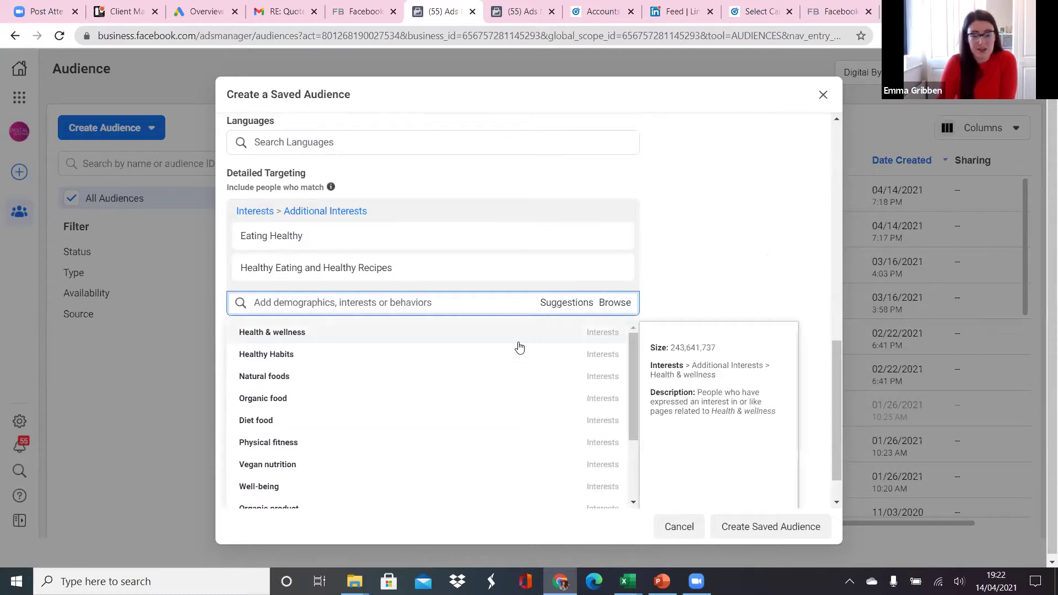
left_click(284, 486)
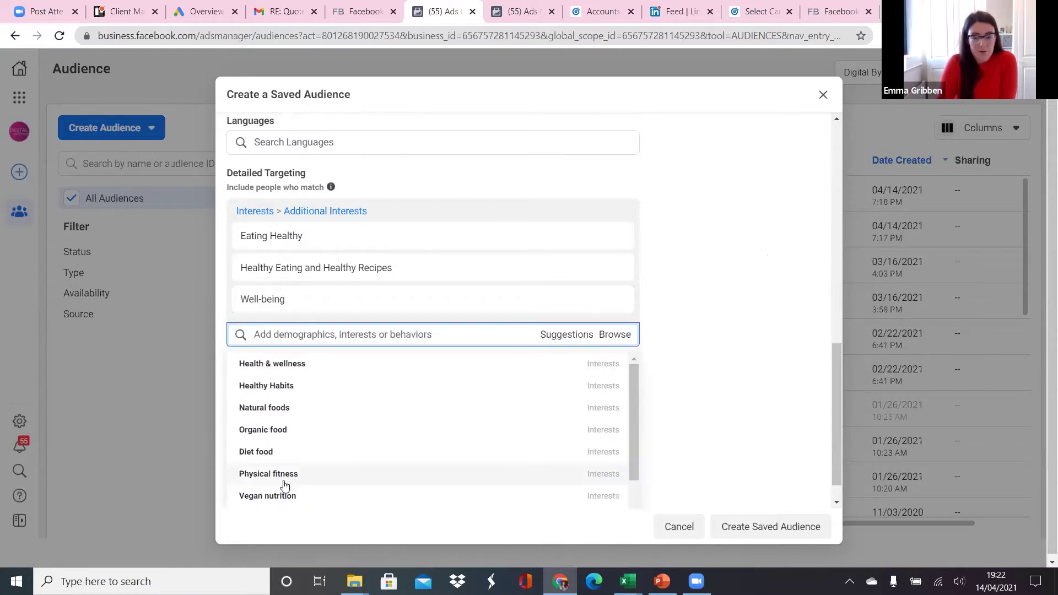
left_click(318, 390)
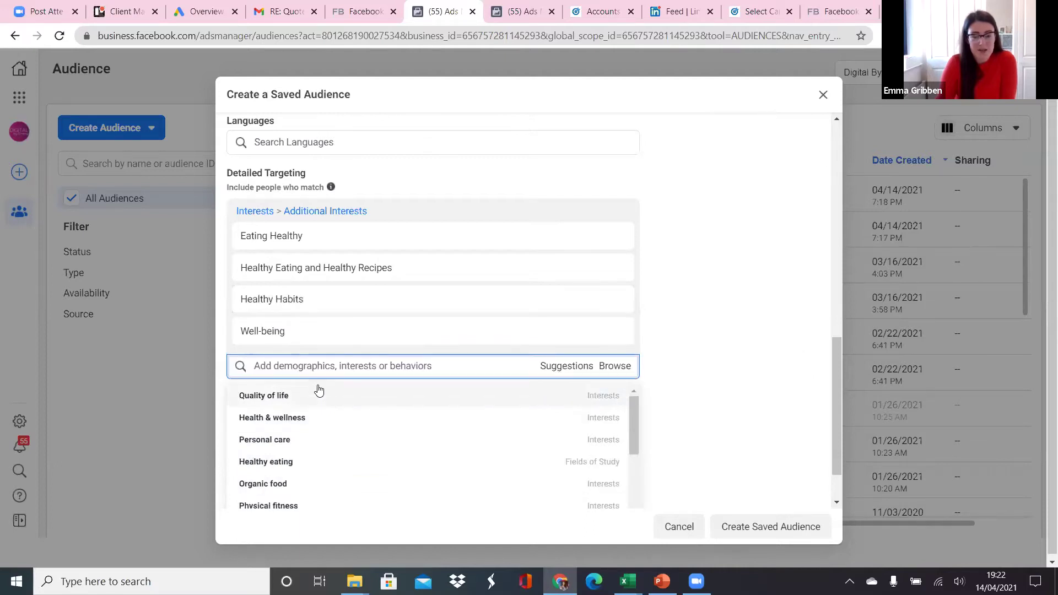
scroll(753, 280, "down", 1)
scroll(470, 383, "down", 3)
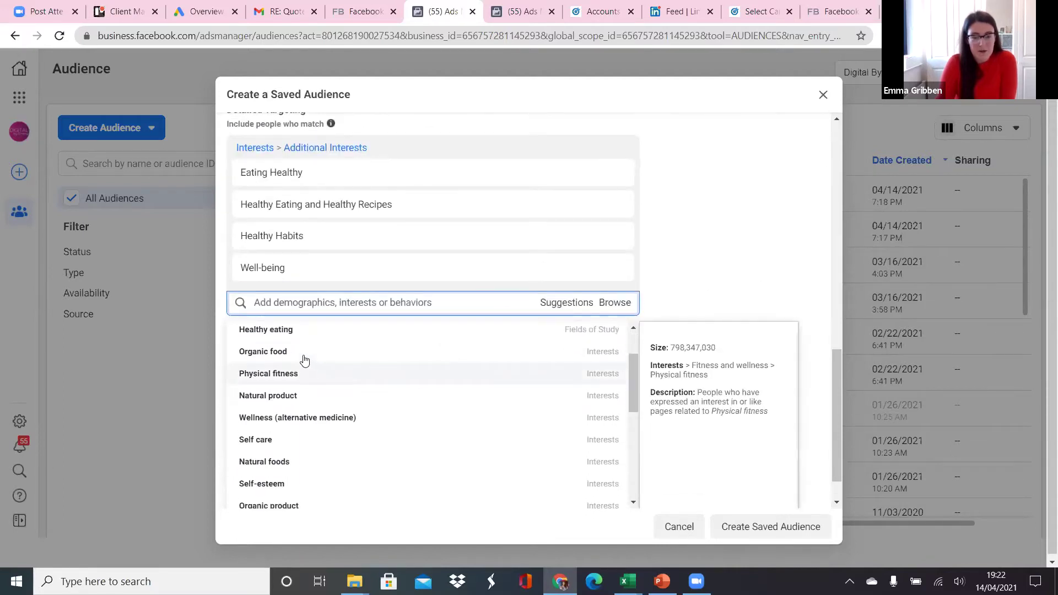
scroll(311, 374, "down", 3)
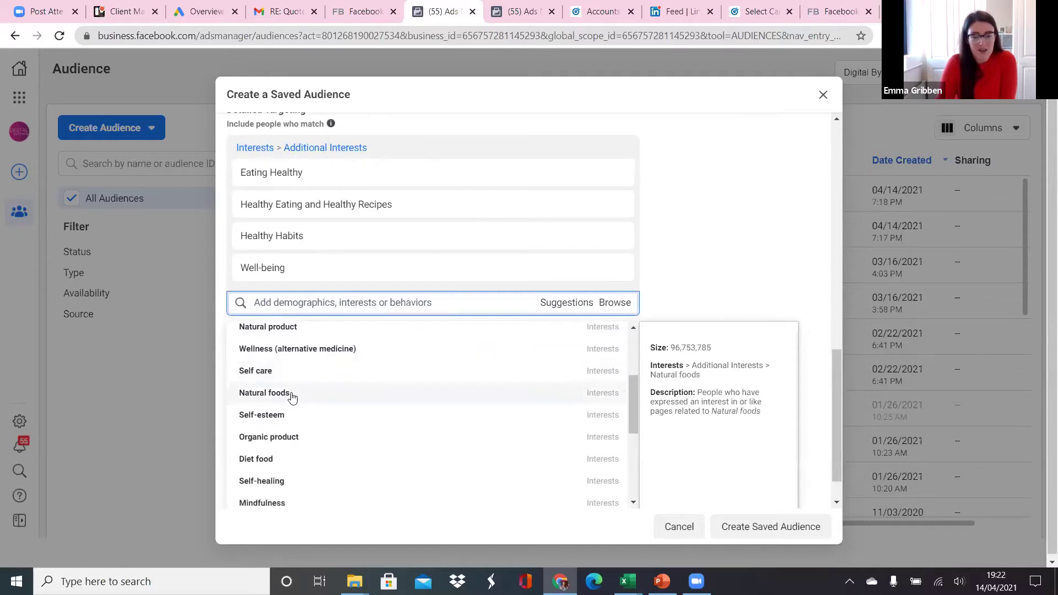
left_click(291, 393)
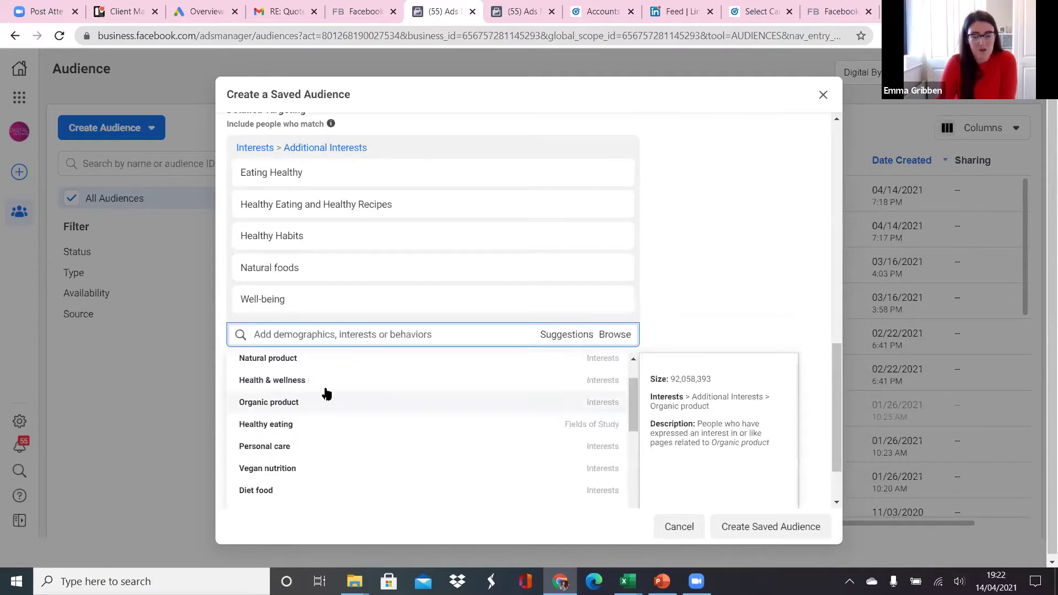
Step: Search detailed targeting for "healthy eating" and add the interest healthy eating recipes
left_click(311, 331)
type("heal")
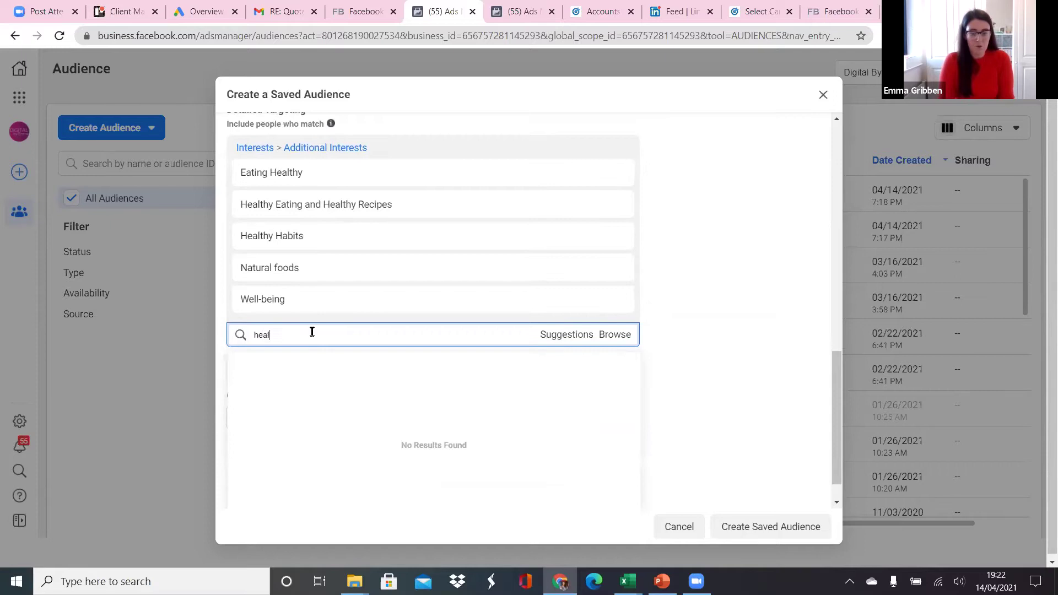
type("t")
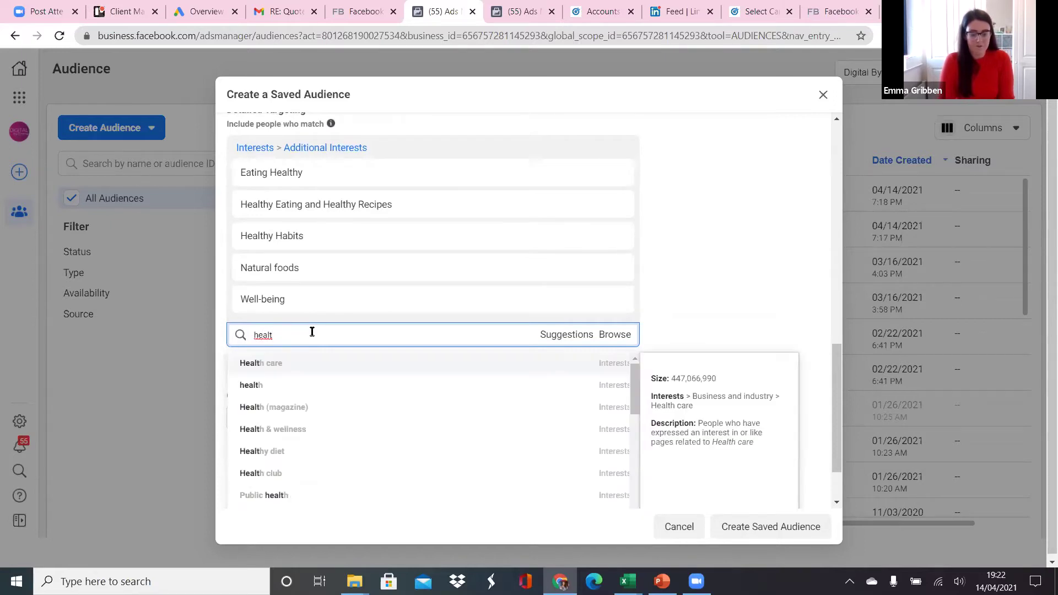
type("hy eating")
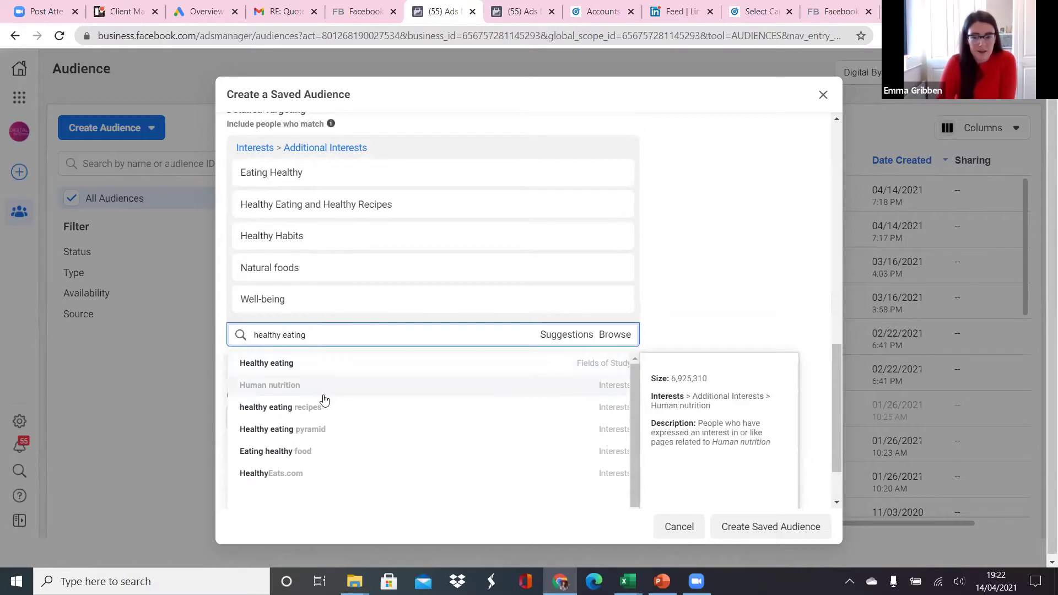
left_click(309, 410)
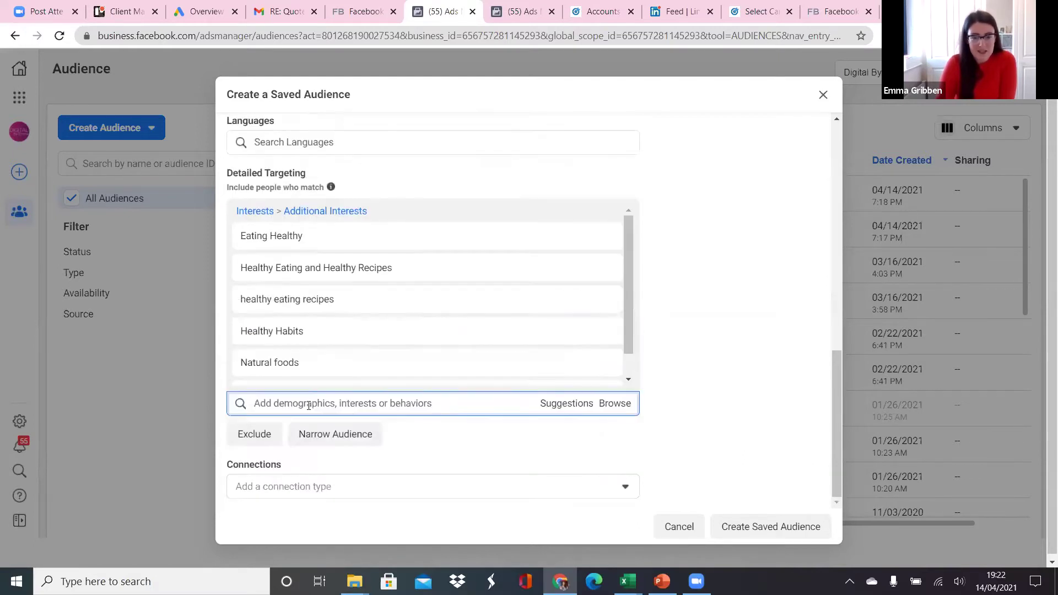
Step: Search detailed targeting for "healthy eating" twice more and add the interests Eating healthy food and HealthyEats.com
type("health")
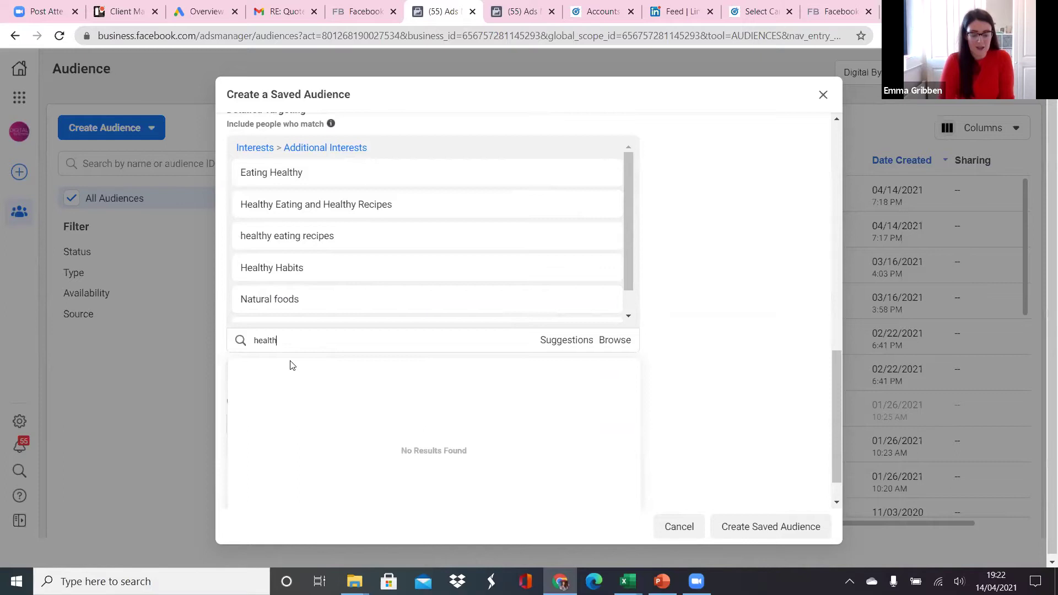
type("y eating")
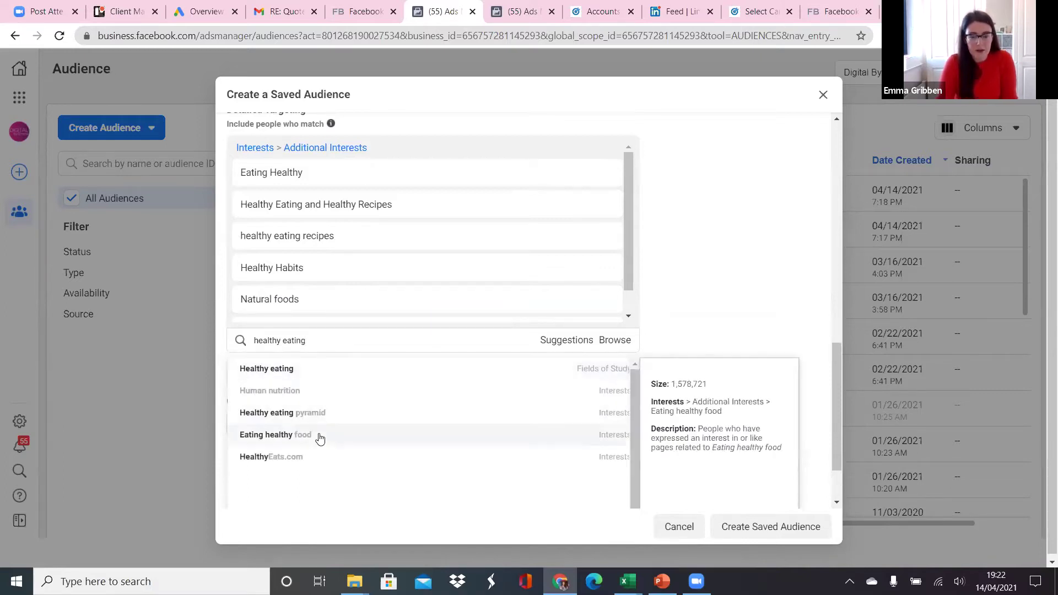
left_click(320, 436)
left_click(316, 342)
type("healthy eating")
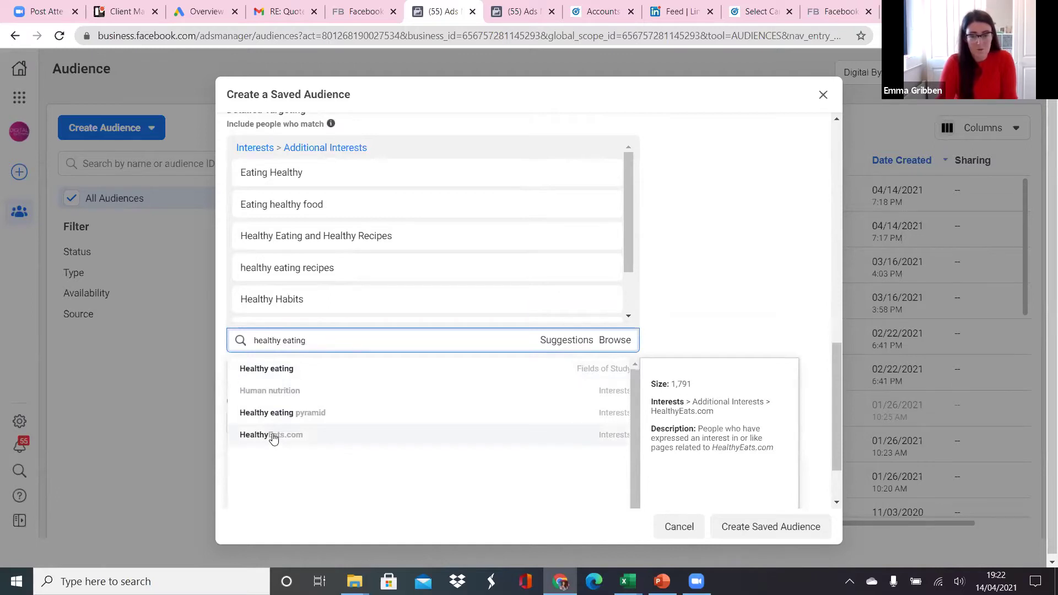
left_click(274, 435)
left_click(730, 386)
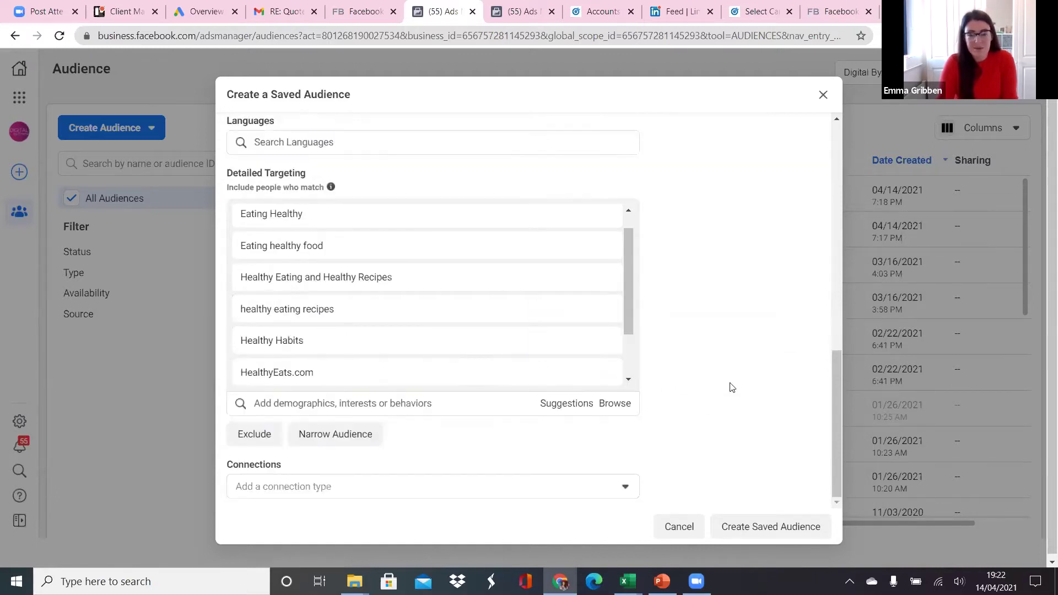
Step: Narrow the audience with a condition that people must also match, and add the interest Cooking to it
scroll(731, 385, "up", 10)
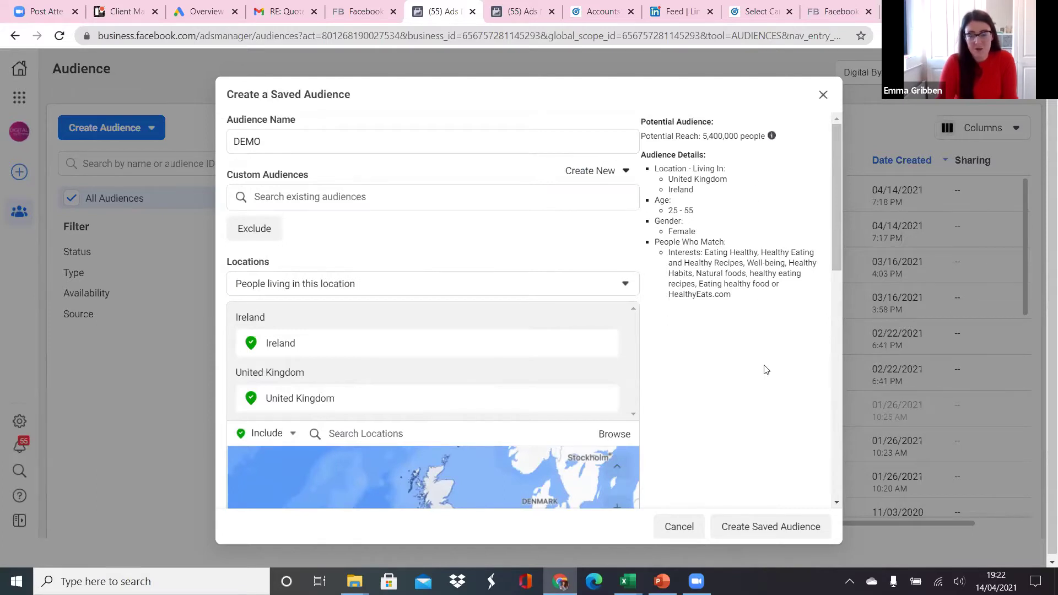
scroll(766, 369, "down", 9)
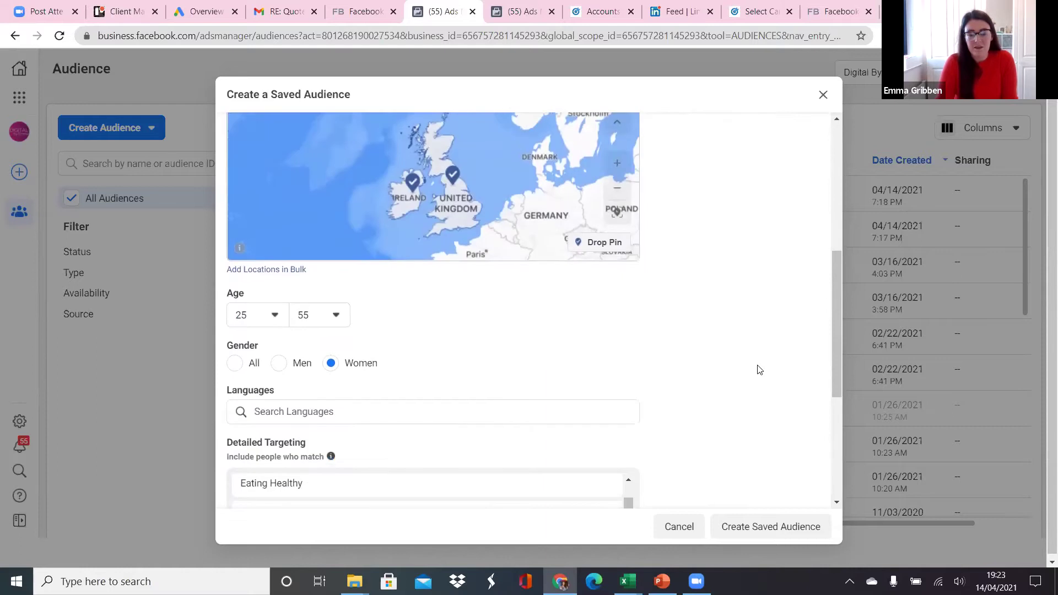
scroll(758, 369, "down", 3)
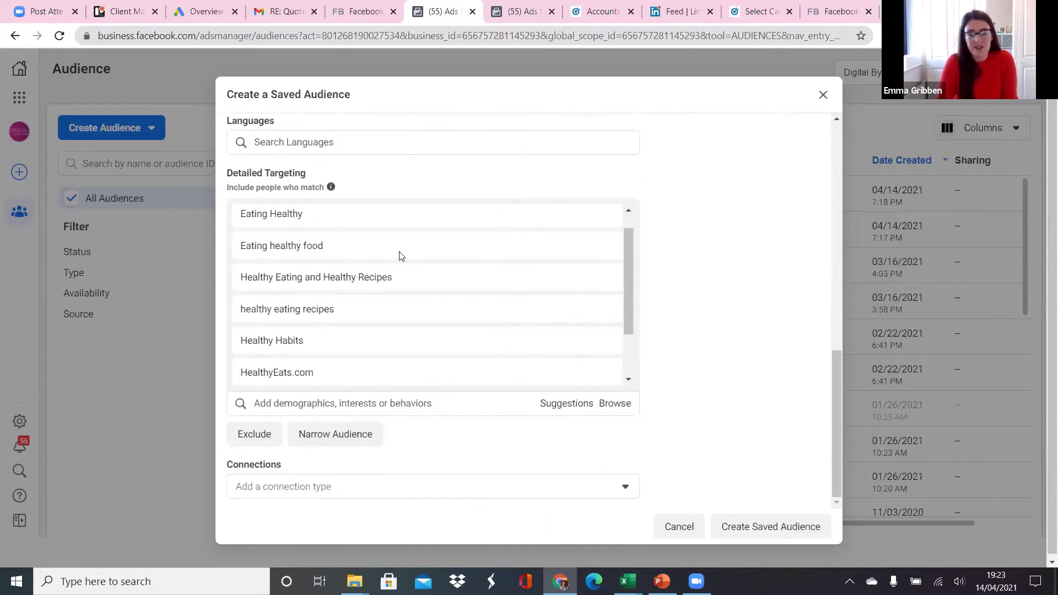
mouse_move(603, 297)
left_click_drag(634, 256, 641, 230)
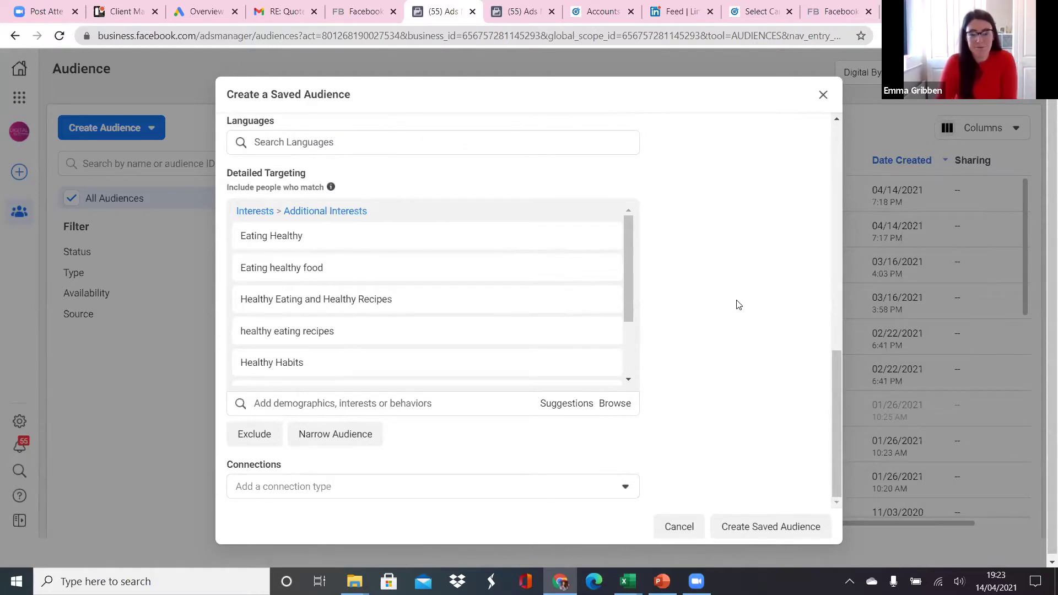
mouse_move(442, 296)
left_click(350, 437)
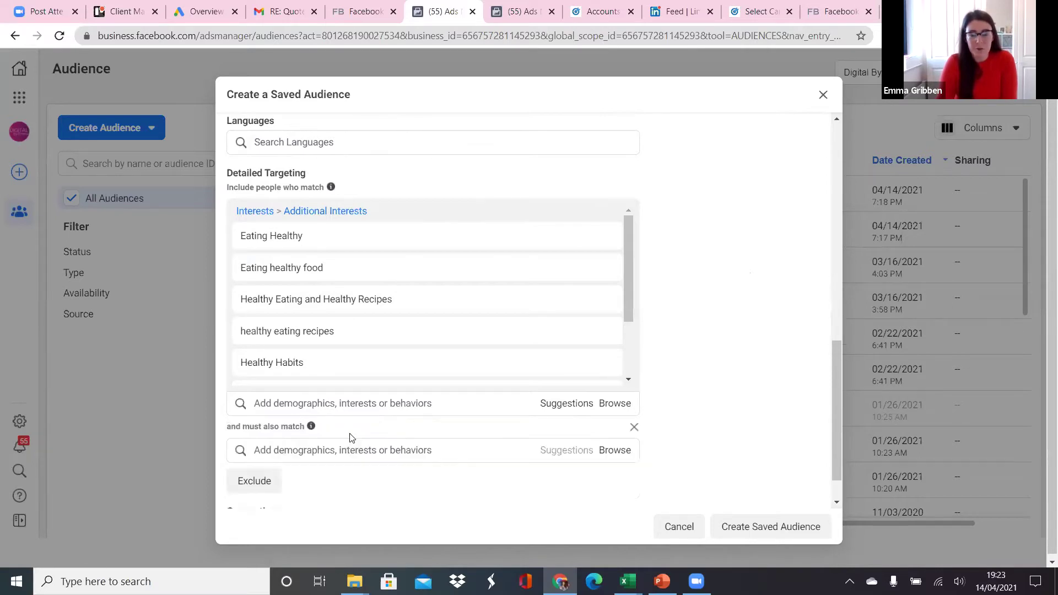
scroll(386, 430, "down", 1)
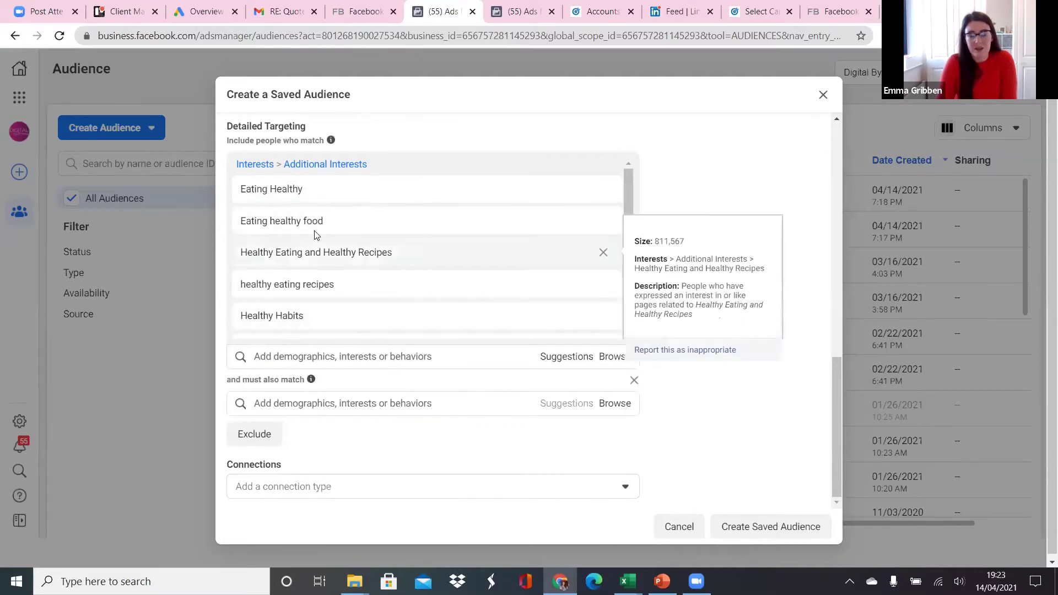
left_click(300, 403)
type("cooking")
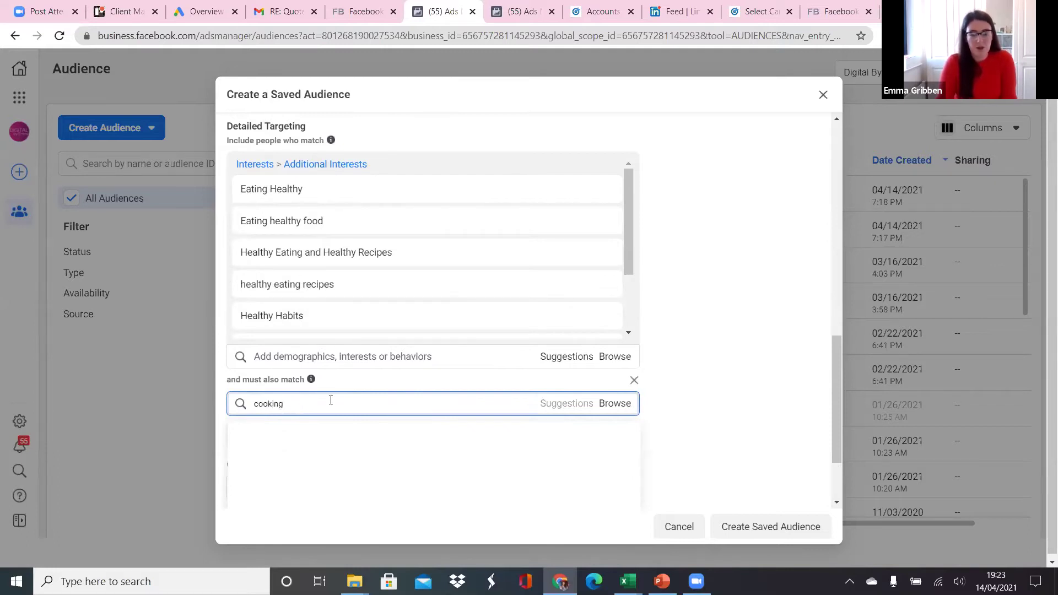
scroll(693, 369, "down", 2)
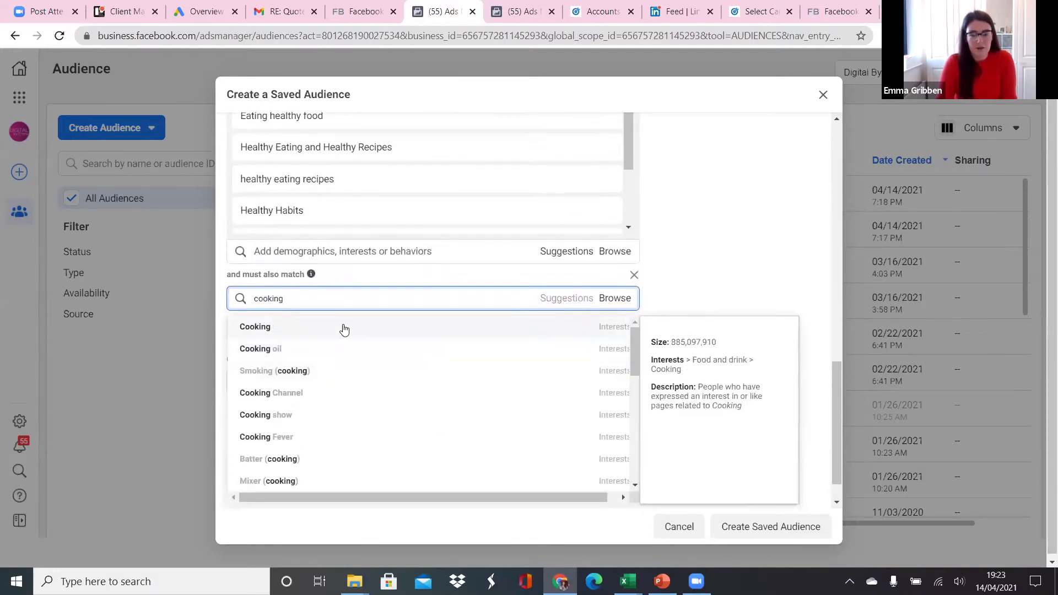
left_click(308, 326)
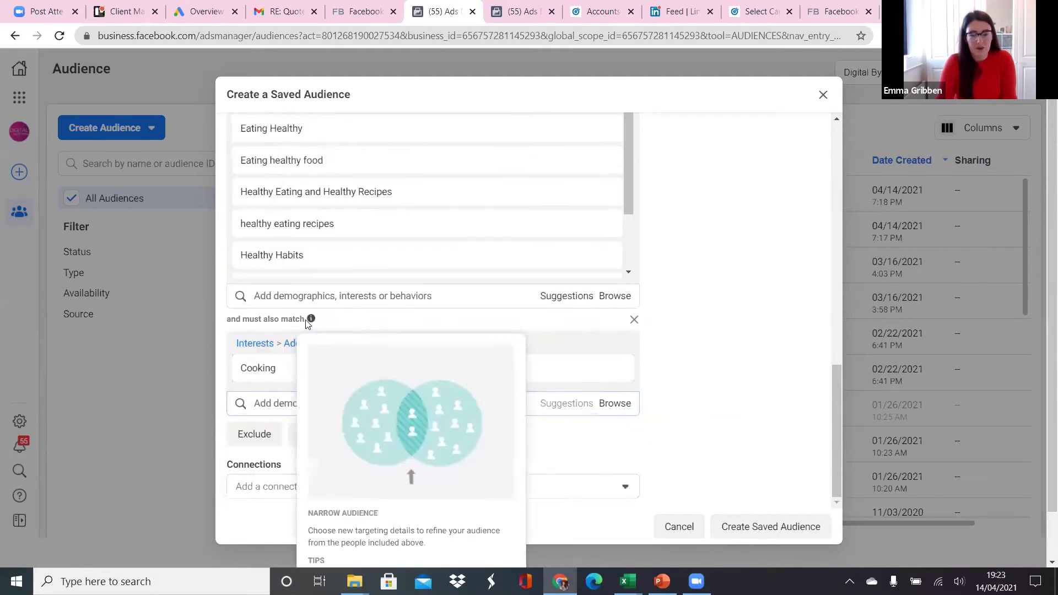
Step: Search the must-also-match condition for "cooking healthy" and add Cooking Healthy and Healthy Slow Cooking - Easy meatless slow cooker recipes for everyone
type("coo")
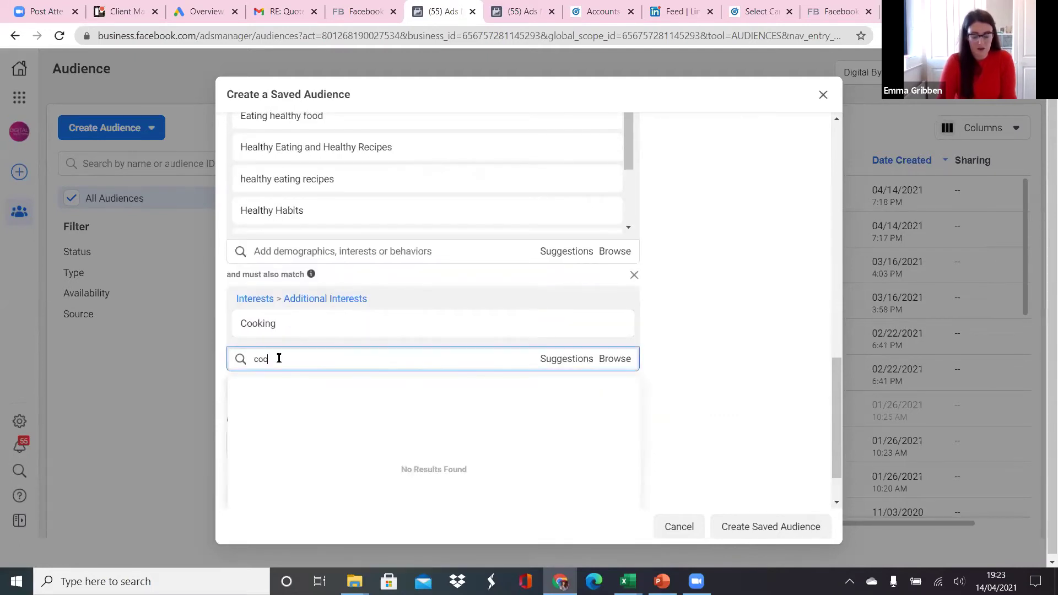
type("king healthy")
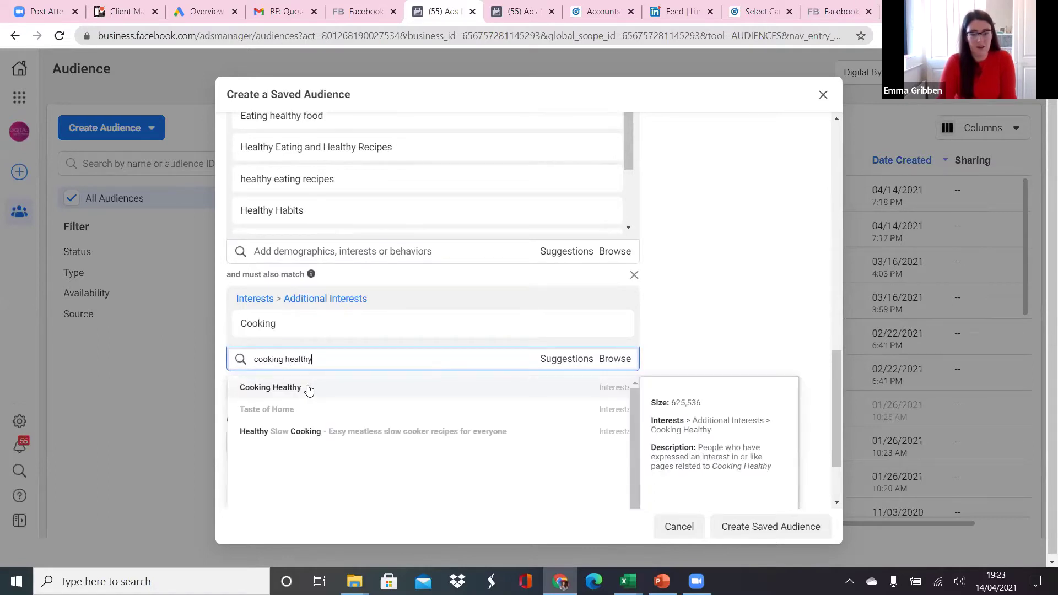
left_click(308, 388)
type("coo")
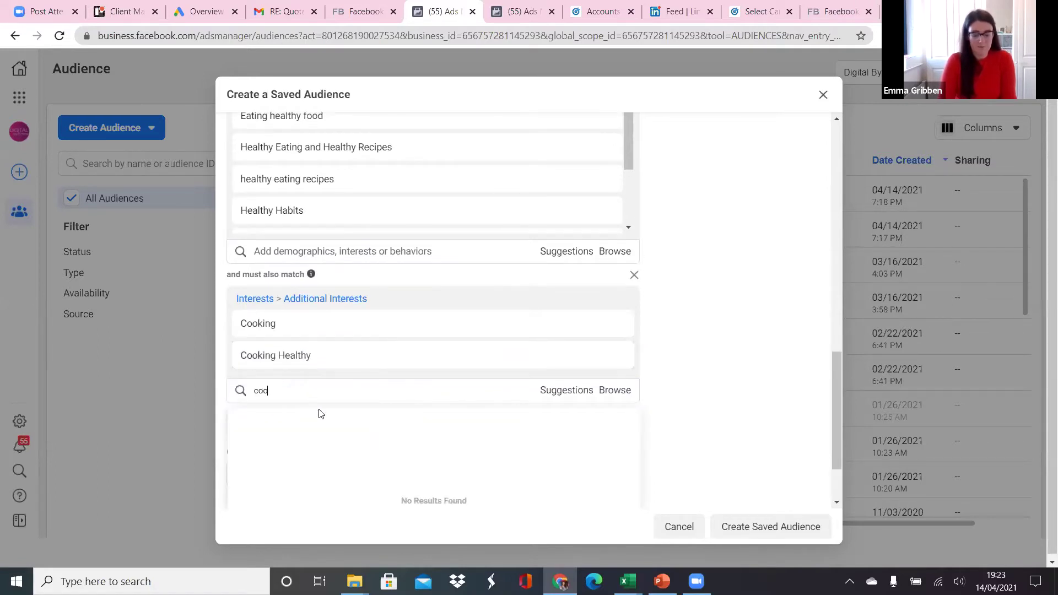
type("king healthy")
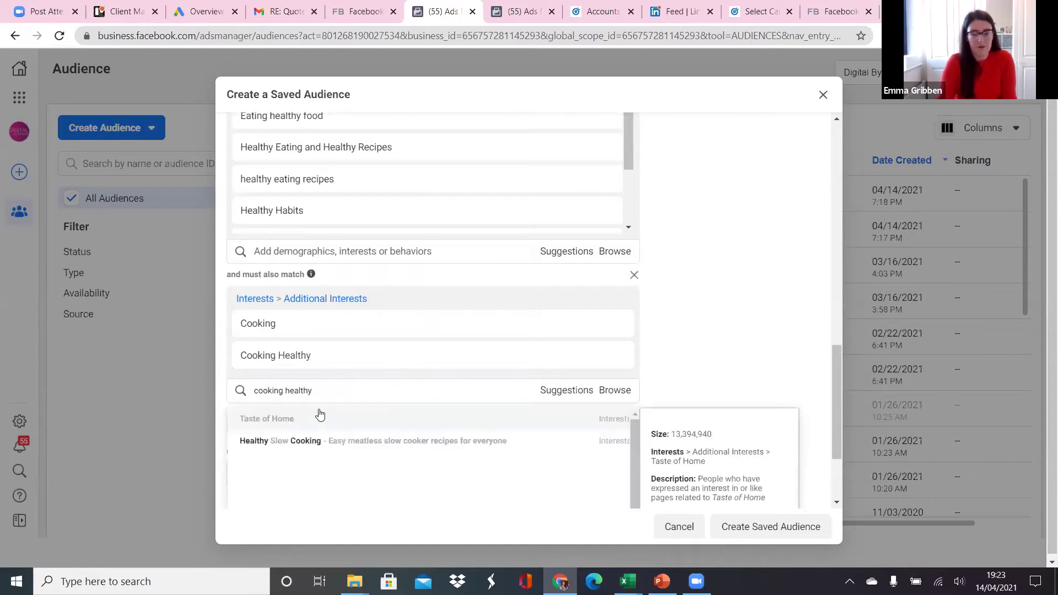
left_click(338, 443)
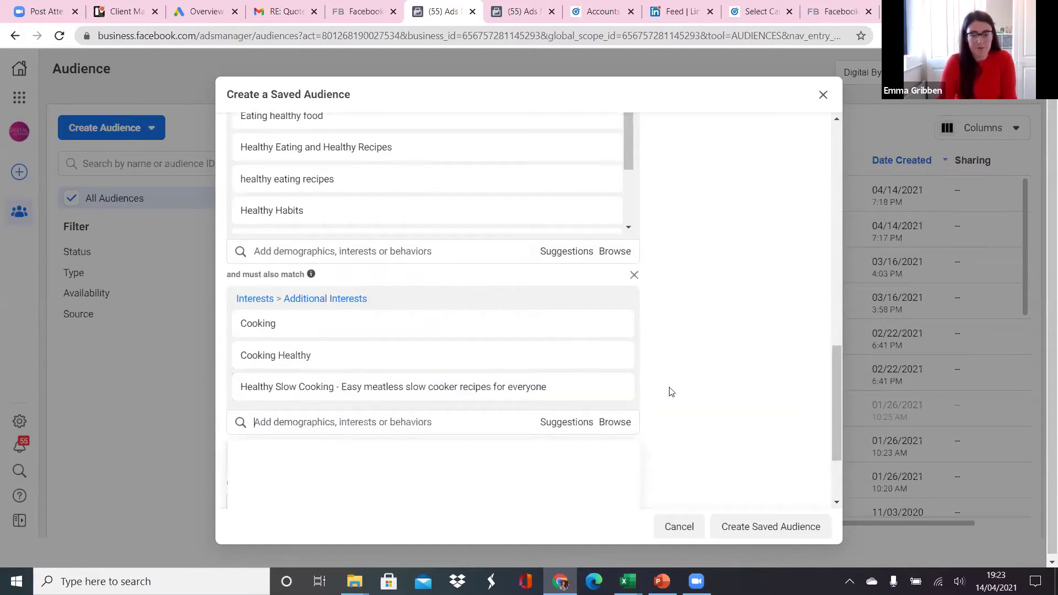
Step: Review both groups of targeting interests, the potential reach and audience details, and the available connection types
scroll(706, 394, "up", 3)
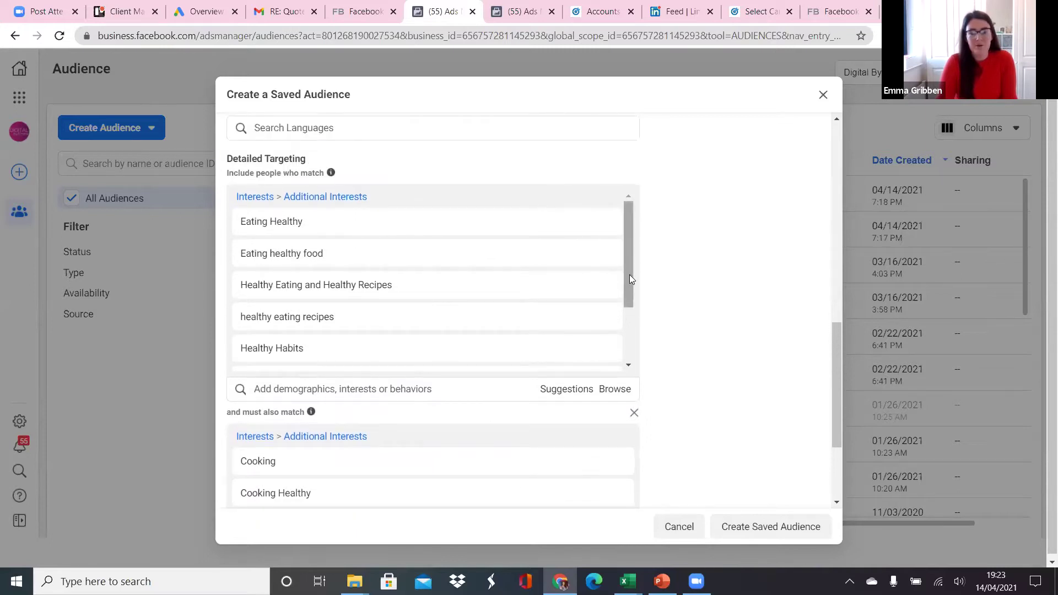
mouse_move(370, 224)
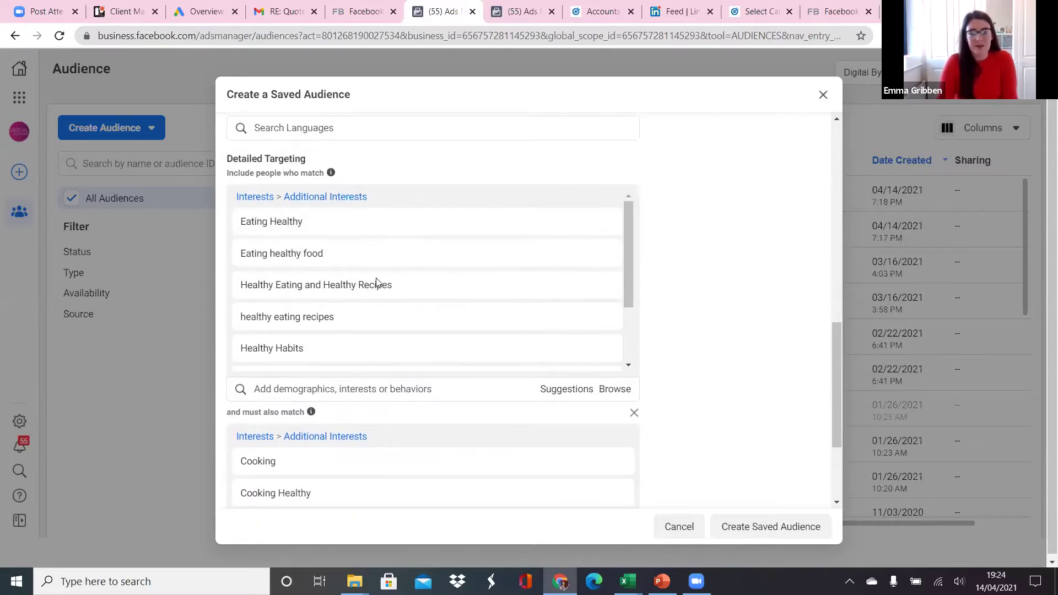
scroll(347, 281, "down", 3)
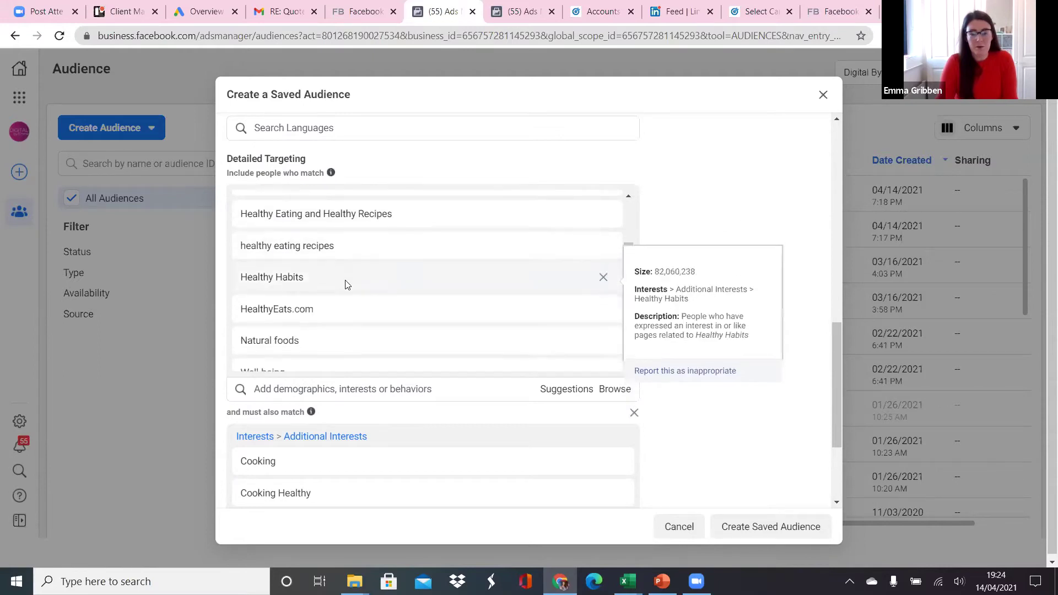
scroll(717, 400, "down", 3)
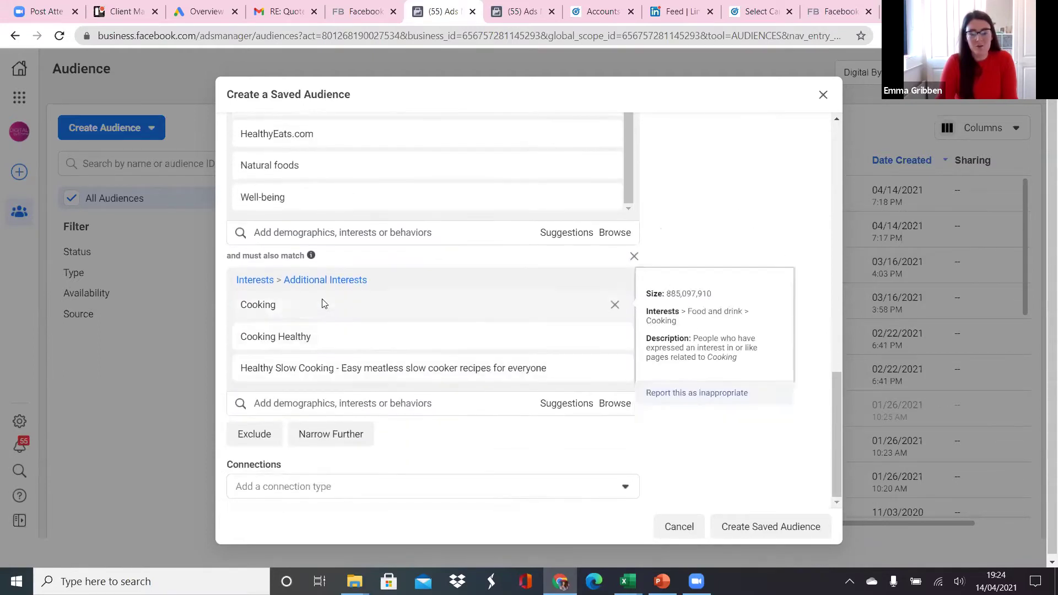
mouse_move(302, 374)
left_click_drag(837, 430, 844, 150)
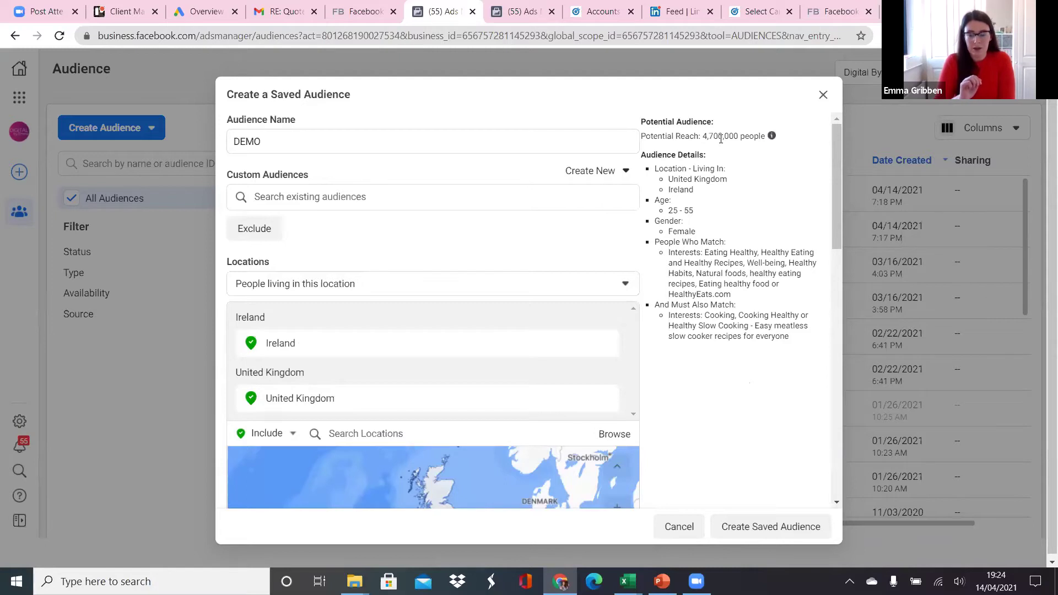
scroll(694, 149, "down", 5)
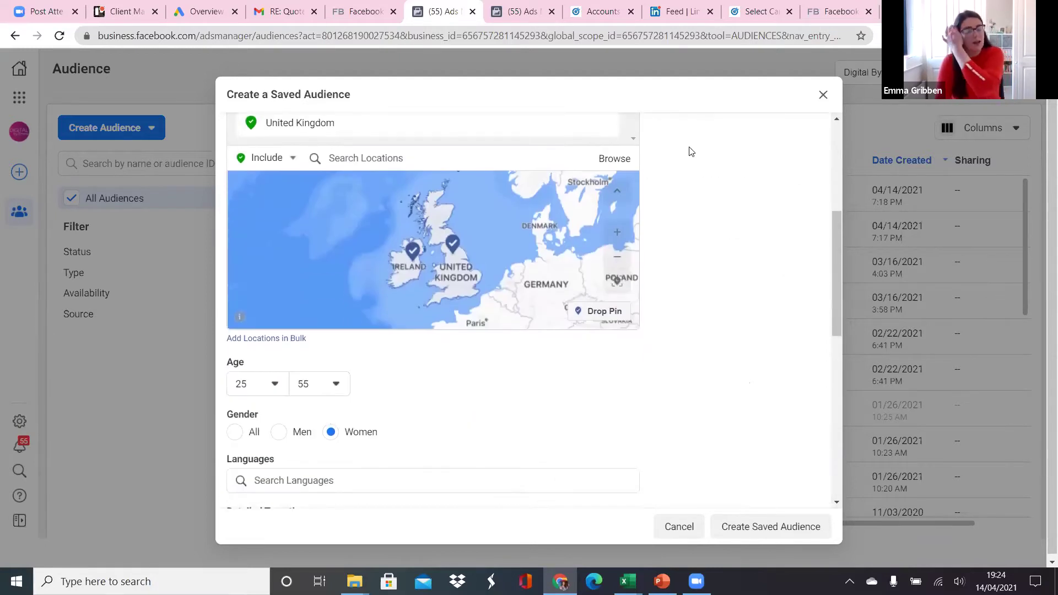
scroll(688, 149, "down", 5)
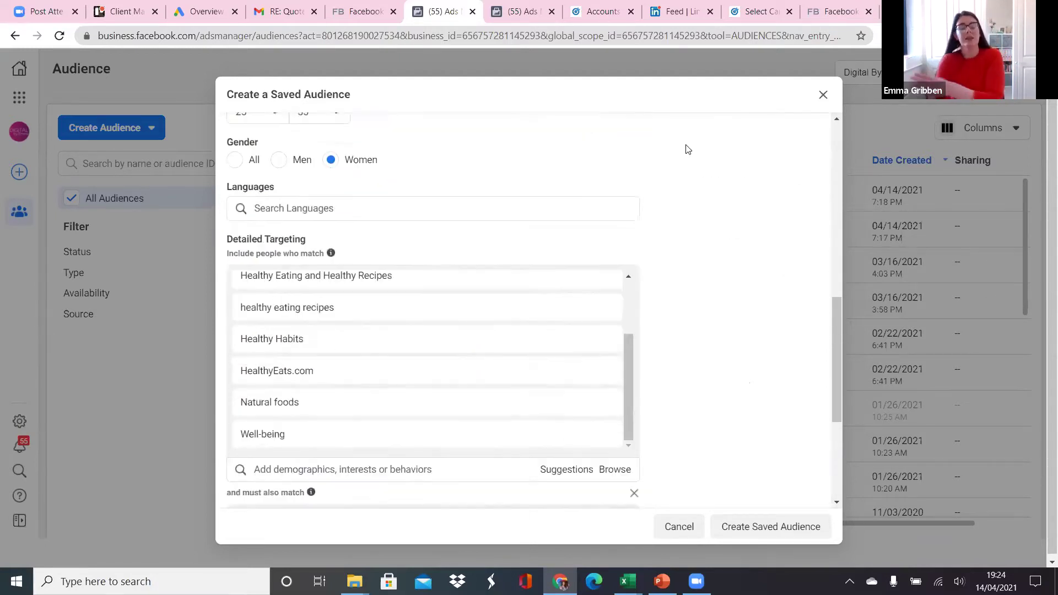
scroll(687, 150, "down", 1)
scroll(359, 448, "down", 3)
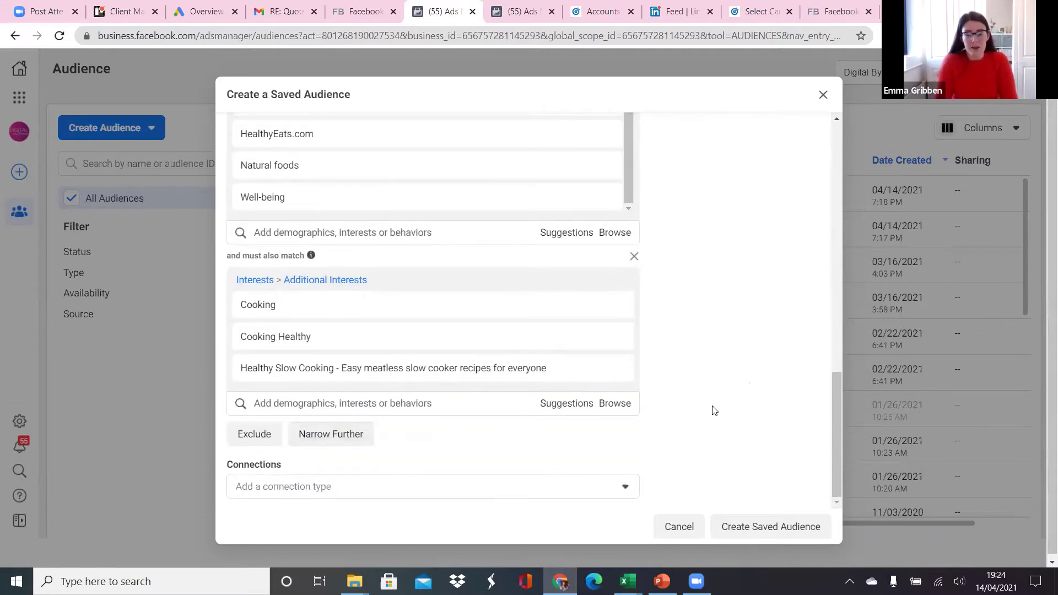
left_click(627, 488)
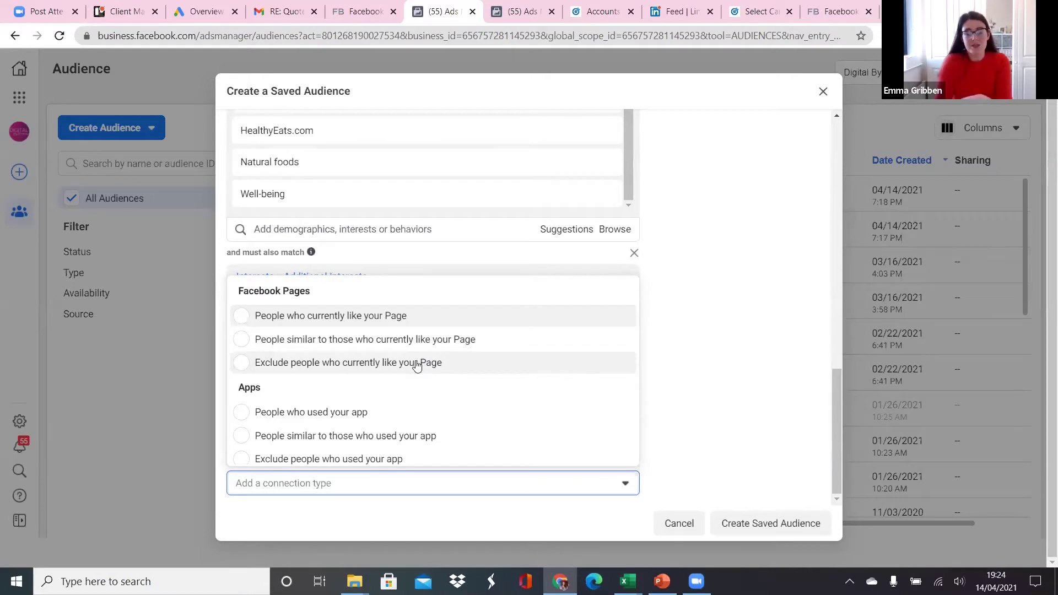
left_click(722, 355)
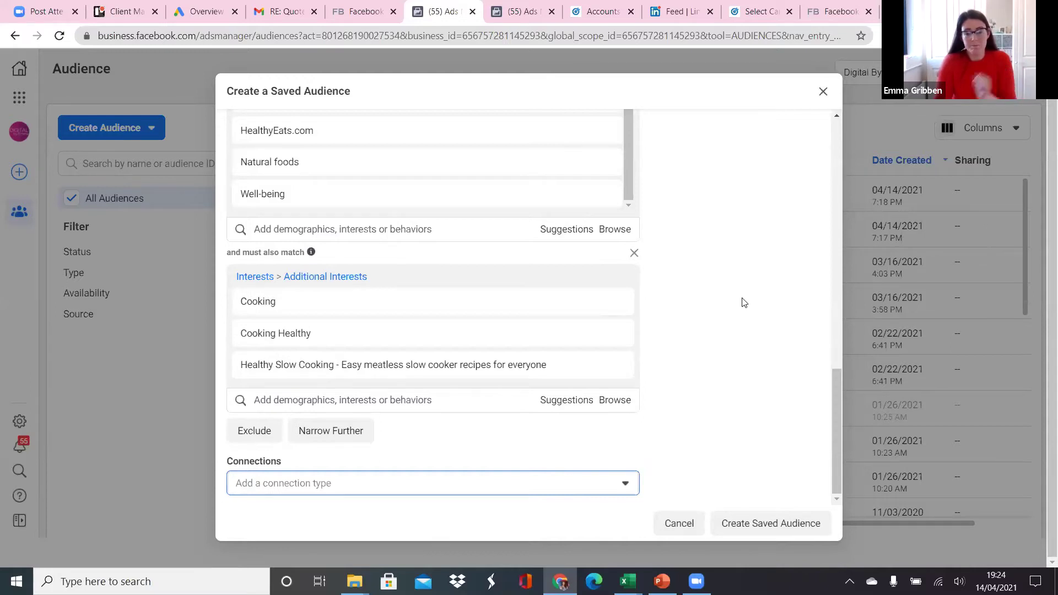
Step: Check the audience summary and create the saved audience DEMO
scroll(747, 347, "up", 1)
scroll(748, 347, "up", 10)
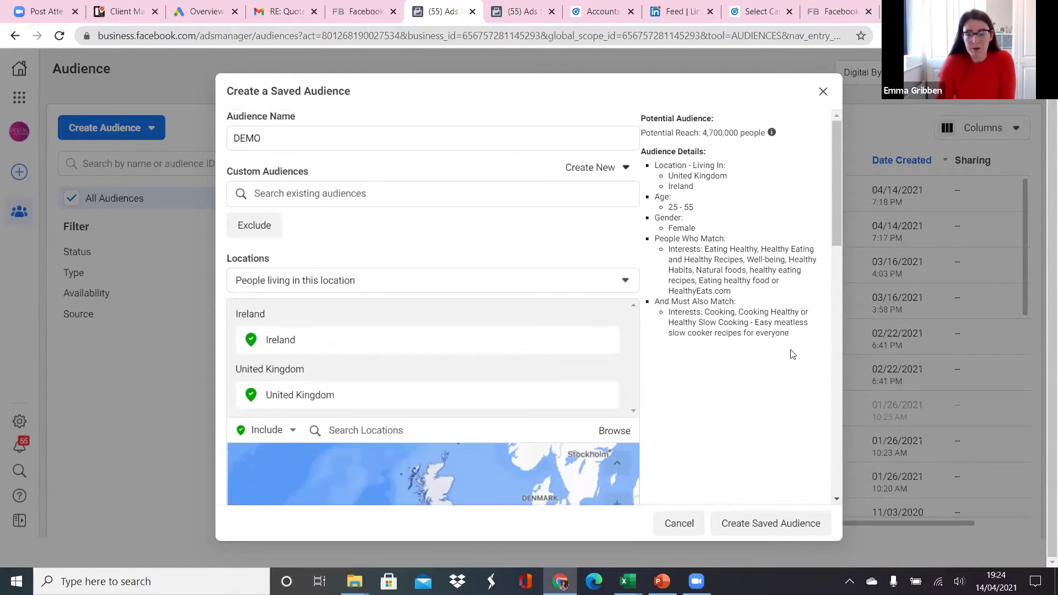
left_click(762, 524)
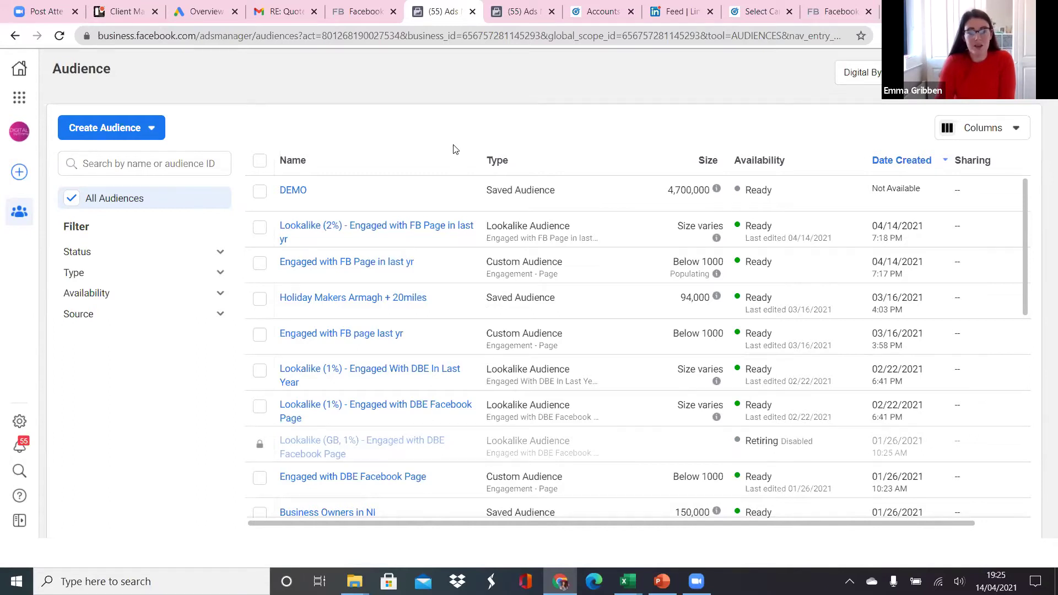
Step: Switch to the PowerPoint presentation on Facebook & Instagram Ads
left_click(664, 580)
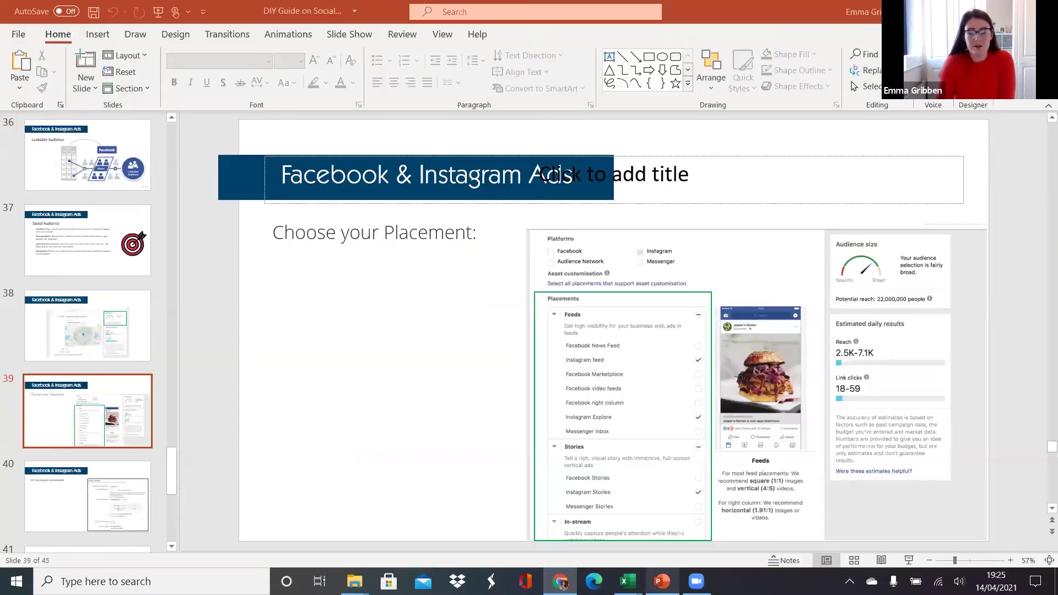
Step: Go back to the Choose a Campaign Objective slide and start the slide show from it
scroll(64, 272, "up", 5)
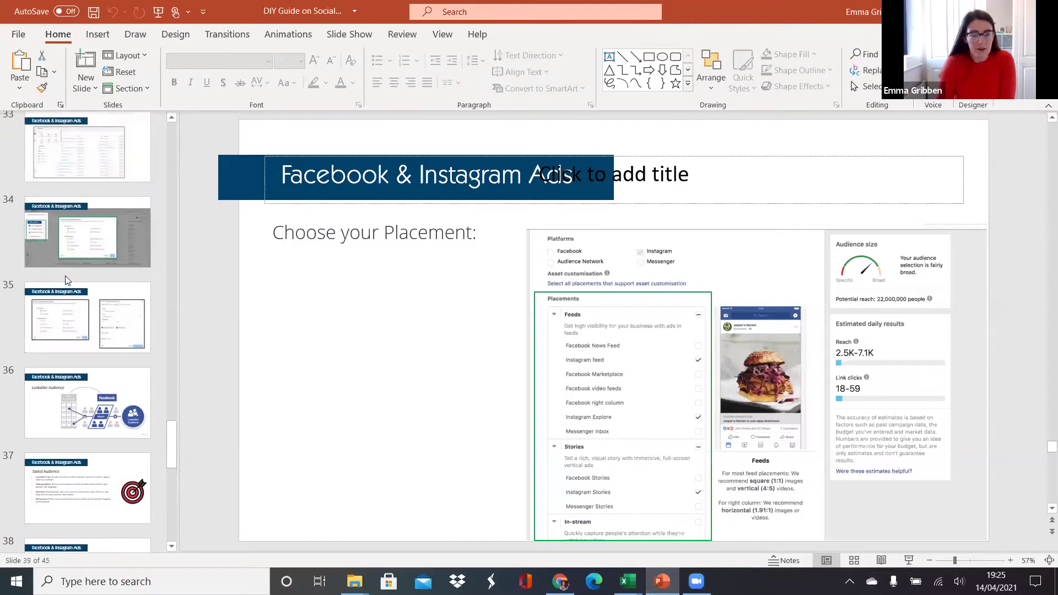
scroll(65, 275, "up", 5)
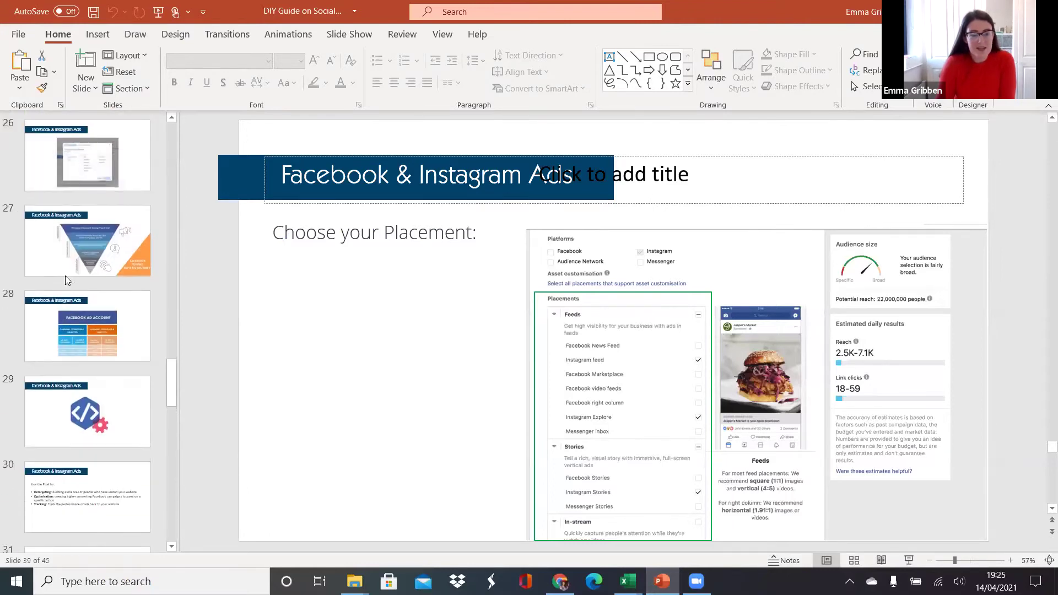
left_click(80, 251)
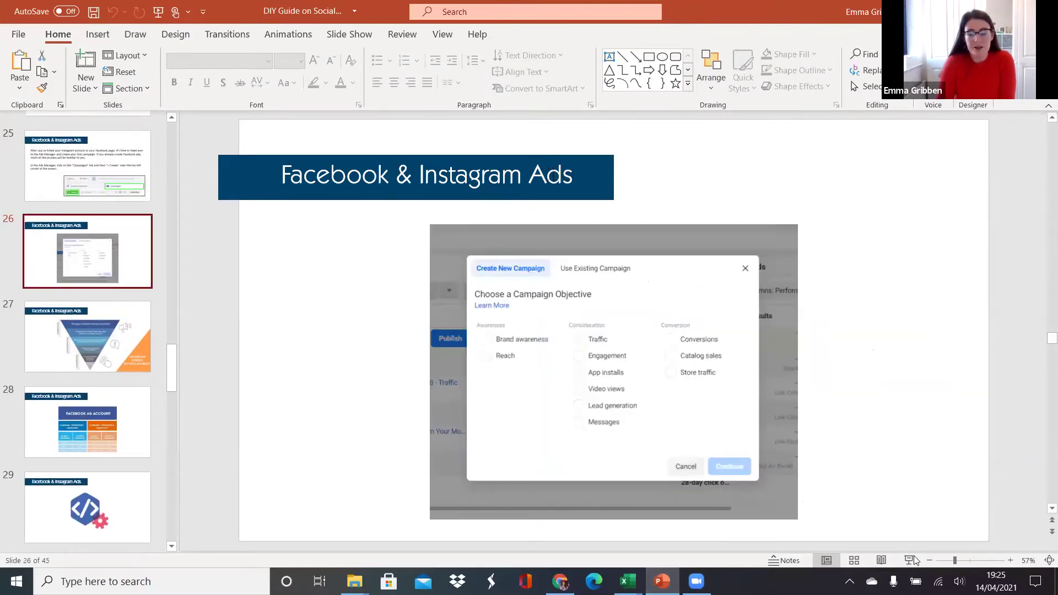
left_click(910, 560)
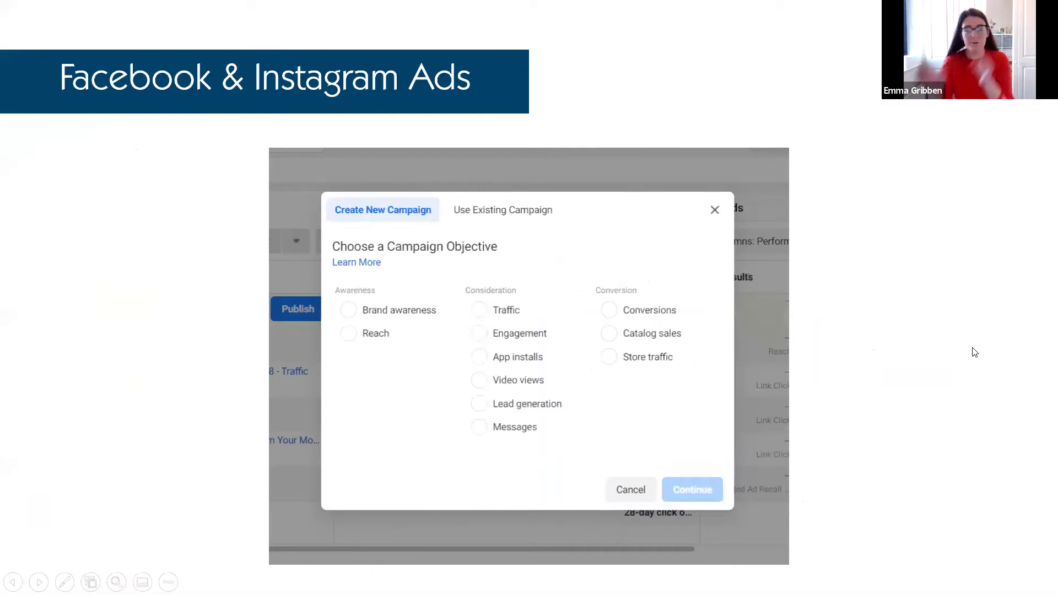
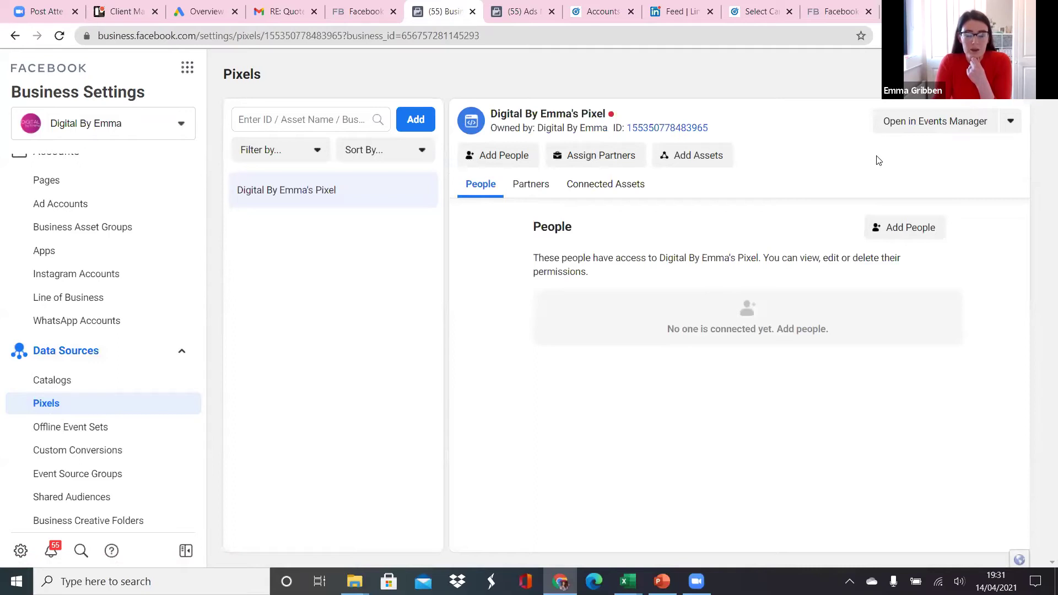
Step: Open the business's pixel in Events Manager and view the ad, audience and conversion options that can be created from it
left_click(935, 120)
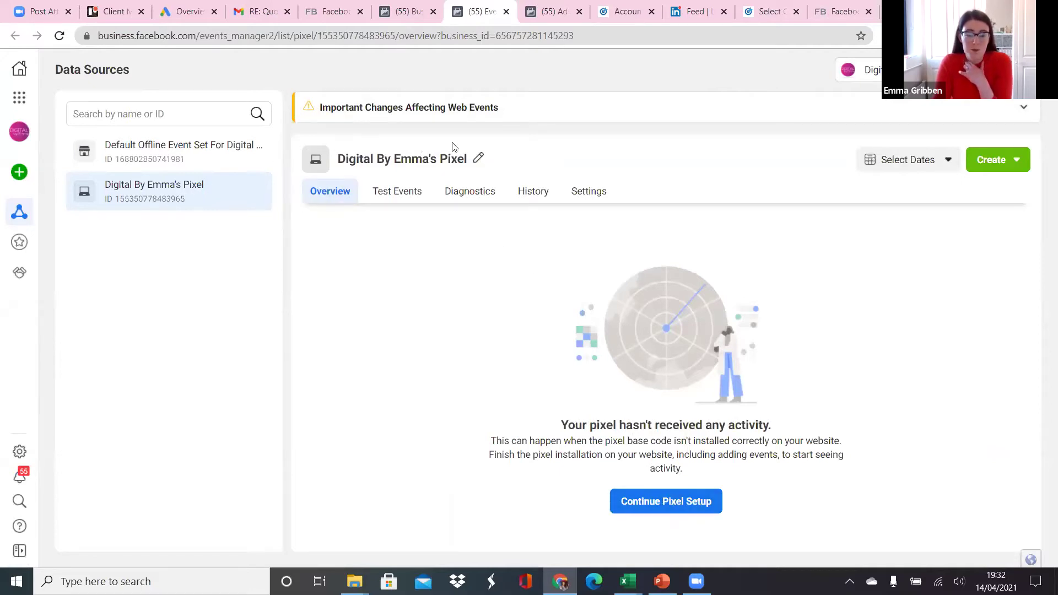
left_click(1015, 164)
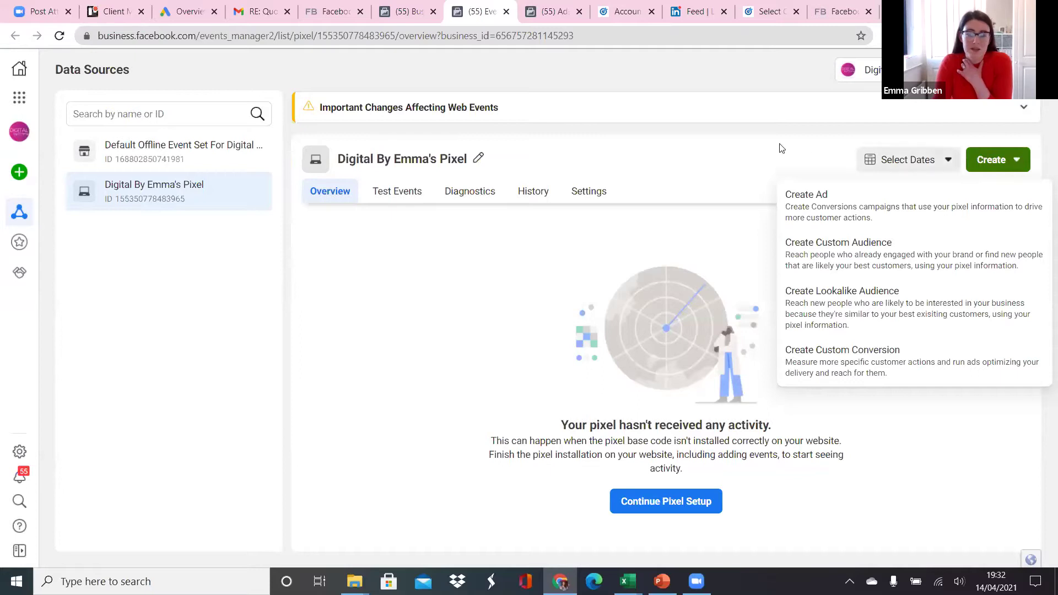
left_click(740, 150)
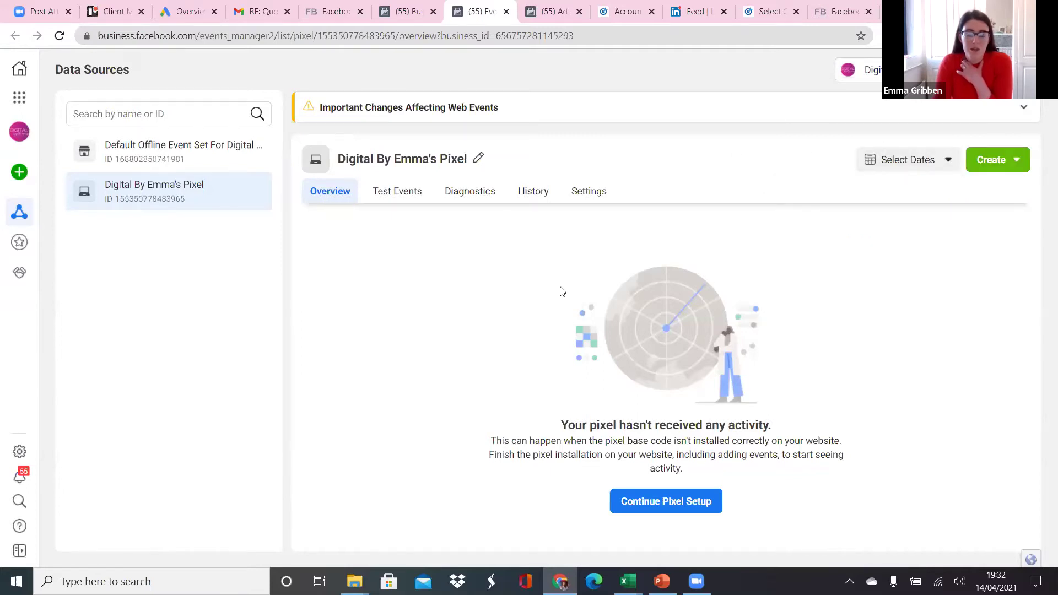
Step: Set up the pixel with the Facebook Pixel connection method and manual installation, copy its base code, and leave the onboarding
left_click(687, 502)
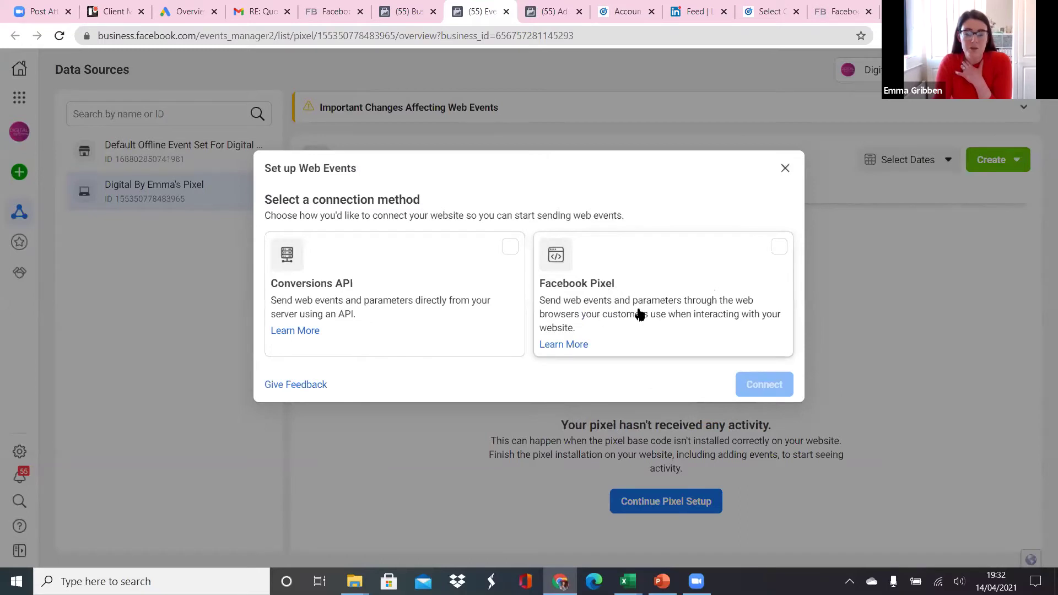
left_click(689, 325)
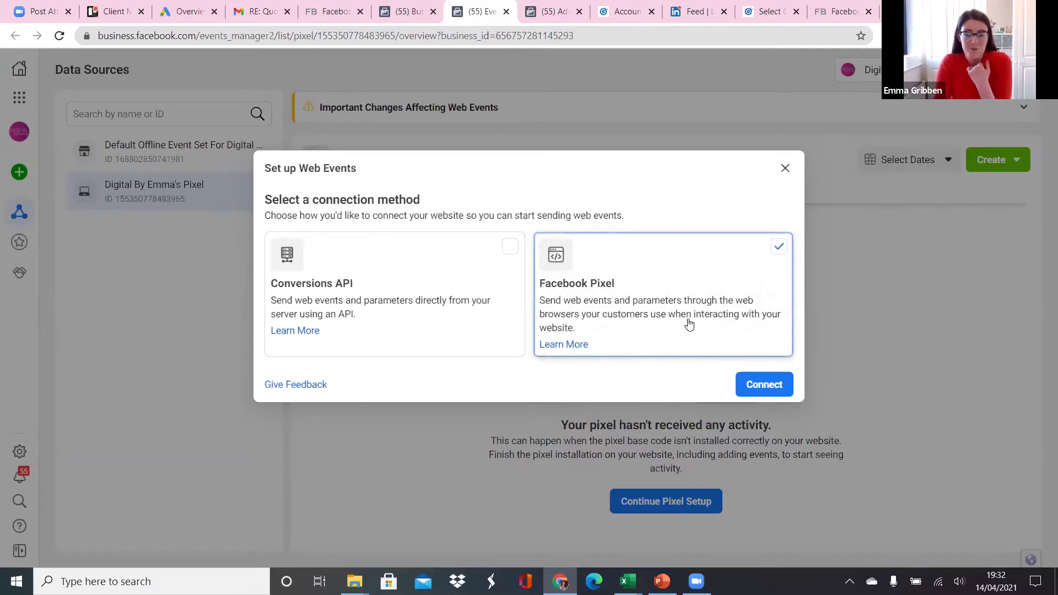
left_click(766, 385)
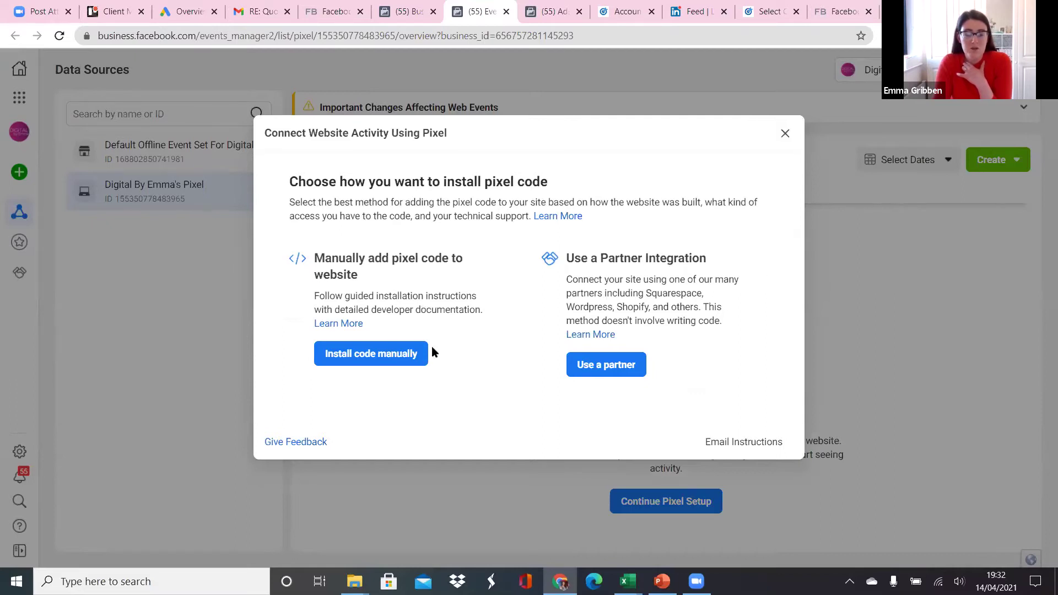
left_click(393, 353)
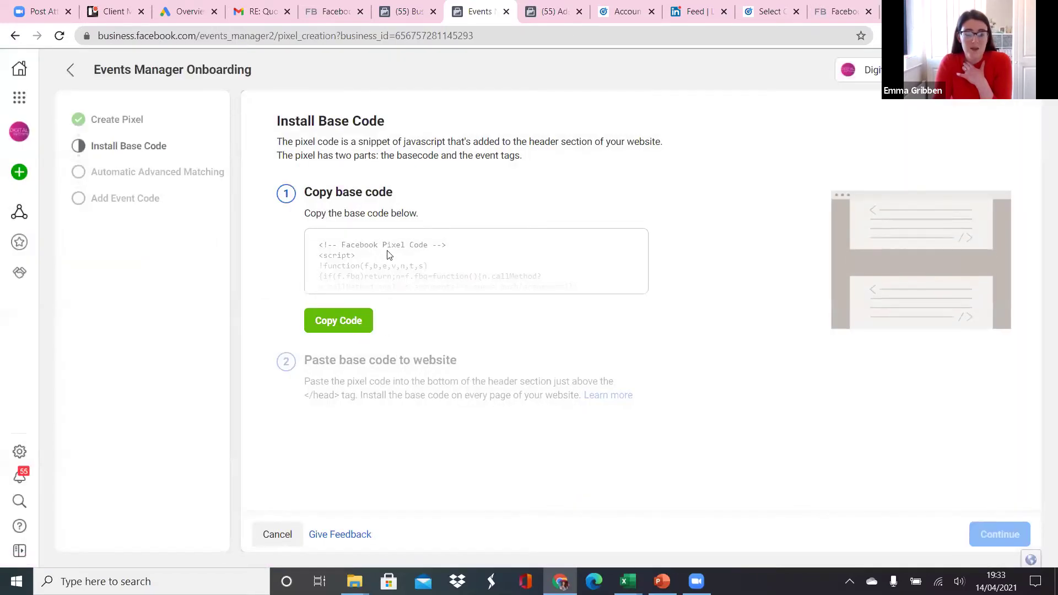
left_click(360, 325)
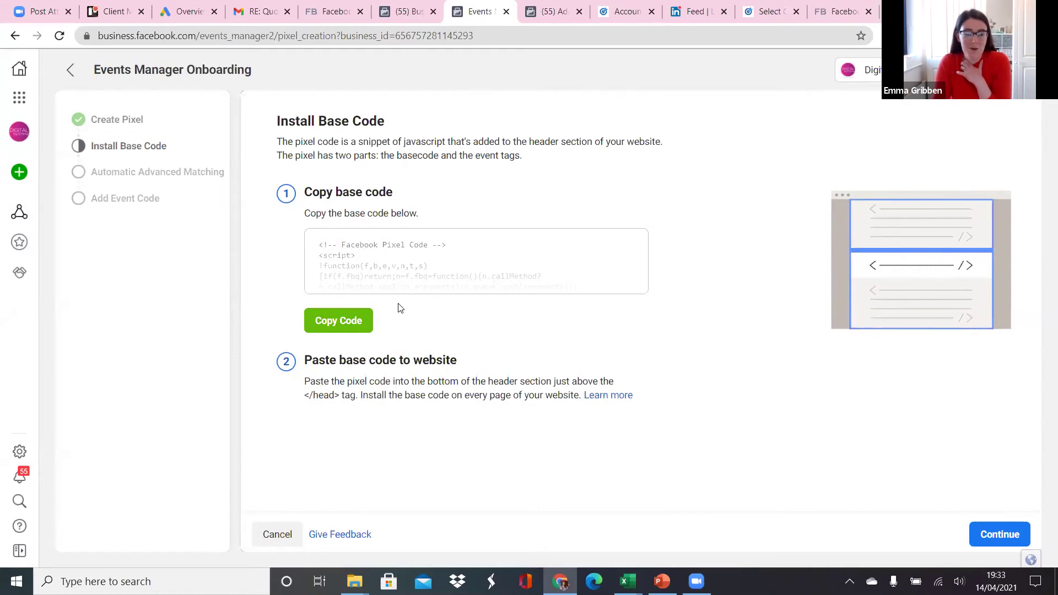
left_click(71, 71)
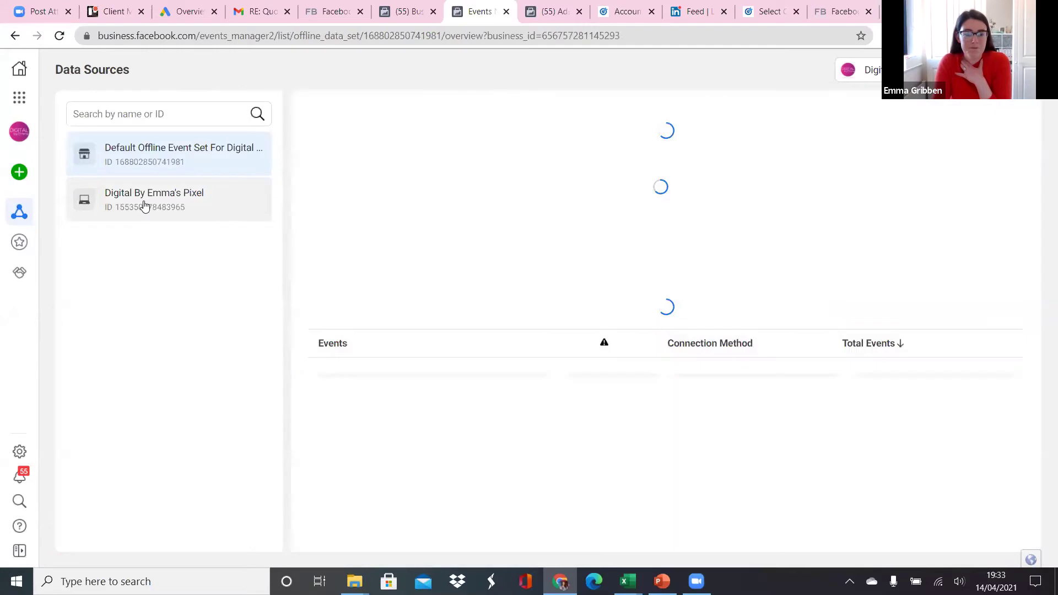
Step: Restart setup of the business's pixel with the Facebook Pixel method and look through the available partner integrations
left_click(144, 206)
scroll(590, 396, "down", 1)
left_click(655, 528)
left_click(763, 385)
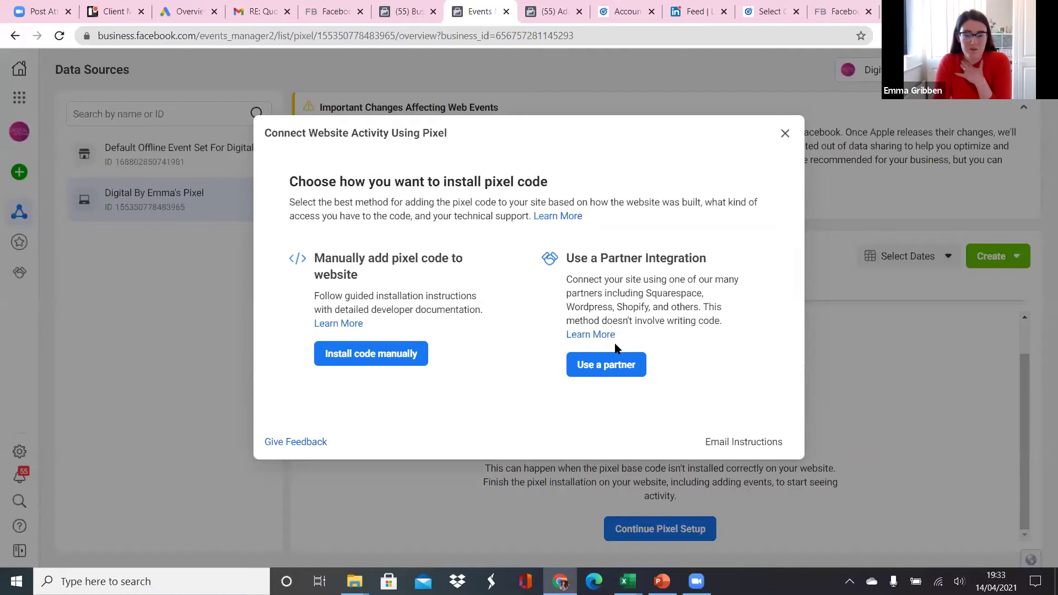
left_click(606, 364)
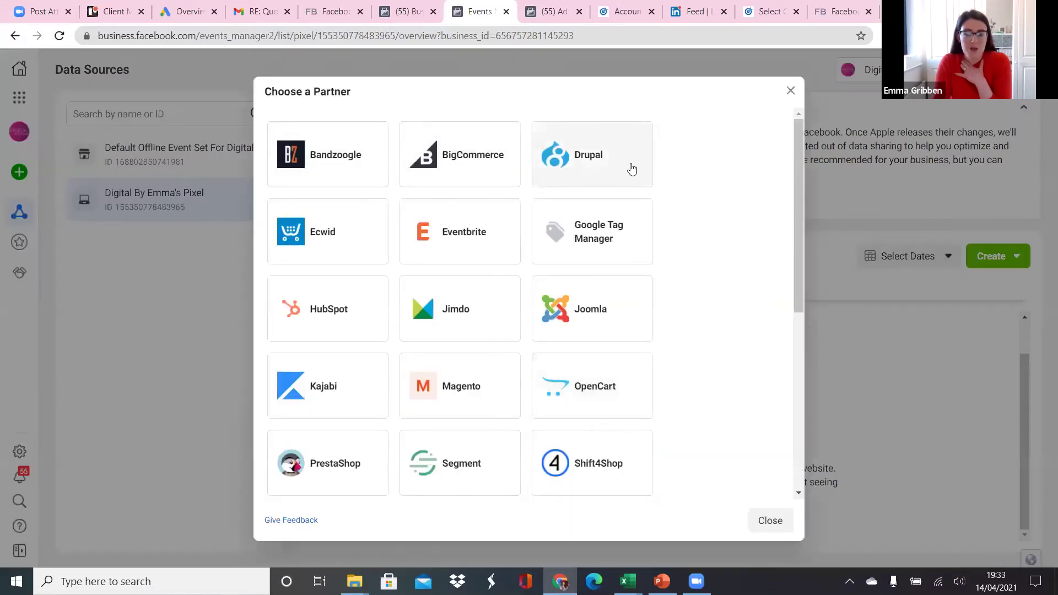
scroll(565, 250, "down", 1)
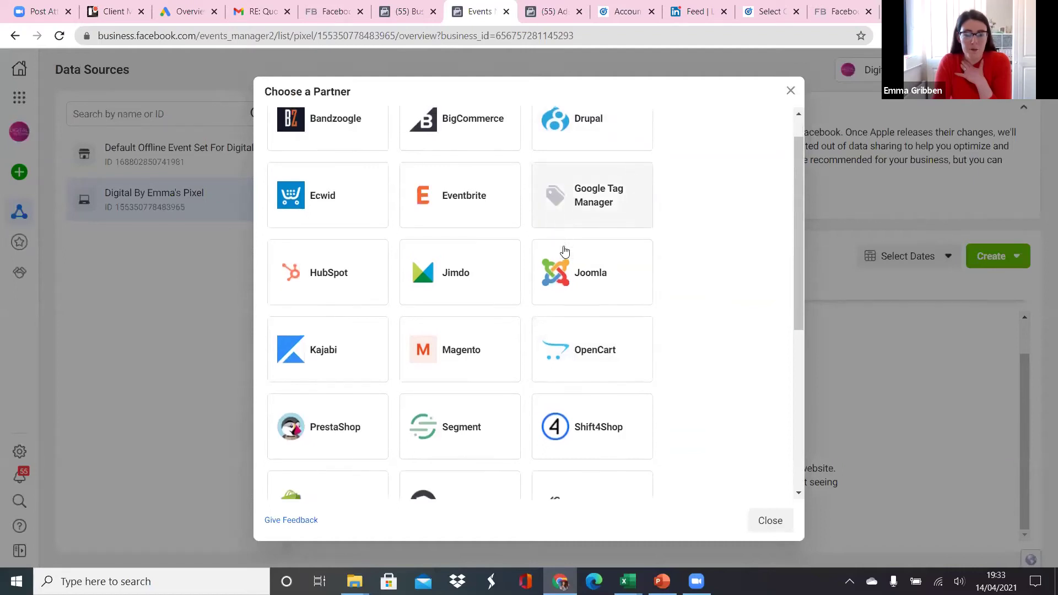
scroll(565, 250, "down", 5)
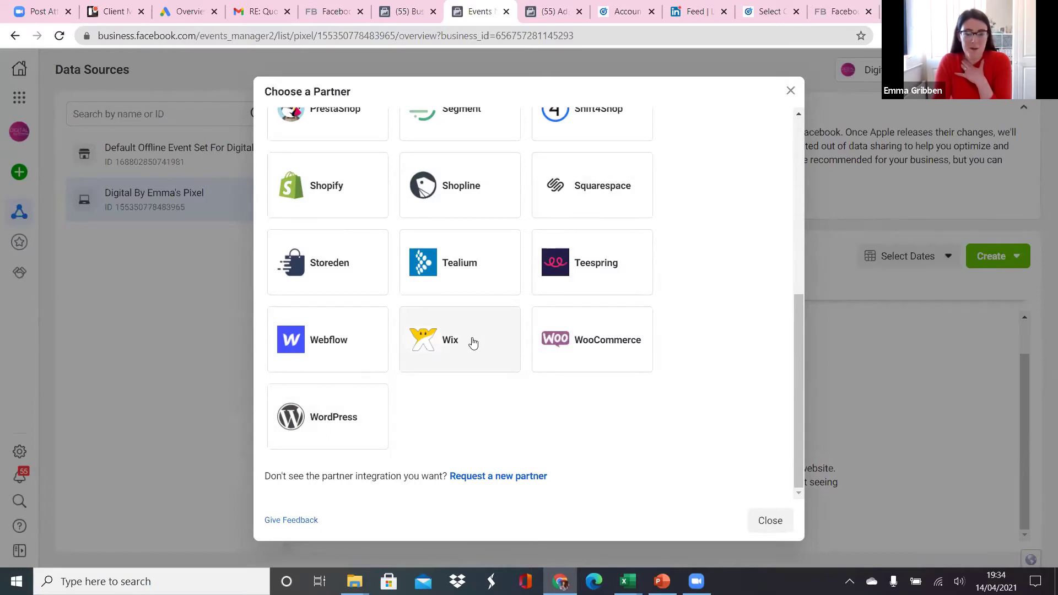
Step: Choose the WordPress partner integration, review its plugin installation instructions, and close the setup
left_click(355, 424)
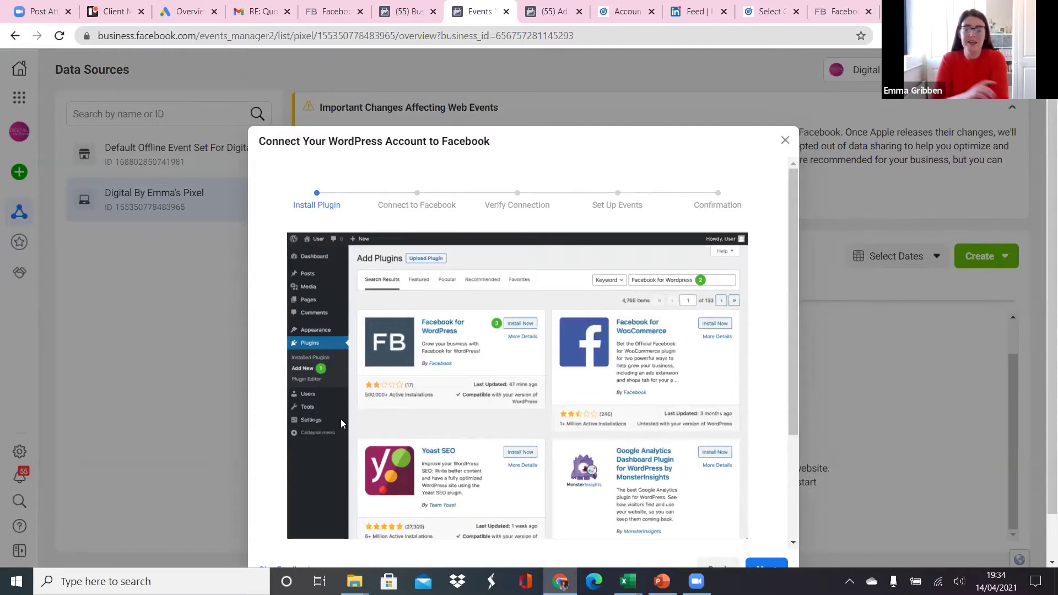
scroll(426, 475, "down", 2)
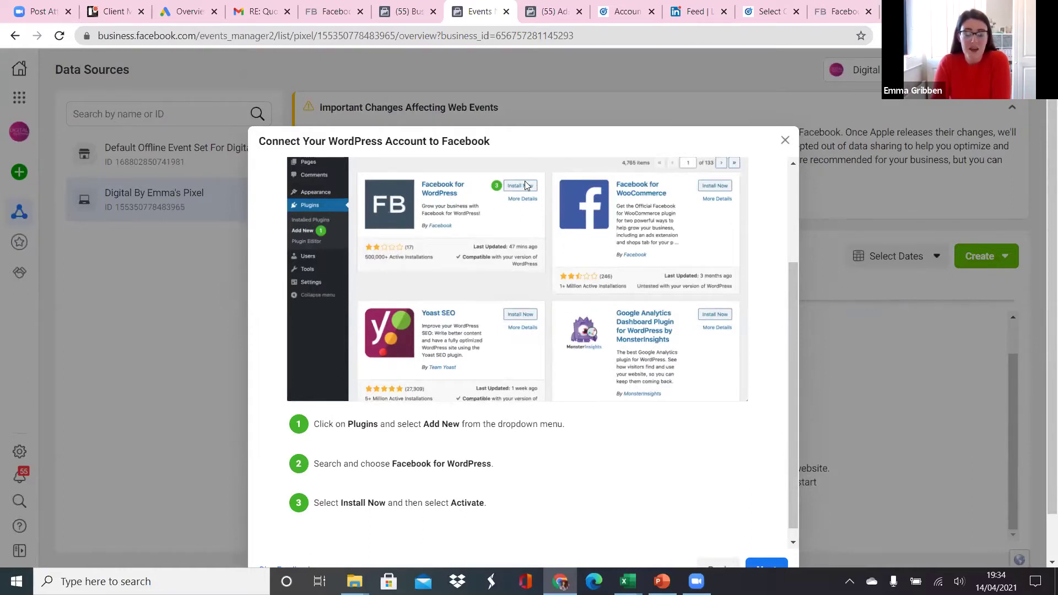
scroll(510, 240, "down", 1)
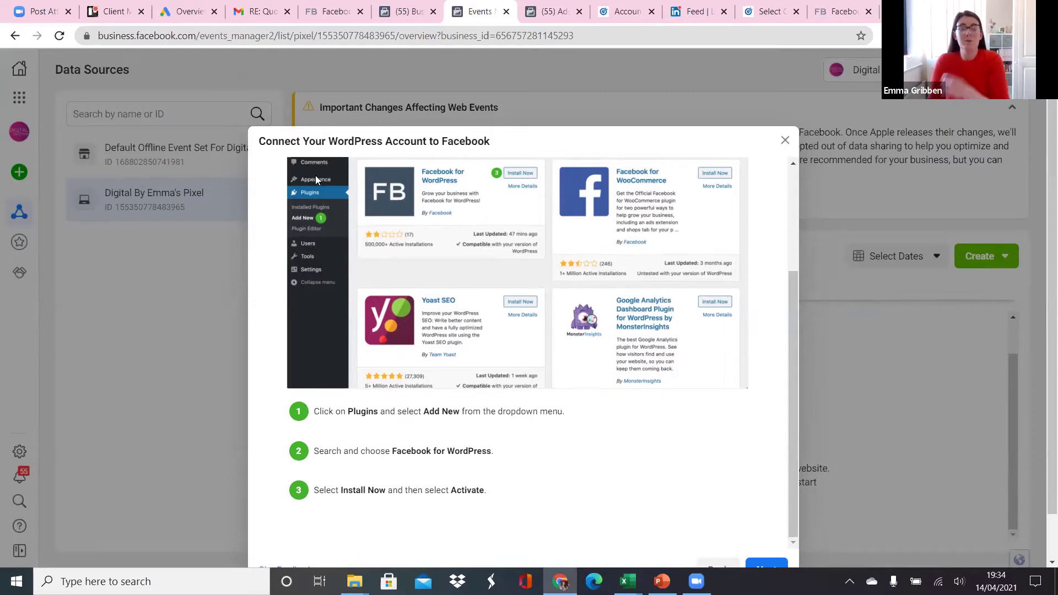
left_click(785, 141)
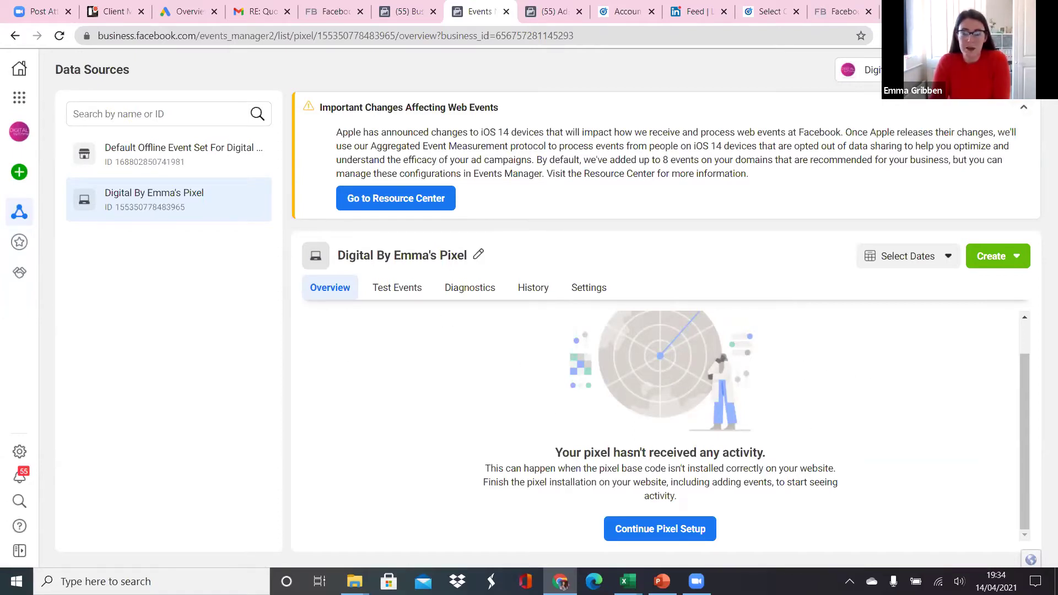
Step: Search all ad accounts by the client's name, switch Events Manager to that art business, and dismiss the Aggregated Event Measurement introduction
left_click(860, 70)
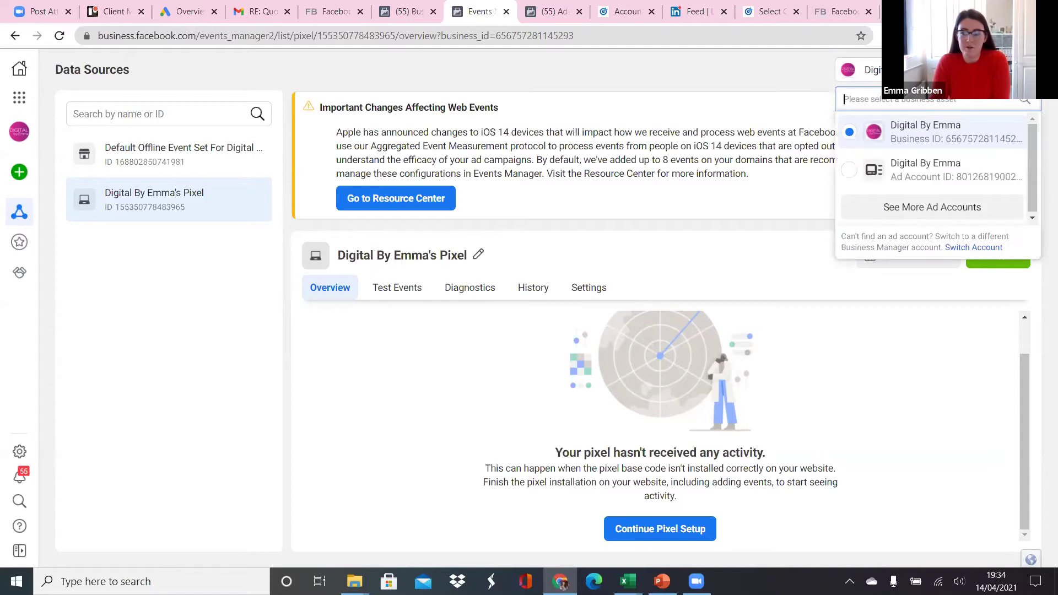
type("jacq")
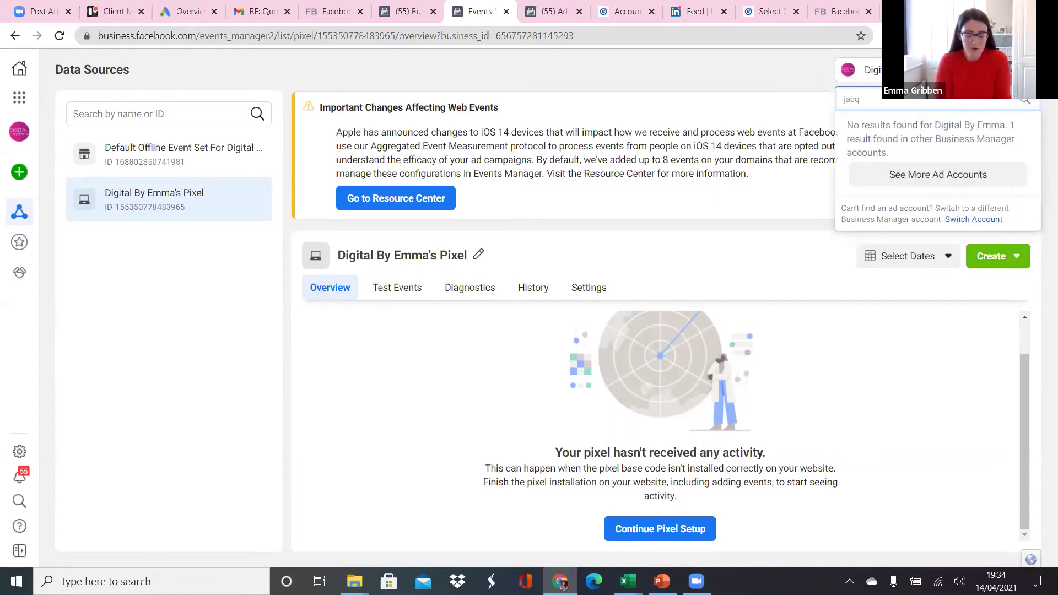
type("uline")
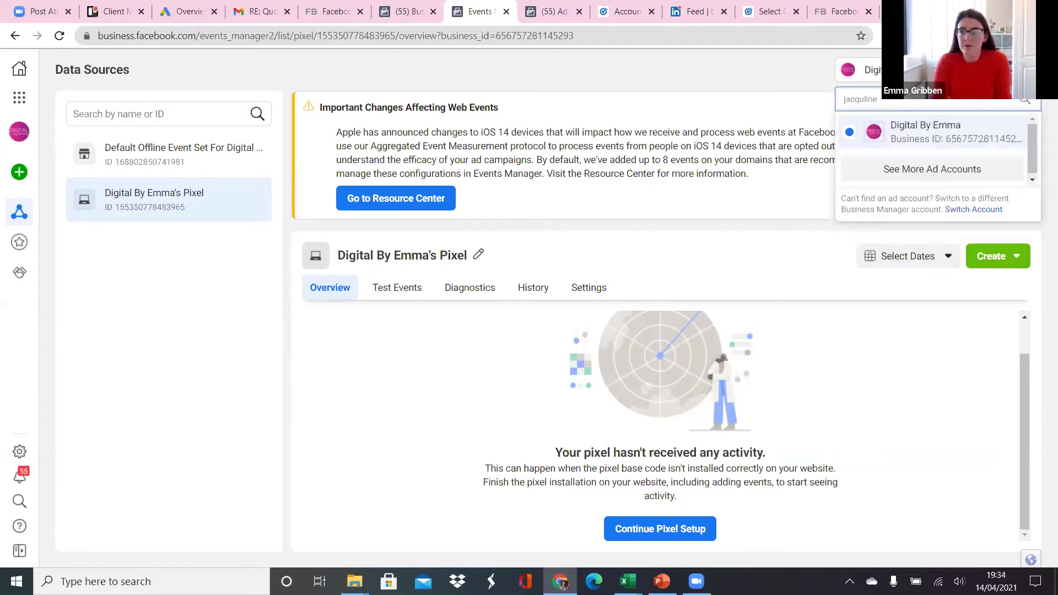
left_click(904, 169)
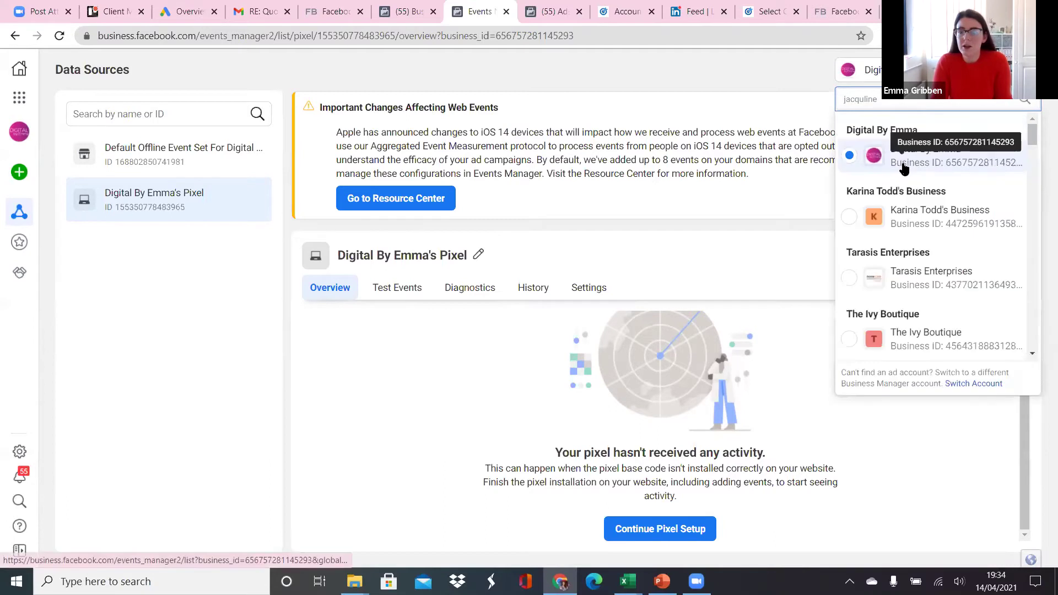
double_click(889, 102)
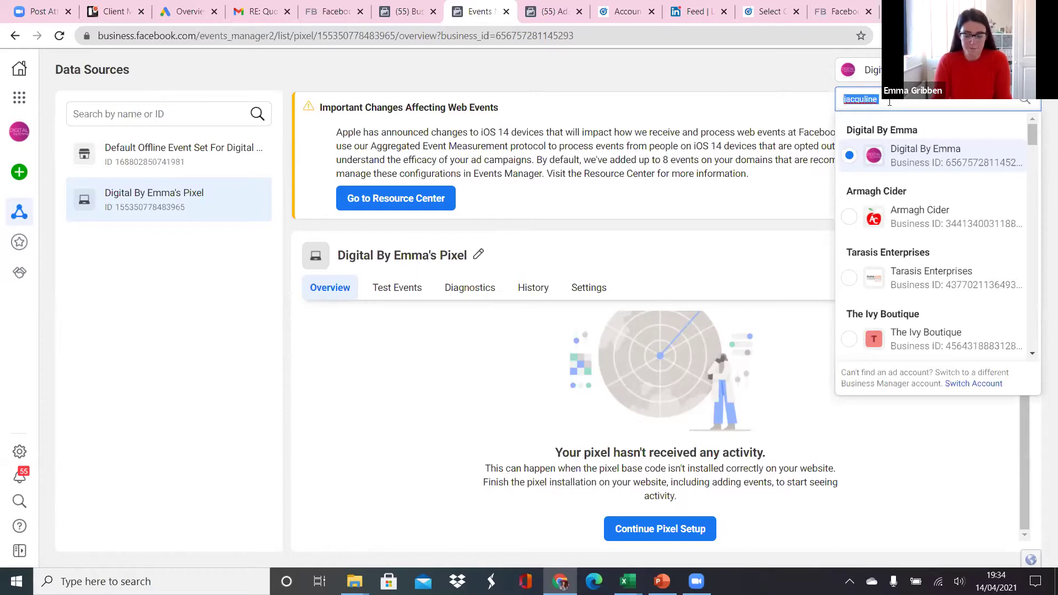
type("Jac")
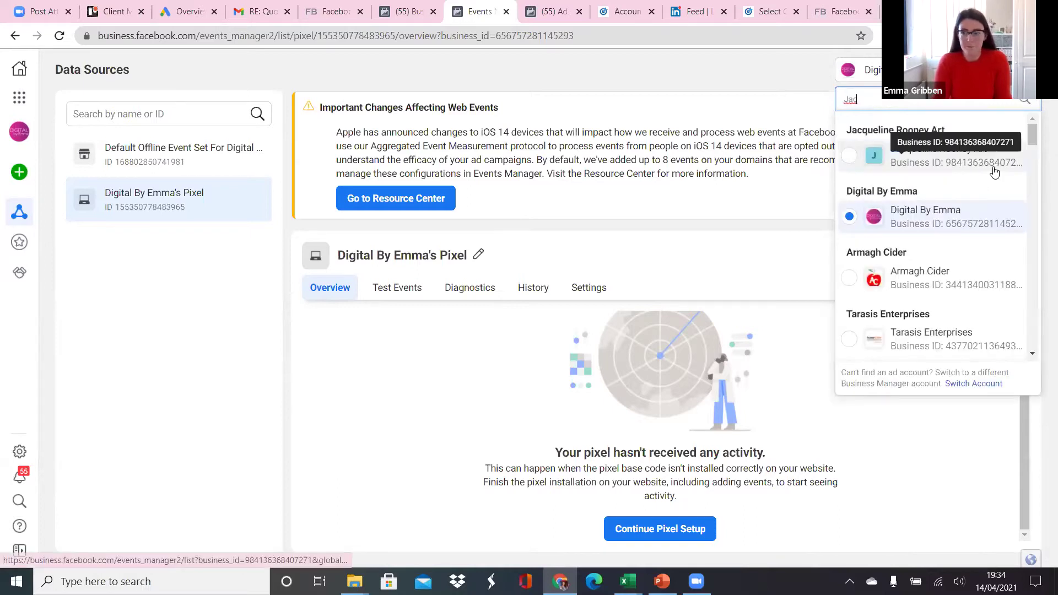
left_click(994, 168)
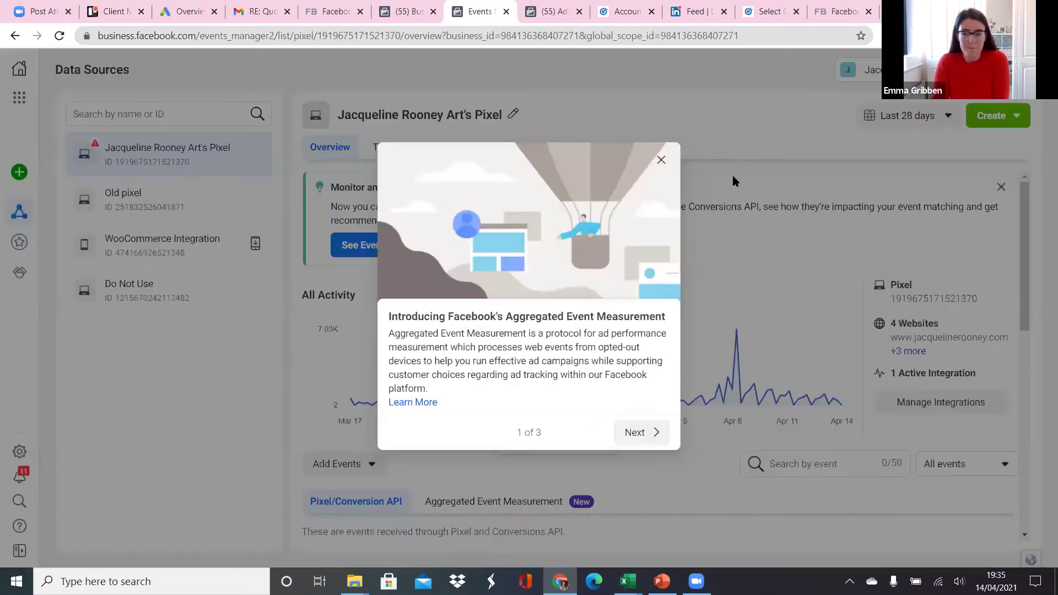
left_click(660, 160)
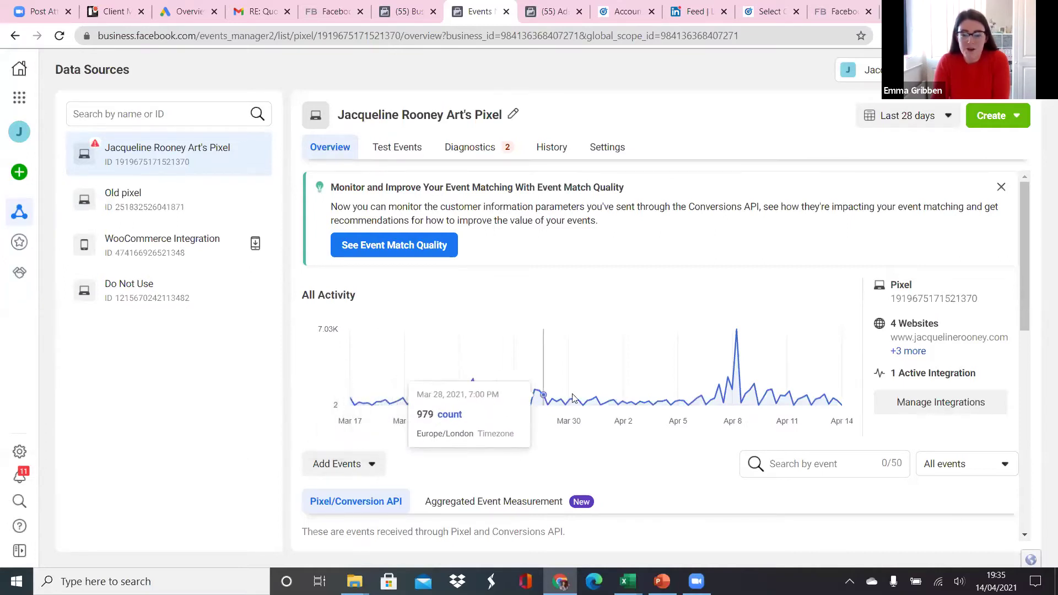
Step: Examine the client pixel's events from PageView to Submit Application, including the diagnostic issue on Add to Cart
scroll(683, 377, "down", 4)
scroll(681, 375, "down", 1)
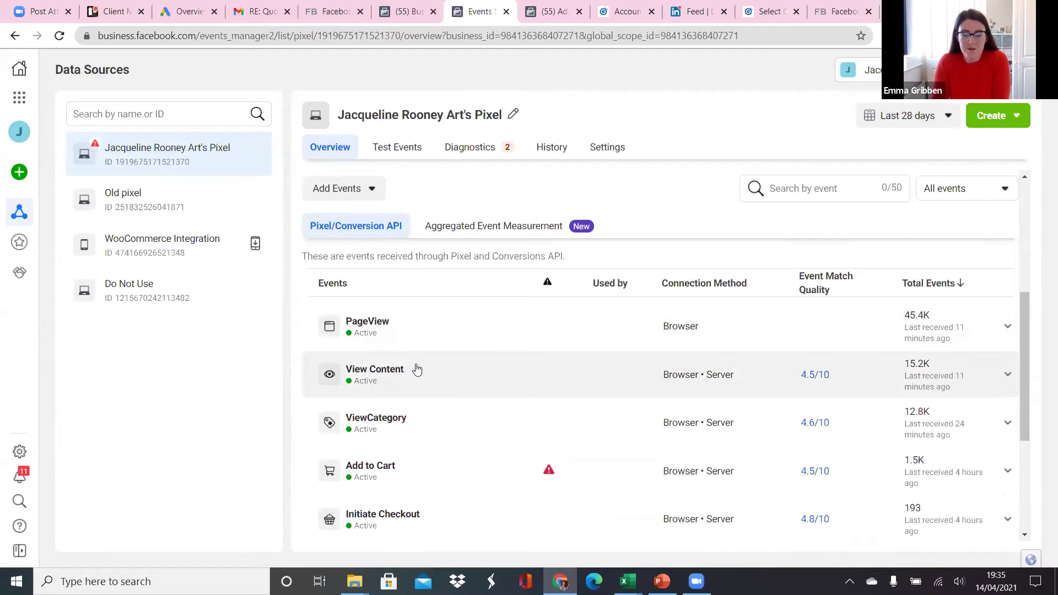
scroll(411, 372, "down", 1)
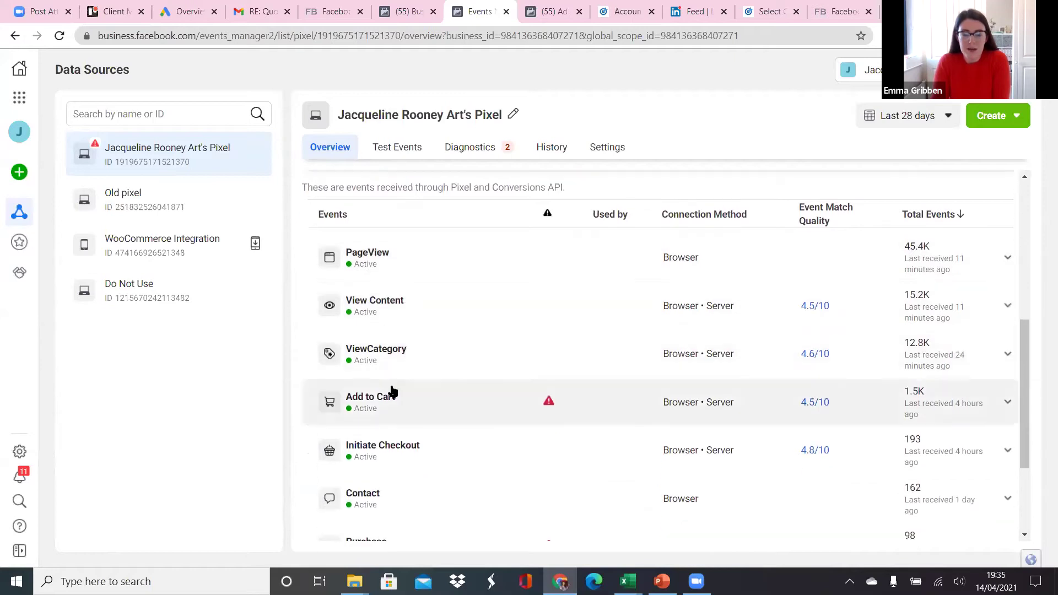
left_click(548, 403)
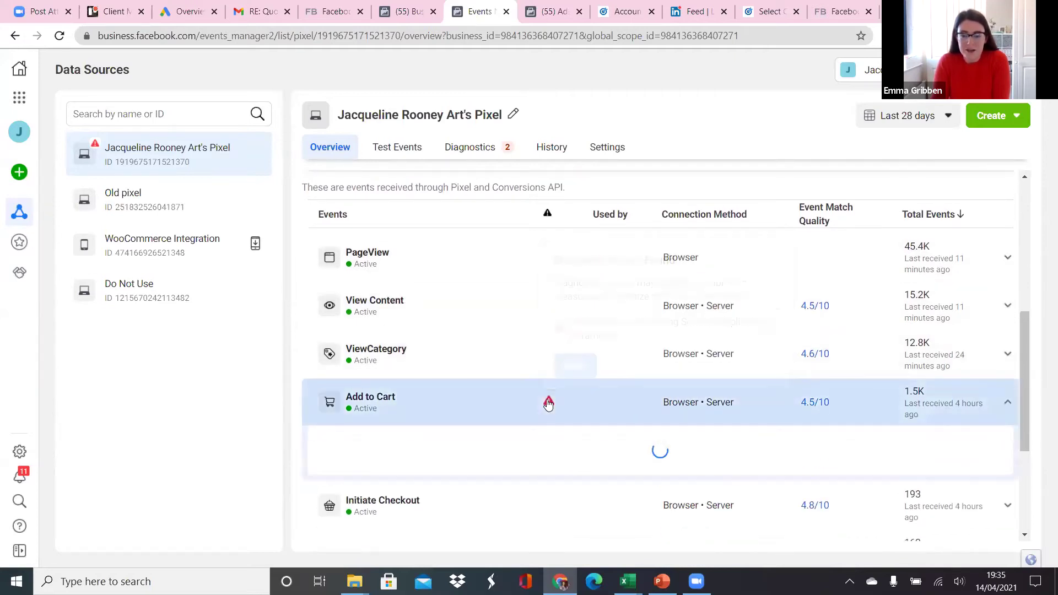
left_click(1006, 404)
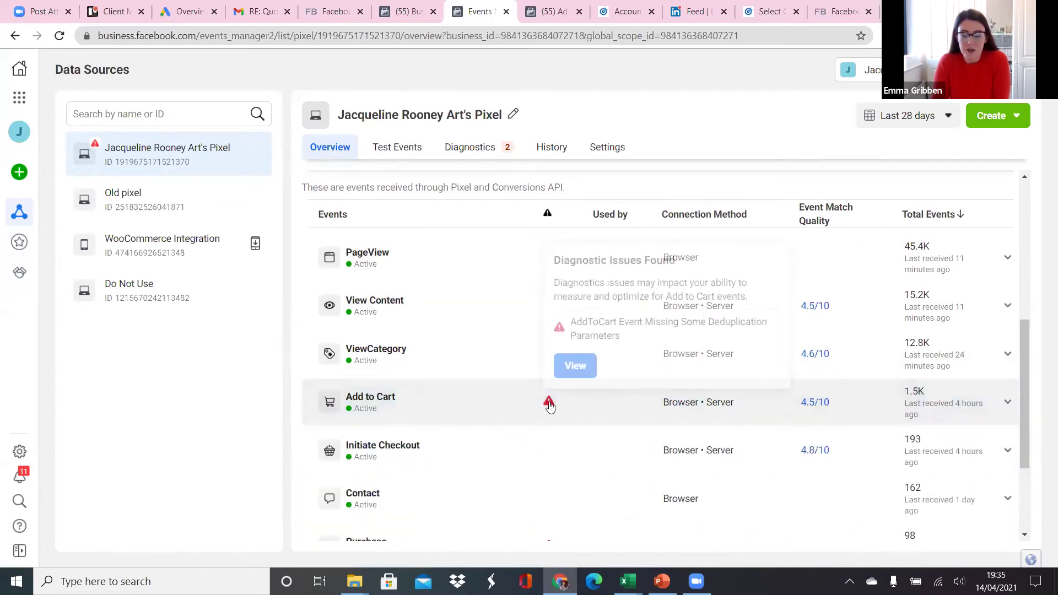
scroll(547, 403, "down", 1)
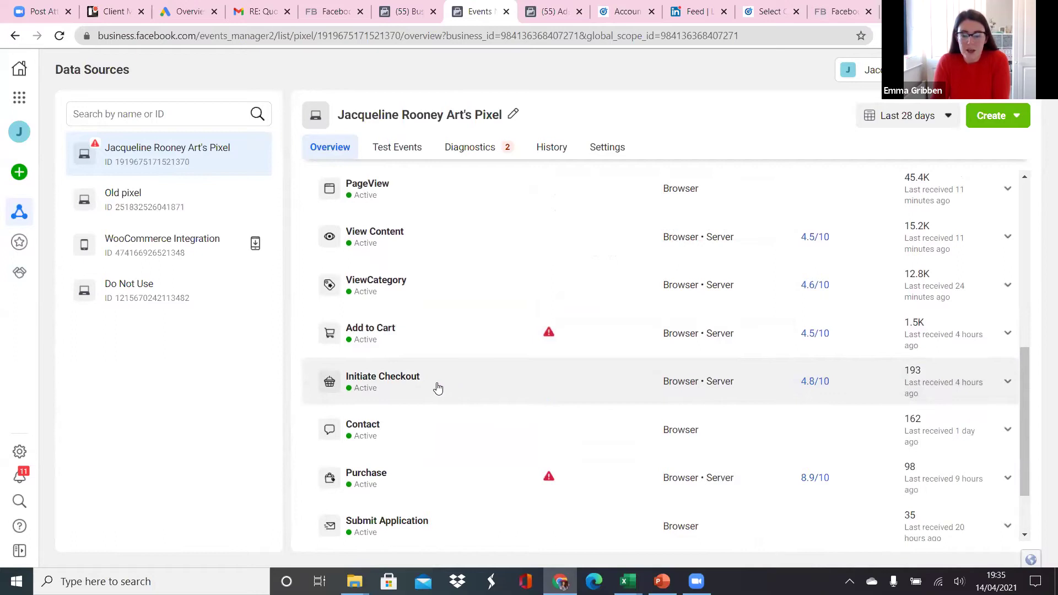
Step: Examine the rest of the pixel's event list down to Schedule, the Add to Cart diagnostic issue, and the All Activity graph
scroll(399, 400, "down", 1)
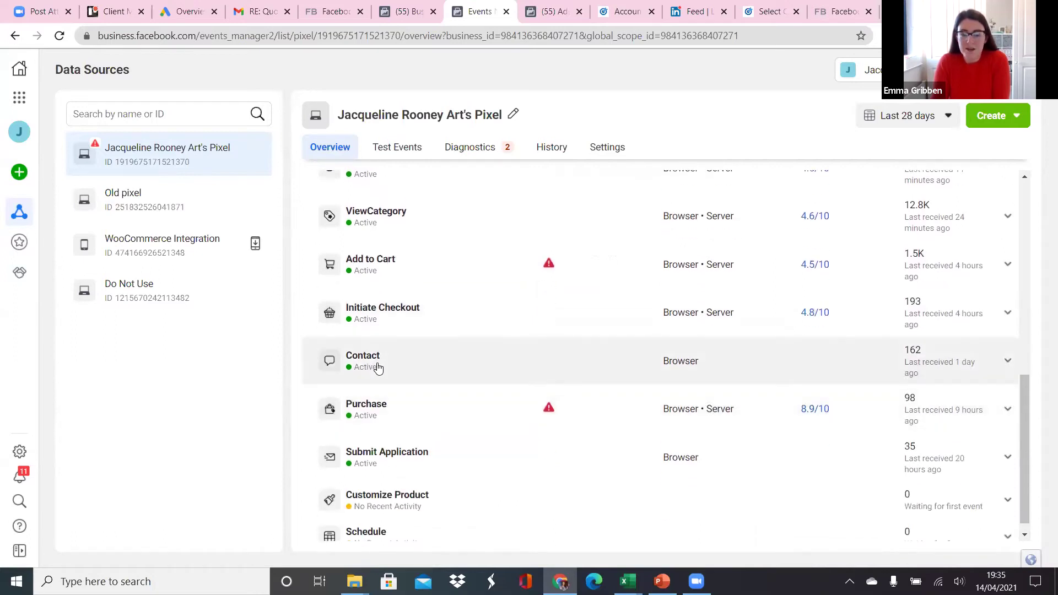
scroll(374, 368, "down", 1)
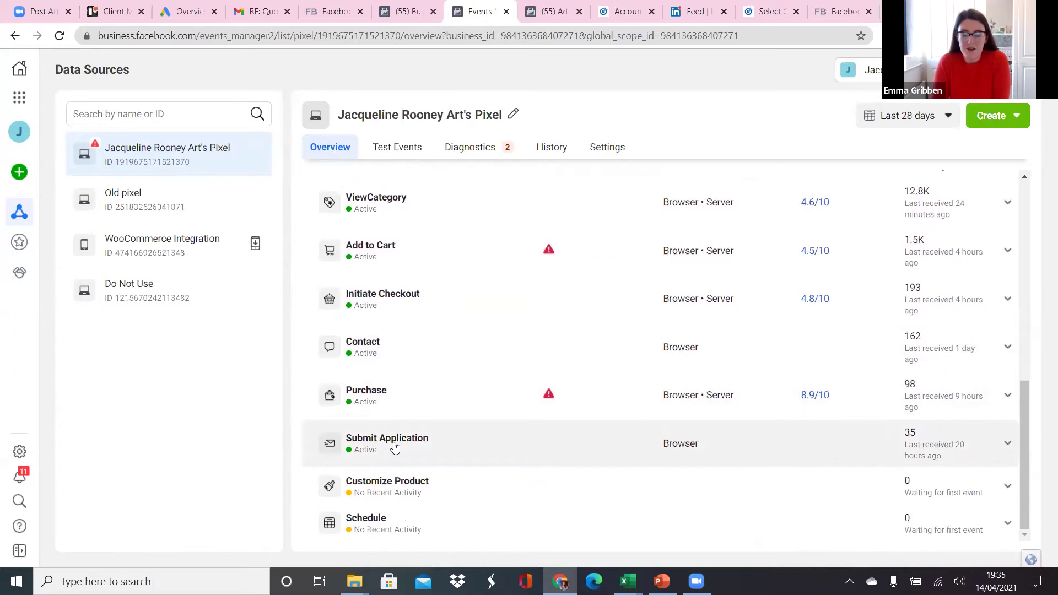
scroll(576, 424, "up", 5)
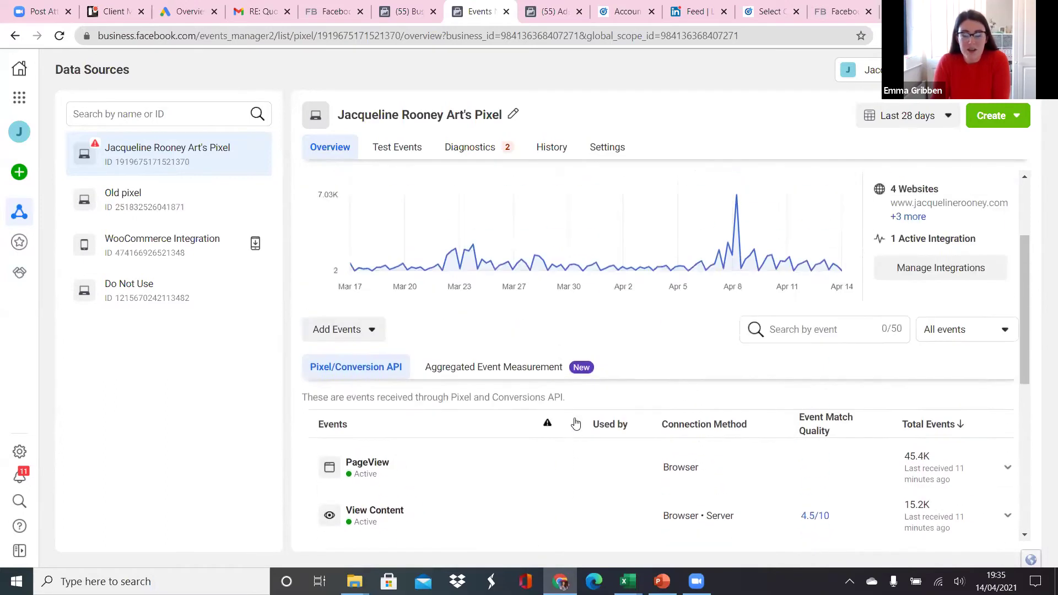
scroll(576, 424, "up", 1)
scroll(573, 337, "down", 3)
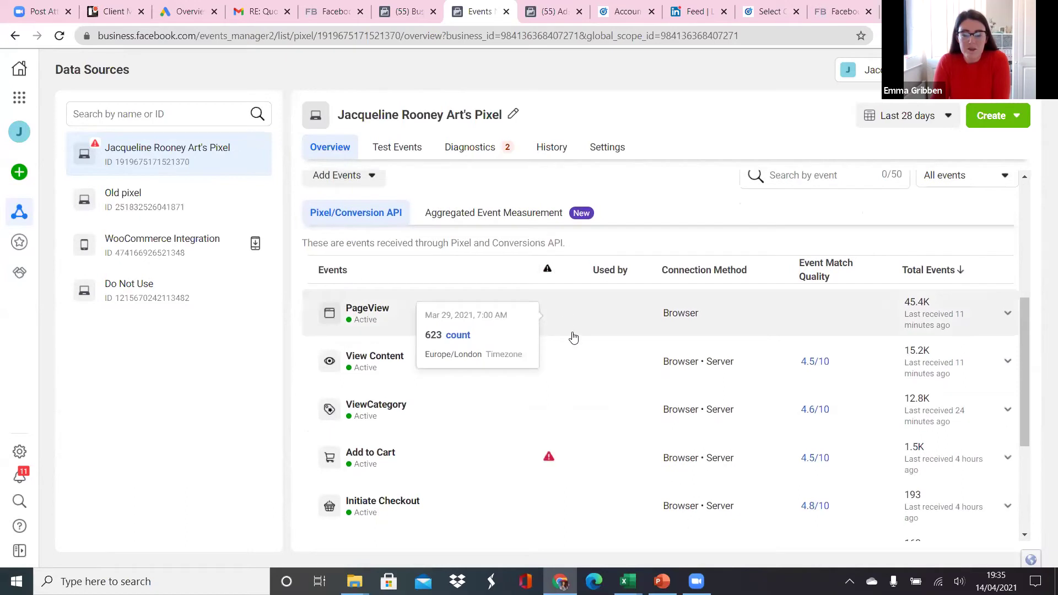
scroll(573, 337, "down", 1)
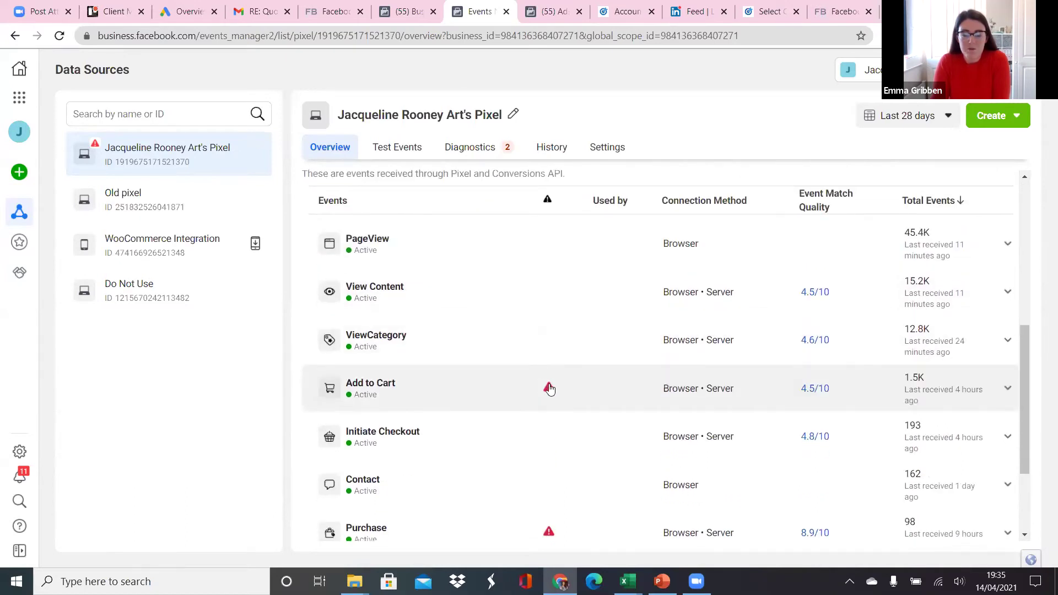
mouse_move(550, 389)
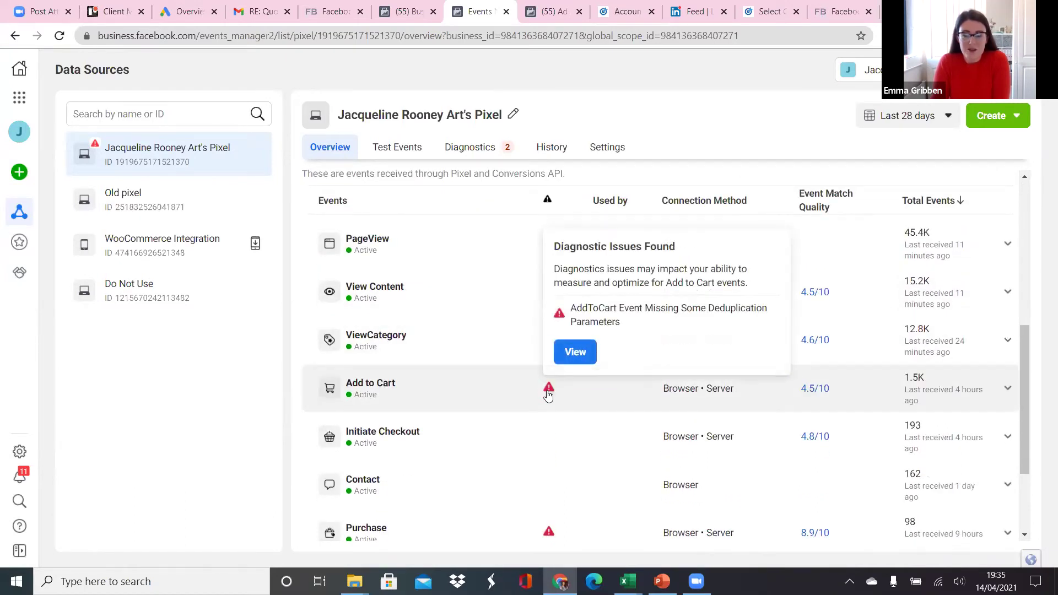
scroll(548, 394, "up", 5)
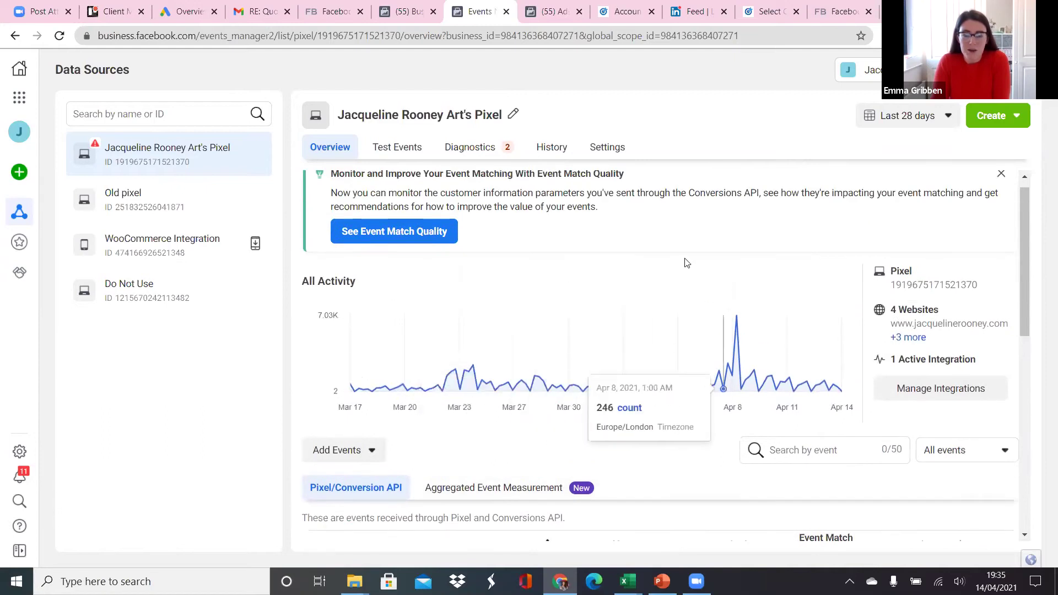
scroll(683, 267, "up", 1)
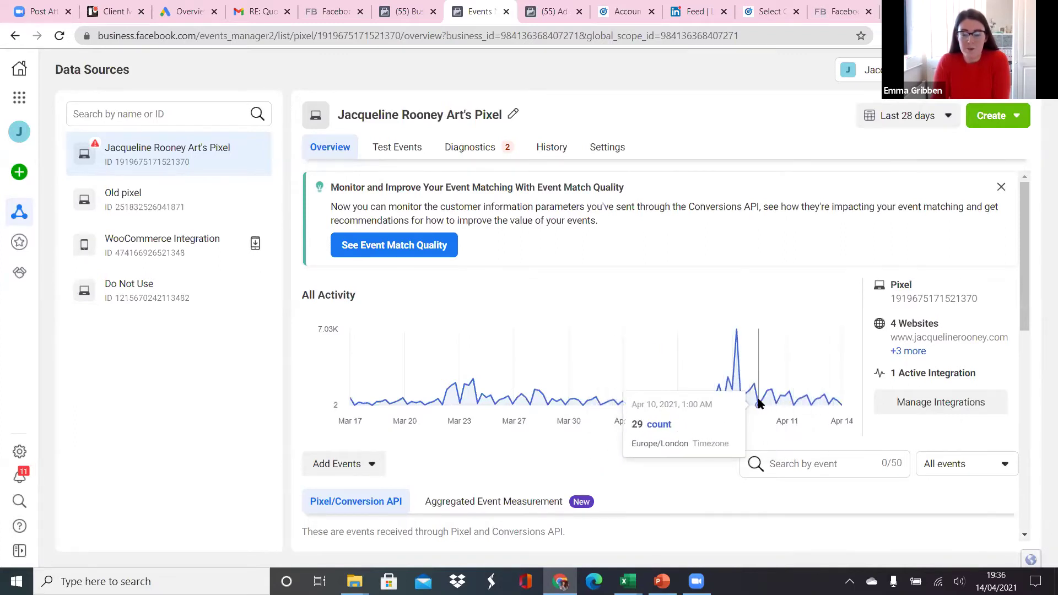
scroll(517, 354, "down", 6)
scroll(517, 356, "up", 3)
scroll(517, 356, "up", 3)
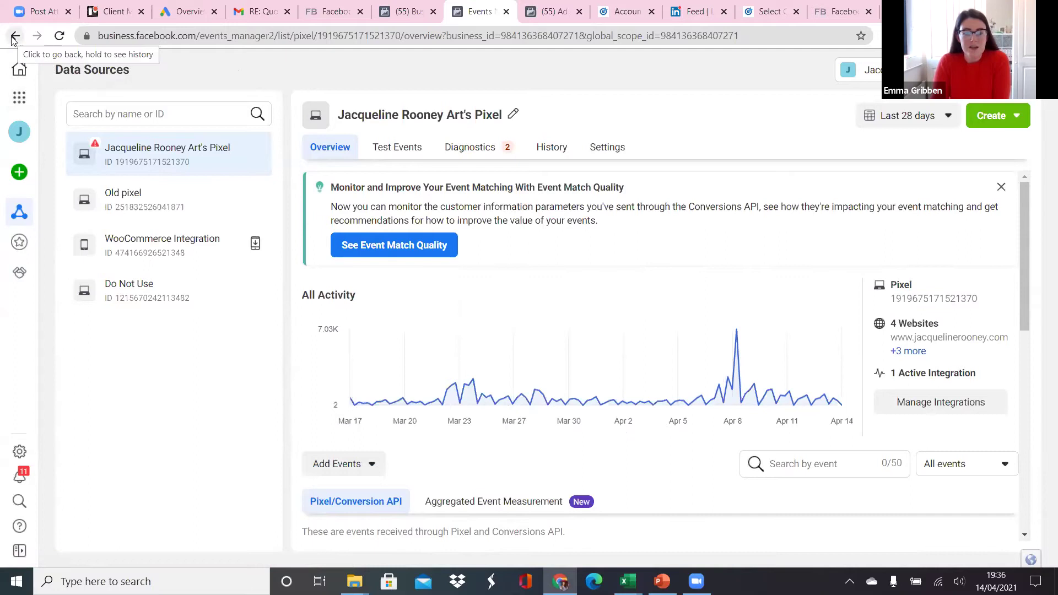
Step: Switch to Ads Manager and turn off the draft Marketing Manager Role campaign
left_click(18, 100)
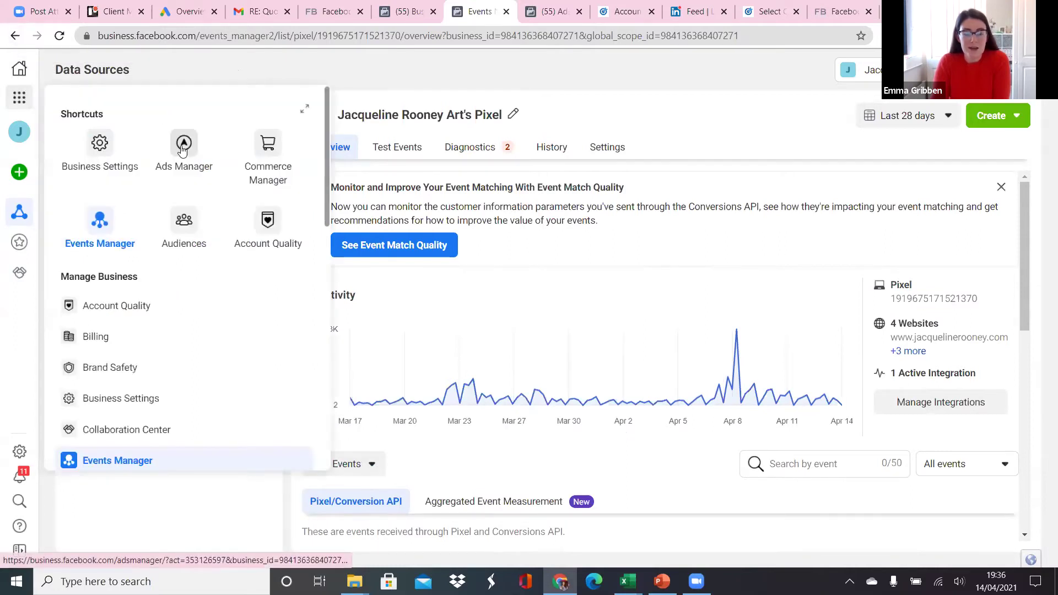
left_click(183, 149)
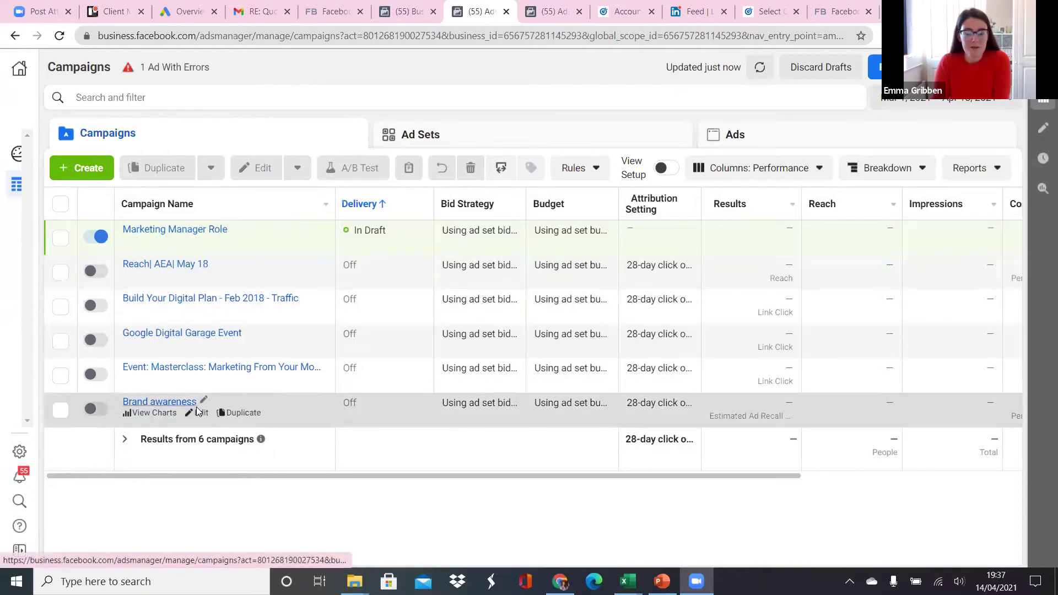
left_click(95, 236)
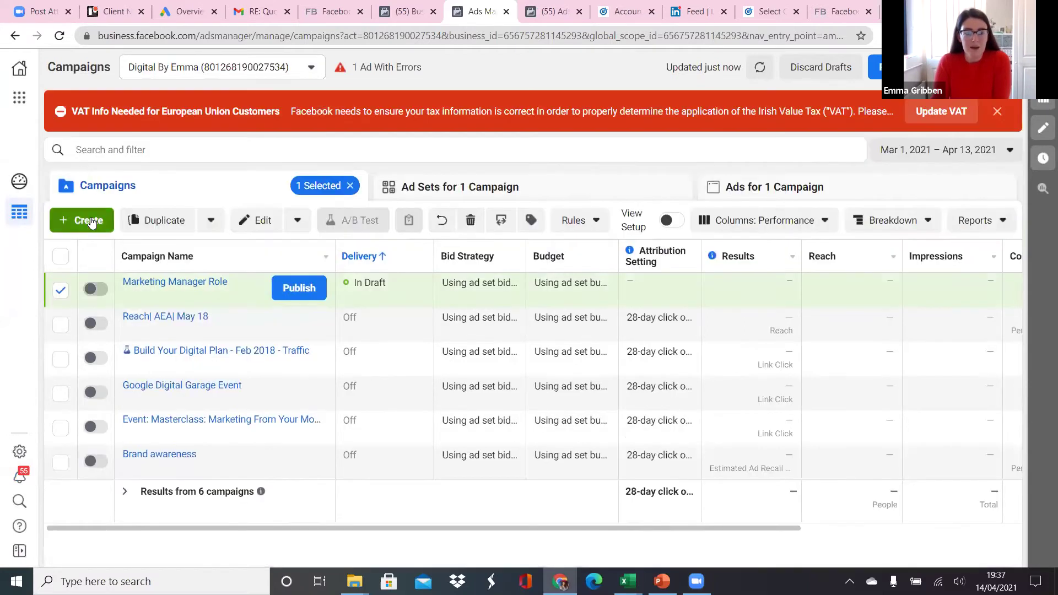
Step: Start a new campaign with the Traffic objective and name it "Demo Campaign - April 2021"
left_click(86, 221)
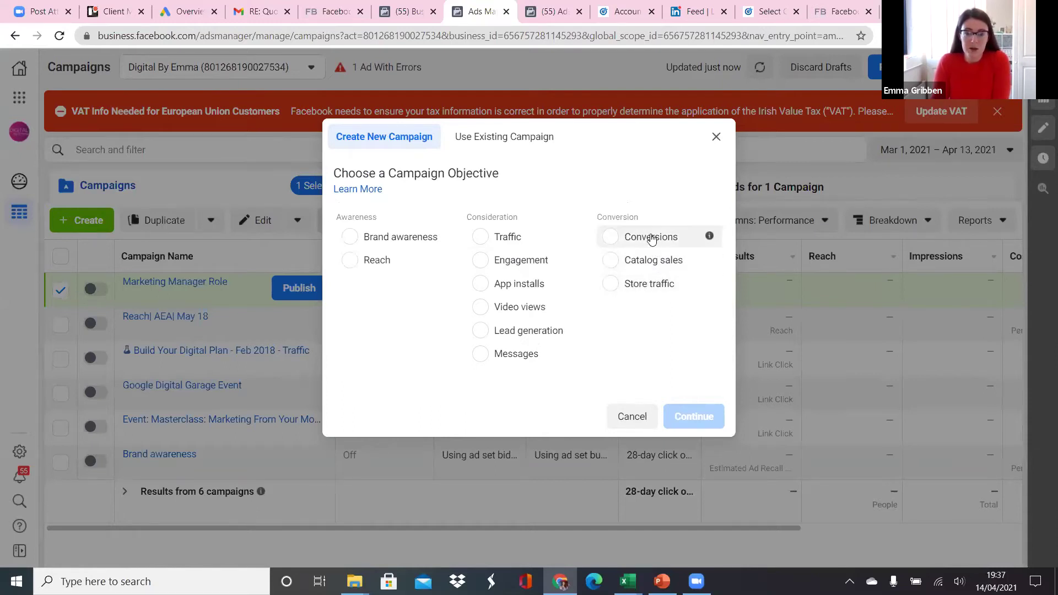
left_click(518, 238)
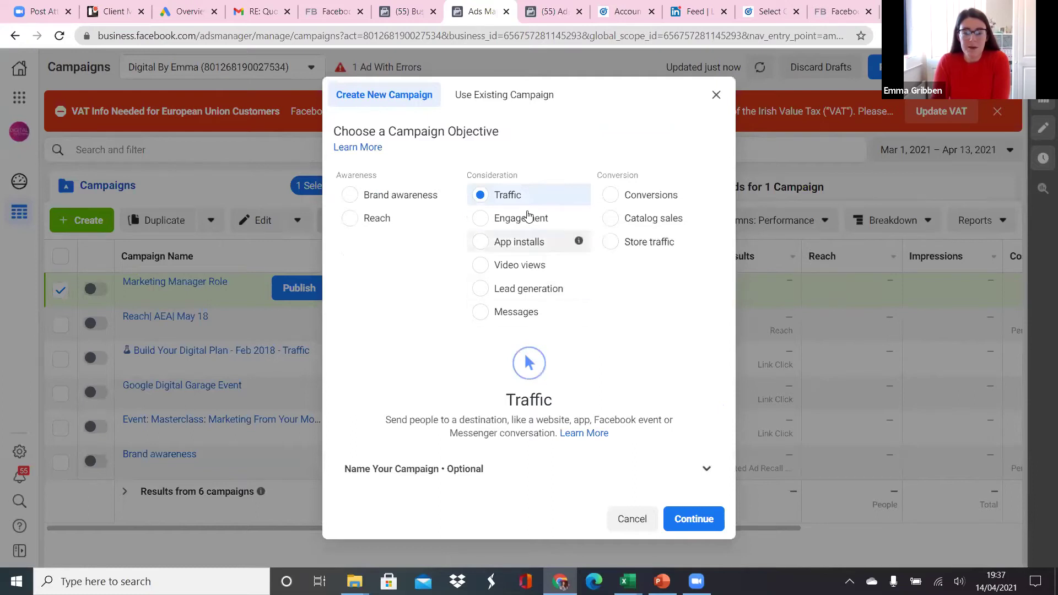
left_click(706, 468)
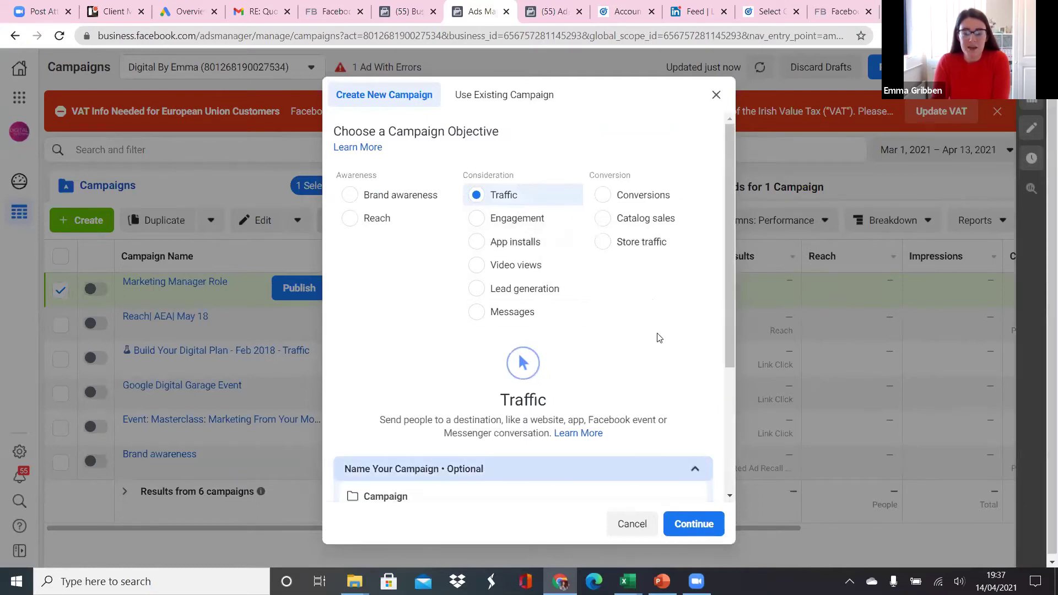
left_click(506, 328)
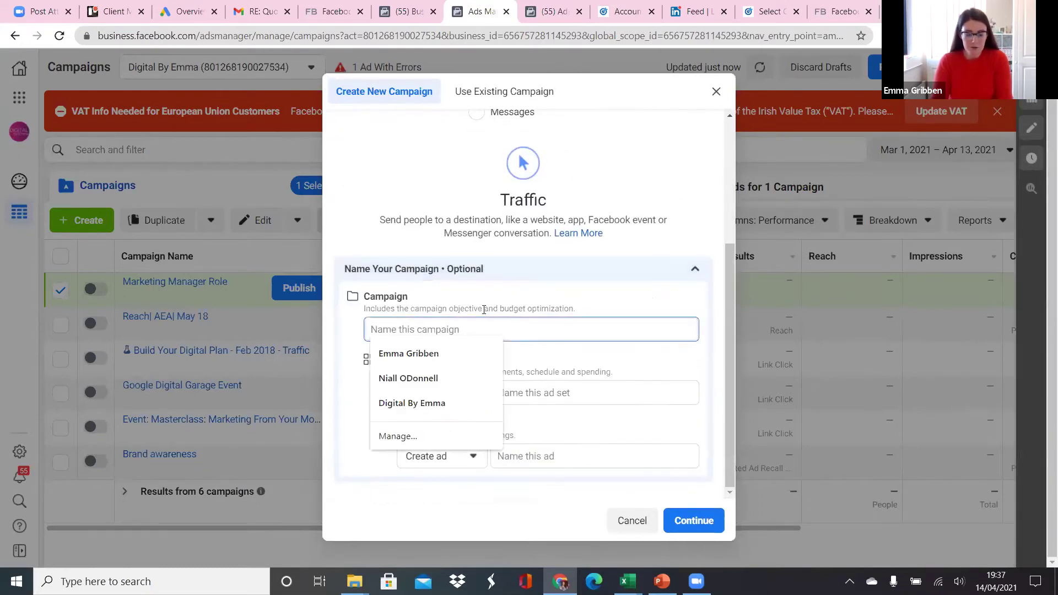
type("Demo Campaign - April 2021")
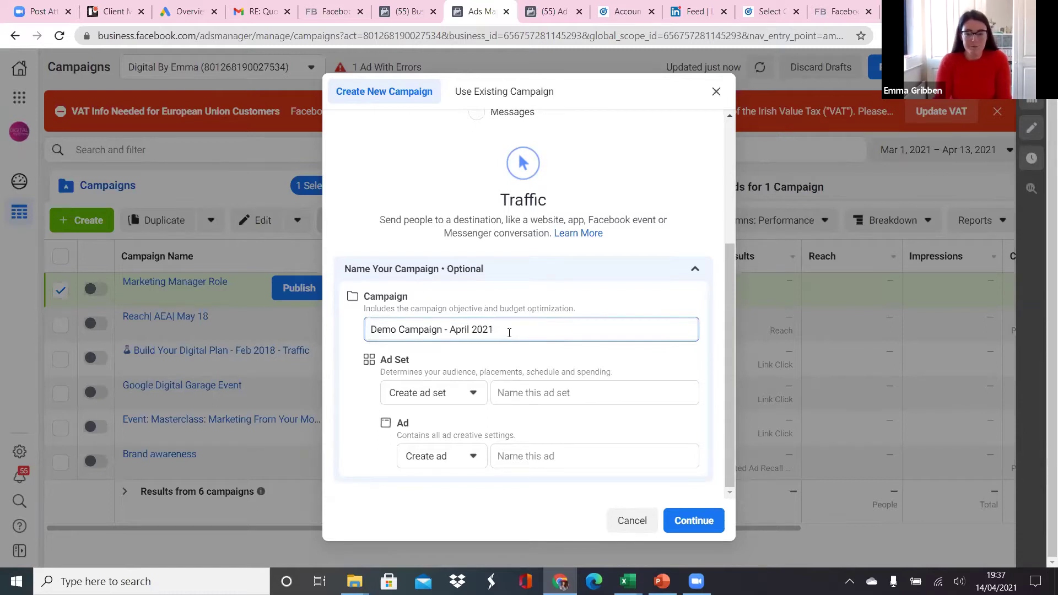
Step: Reuse the campaign name "Demo Campaign - April 2021" for the ad set and the ad, and continue to the campaign settings
left_click_drag(507, 330, 281, 331)
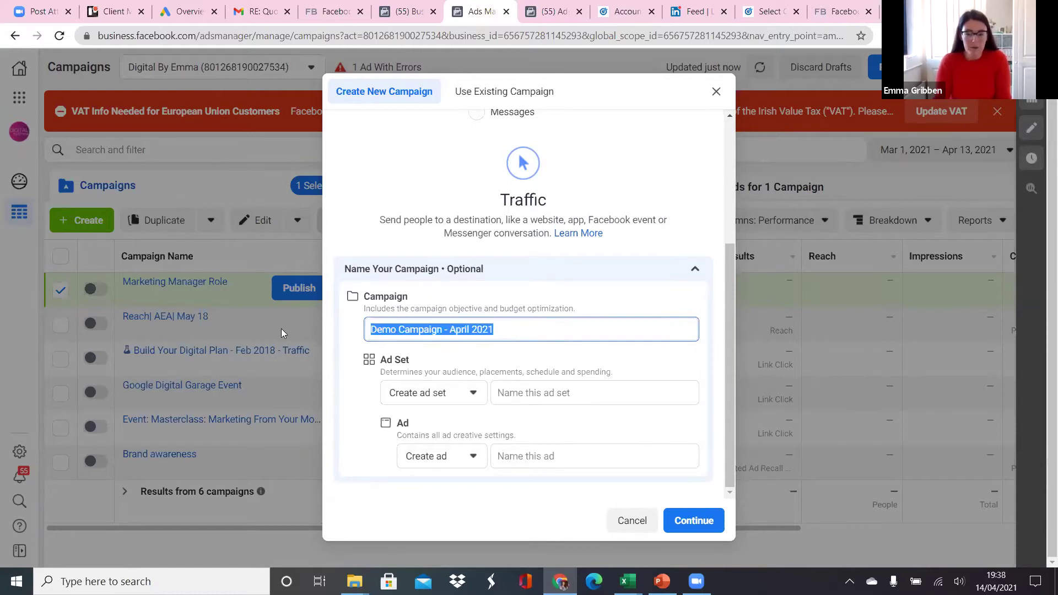
key("ctrl+c")
left_click(566, 390)
key("ctrl+v")
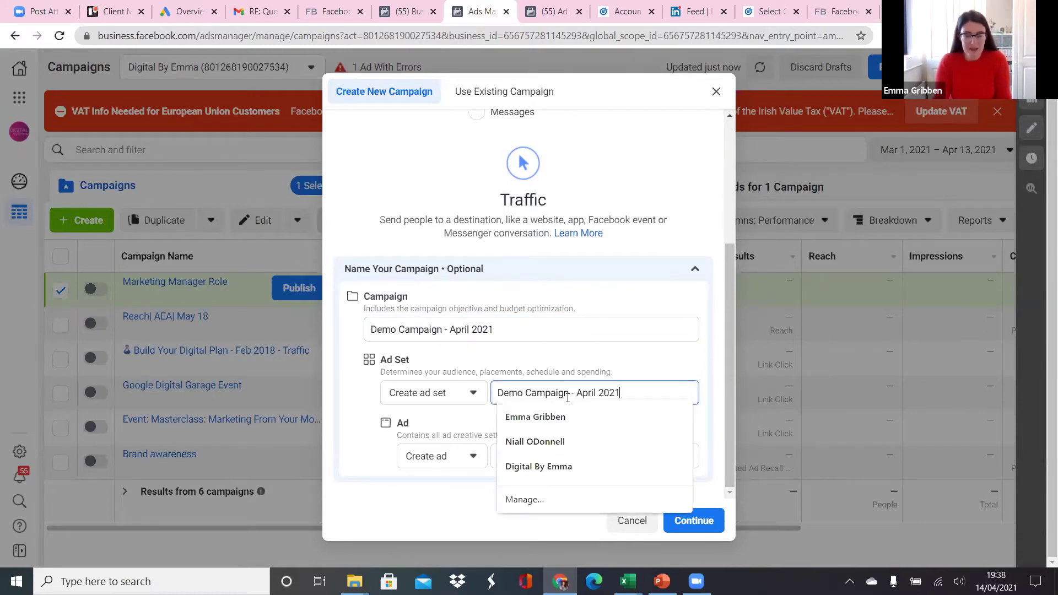
left_click(552, 454)
key("ctrl+v")
left_click(641, 188)
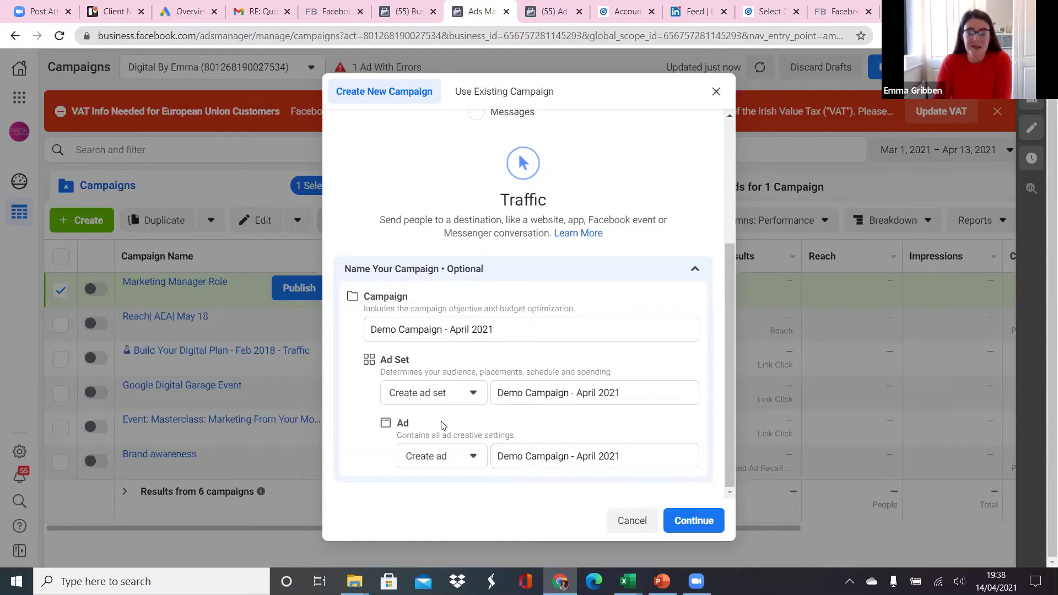
left_click(694, 520)
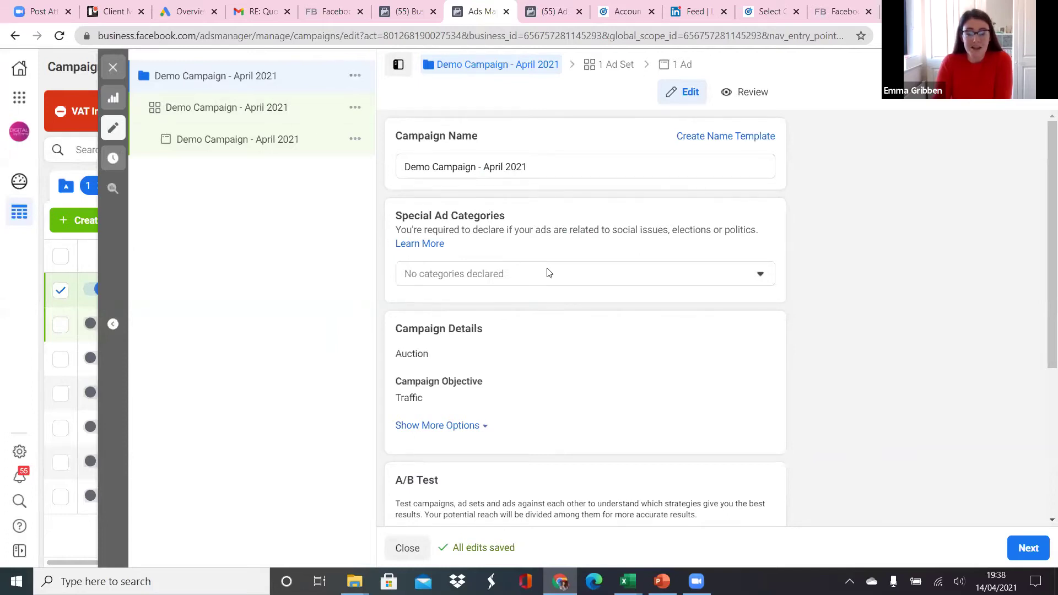
Step: Review the campaign details, A/B test and Campaign Budget Optimization settings, and proceed to the ad set
scroll(619, 231, "down", 2)
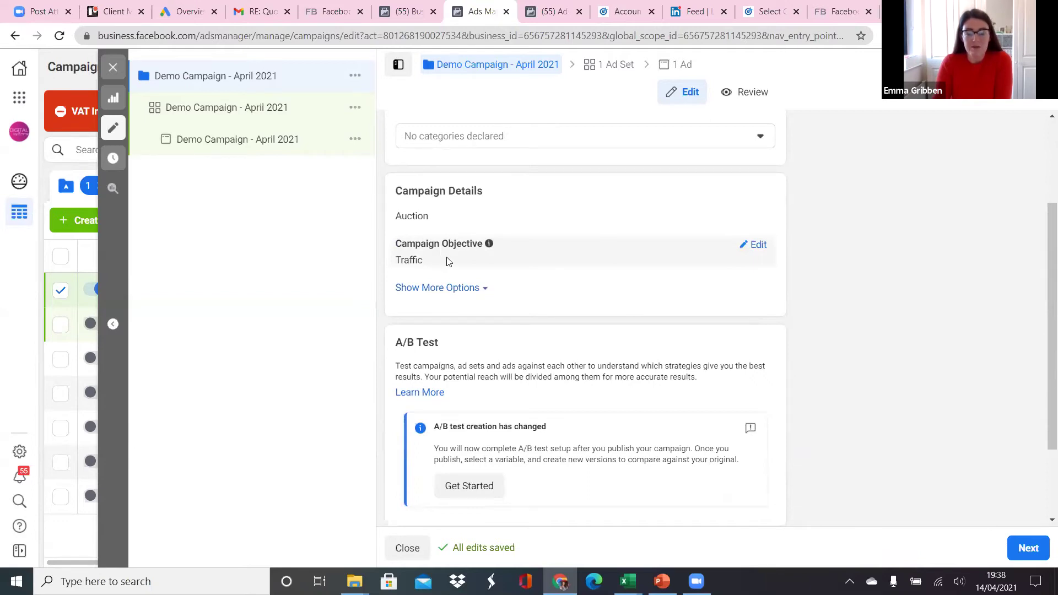
scroll(551, 264, "down", 1)
scroll(673, 301, "down", 1)
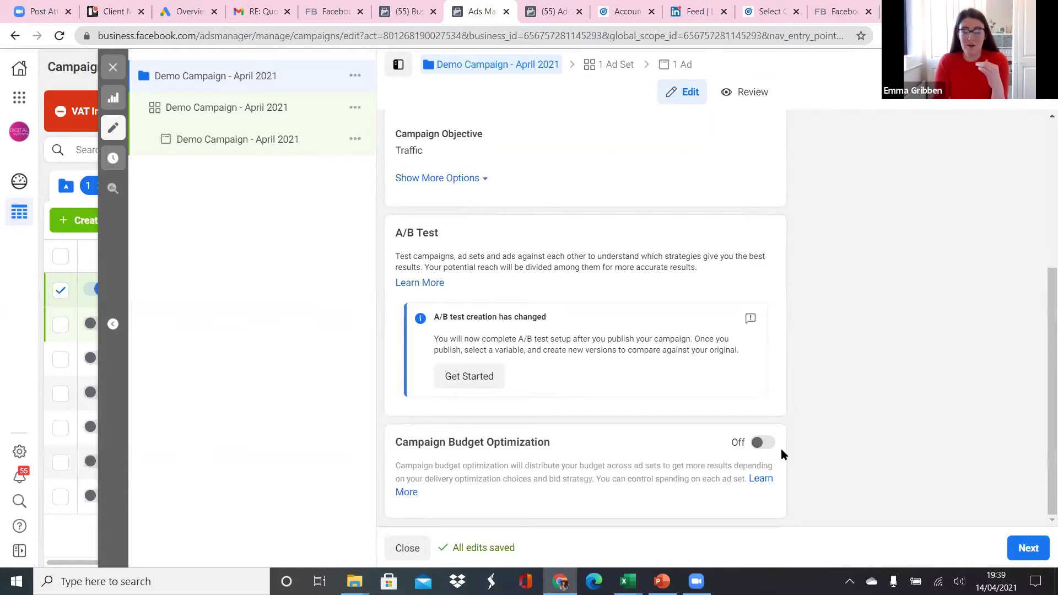
left_click(1029, 549)
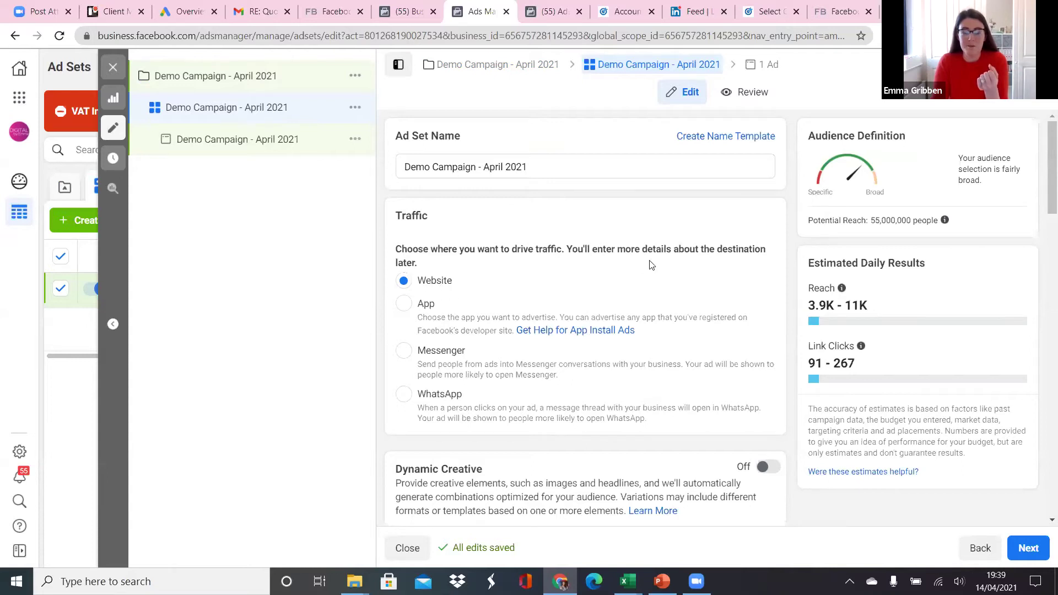
Step: Try out the ad set's Offer option with the Digital By Emma page selected, and turn the offer back off
scroll(650, 264, "down", 4)
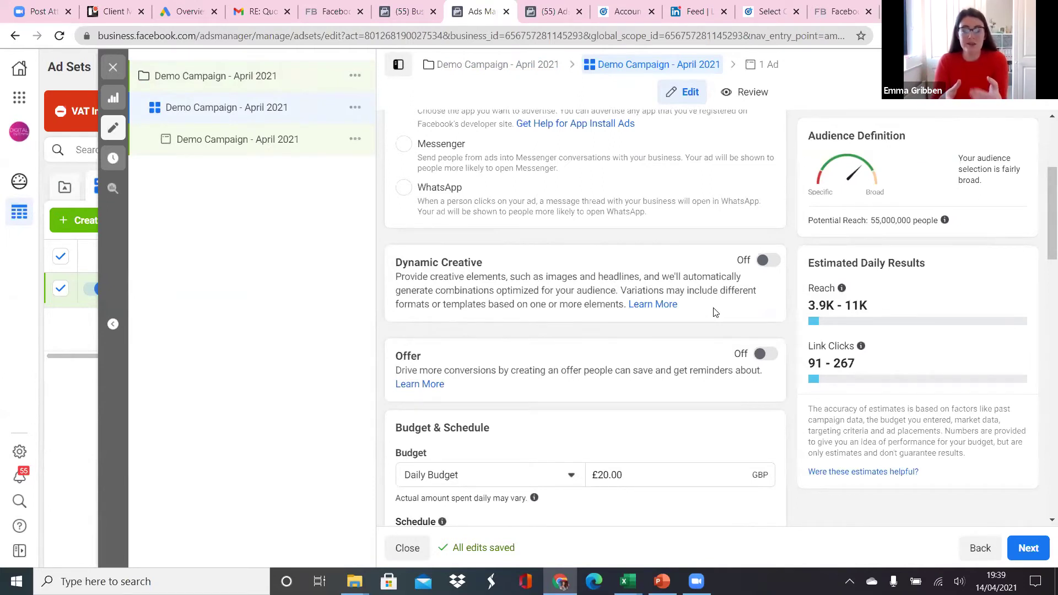
scroll(715, 312, "down", 4)
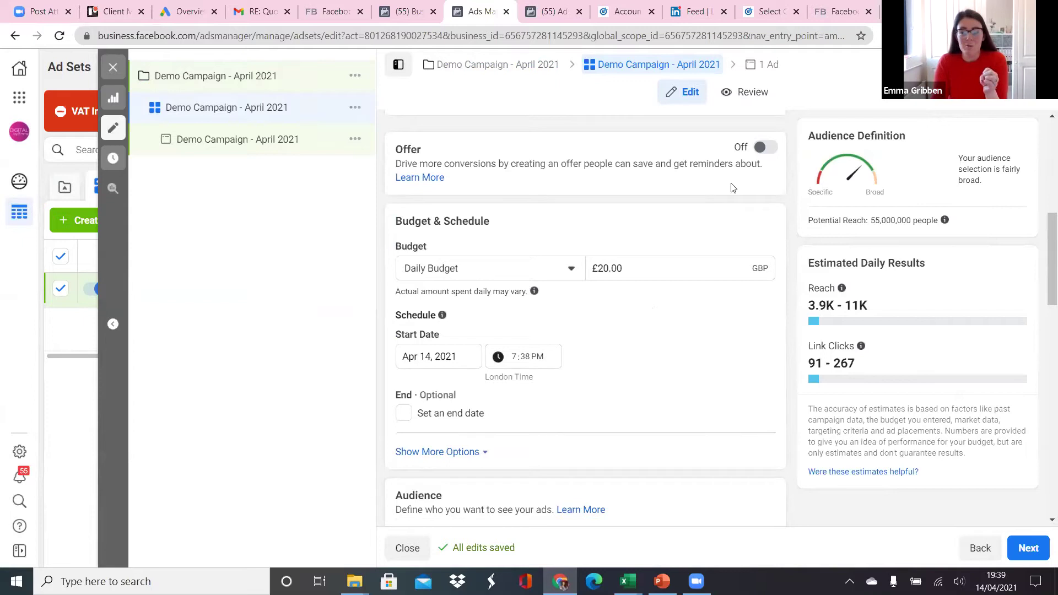
left_click(765, 147)
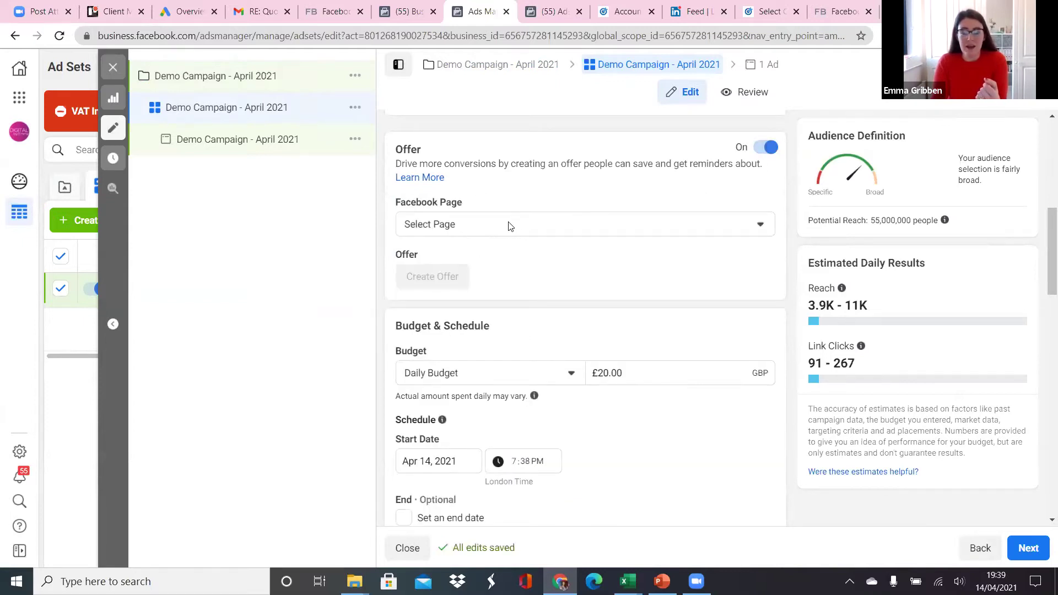
left_click(682, 235)
type("digit")
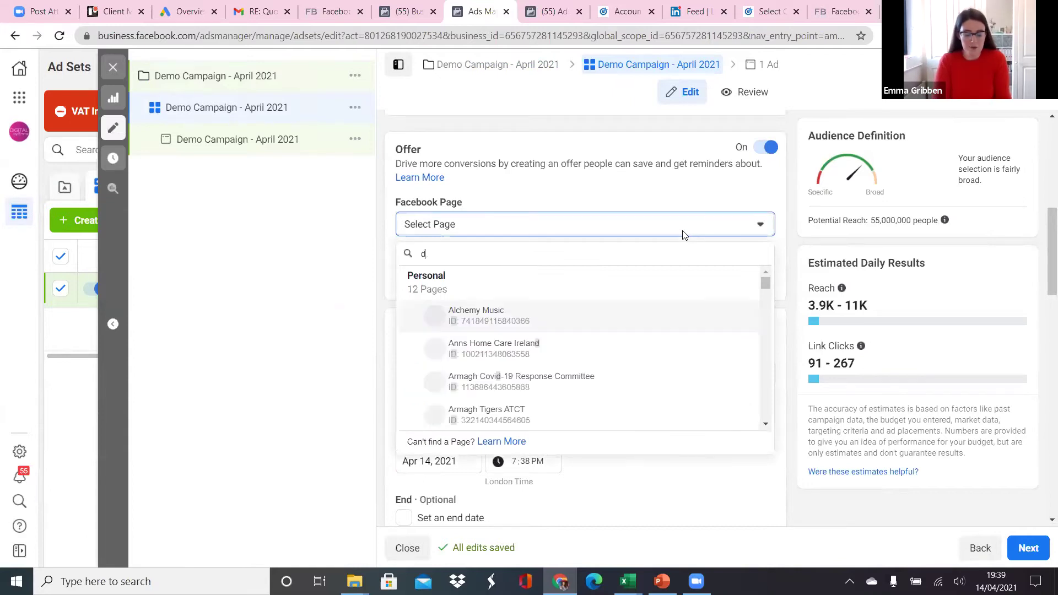
left_click(513, 310)
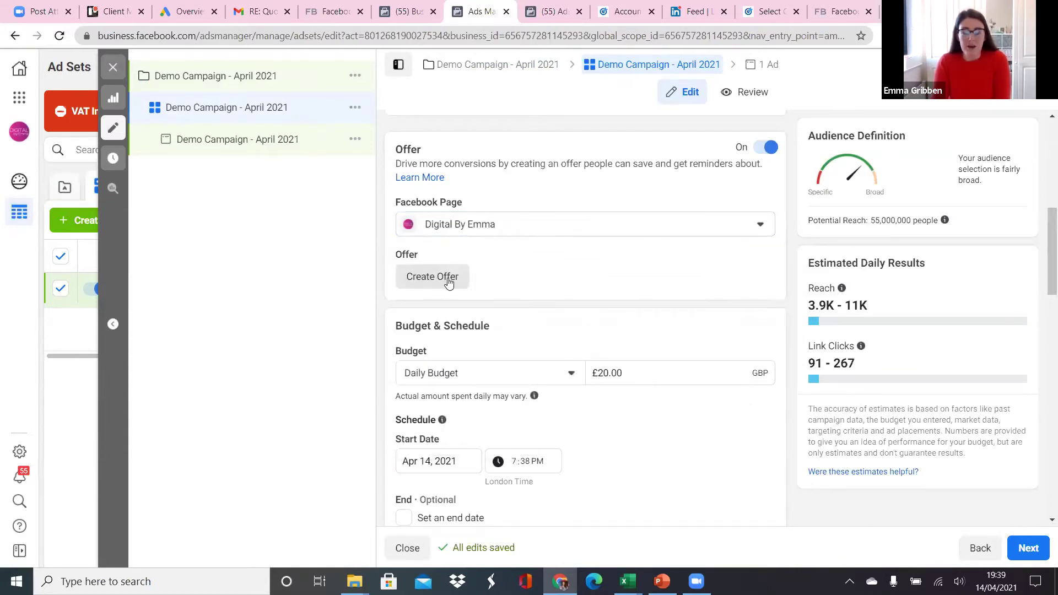
left_click(762, 149)
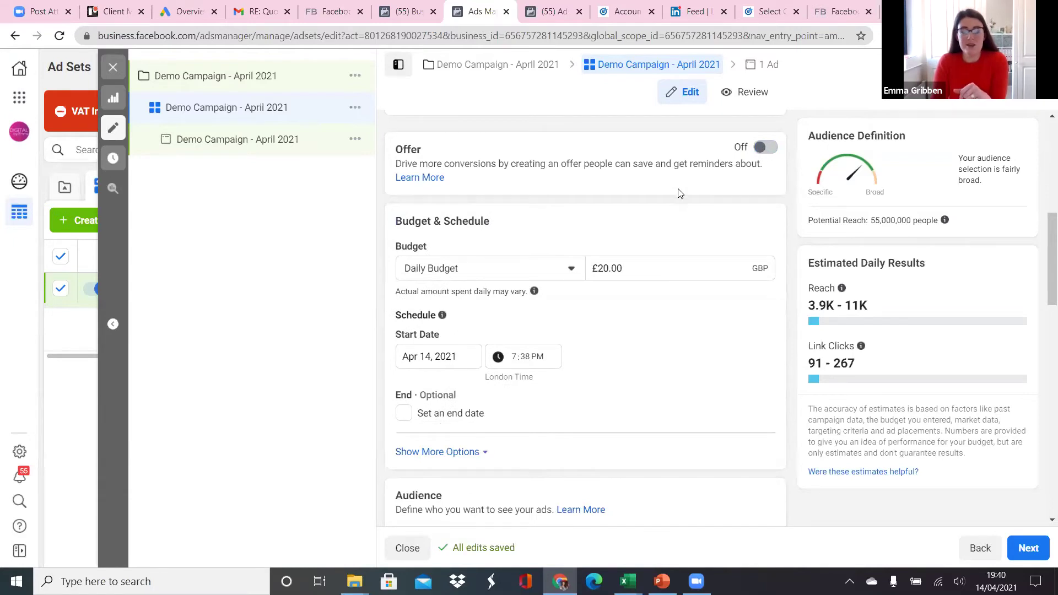
Step: Try the ad set's Lifetime Budget option, and switch back to a Daily Budget of £5.00
scroll(678, 191, "down", 1)
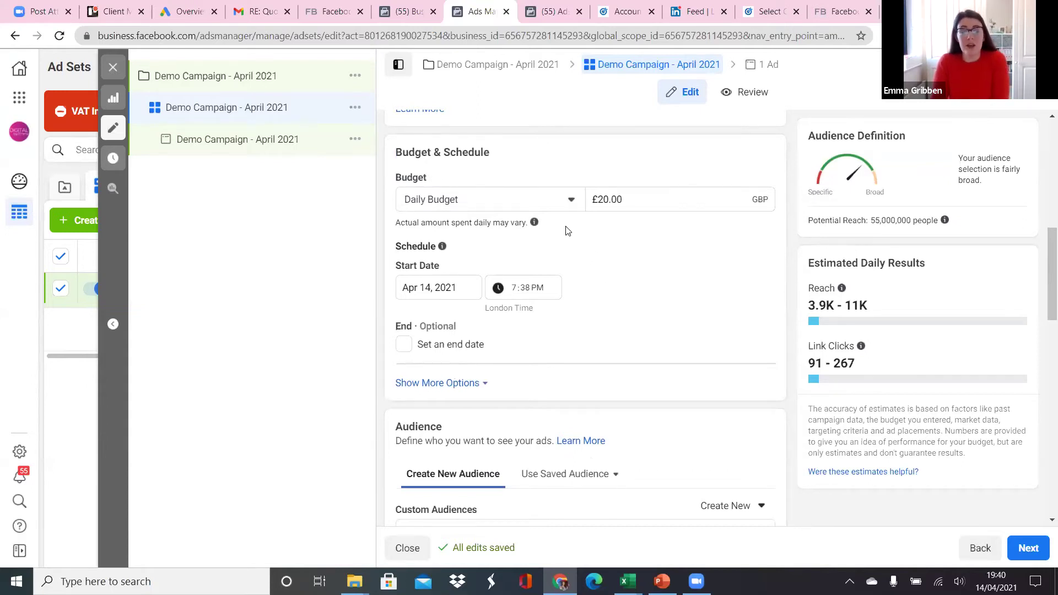
left_click(572, 202)
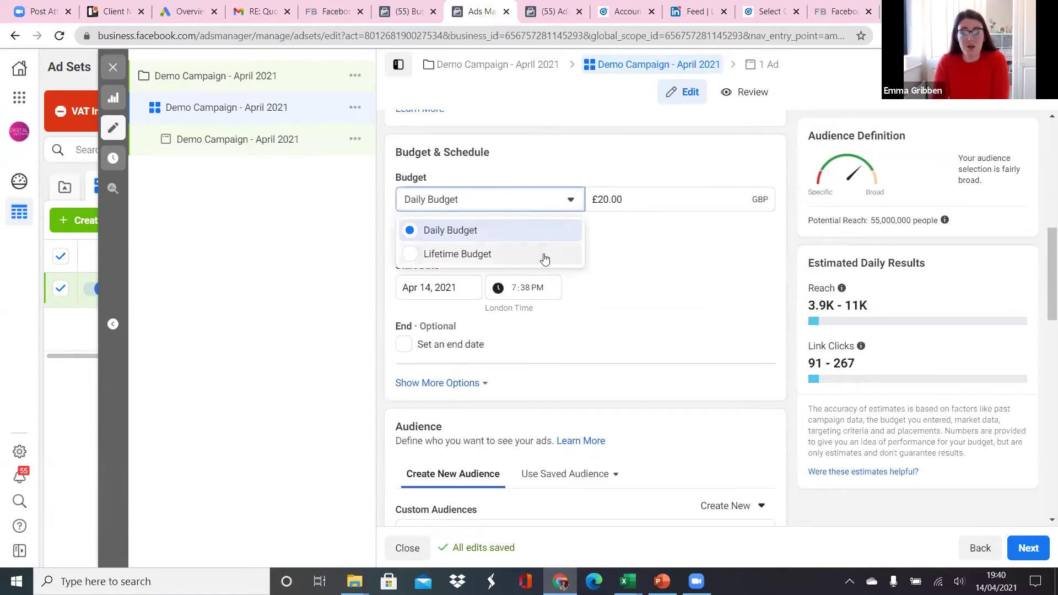
left_click(544, 254)
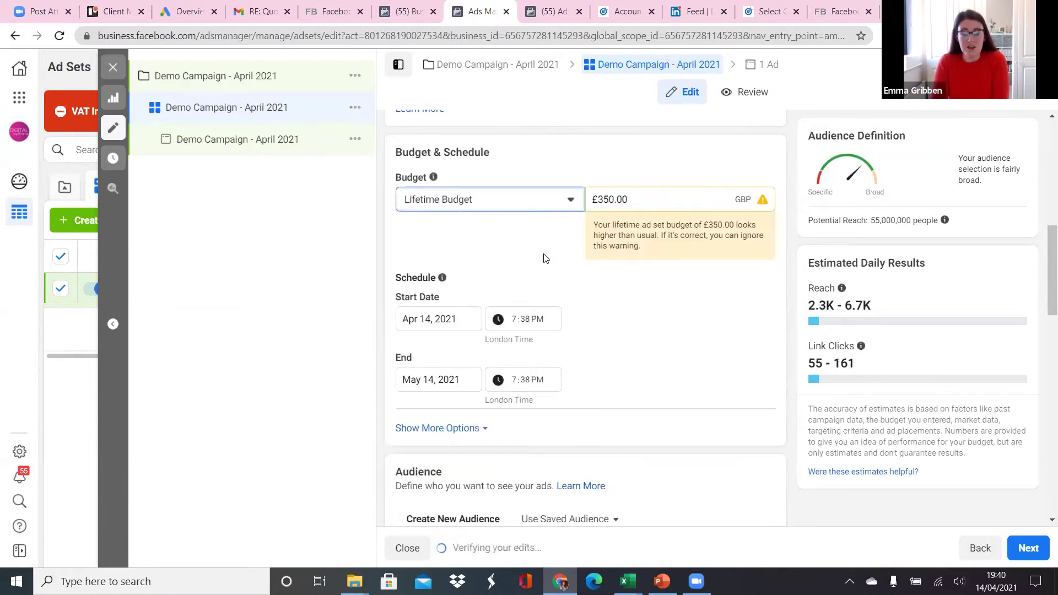
left_click(633, 197)
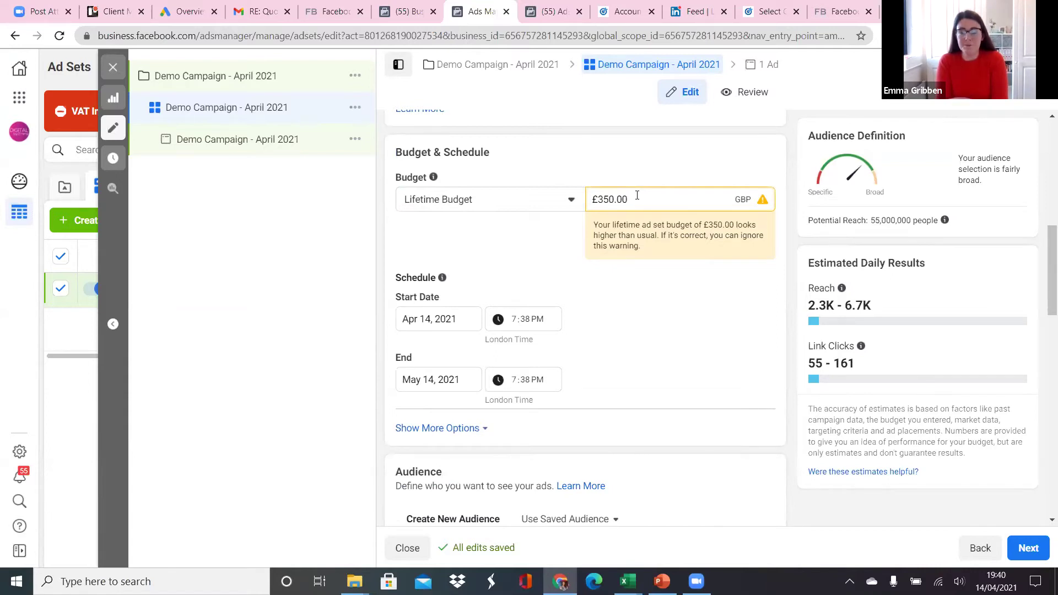
left_click(557, 205)
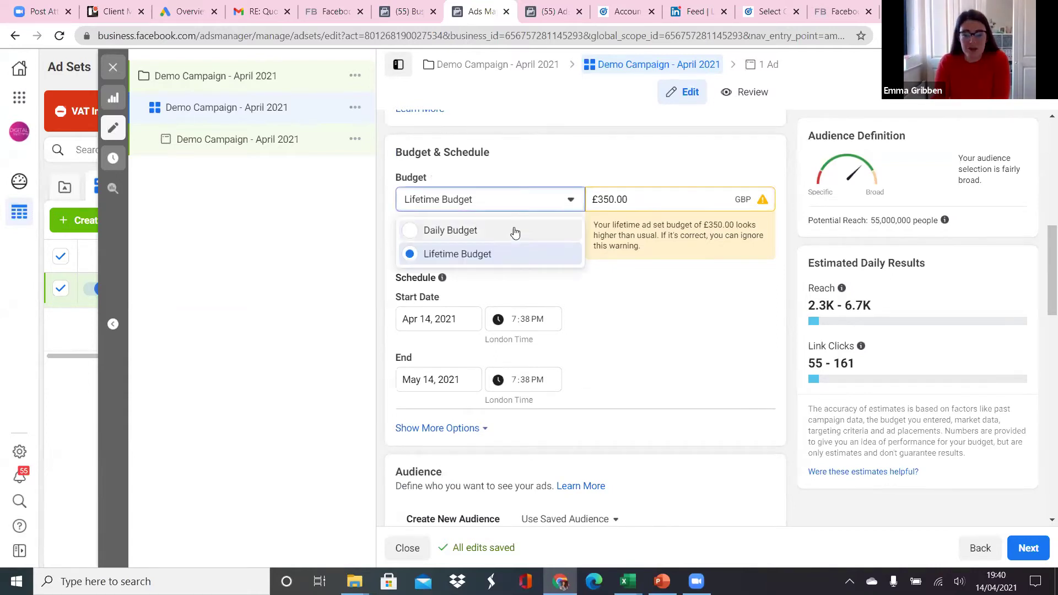
left_click(515, 231)
type("5.00")
left_click(692, 246)
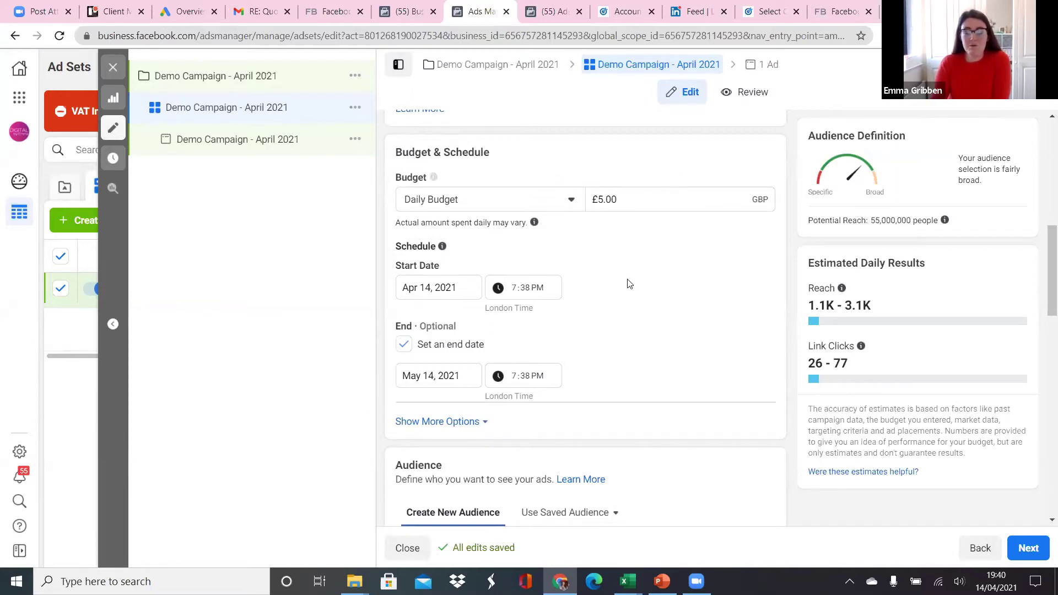
Step: Look through the existing custom audiences and apply the saved audience DEMO to the ad set
scroll(619, 314, "down", 4)
scroll(619, 316, "down", 1)
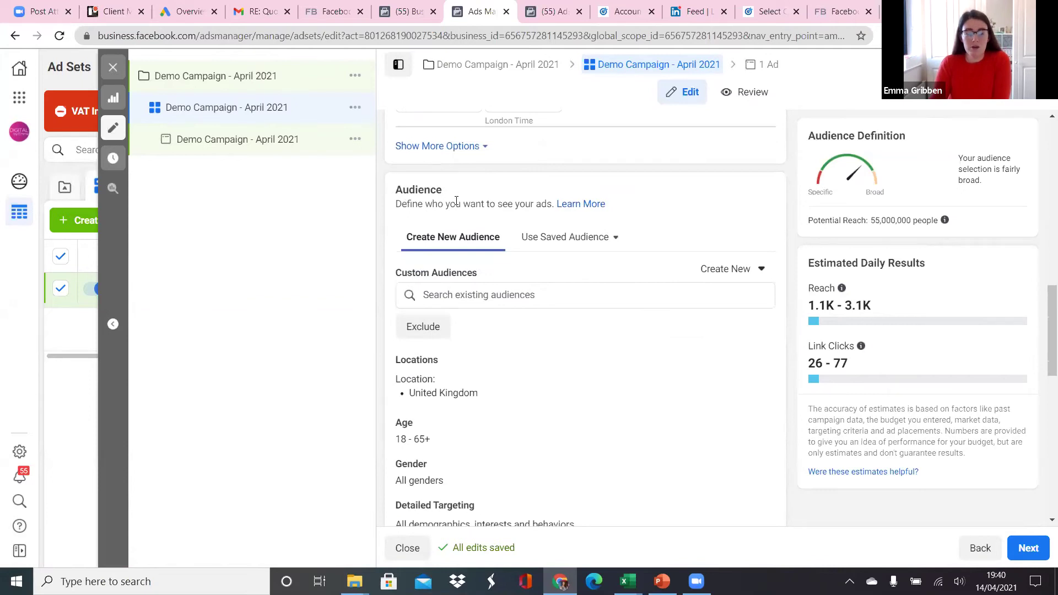
scroll(444, 212, "down", 1)
scroll(441, 214, "up", 1)
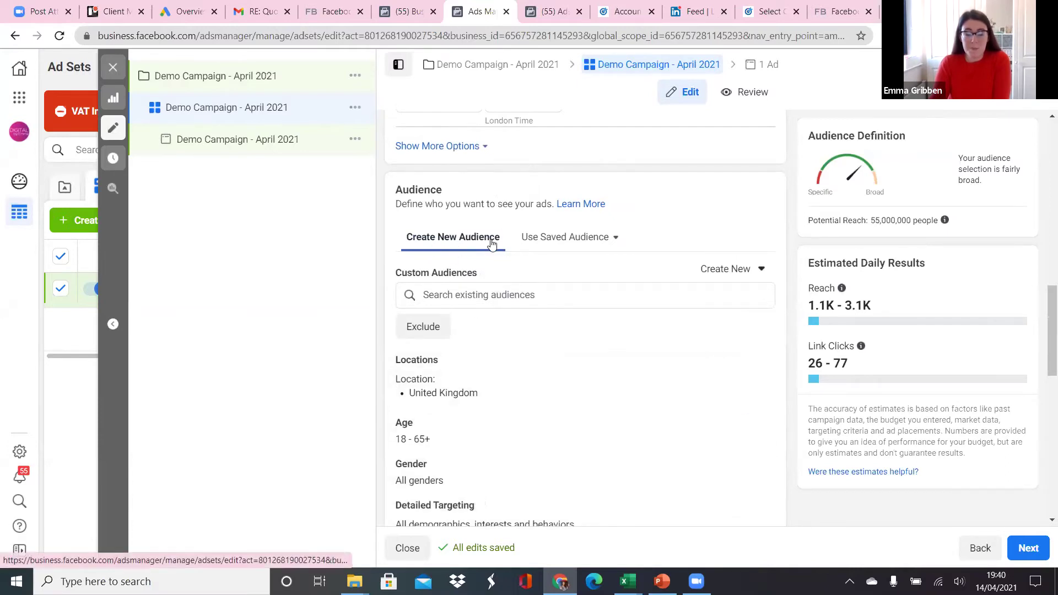
scroll(472, 417, "down", 1)
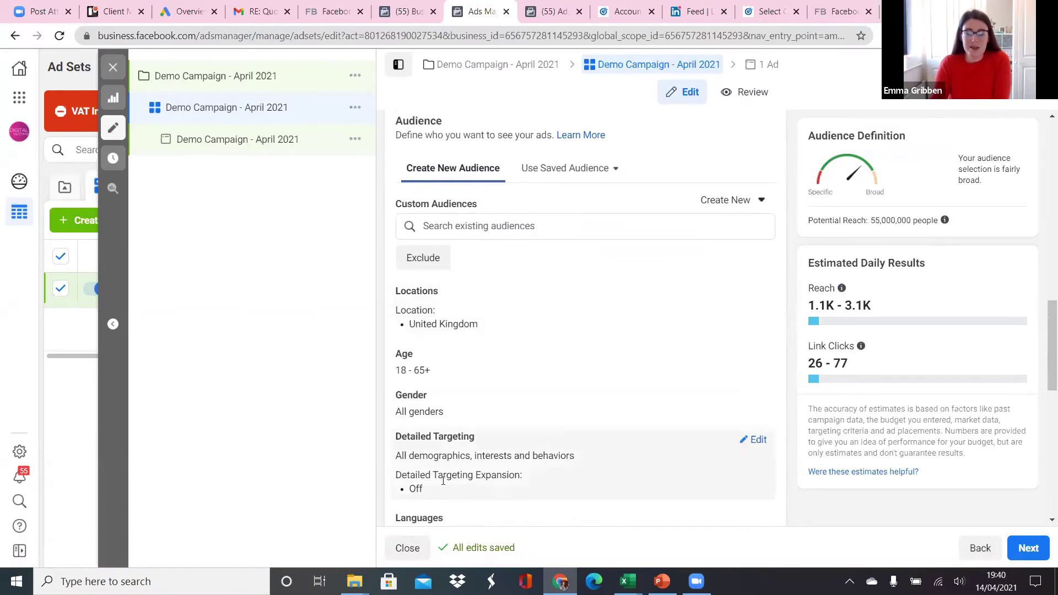
scroll(465, 431, "up", 1)
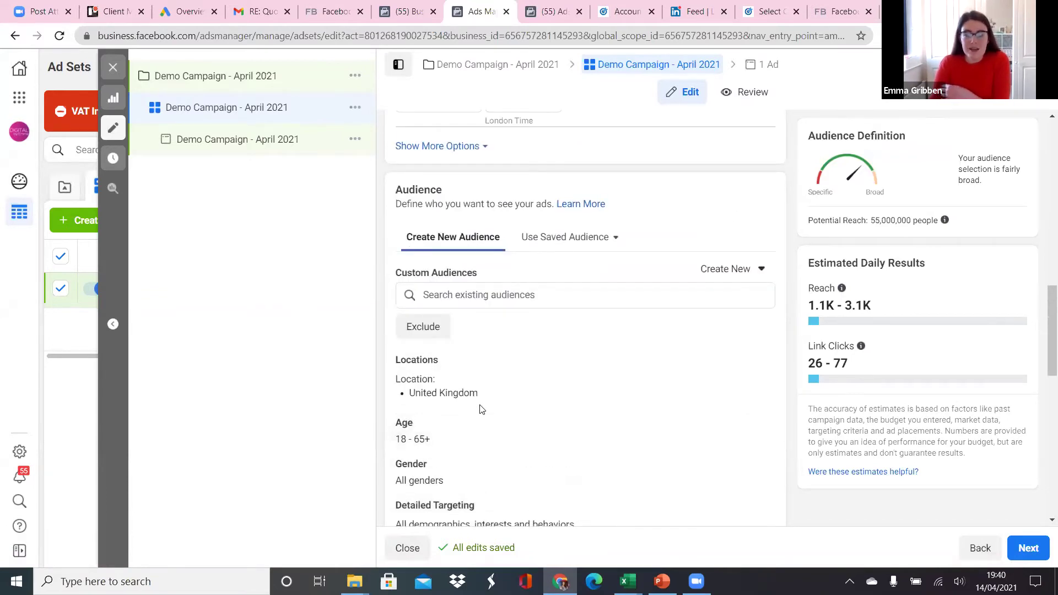
left_click(497, 292)
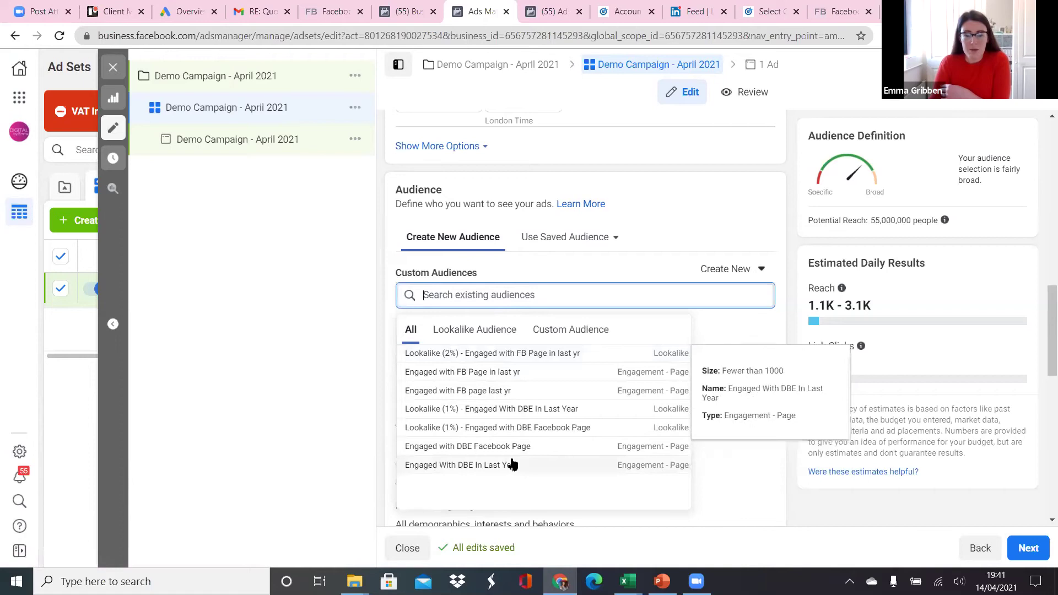
left_click(575, 243)
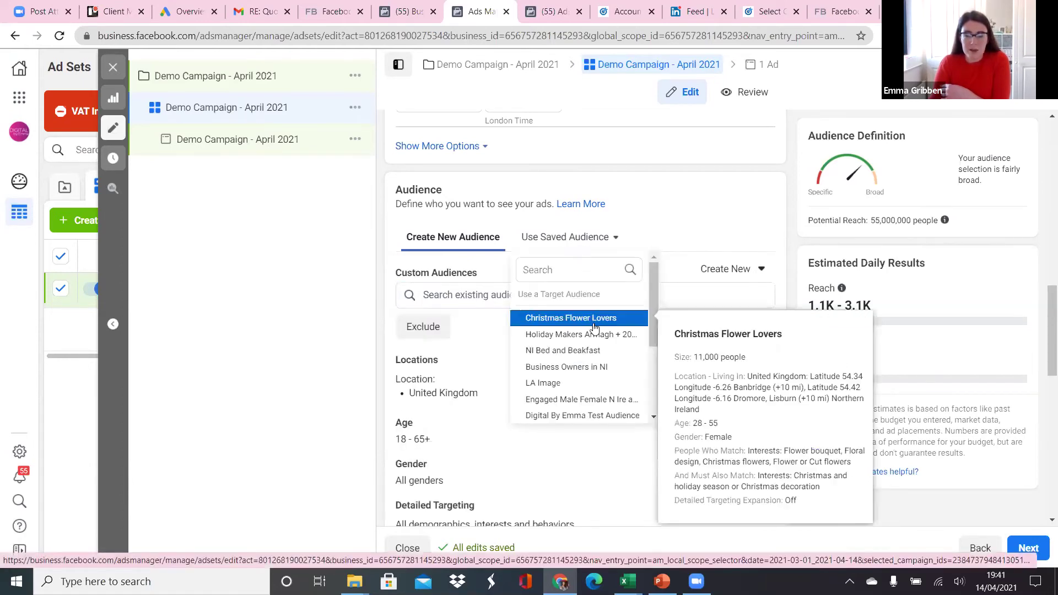
scroll(592, 352, "down", 1)
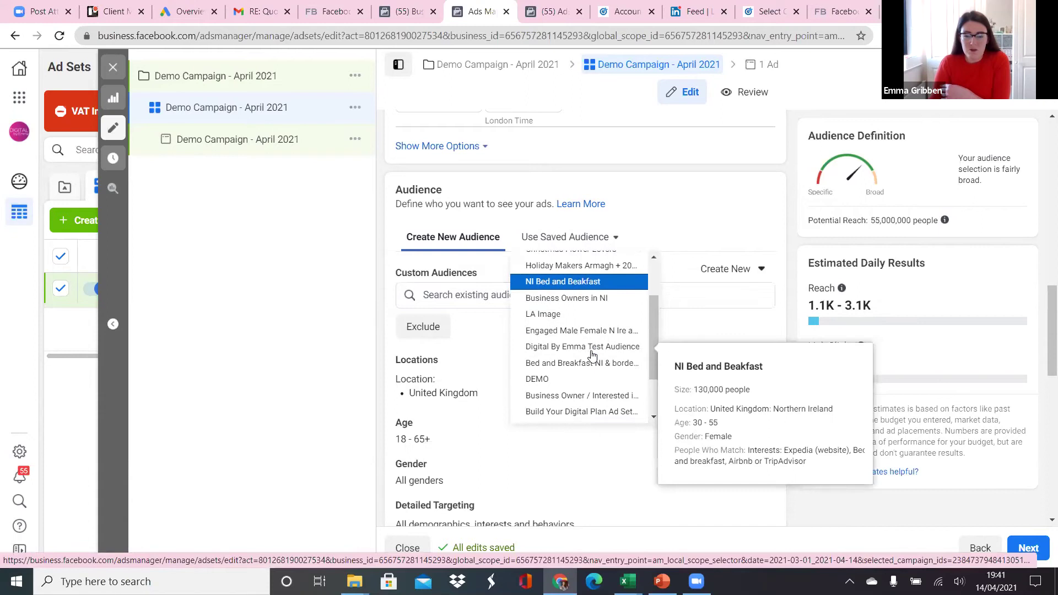
left_click(560, 379)
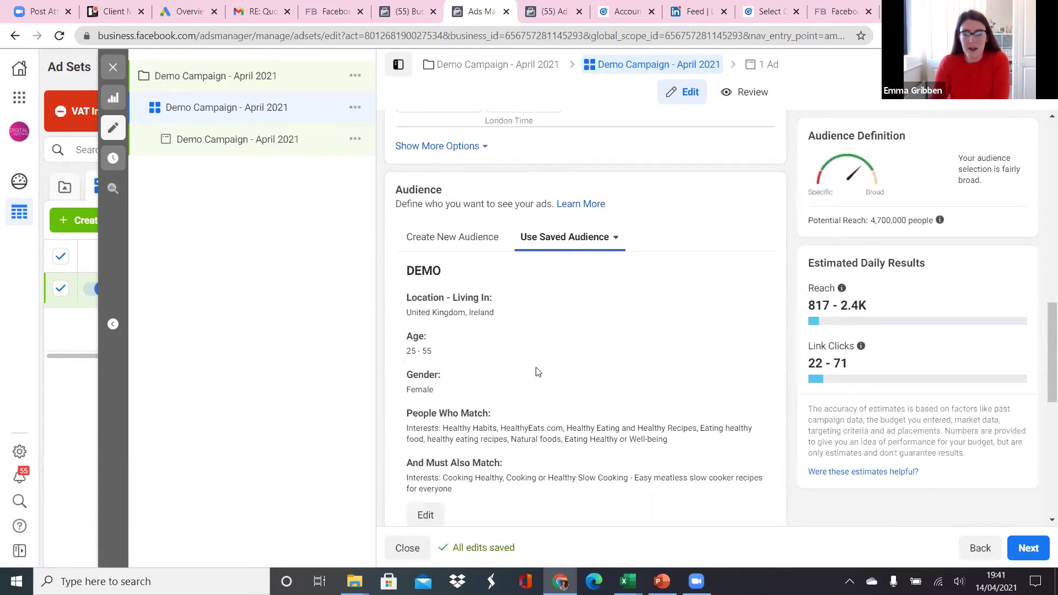
scroll(430, 260, "down", 1)
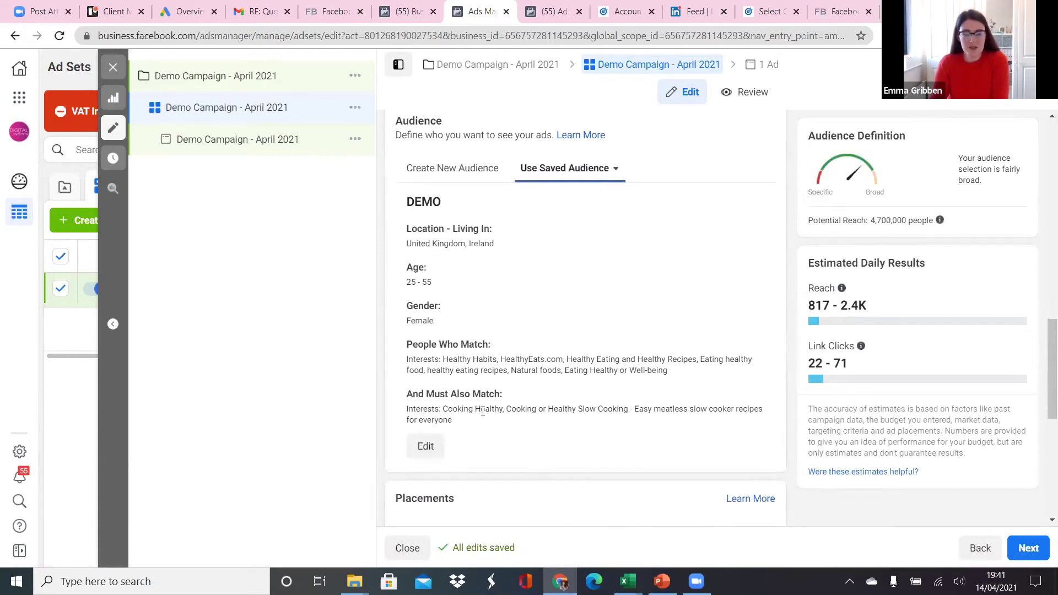
Step: Schedule the ad set to start on Apr 15, 2021 at 8:00 AM
scroll(570, 402, "up", 4)
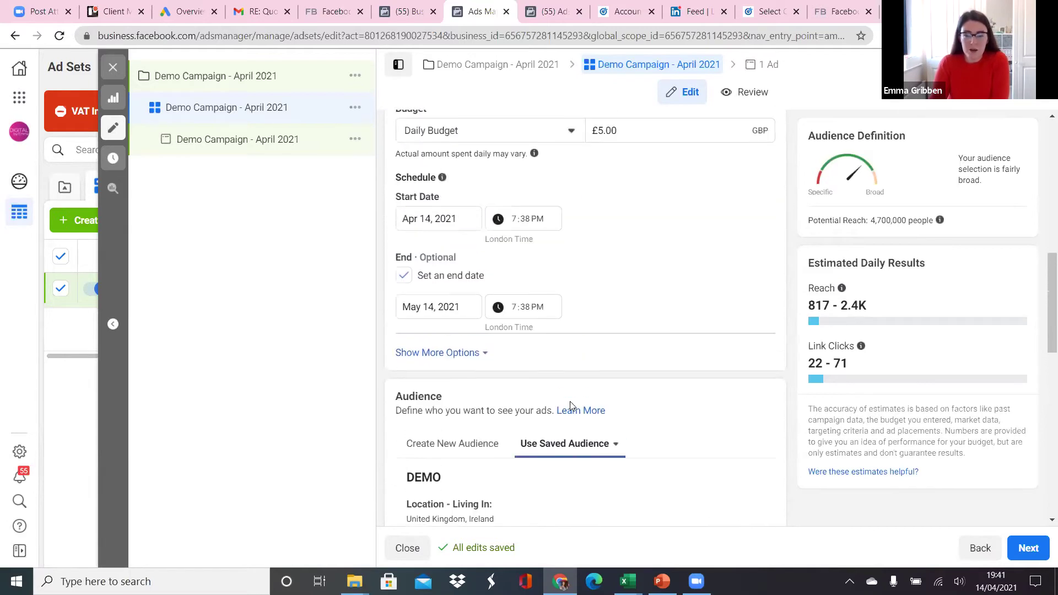
scroll(570, 406, "up", 1)
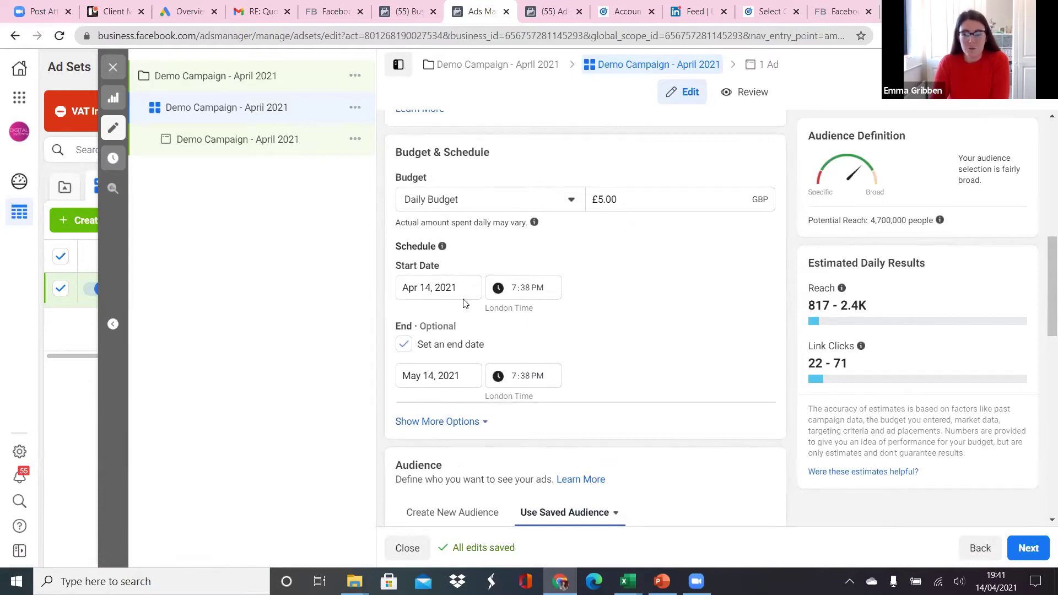
left_click(461, 281)
left_click(521, 390)
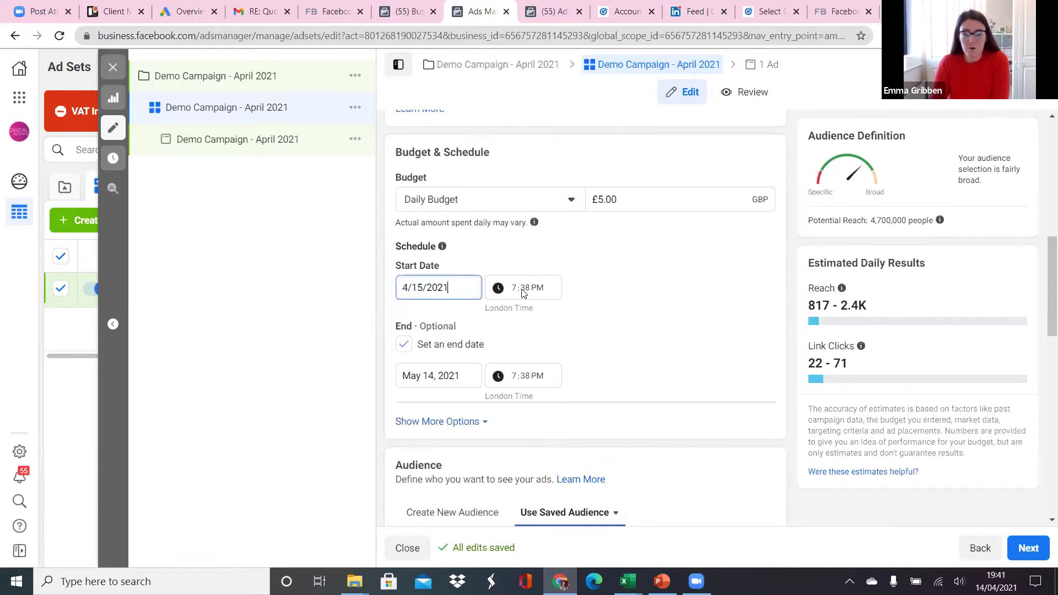
left_click(518, 288)
type("800")
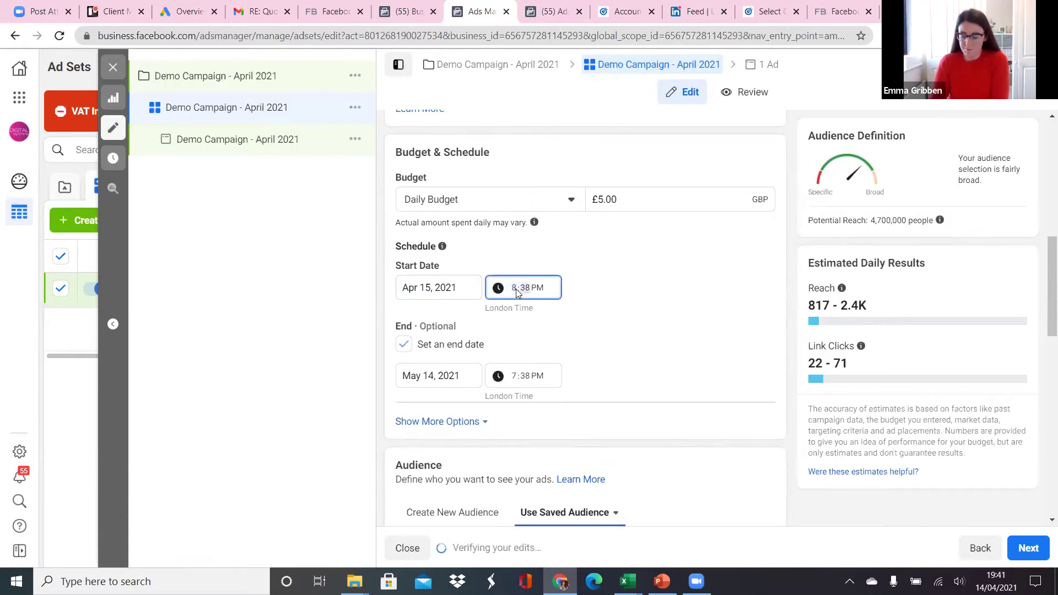
type("a")
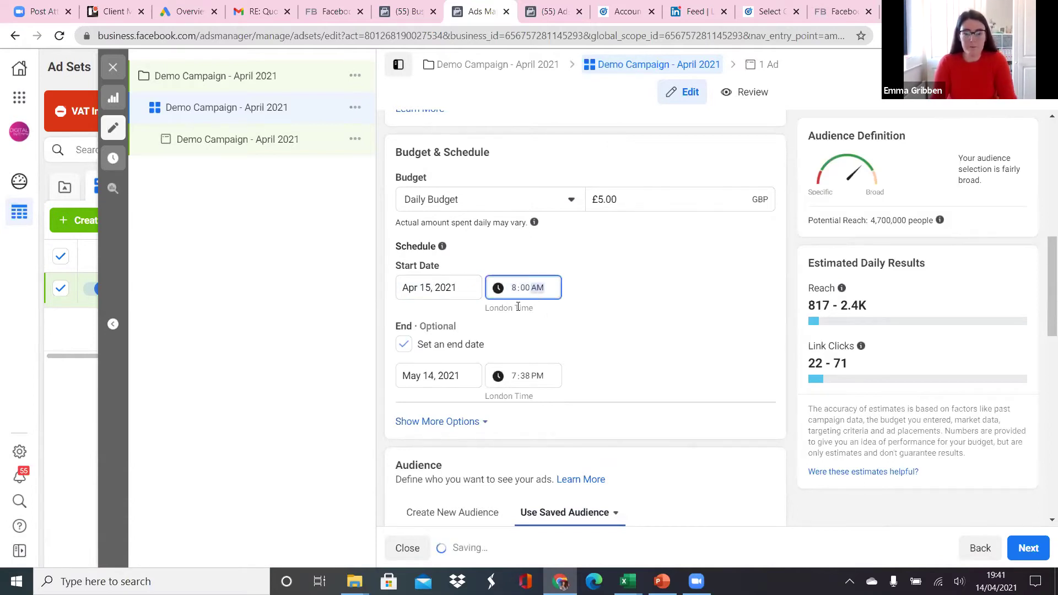
Step: Set the ad set's end date to Apr 30, 2021 at 11:00 PM
left_click(461, 375)
left_click(409, 406)
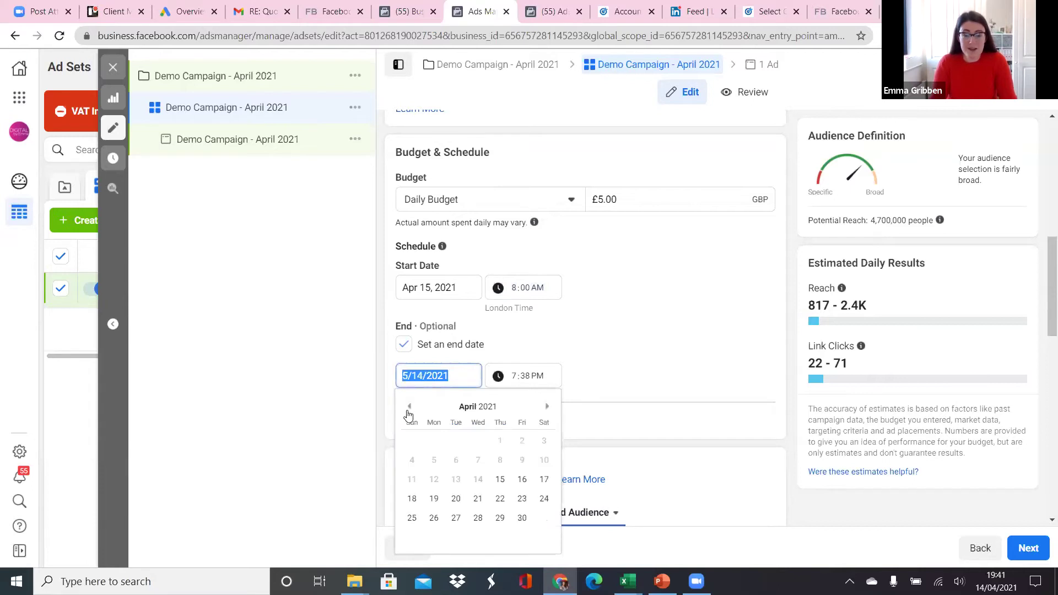
left_click(523, 518)
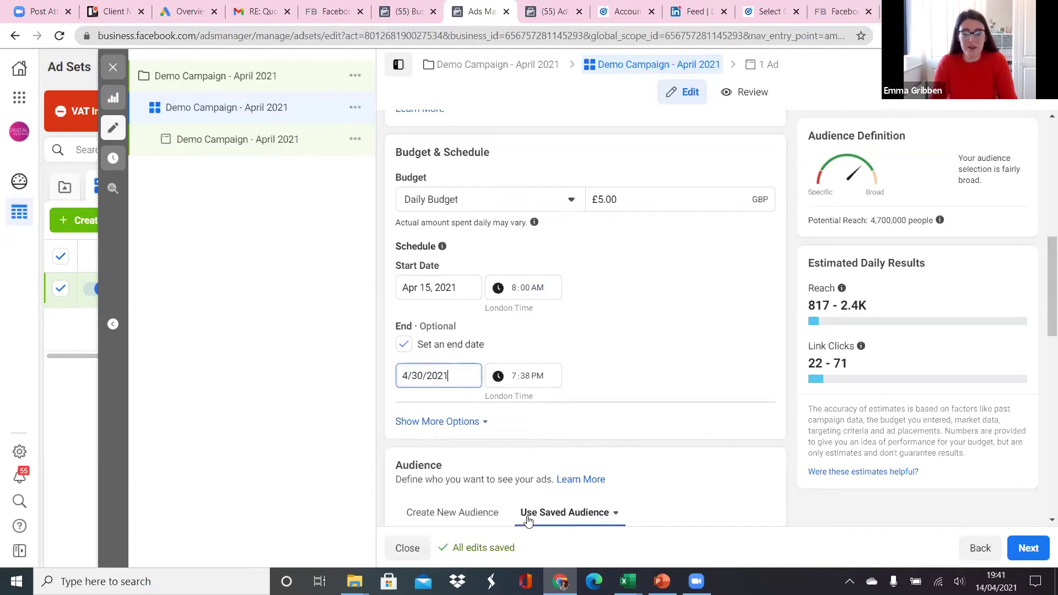
left_click(518, 381)
type("11")
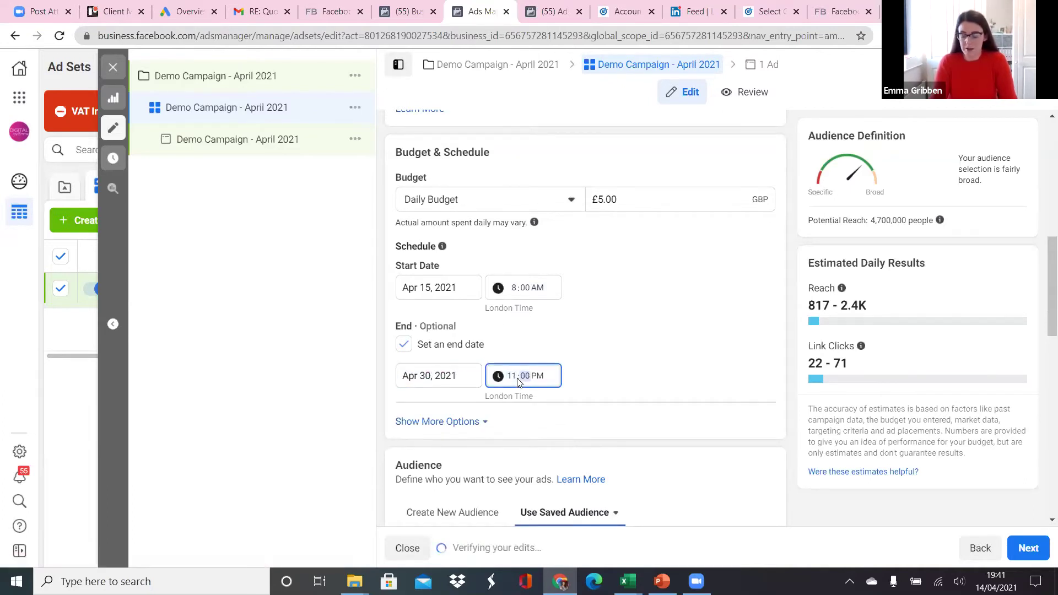
left_click(640, 336)
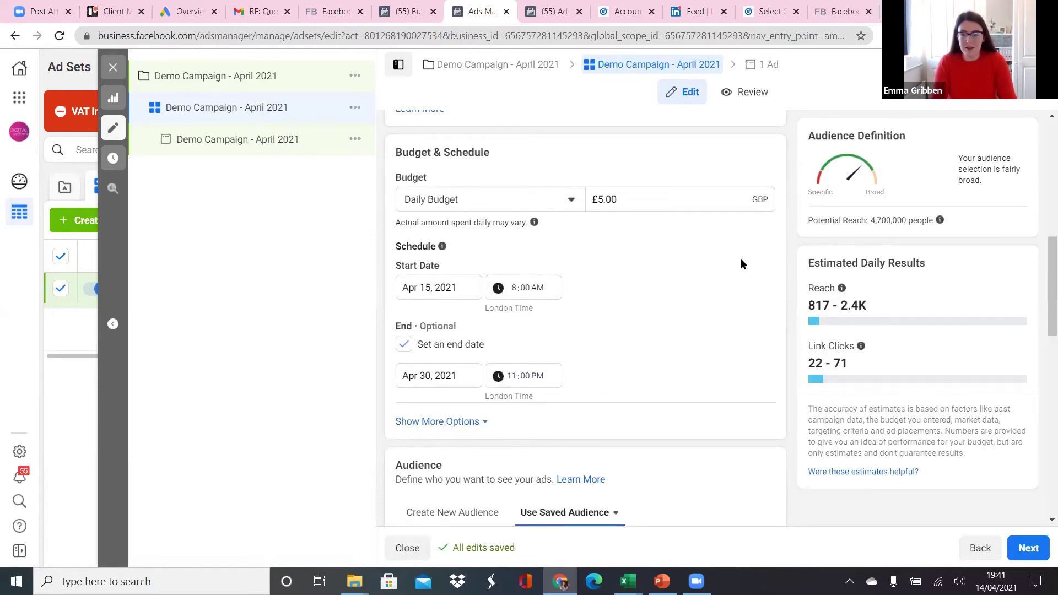
Step: Try daily budgets of £10.00 and £100.00 to compare the estimated daily reach and link clicks
left_click(646, 200)
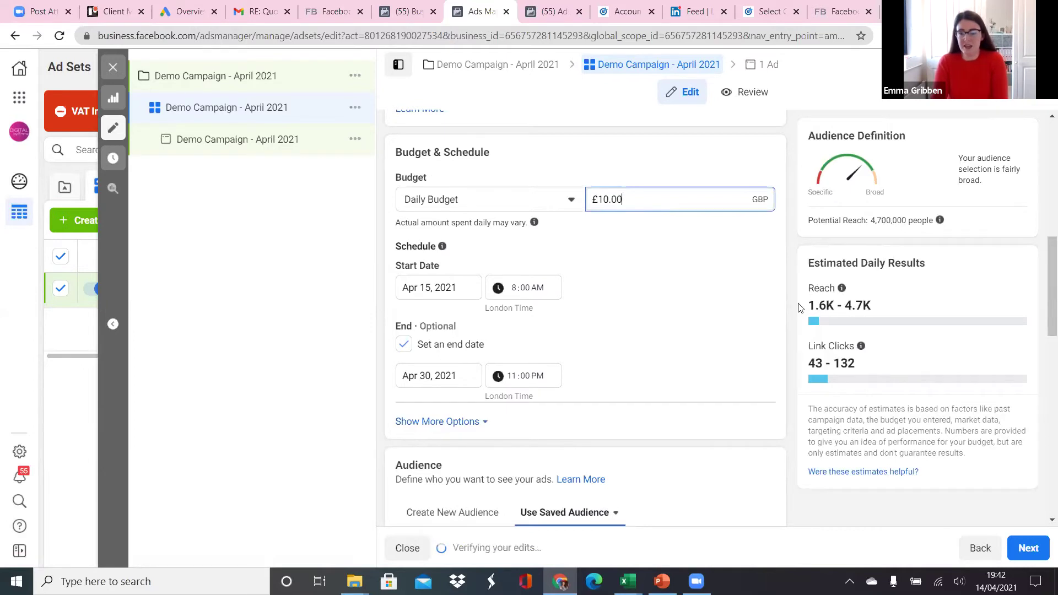
mouse_move(903, 313)
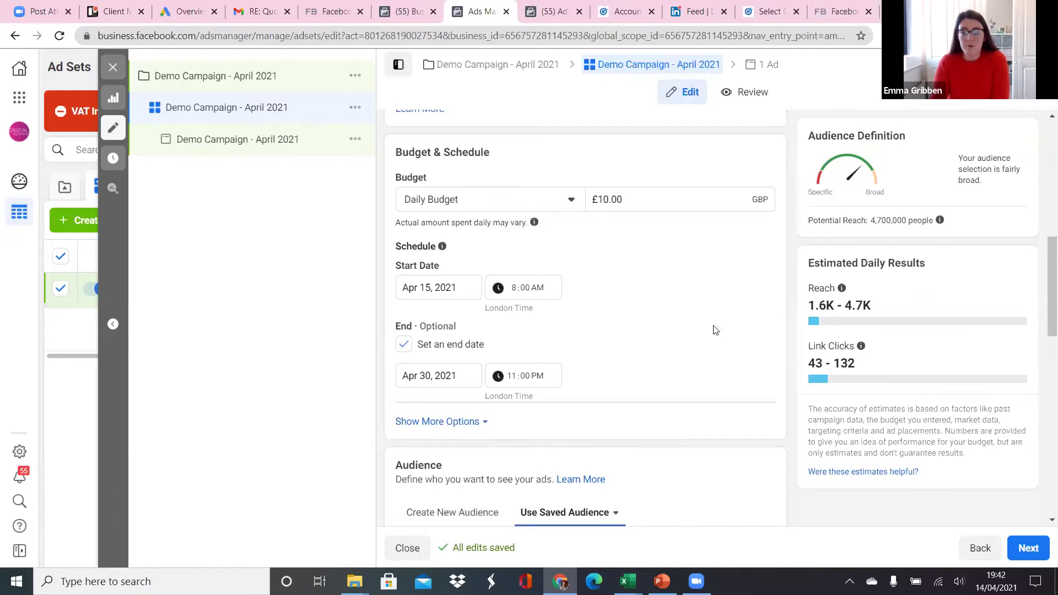
left_click(659, 199)
type("0.00")
left_click(698, 230)
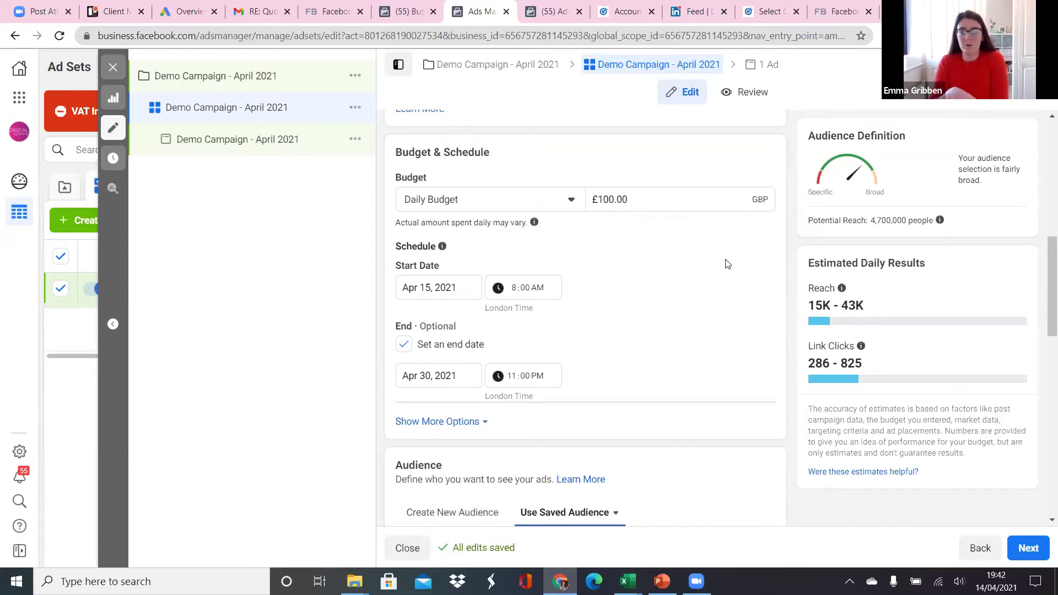
Step: Set the ad set's daily budget back to £5.00
left_click(627, 198)
left_click_drag(630, 201, 600, 200)
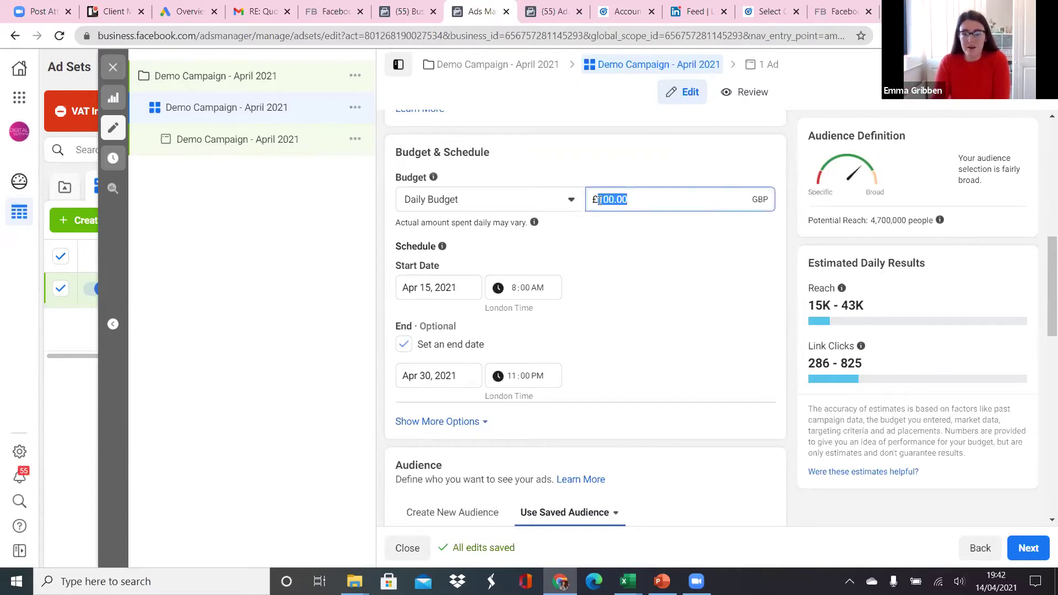
type("5.00")
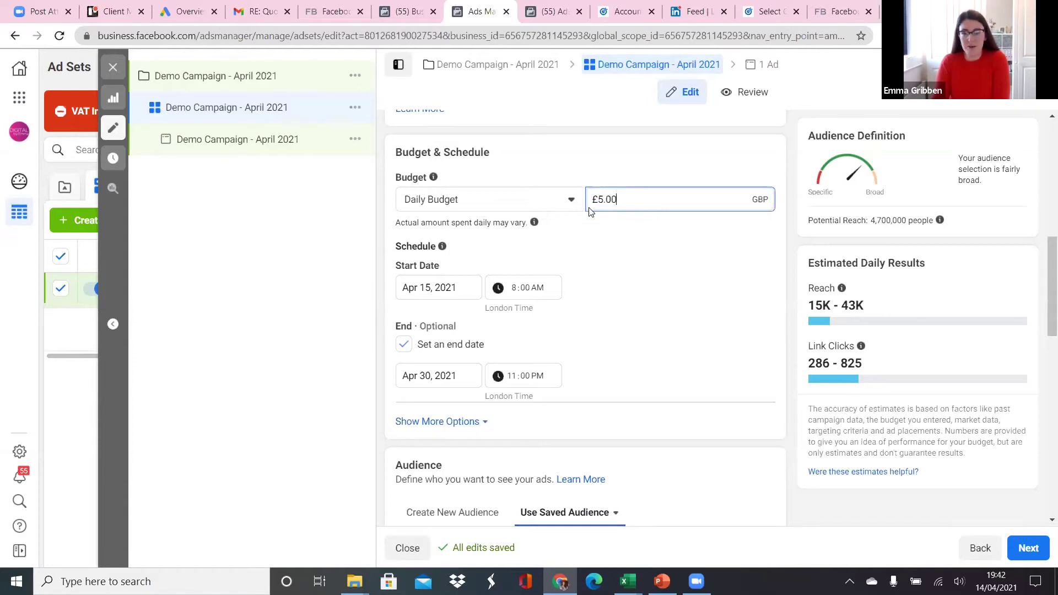
left_click(714, 248)
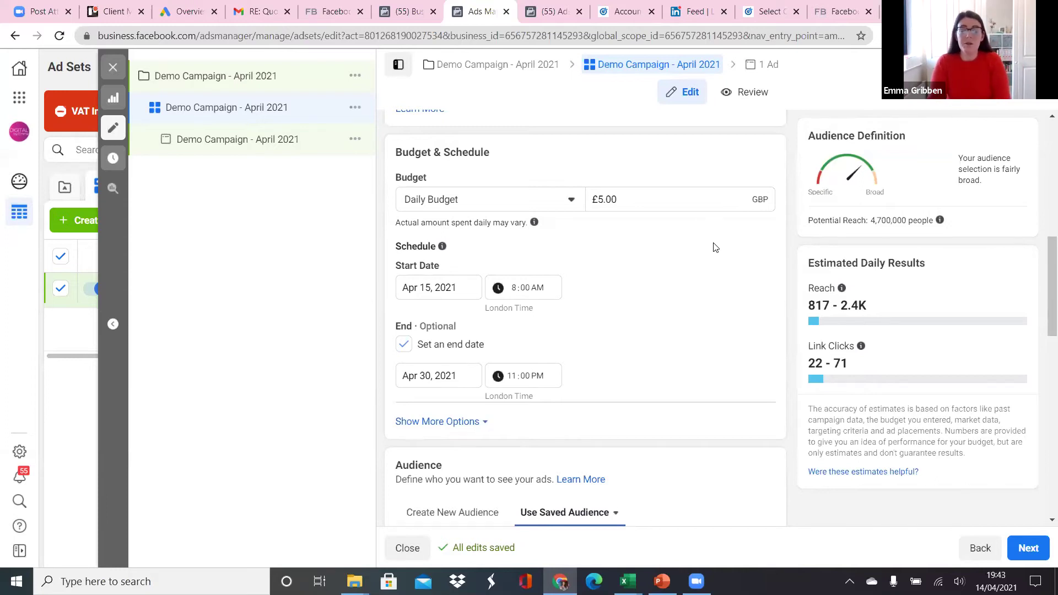
Step: Change the ad set's budget type to Lifetime Budget with an amount of £50.00, and check the estimated daily results
left_click(556, 203)
left_click(499, 255)
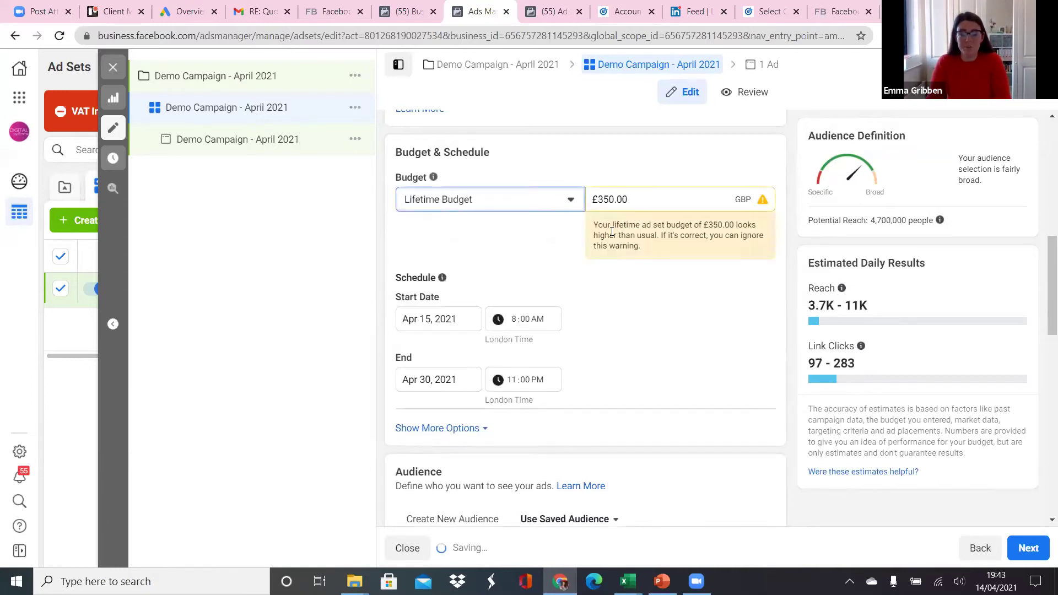
left_click_drag(638, 201, 582, 205)
key("BackSpace")
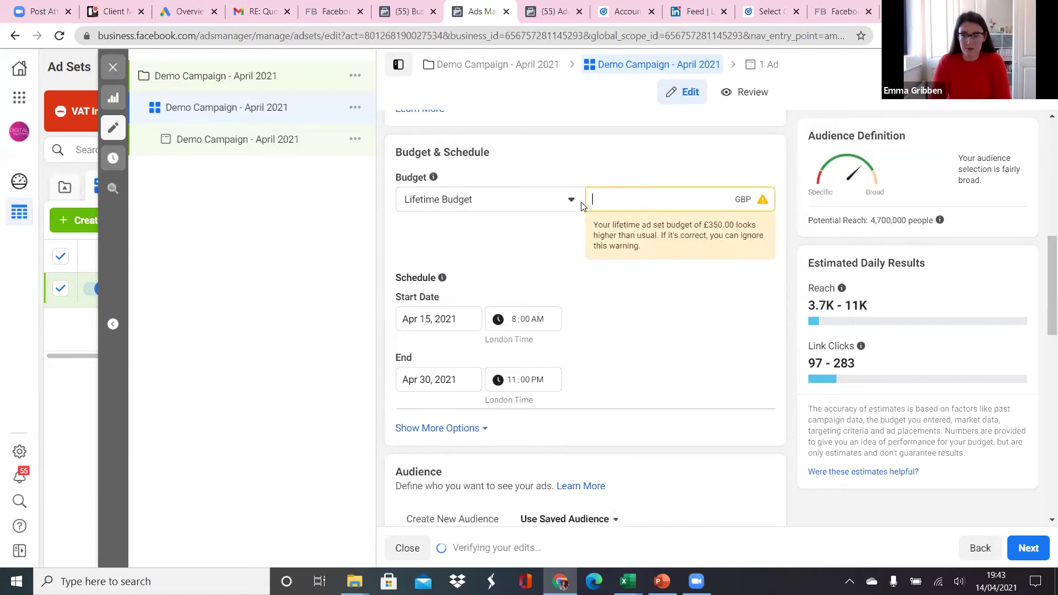
type("50.00")
left_click(638, 158)
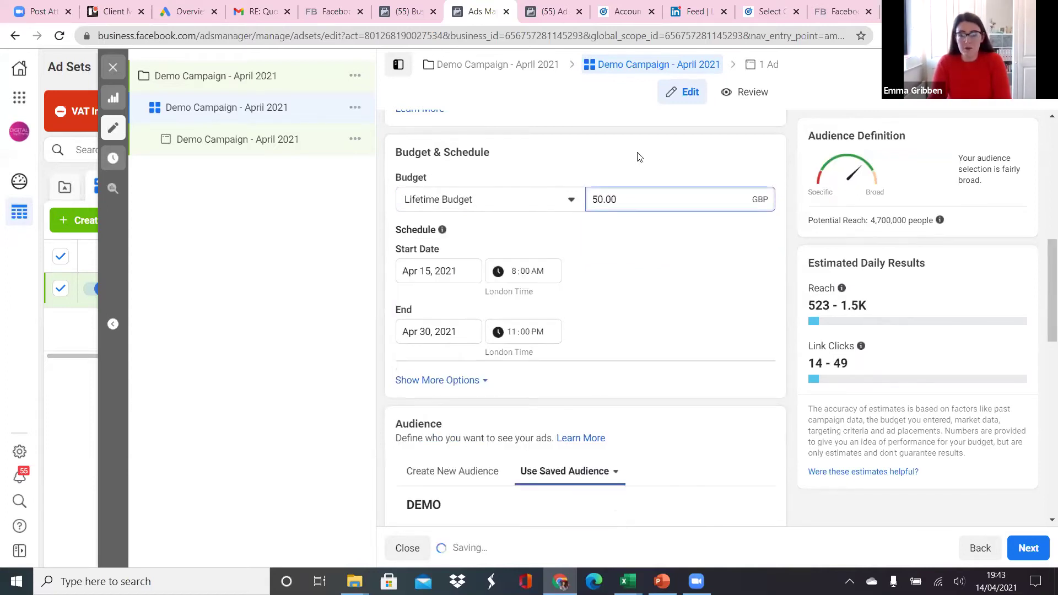
mouse_move(842, 288)
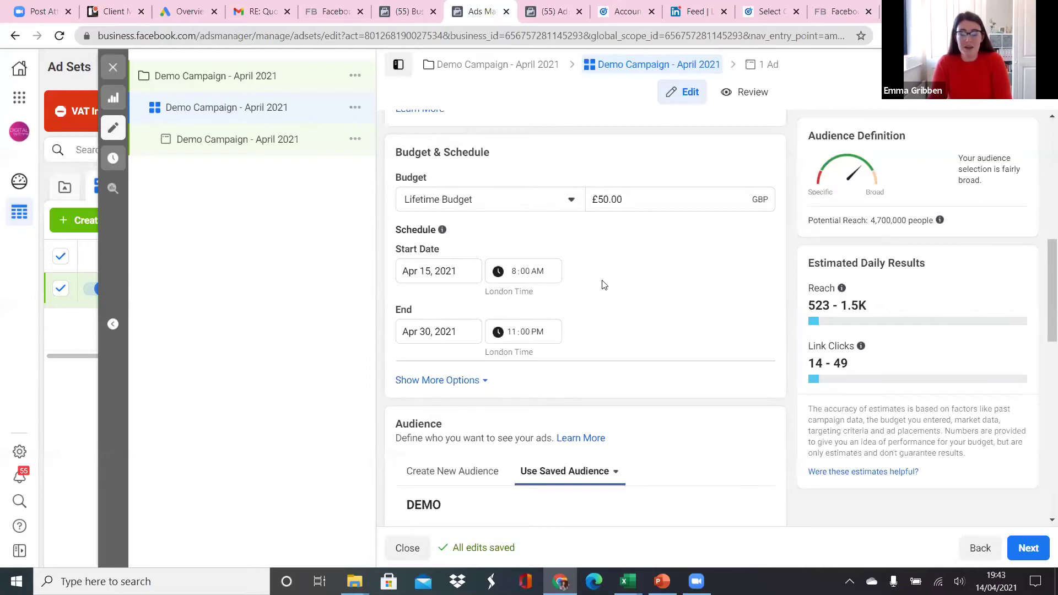
scroll(686, 267, "down", 1)
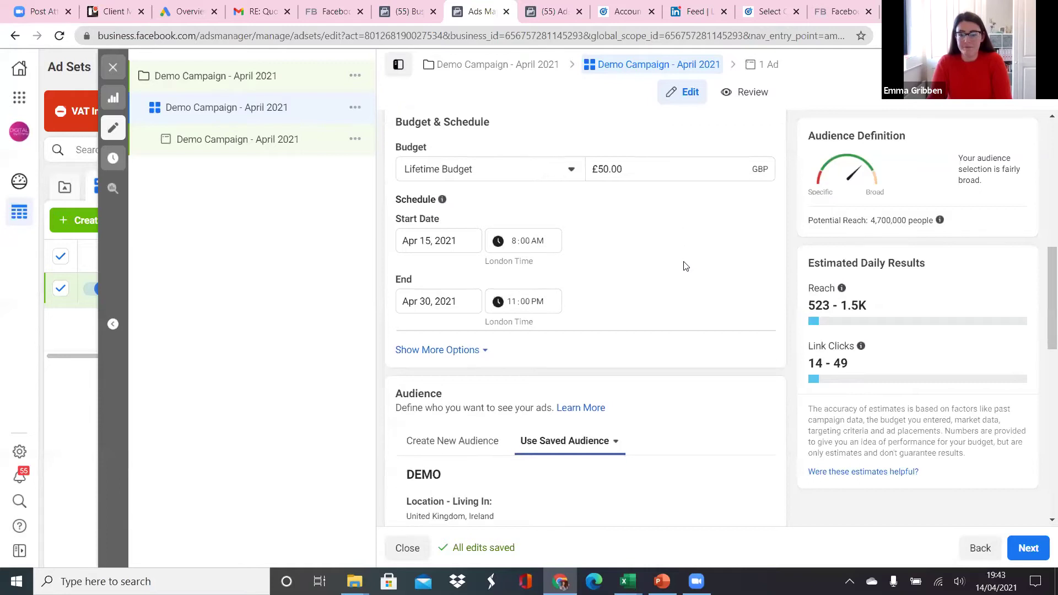
Step: Switch the ad set's placements from automatic to Manual Placements
scroll(686, 266, "down", 4)
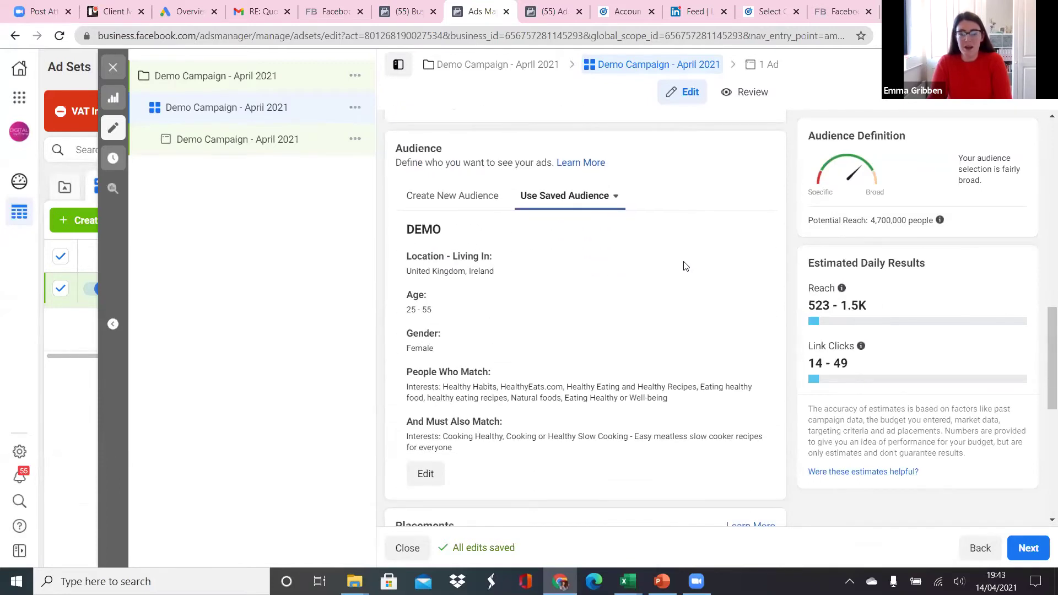
scroll(685, 266, "down", 6)
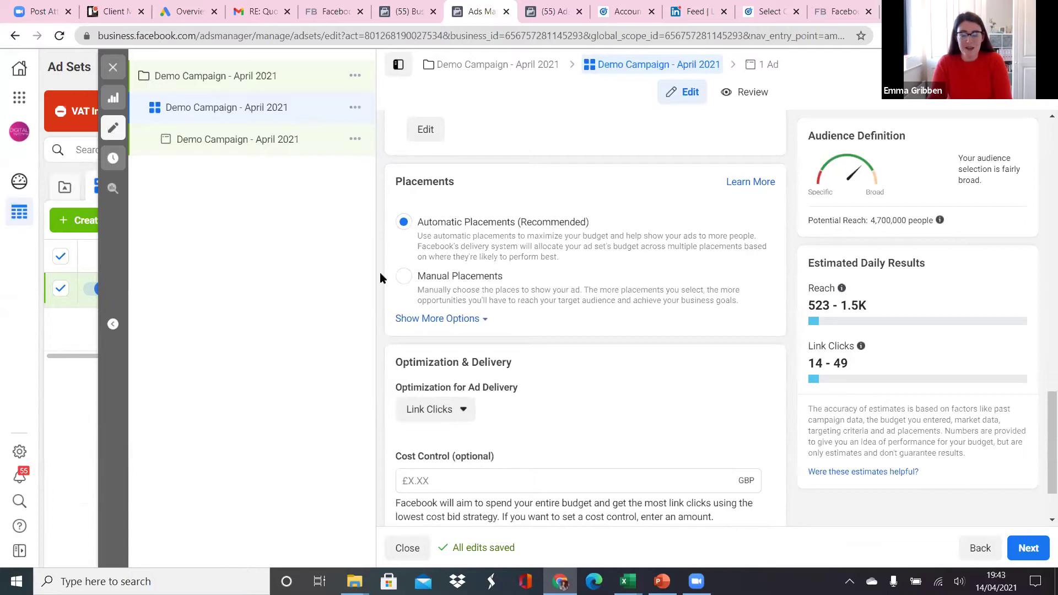
left_click(404, 277)
Step: Review the available platforms and the full list of manual placements, from Feeds and Stories through to Apps and Sites
scroll(628, 259, "down", 3)
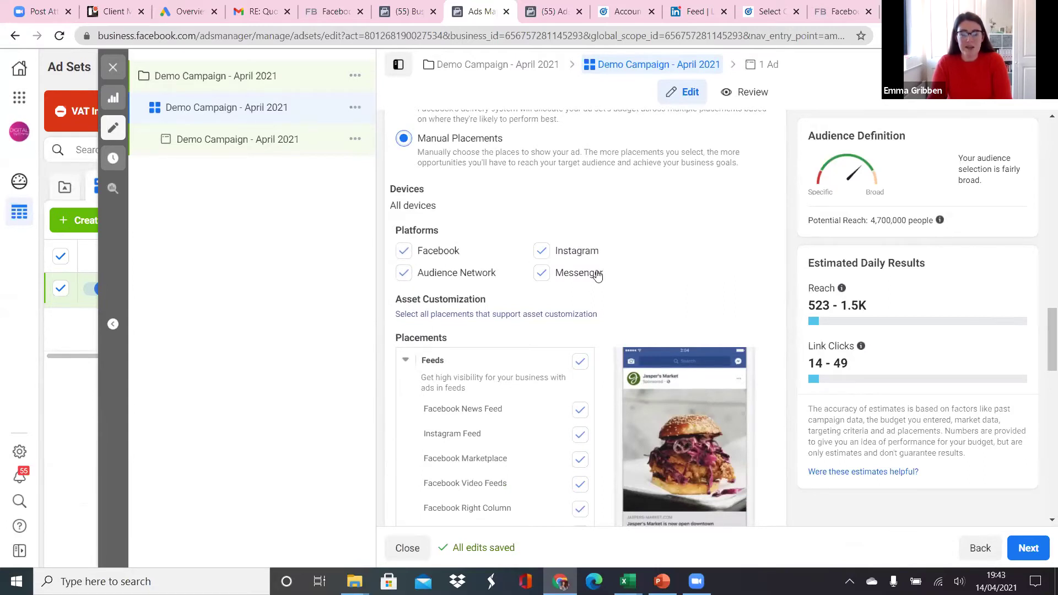
scroll(698, 264, "down", 1)
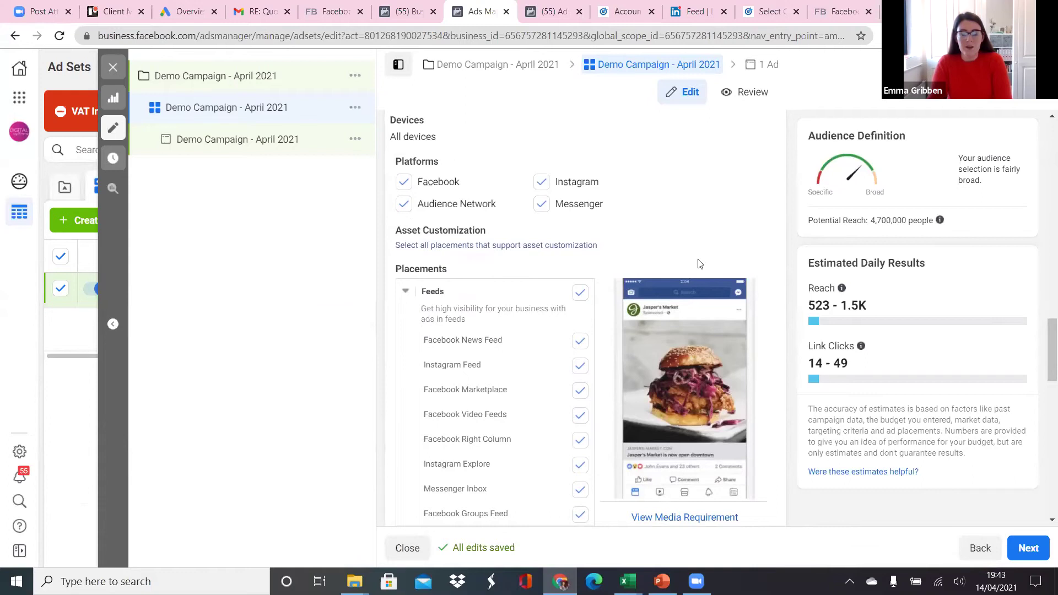
scroll(573, 267, "down", 5)
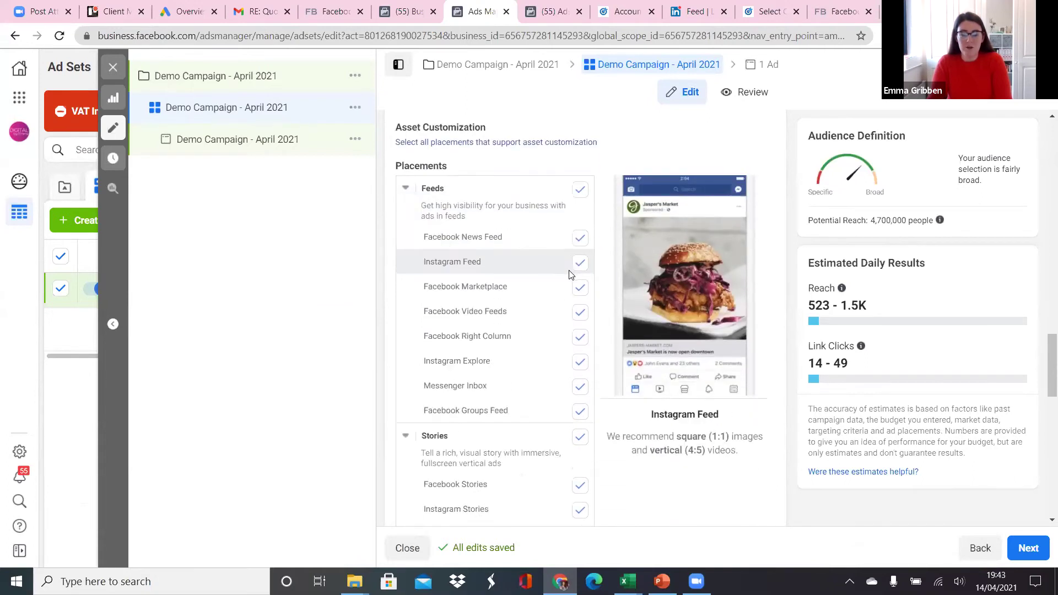
scroll(571, 274, "down", 1)
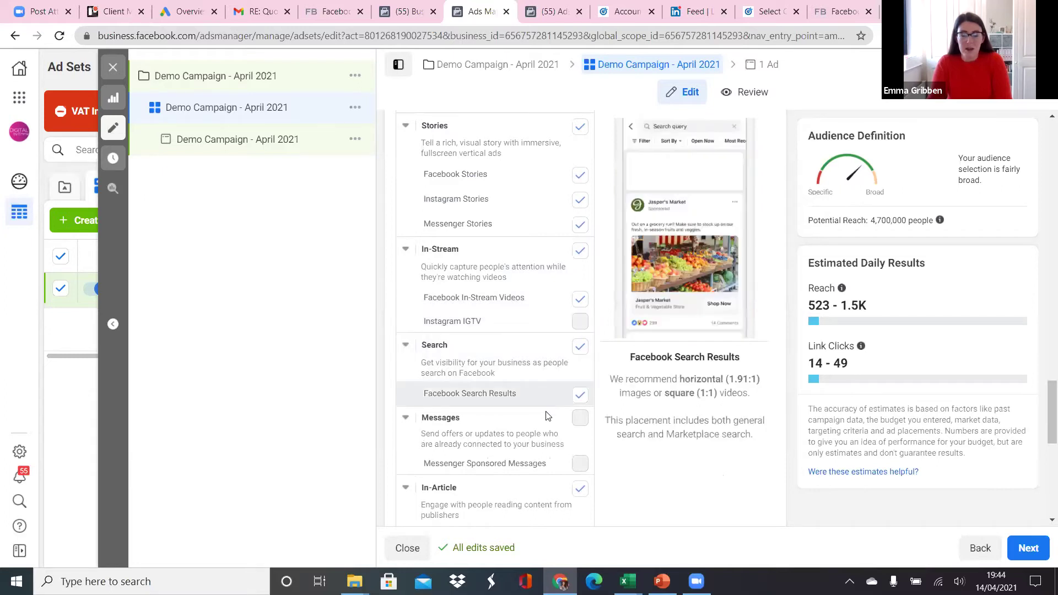
scroll(571, 419, "down", 1)
scroll(571, 424, "down", 4)
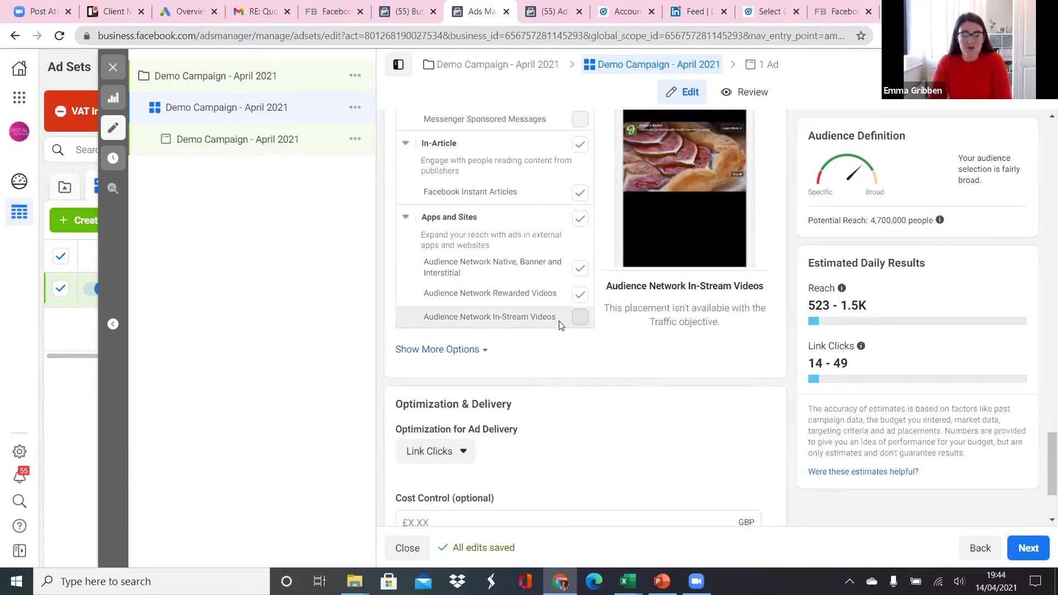
scroll(583, 401, "up", 8)
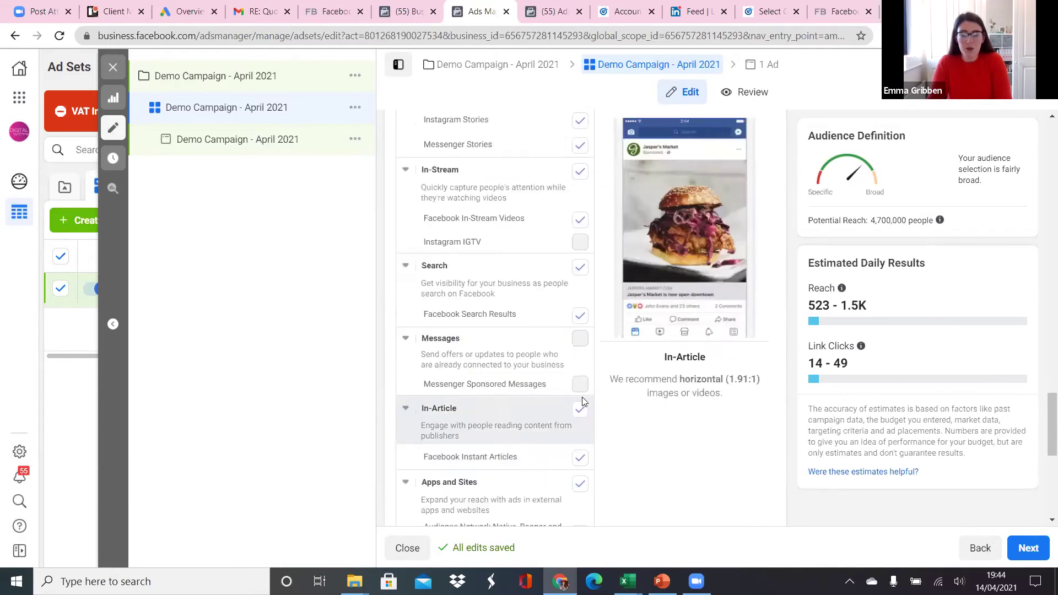
scroll(582, 396, "up", 4)
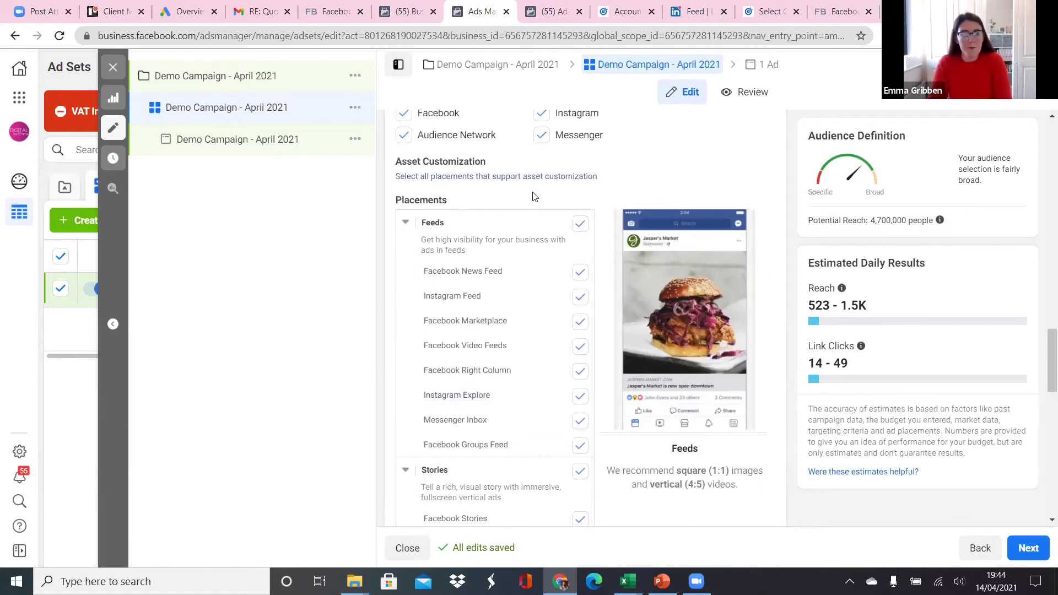
Step: Exclude Facebook Marketplace from the Feeds placements
scroll(534, 196, "down", 1)
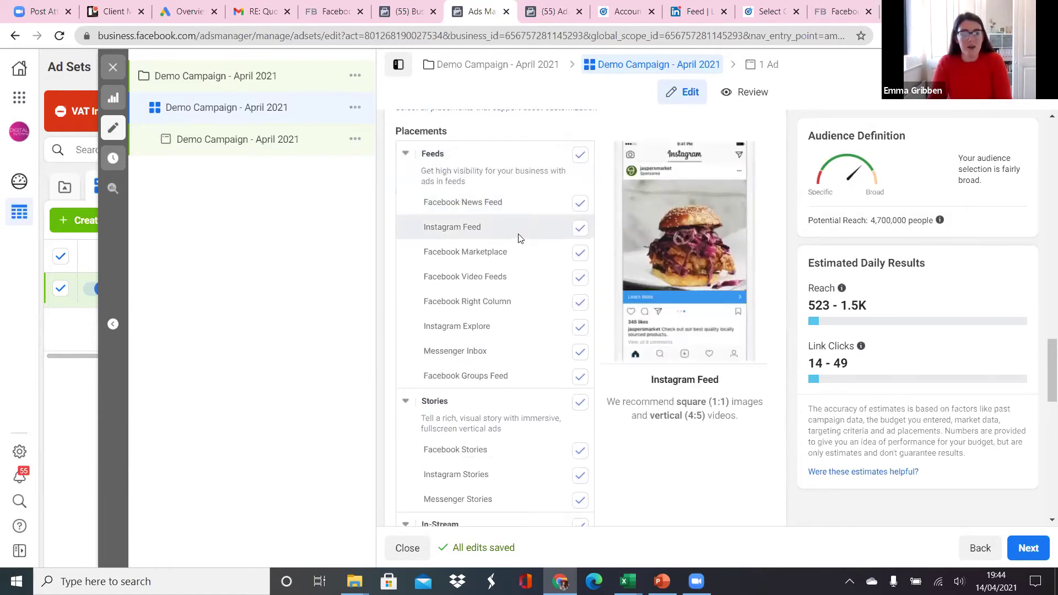
left_click(582, 258)
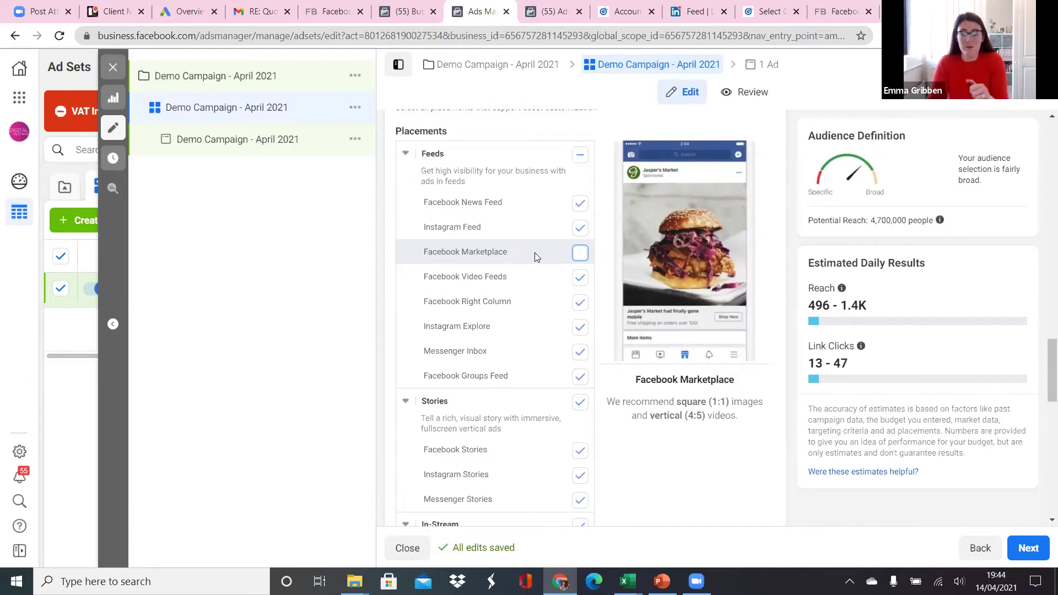
Step: Exclude the whole Apps and Sites group from the ad set's placements
scroll(535, 252, "down", 4)
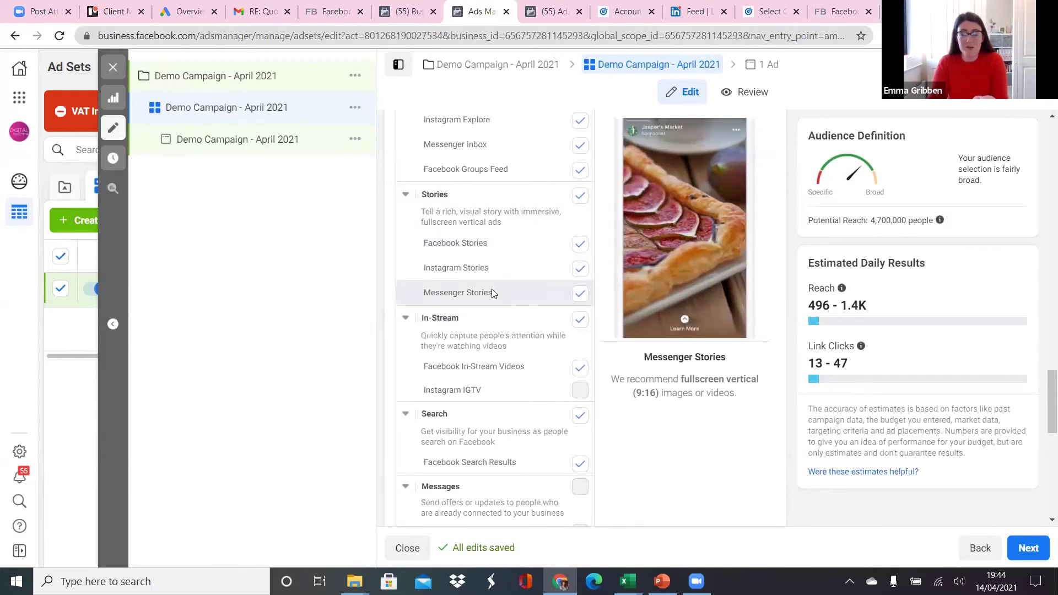
scroll(512, 286, "down", 7)
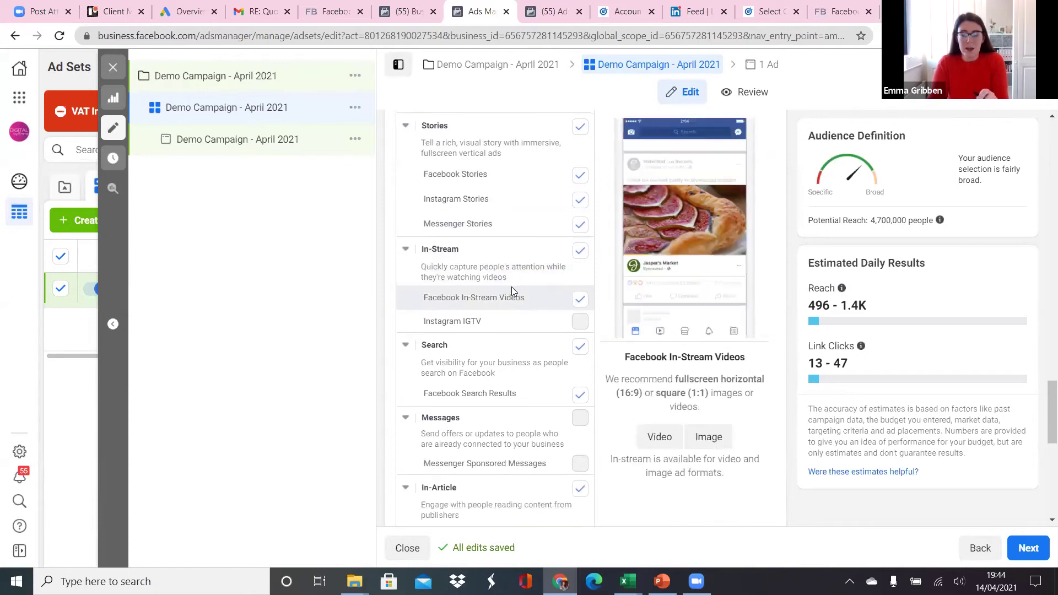
scroll(513, 287, "down", 2)
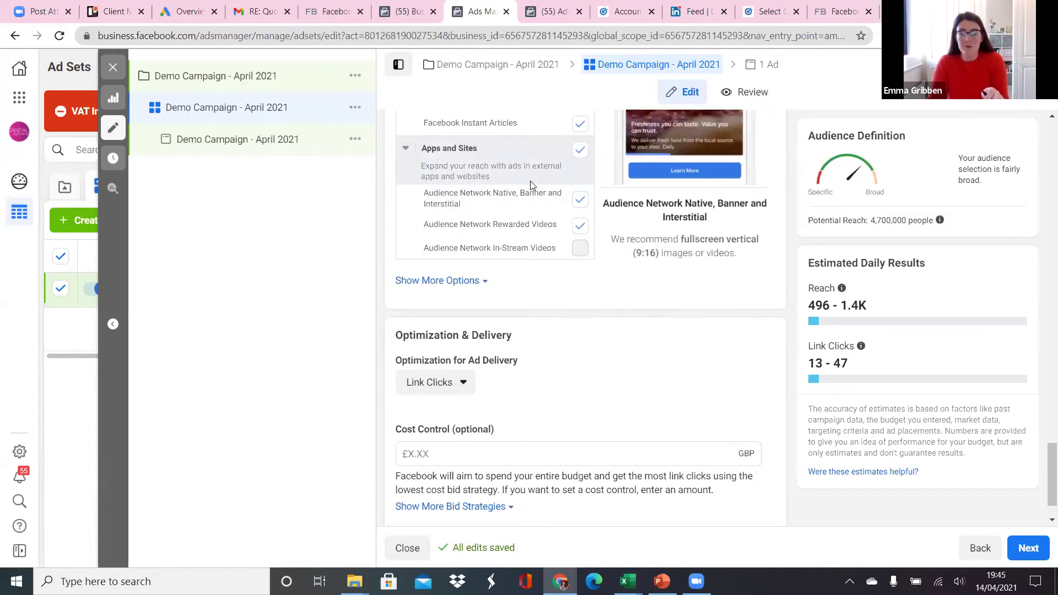
left_click(578, 150)
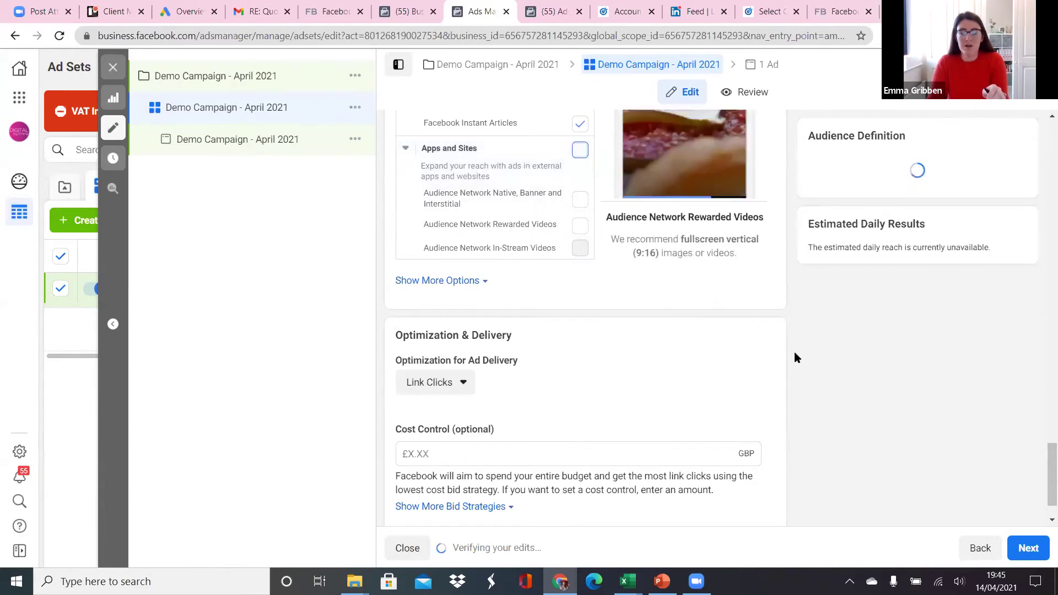
scroll(773, 362, "up", 1)
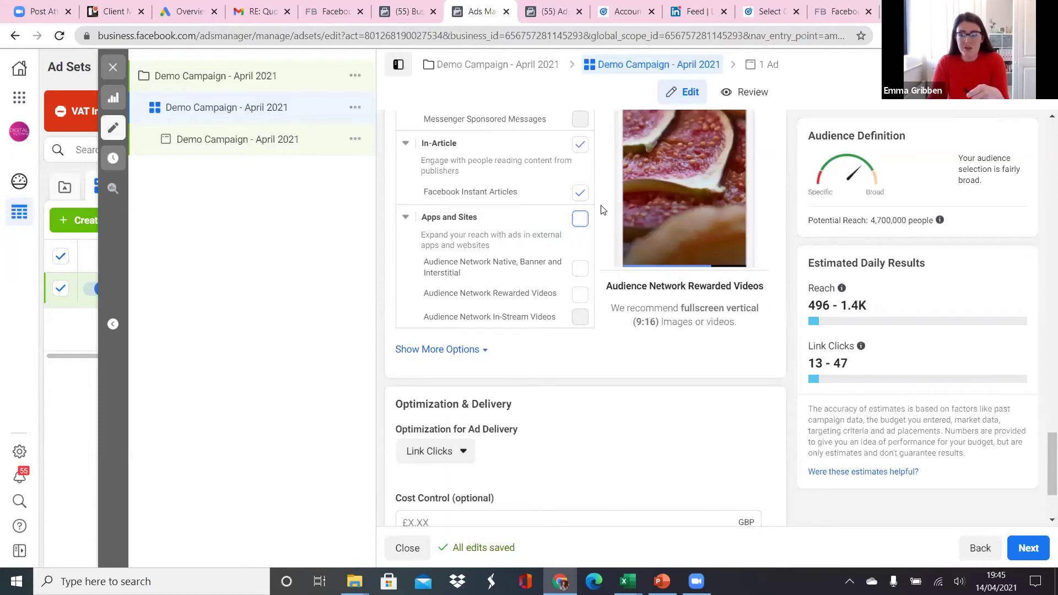
left_click(579, 218)
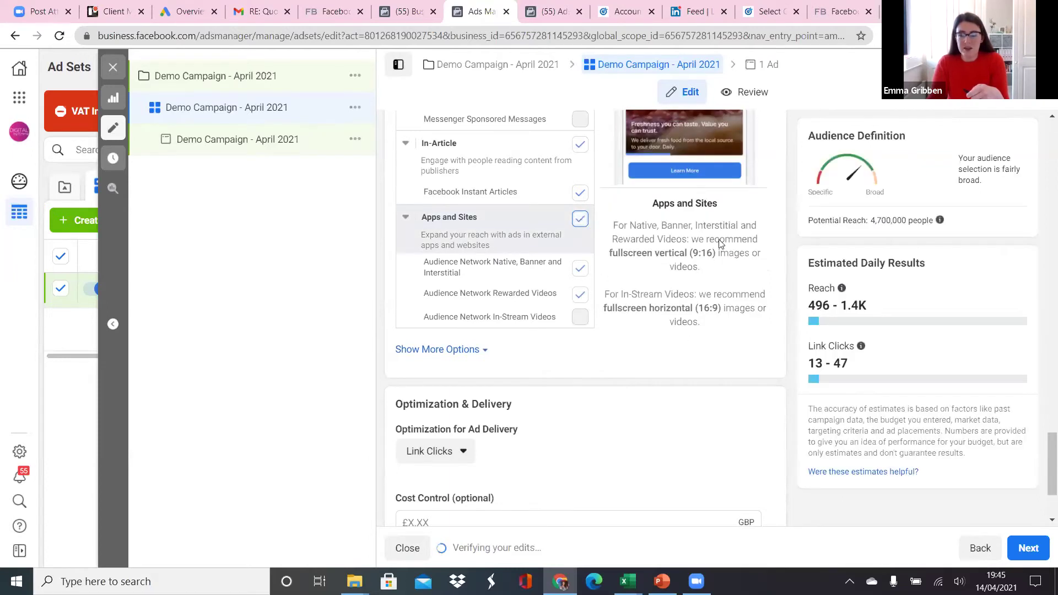
left_click(580, 219)
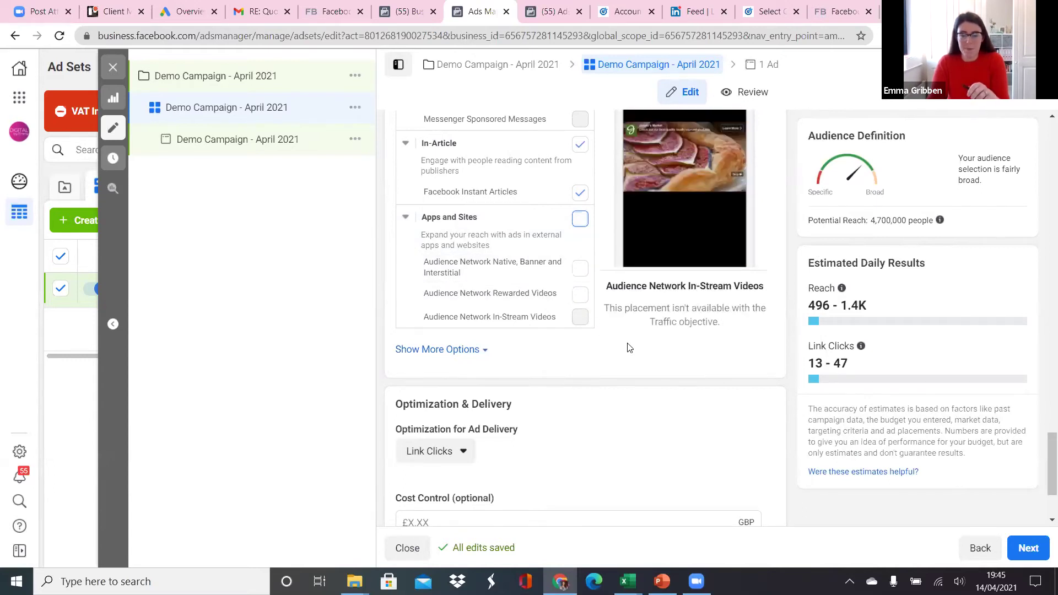
Step: Continue to the ad level and set the ad's Instagram account to digital_by_emma
scroll(671, 350, "down", 2)
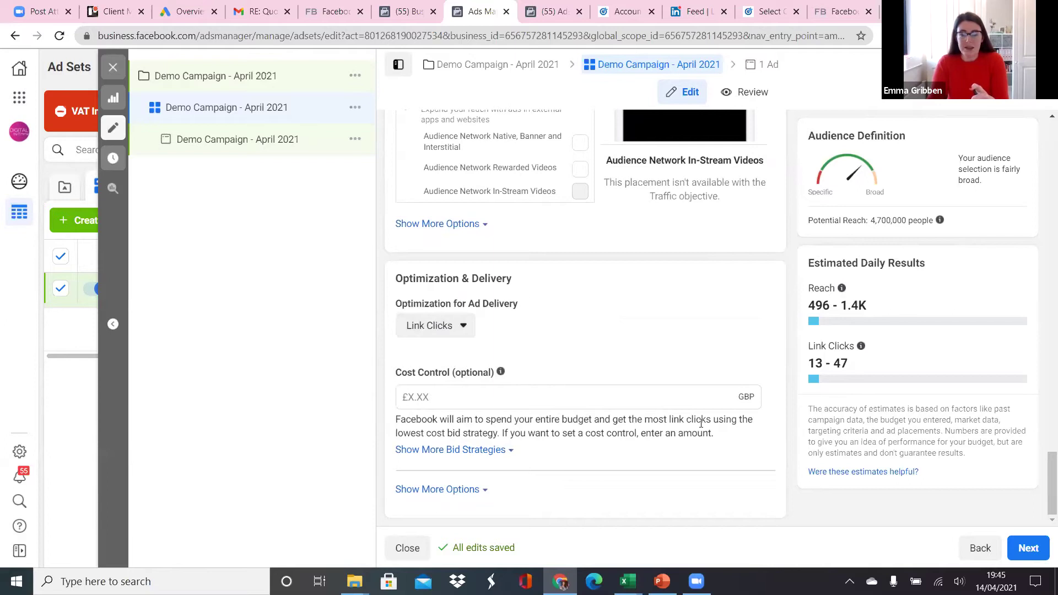
left_click(1028, 548)
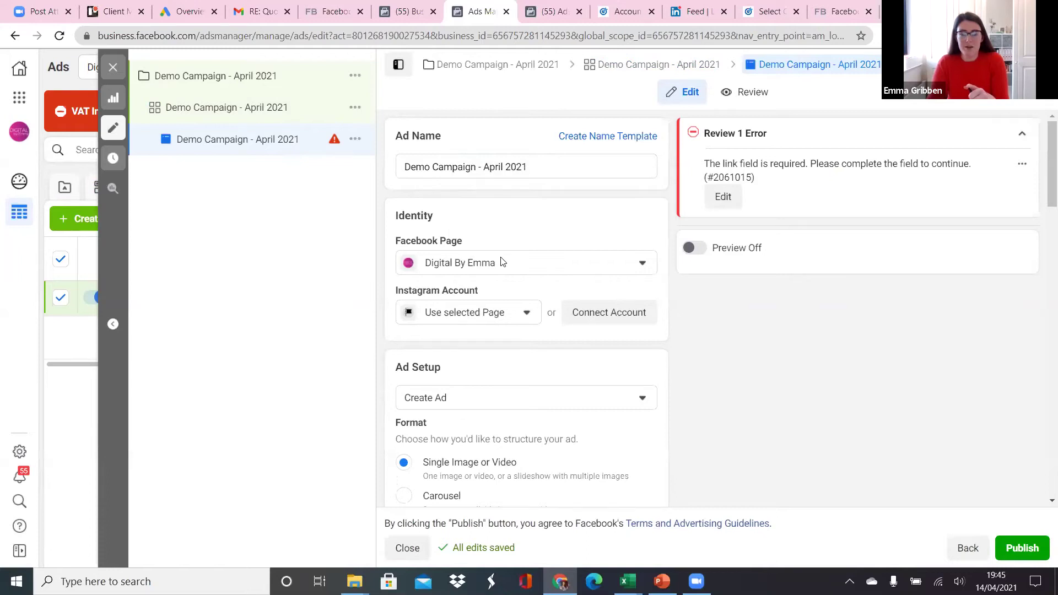
left_click(515, 313)
left_click(488, 370)
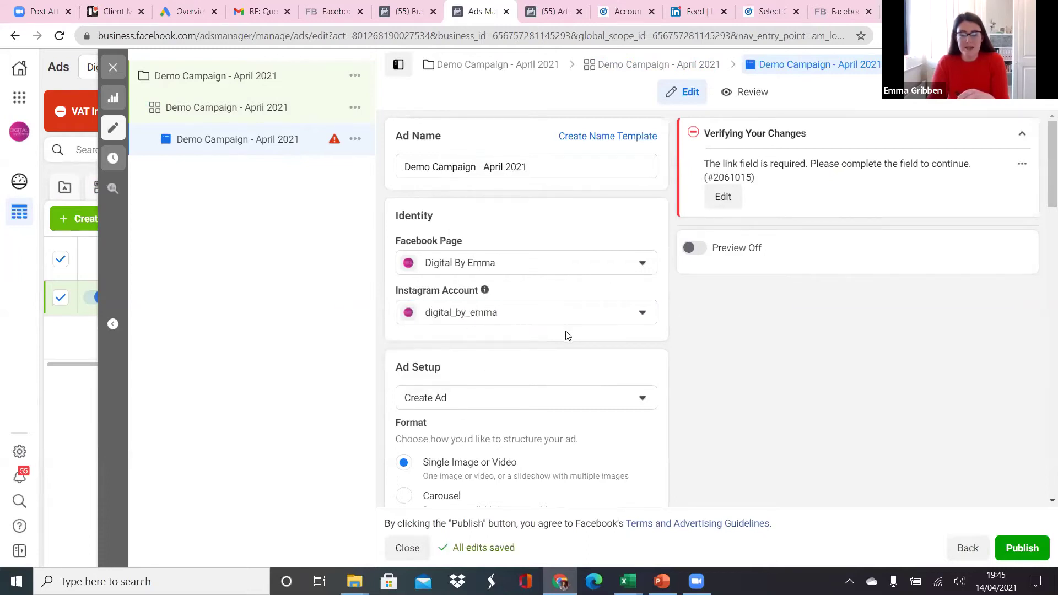
Step: Turn on the preview for the ad
scroll(567, 332, "down", 1)
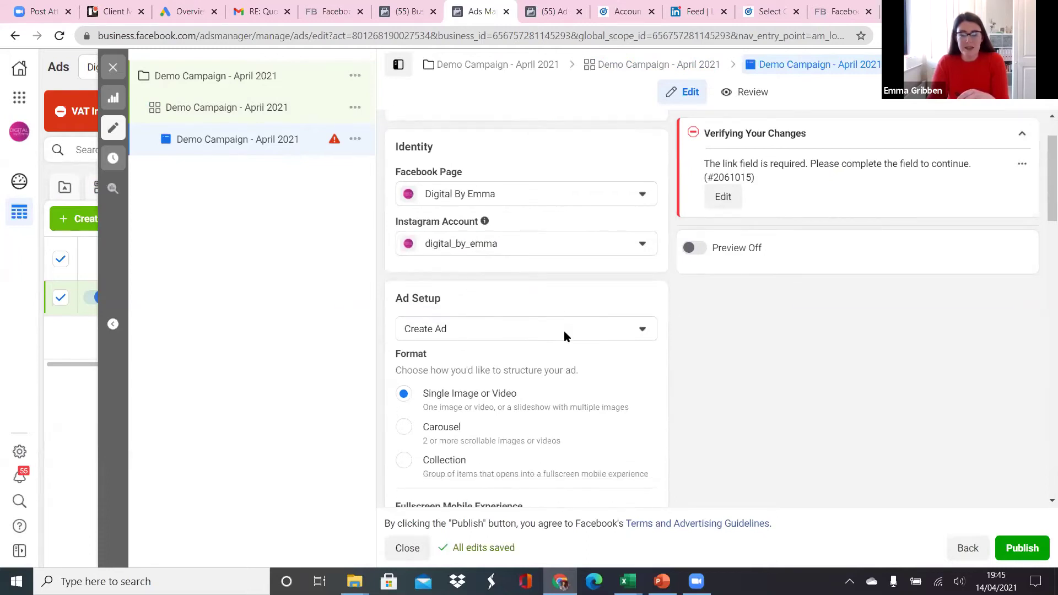
left_click(695, 249)
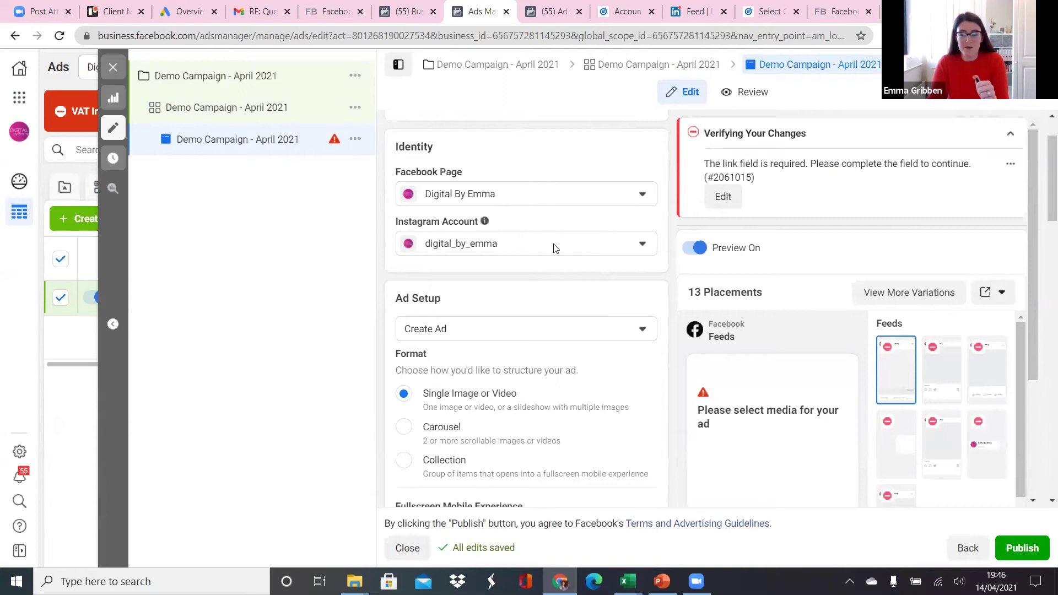
Step: Try the Carousel and Collection ad formats and look over the Instant Experience options for Collection
scroll(557, 255, "down", 1)
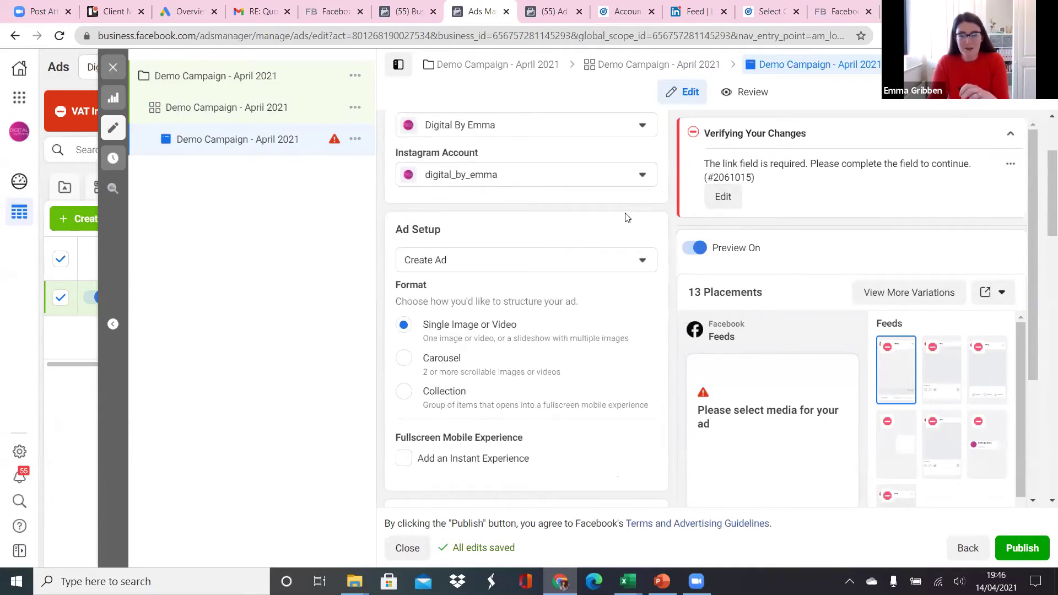
scroll(622, 223, "down", 1)
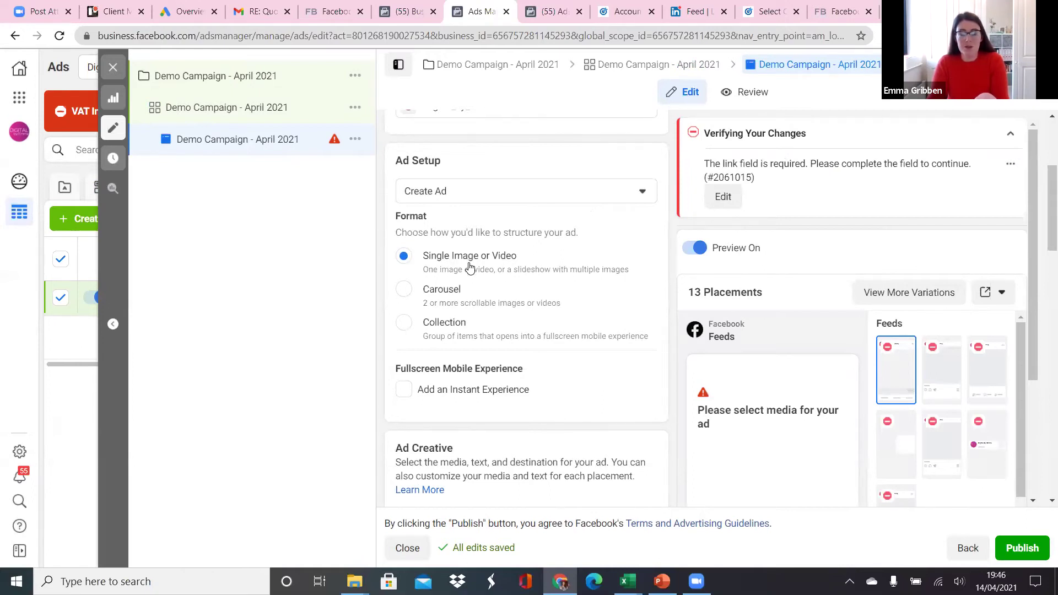
left_click(403, 291)
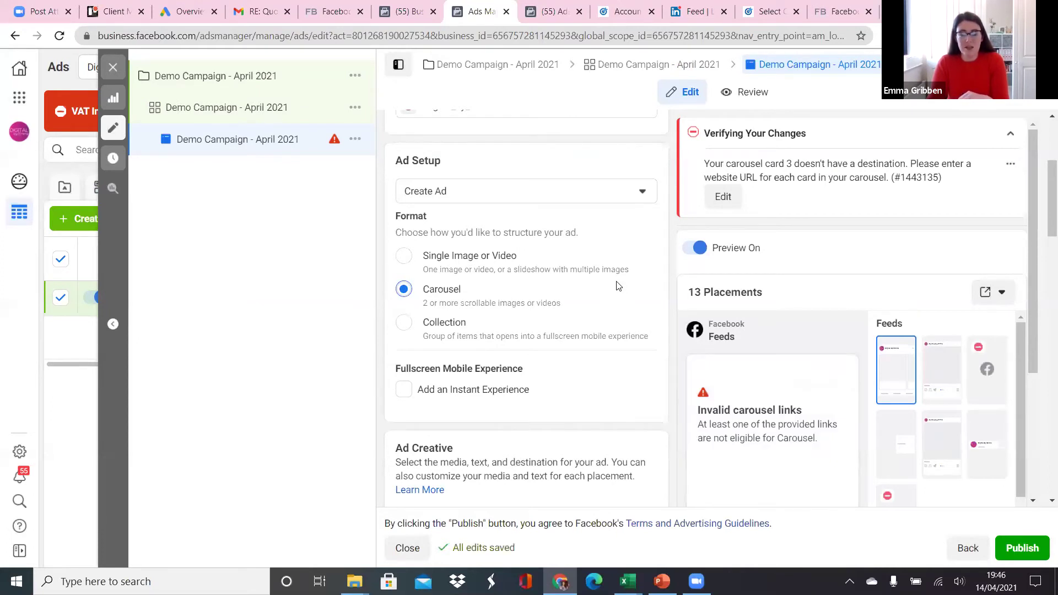
scroll(617, 285, "down", 1)
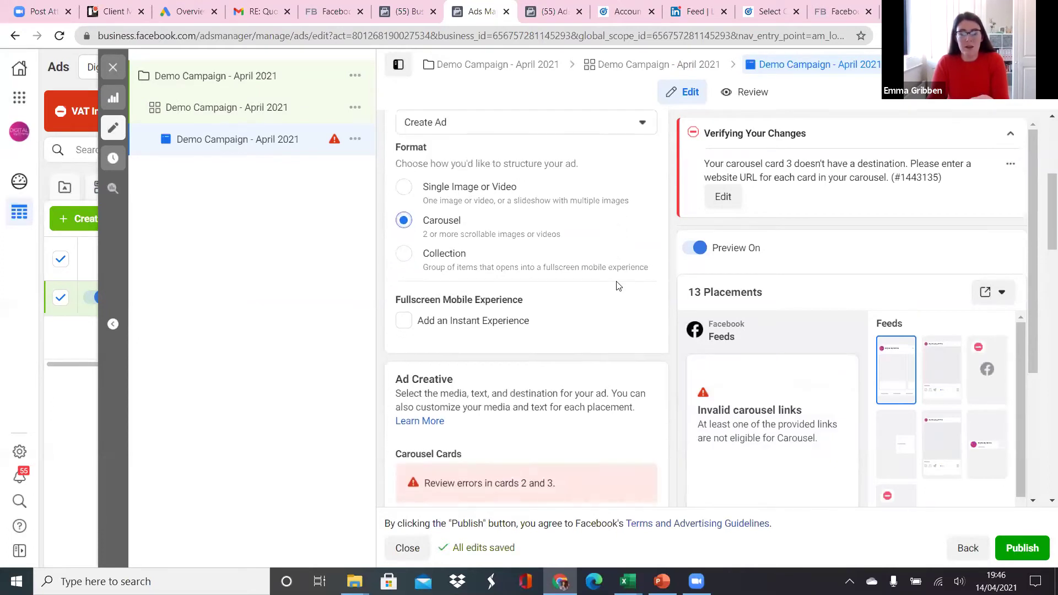
left_click(404, 254)
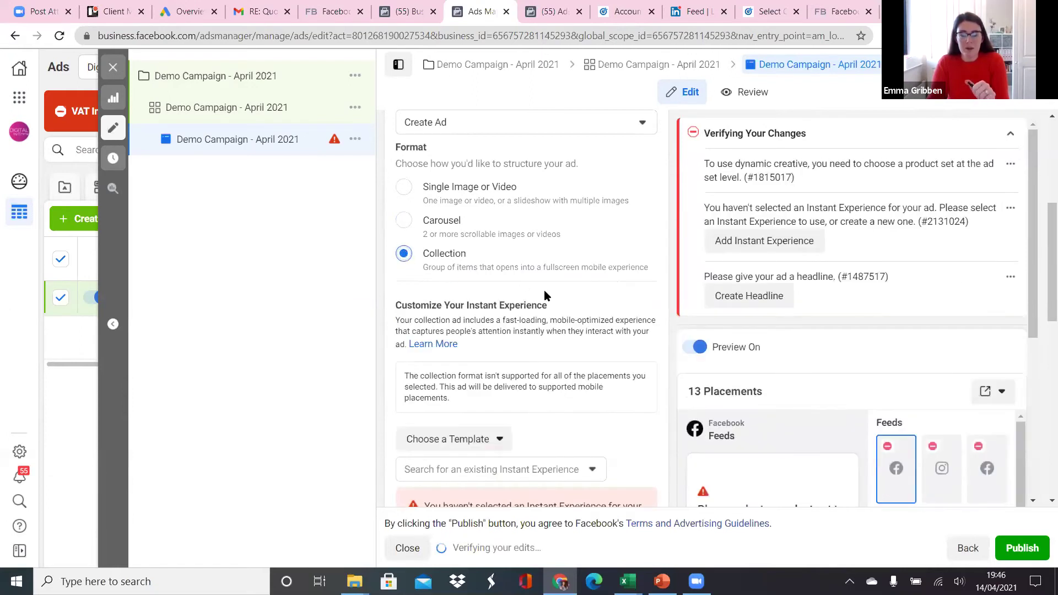
scroll(544, 298, "down", 2)
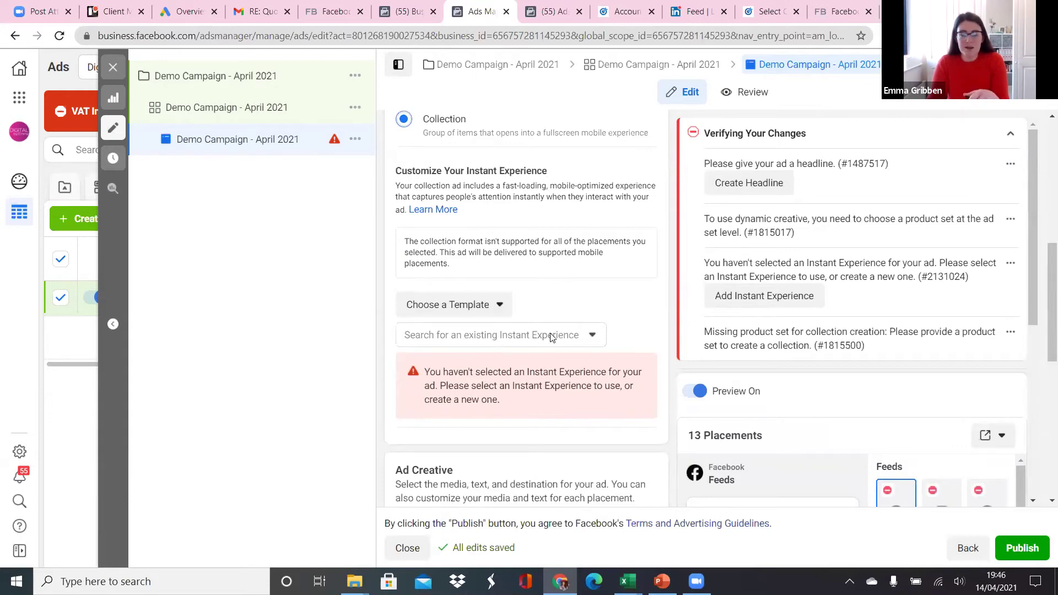
scroll(550, 336, "up", 1)
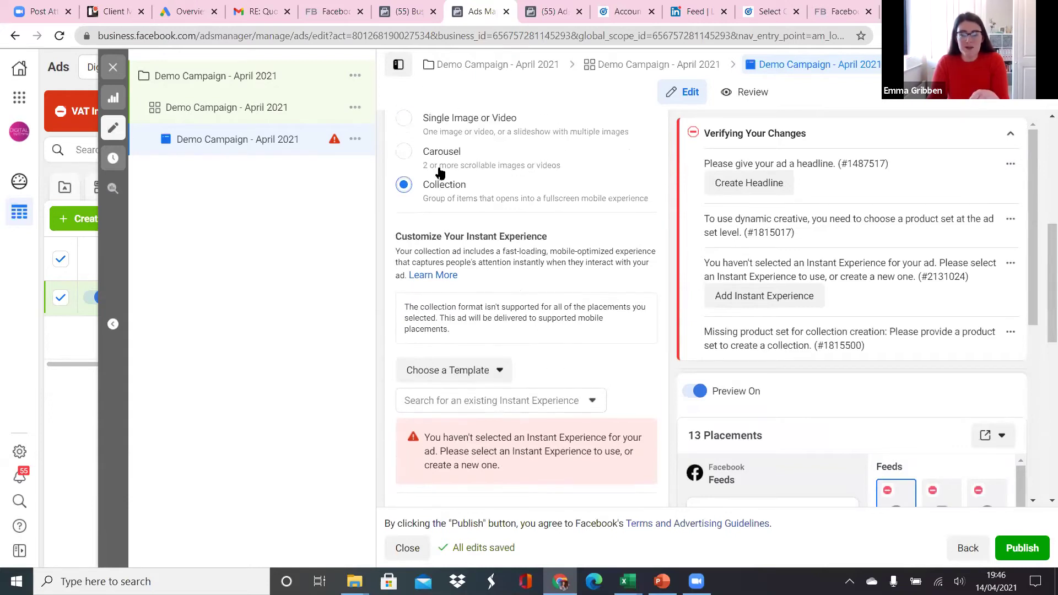
Step: Set the ad format to Carousel and look over the fields of the first carousel card
left_click(403, 158)
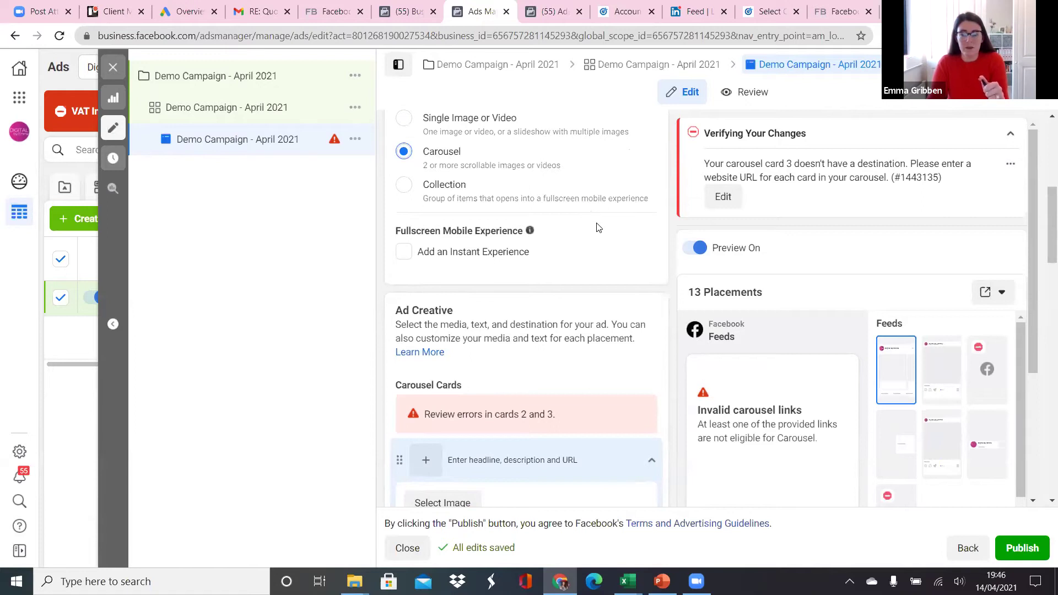
scroll(598, 227, "down", 1)
scroll(598, 228, "down", 1)
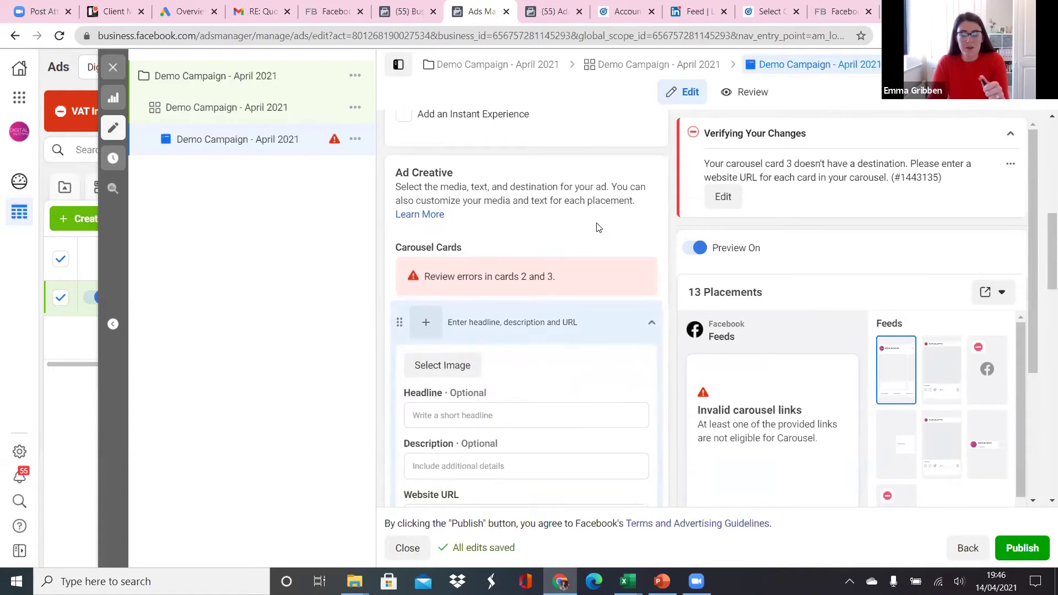
scroll(611, 238, "down", 1)
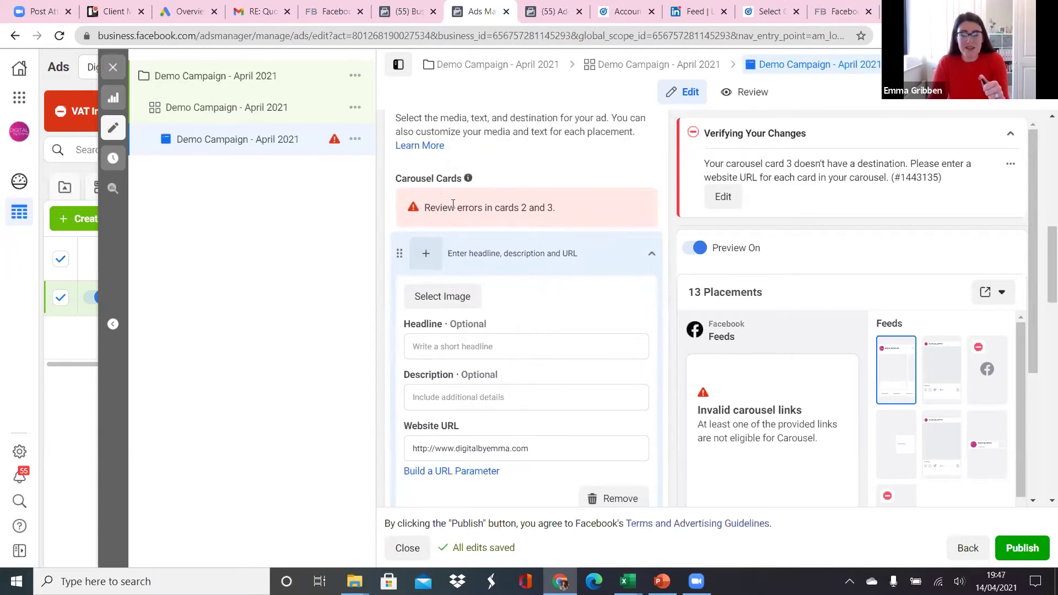
scroll(453, 205, "down", 1)
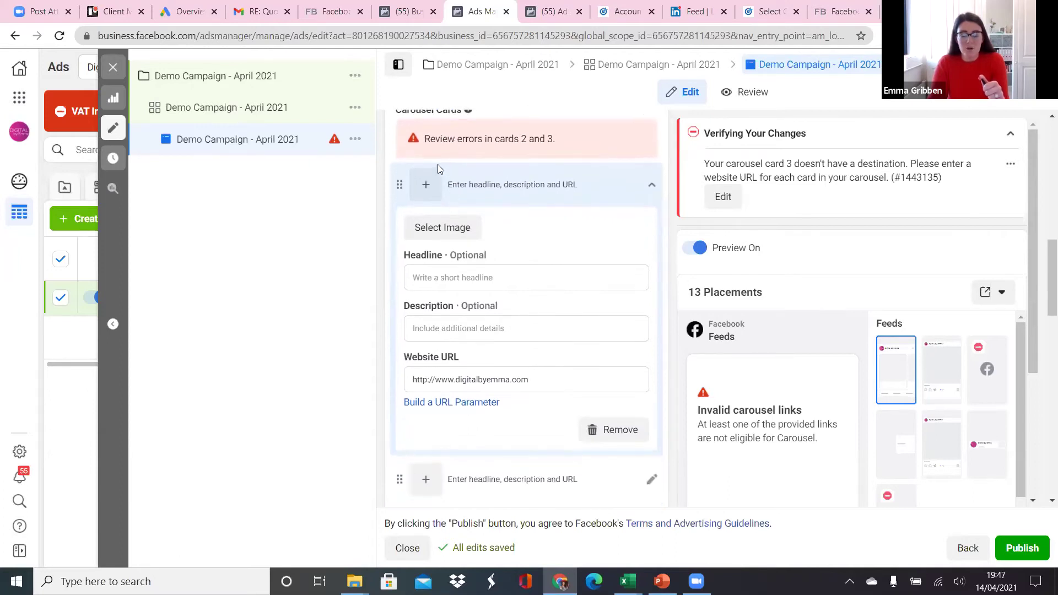
scroll(433, 168, "up", 1)
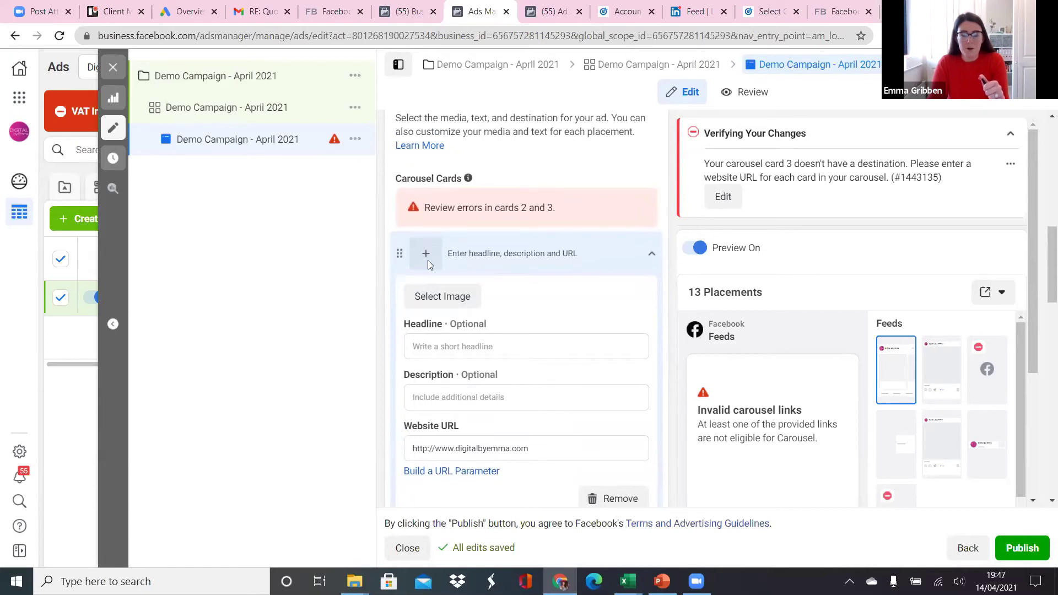
Step: Set the first carousel card's image to the dan-smedley phone photo from the account images
left_click(454, 300)
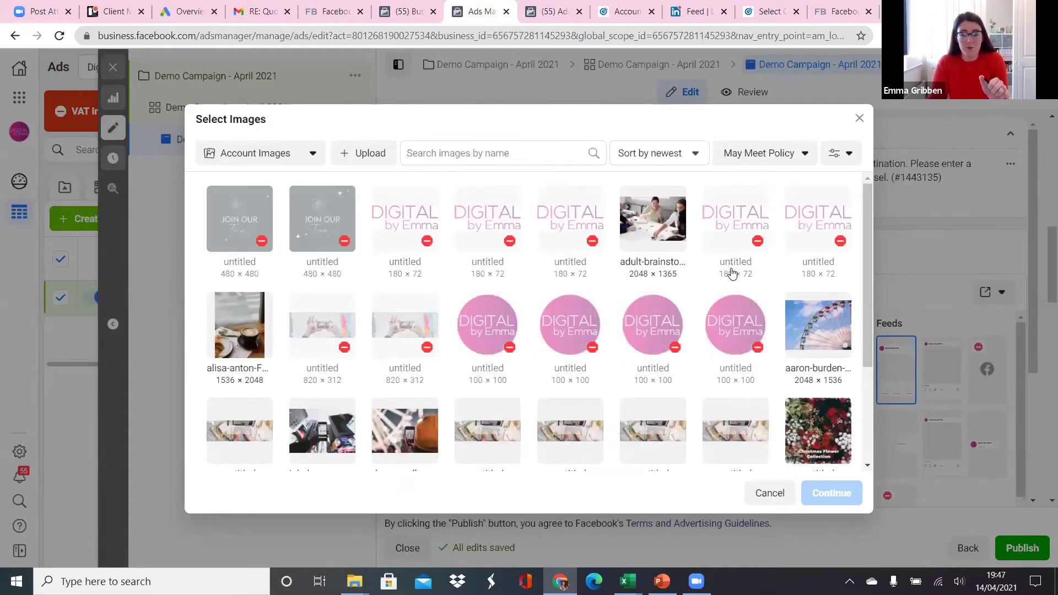
scroll(731, 269, "down", 1)
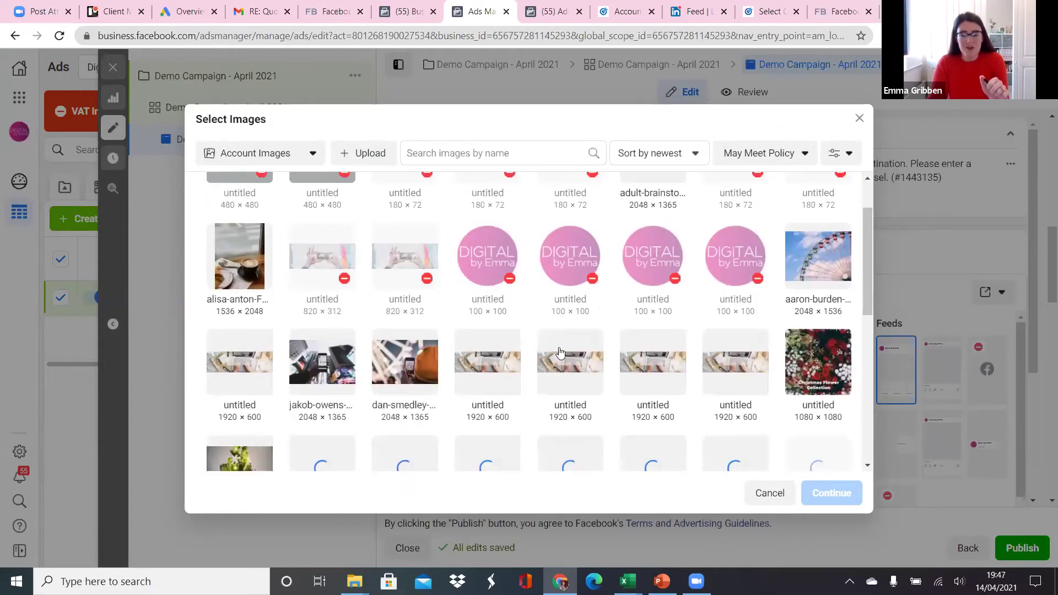
left_click(409, 361)
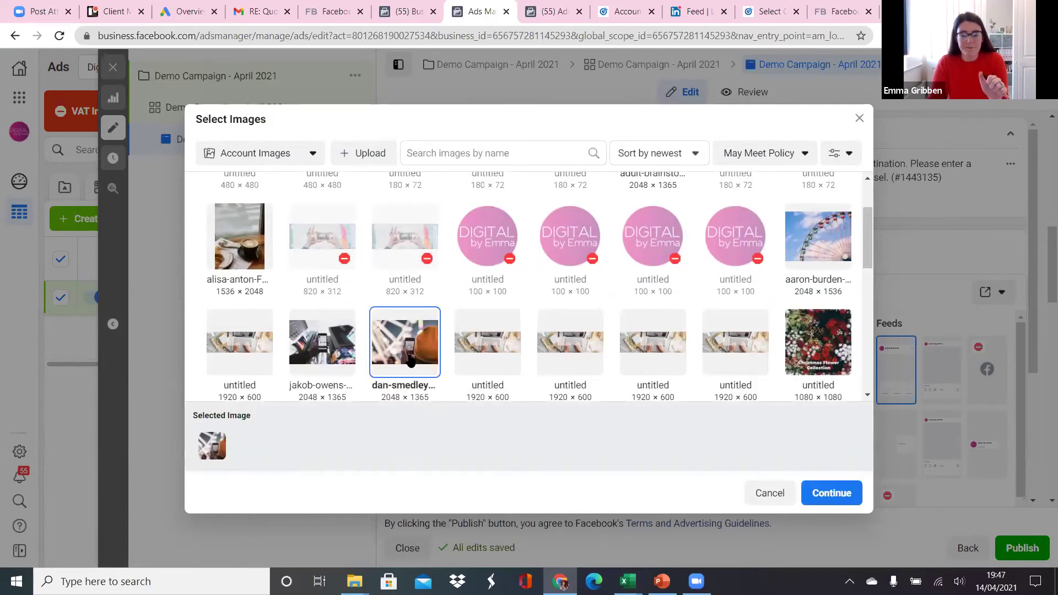
left_click(832, 493)
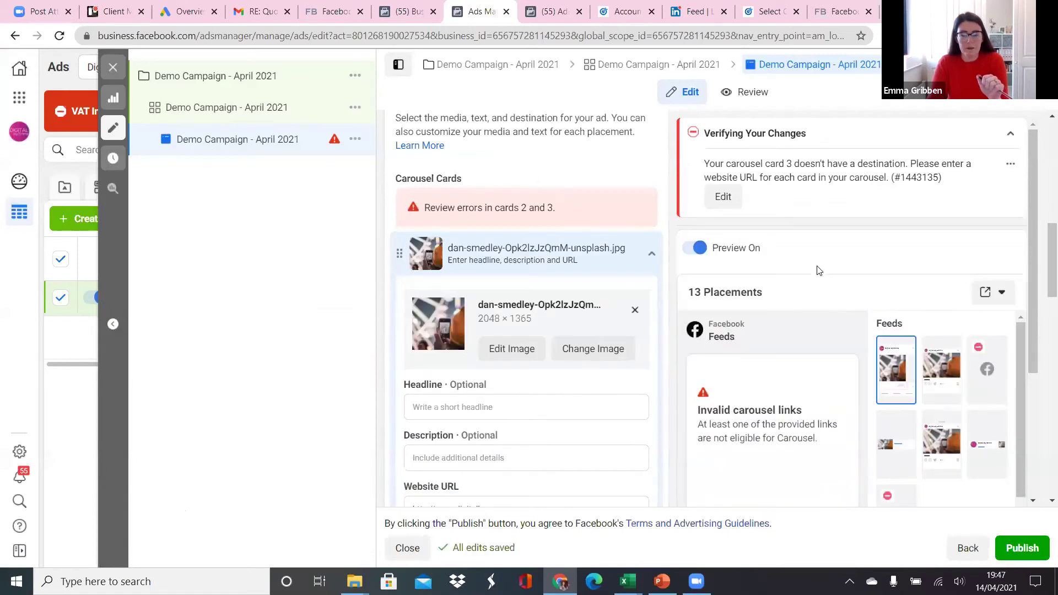
Step: Review the placement previews and the first card's headline, description and website URL fields
scroll(818, 275, "down", 1)
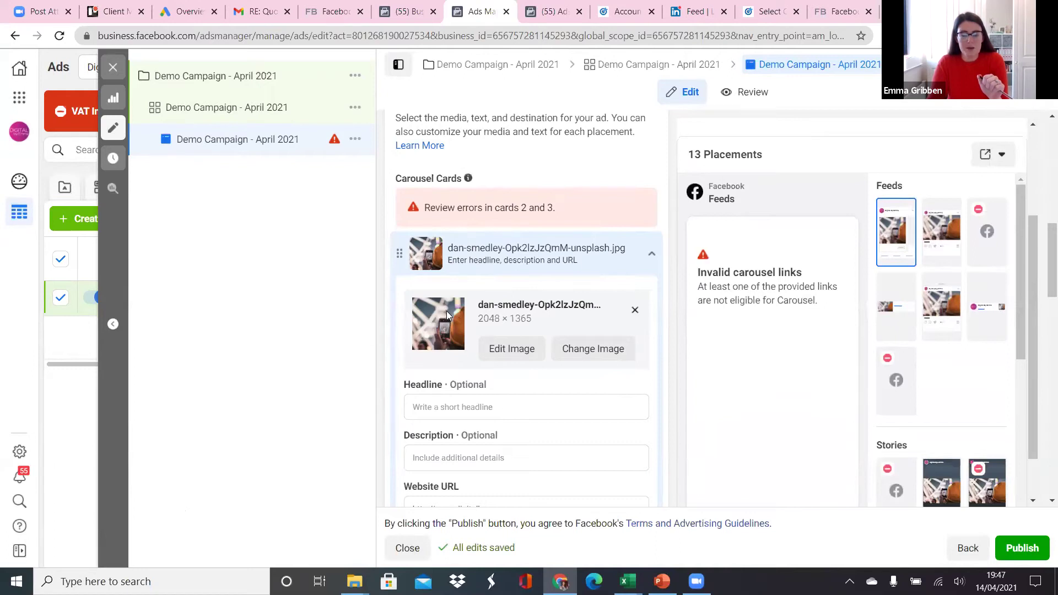
left_click(461, 409)
scroll(467, 447, "down", 1)
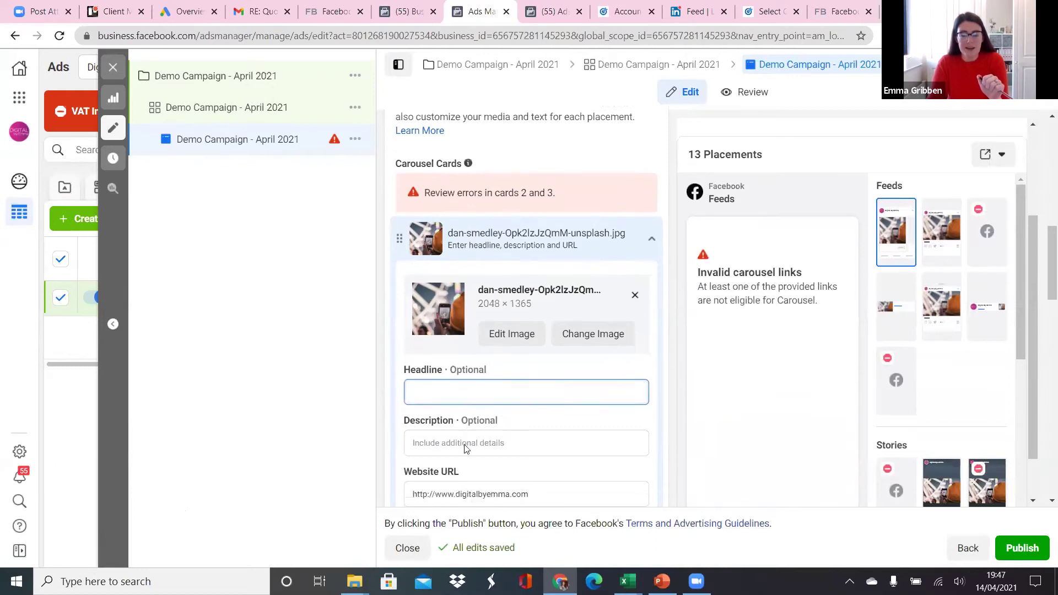
left_click(459, 385)
left_click(504, 440)
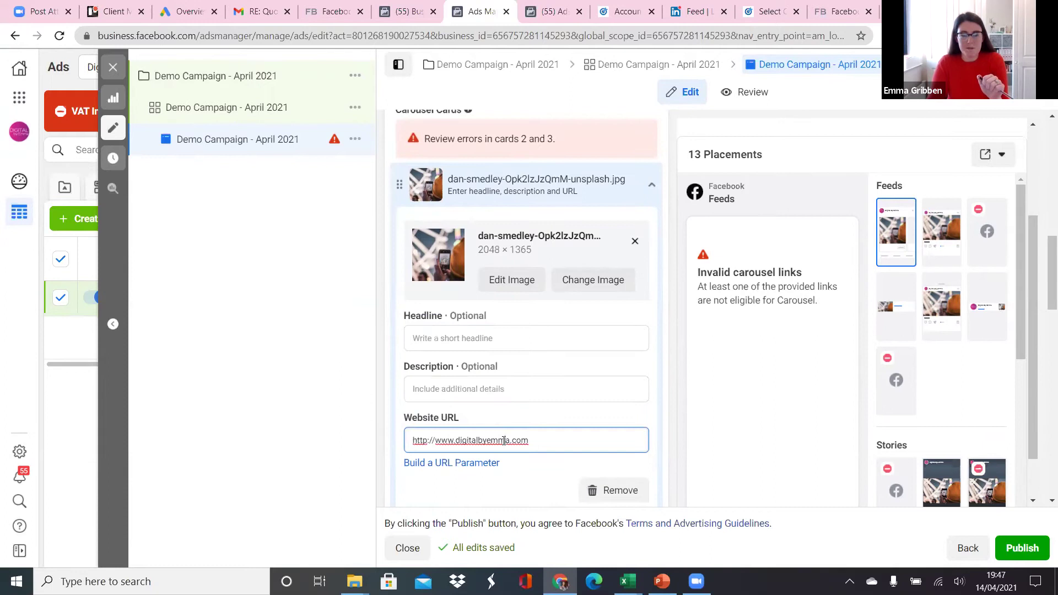
left_click(459, 340)
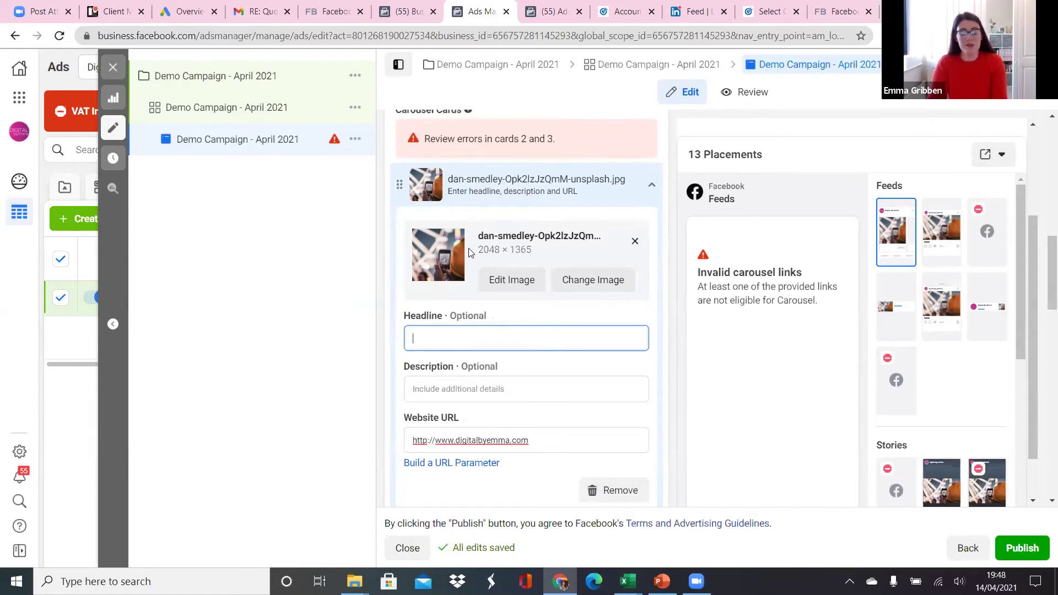
Step: Open Unsplash in a new browser tab and search its photos for "healthy eating"
key("ctrl+t")
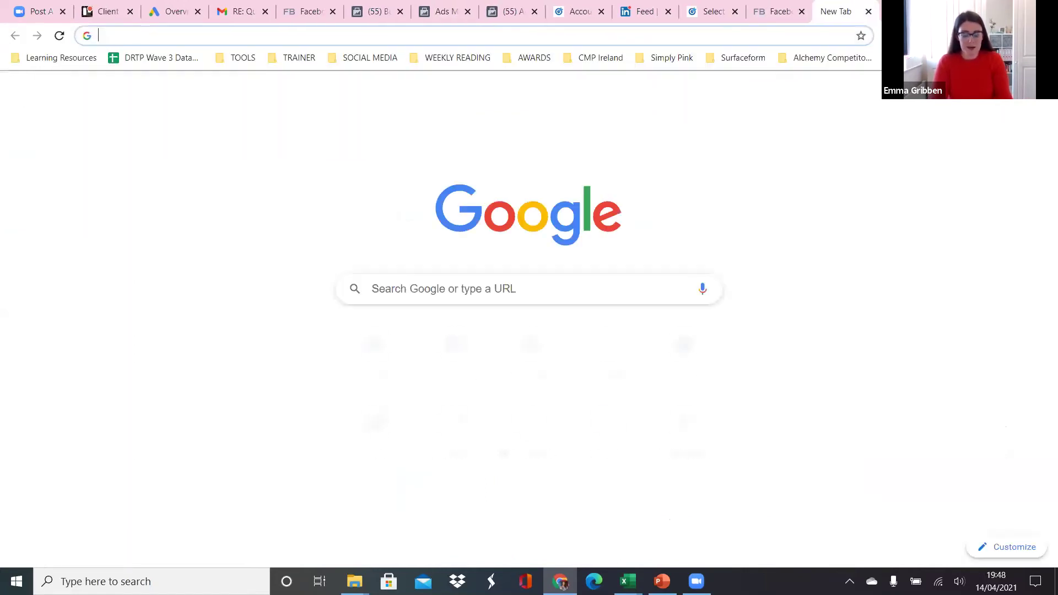
type("unsplash")
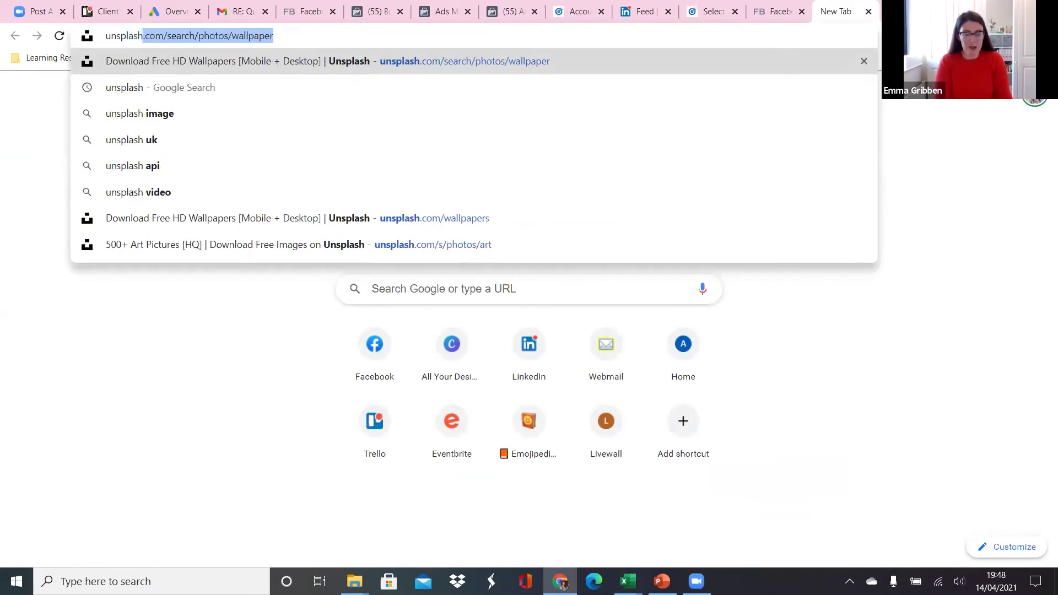
key("Return")
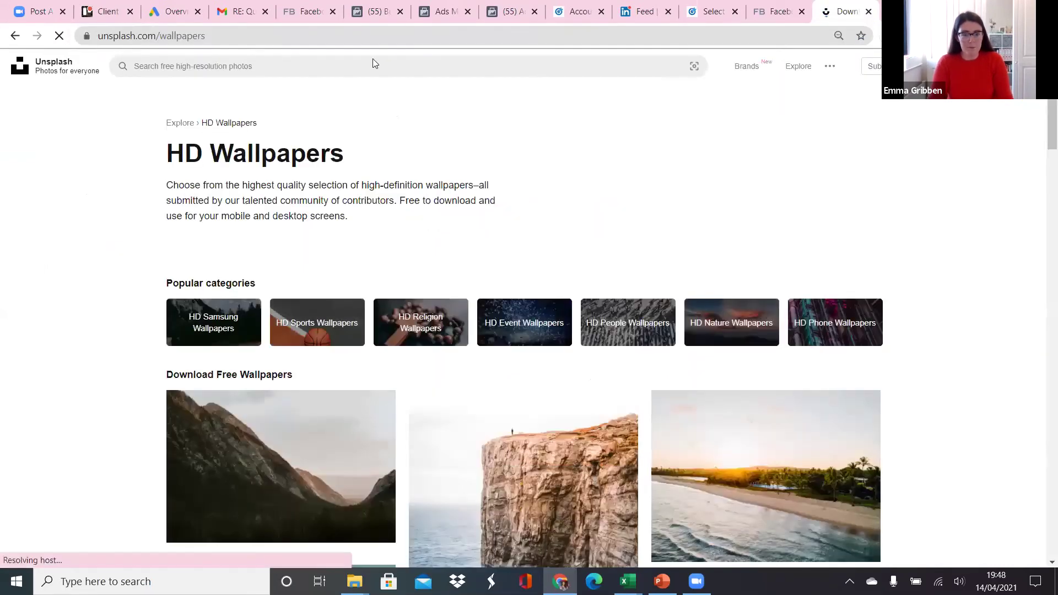
left_click(305, 71)
type("healthy")
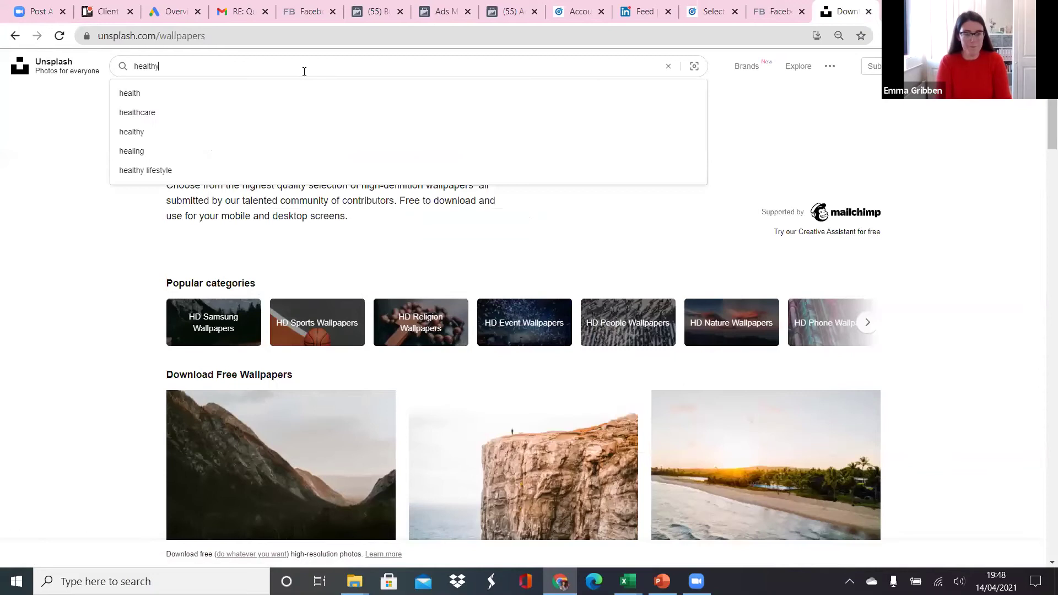
type(" eating")
key("Return")
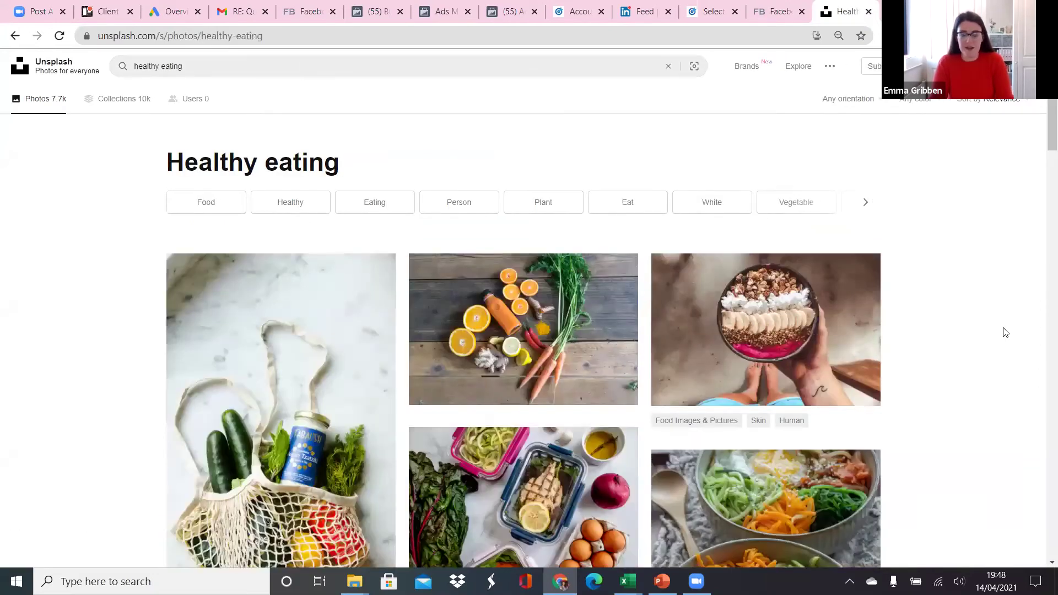
Step: Download the photo of meal-prep containers with eggs and the photo of smoothies with berries on a kitchen counter
scroll(984, 334, "down", 3)
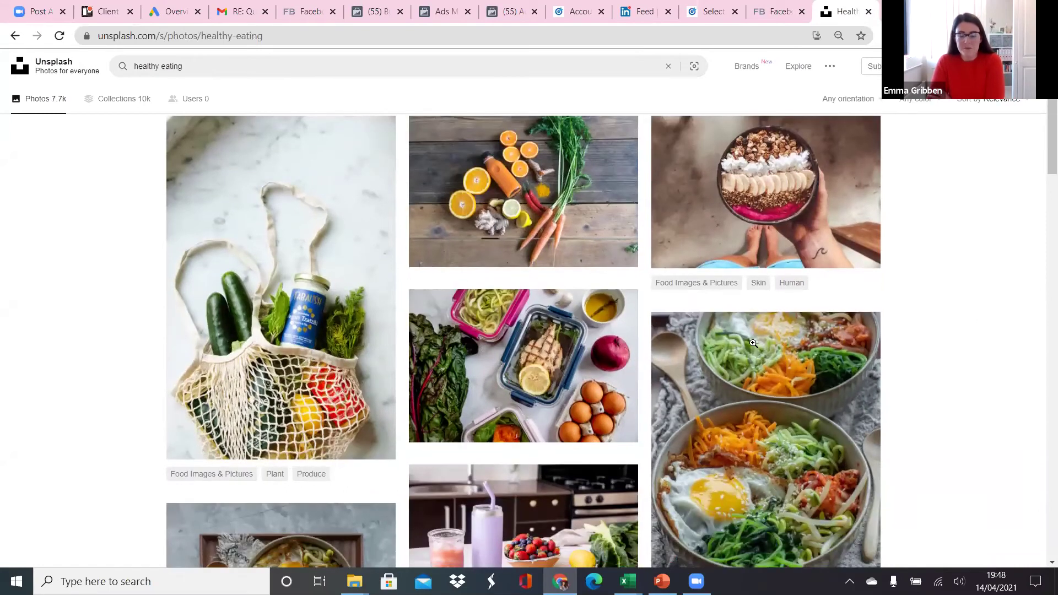
left_click(616, 423)
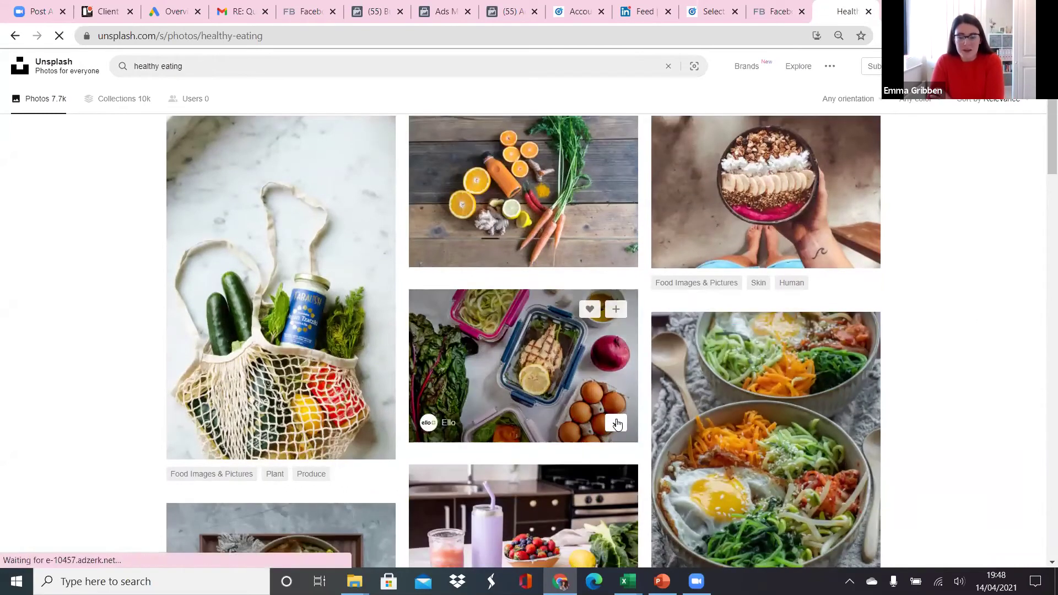
scroll(628, 332, "down", 3)
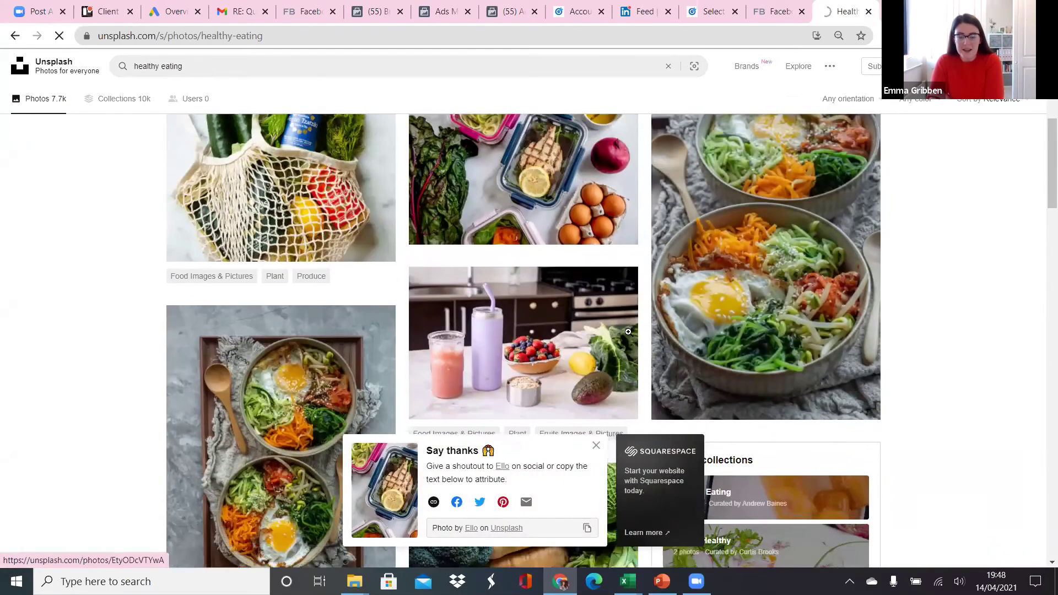
scroll(628, 331, "down", 2)
left_click(614, 316)
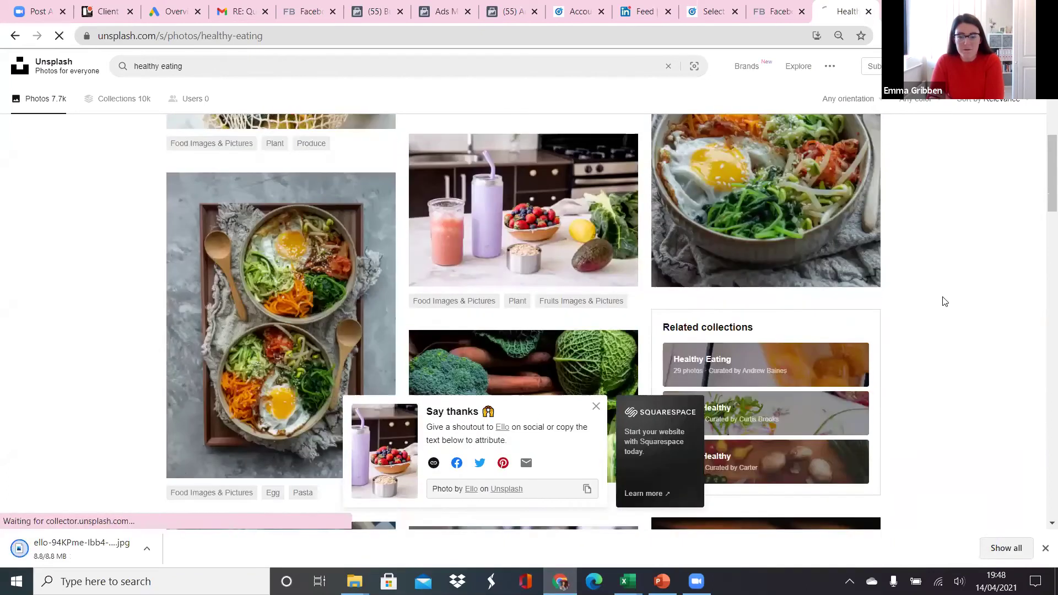
Step: Download the photo of the broccoli and cauliflower bowl and the photo of hands holding a white salad bowl
scroll(943, 301, "down", 6)
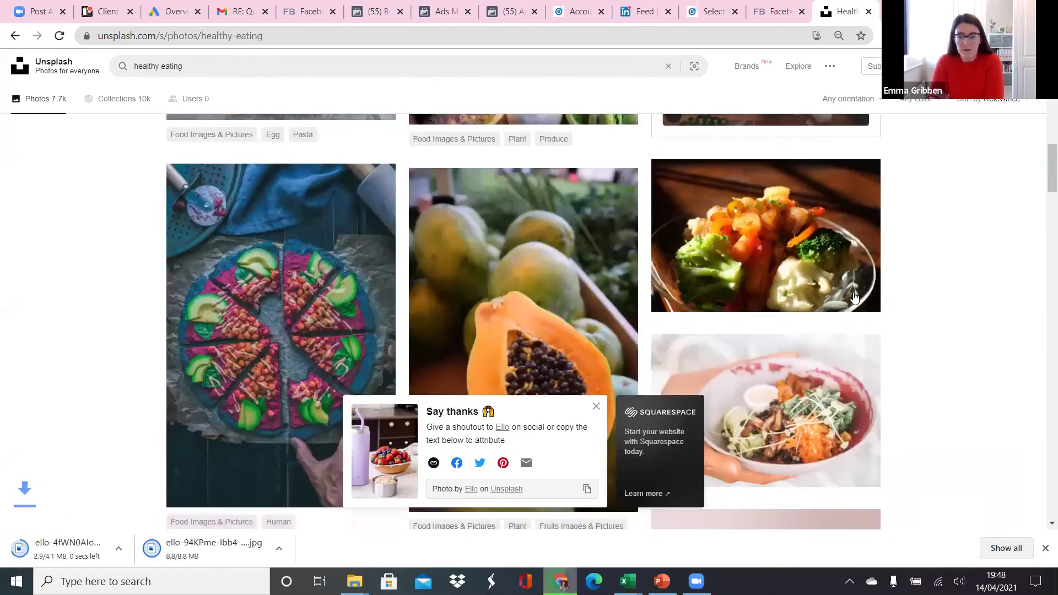
left_click(857, 293)
scroll(919, 307, "down", 1)
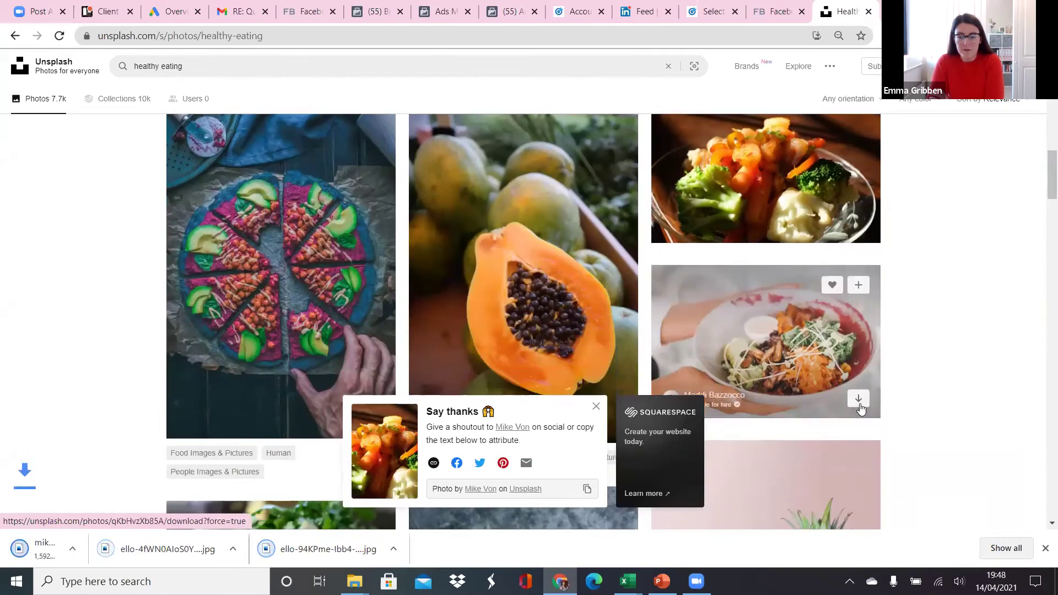
left_click(859, 400)
Step: Download the overhead photo of bananas, strawberries, oranges and a pink smoothie on a white background
scroll(934, 375, "down", 2)
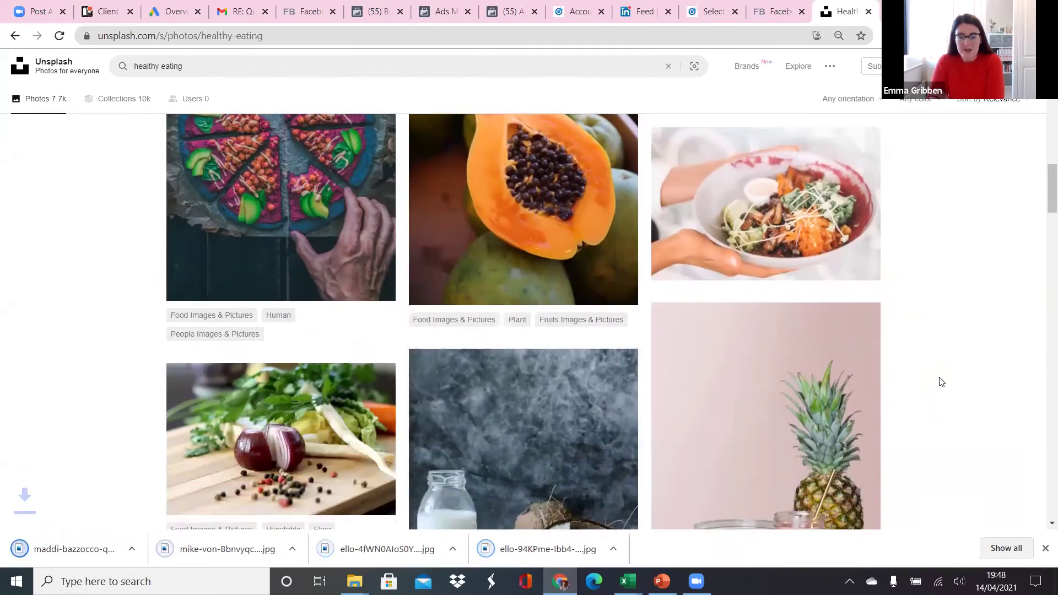
scroll(941, 382, "down", 2)
scroll(939, 374, "down", 1)
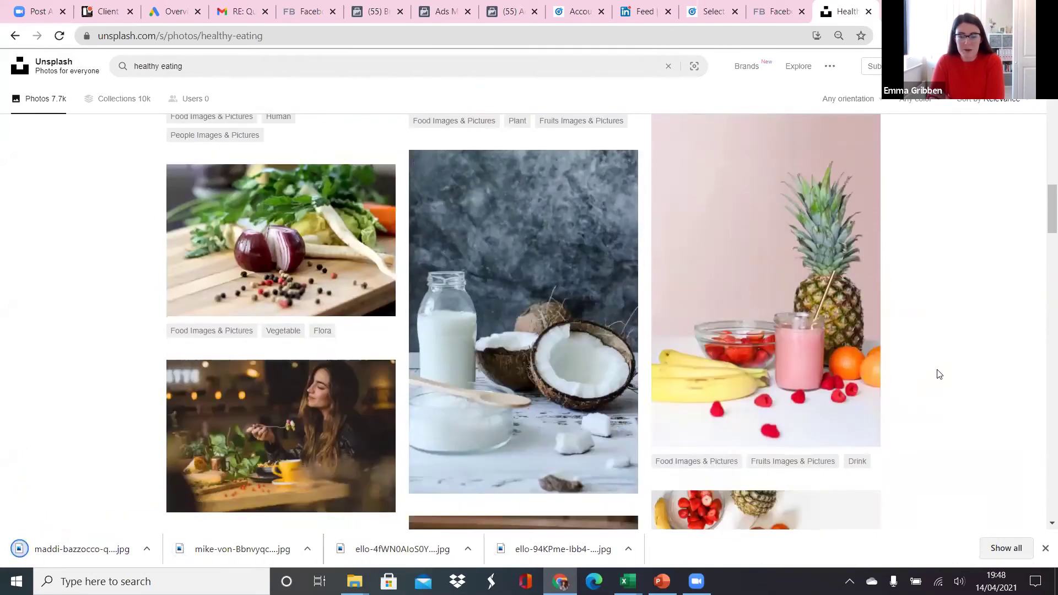
scroll(939, 375, "down", 3)
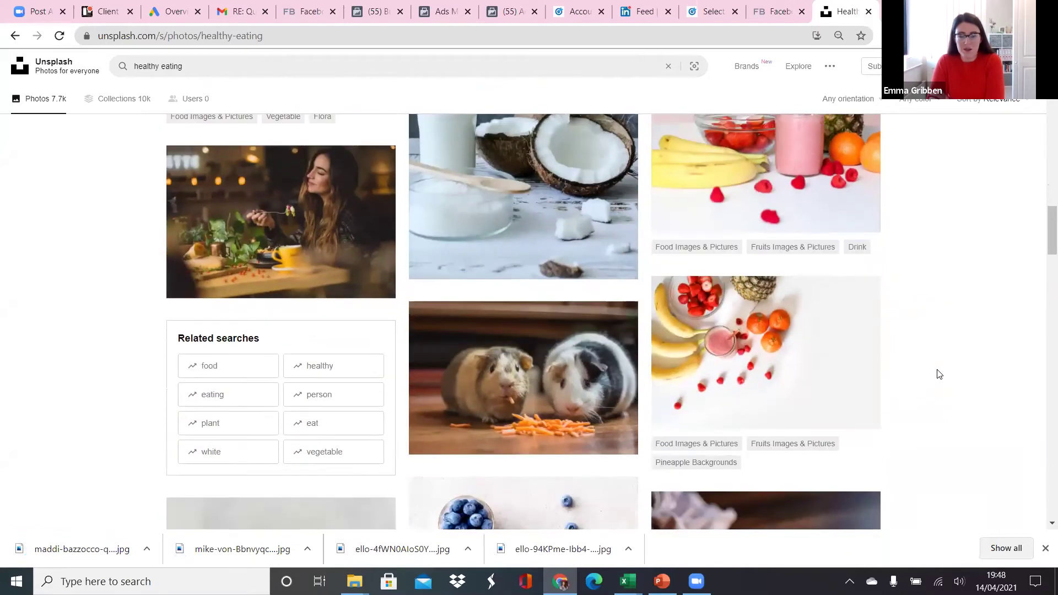
scroll(939, 374, "down", 1)
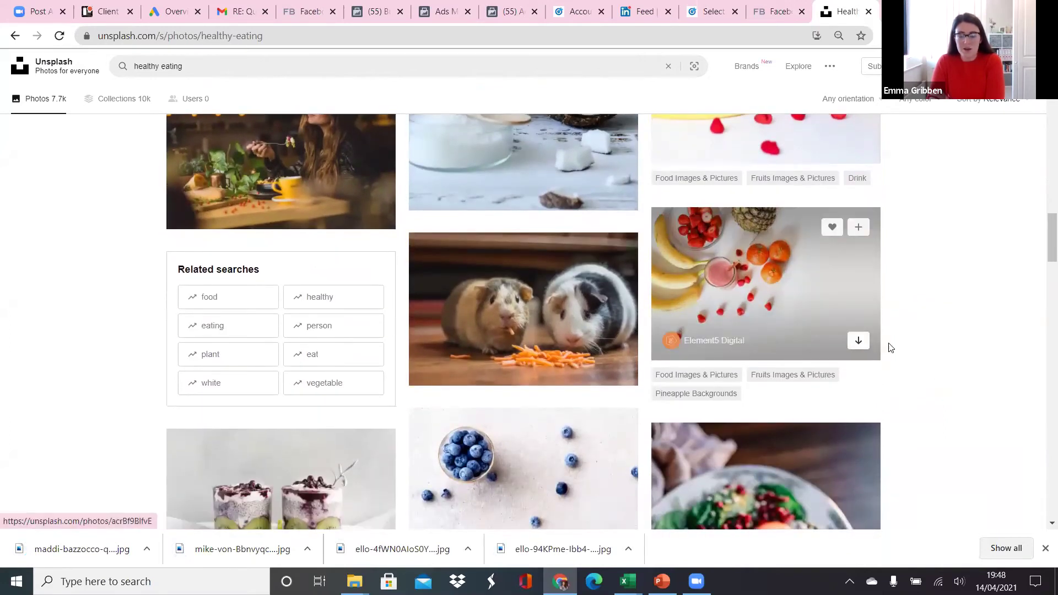
scroll(935, 355, "down", 1)
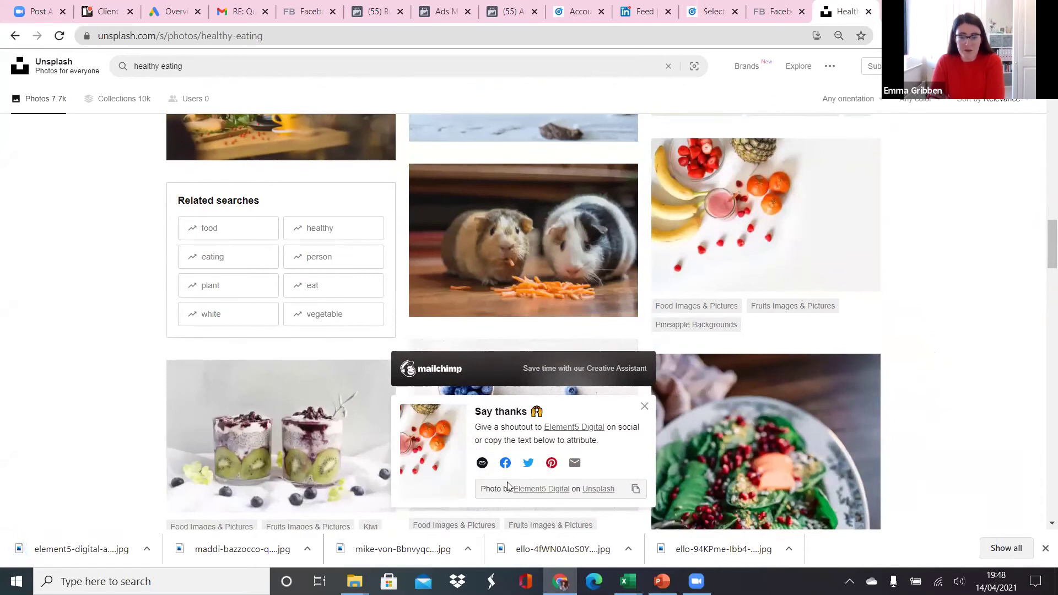
Step: Dismiss the attribution pop-up and download the photo of the colourful vegetable salad surrounded by peppers and tomatoes
scroll(917, 407, "down", 1)
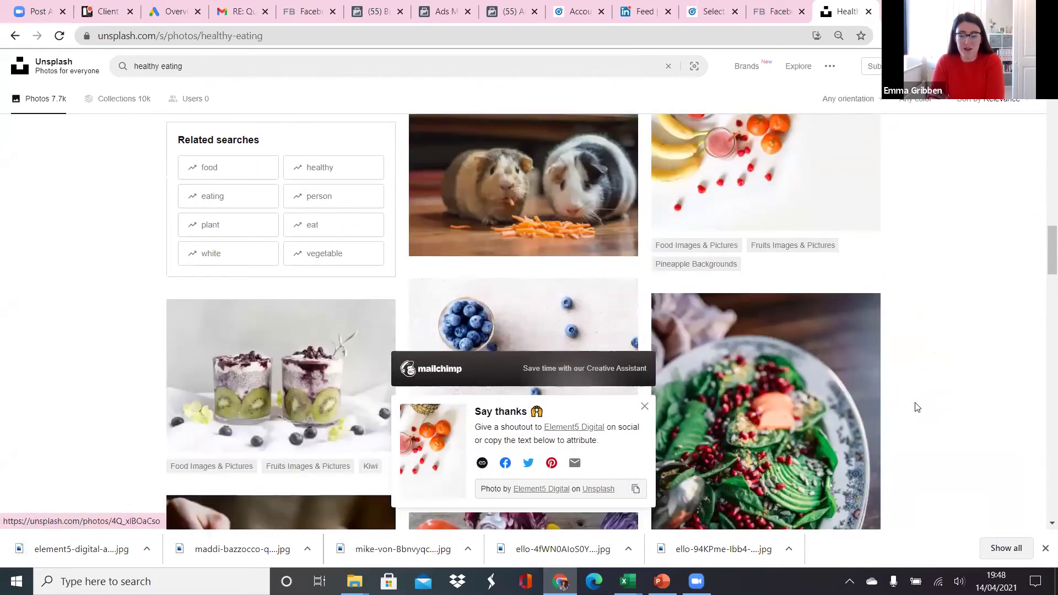
scroll(917, 407, "down", 1)
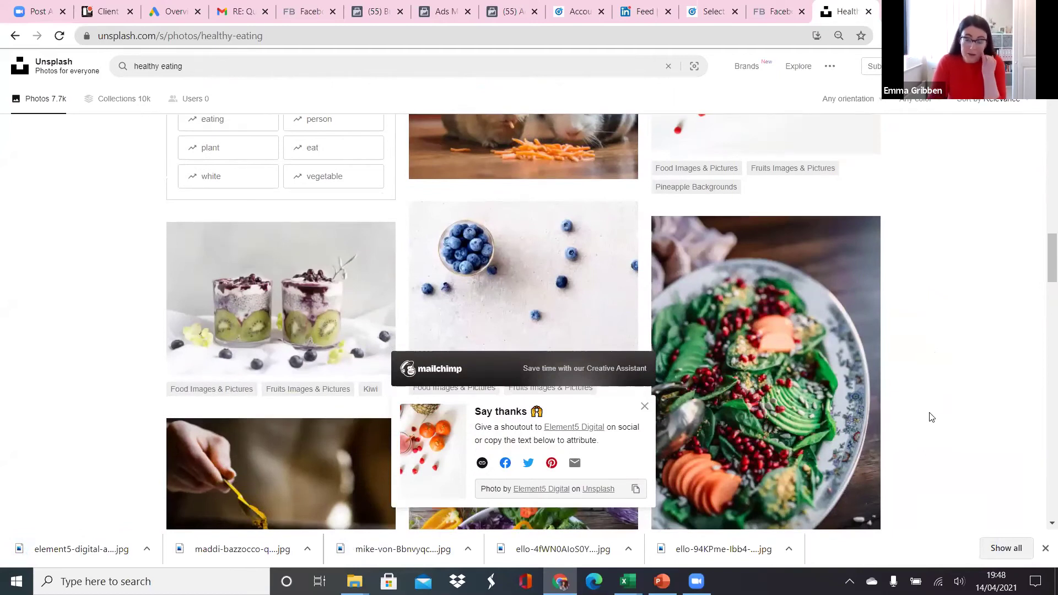
scroll(931, 417, "down", 1)
scroll(930, 416, "down", 3)
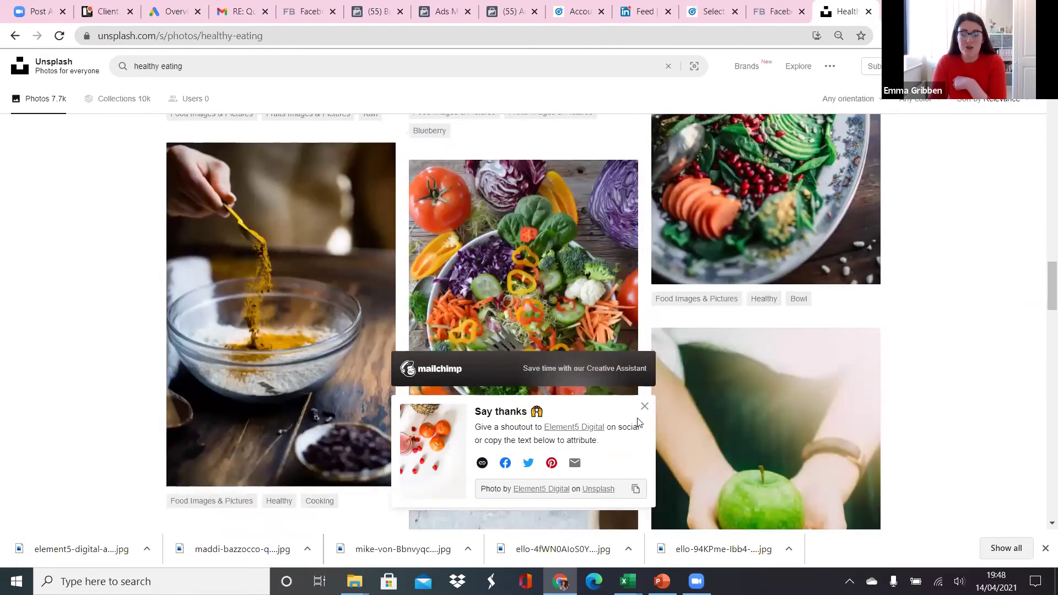
left_click(644, 406)
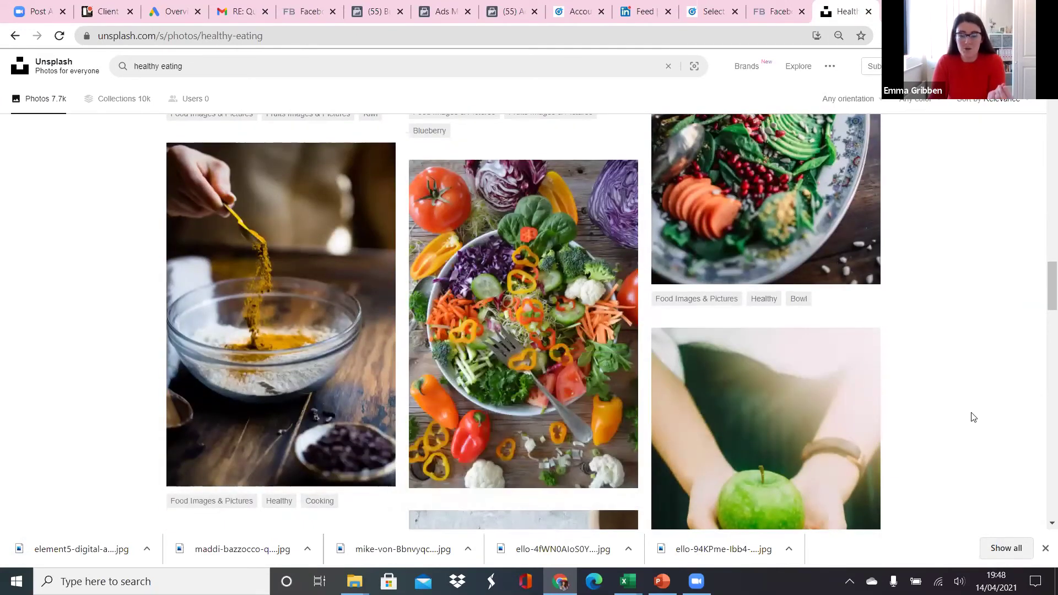
scroll(974, 418, "down", 1)
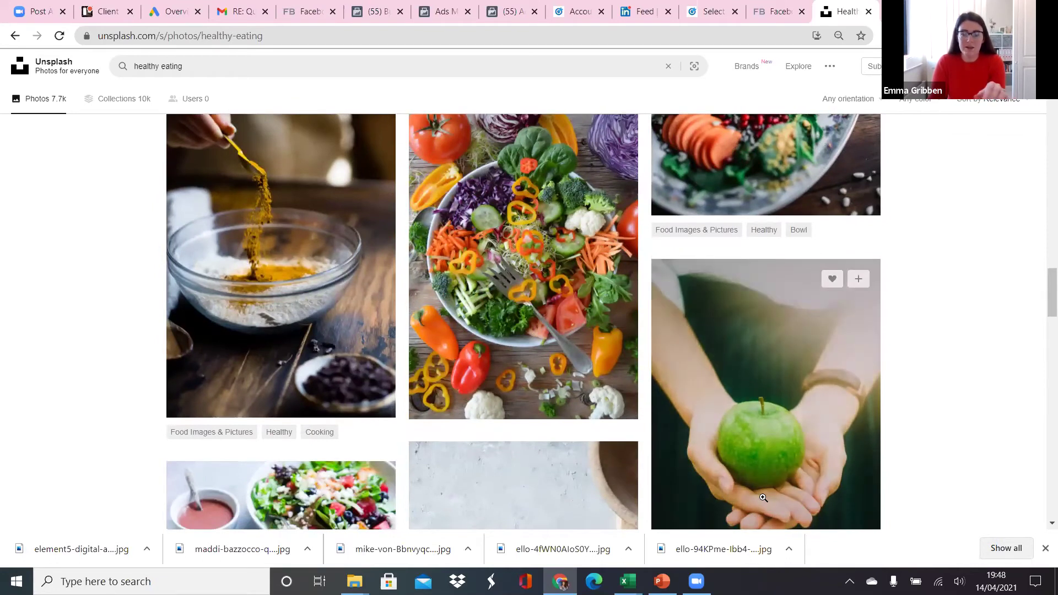
left_click(616, 401)
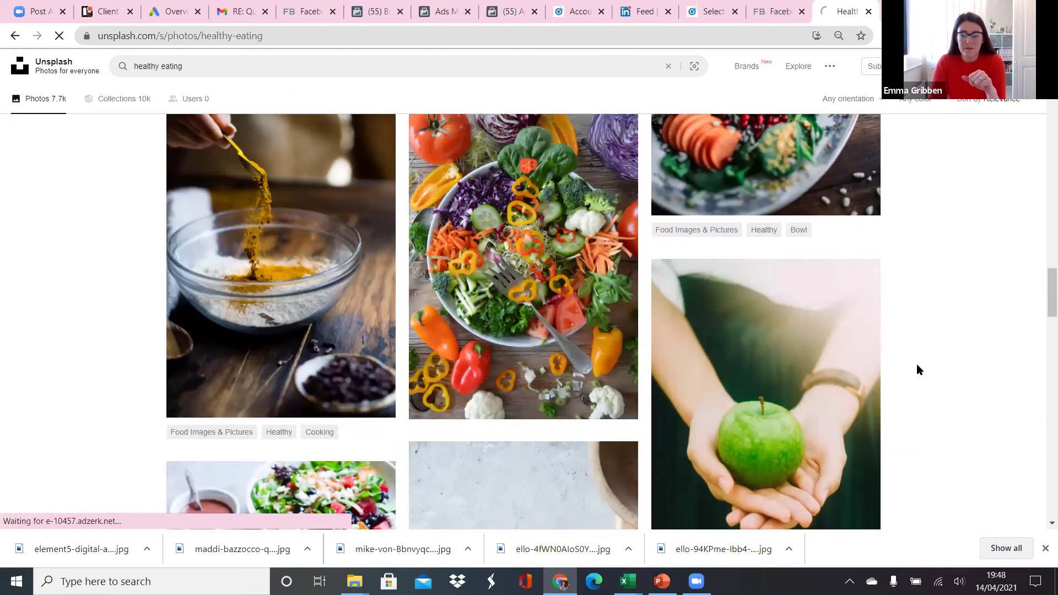
Step: Download the photo of two green salads with a small bowl of pink dressing
scroll(931, 368, "down", 3)
scroll(935, 371, "down", 1)
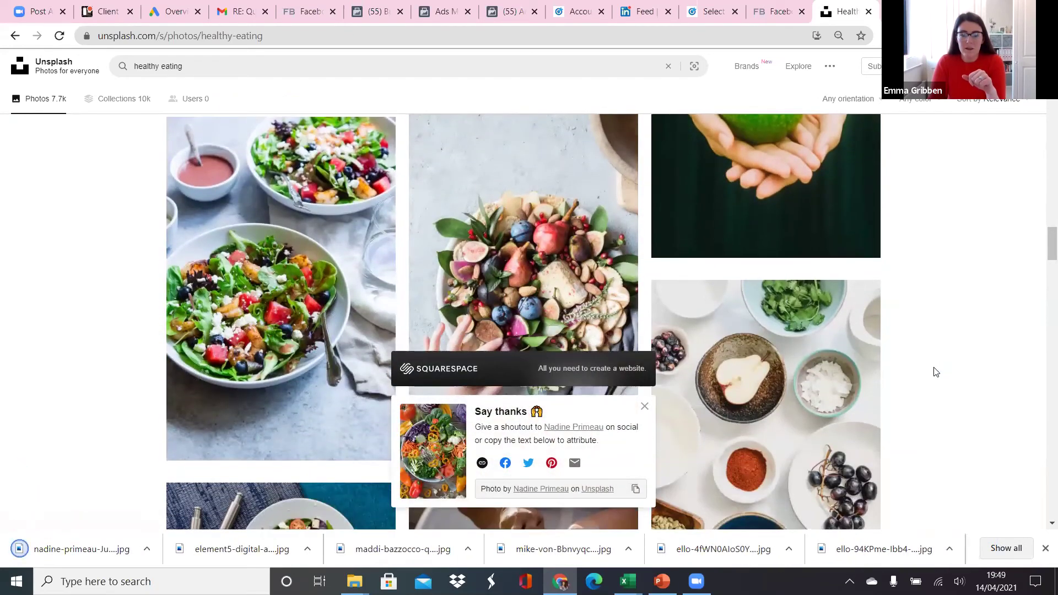
left_click(373, 443)
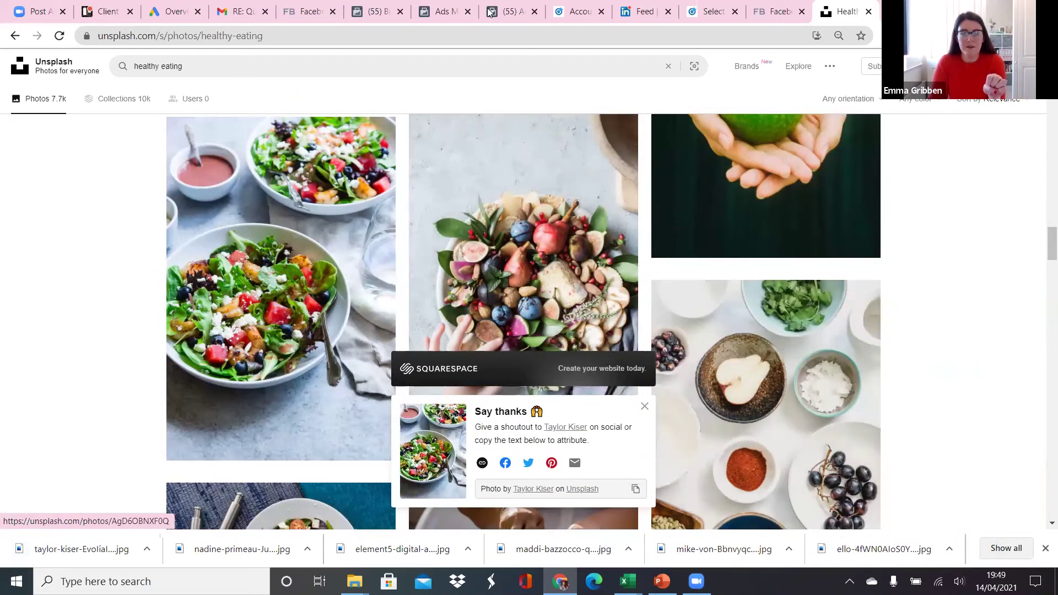
Step: Return to Ads Manager, deselect the first carousel card's current image and open the file picker for uploading a replacement
left_click(509, 11)
left_click(440, 7)
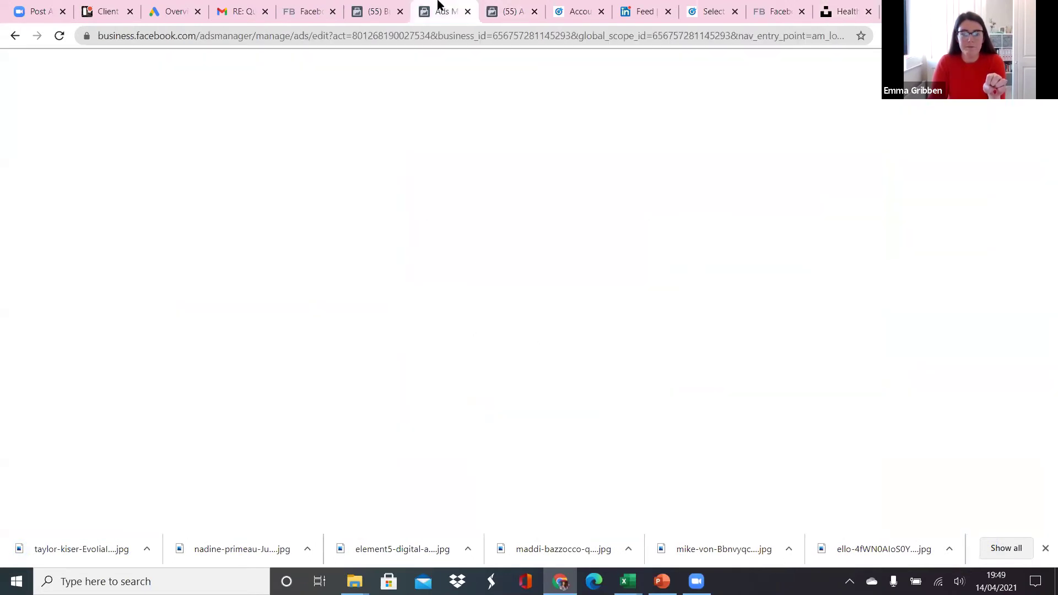
left_click(578, 284)
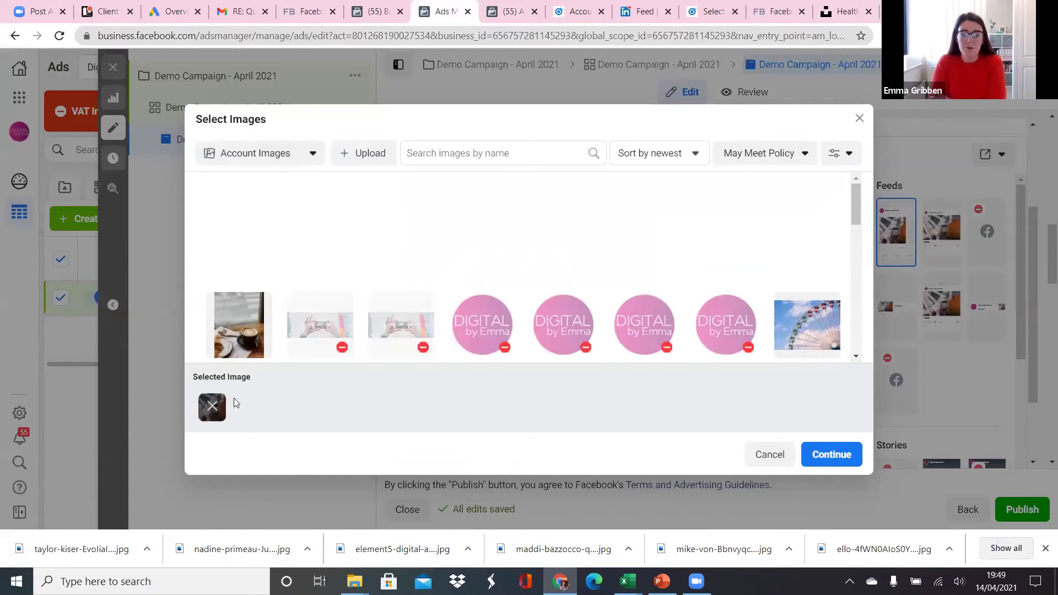
left_click(212, 408)
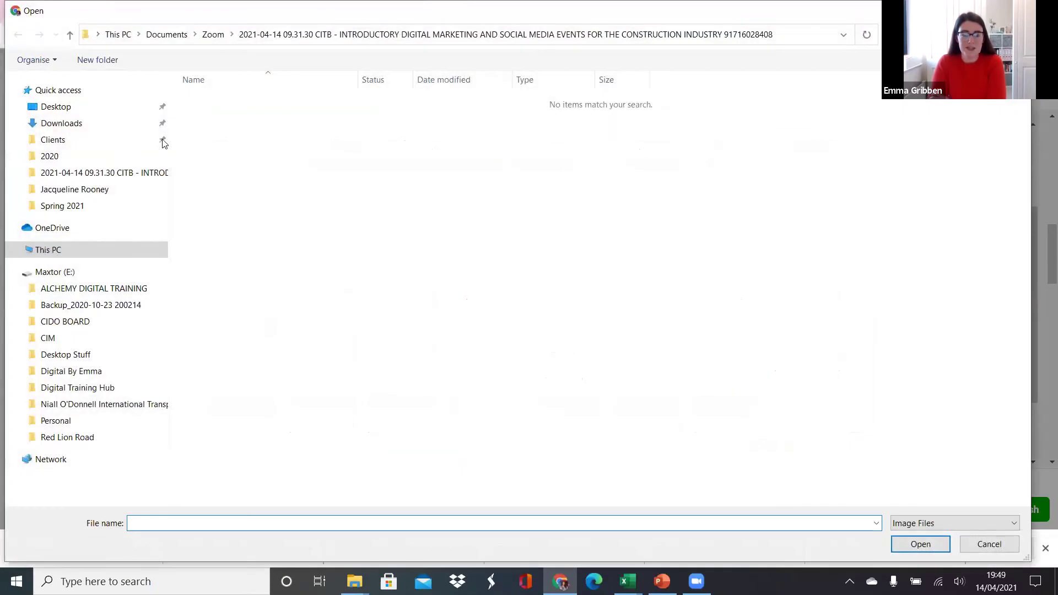
Step: Upload ello-94KPme-Ibb4-unsplash from the Downloads folder and use it as the first carousel card's image
left_click(96, 124)
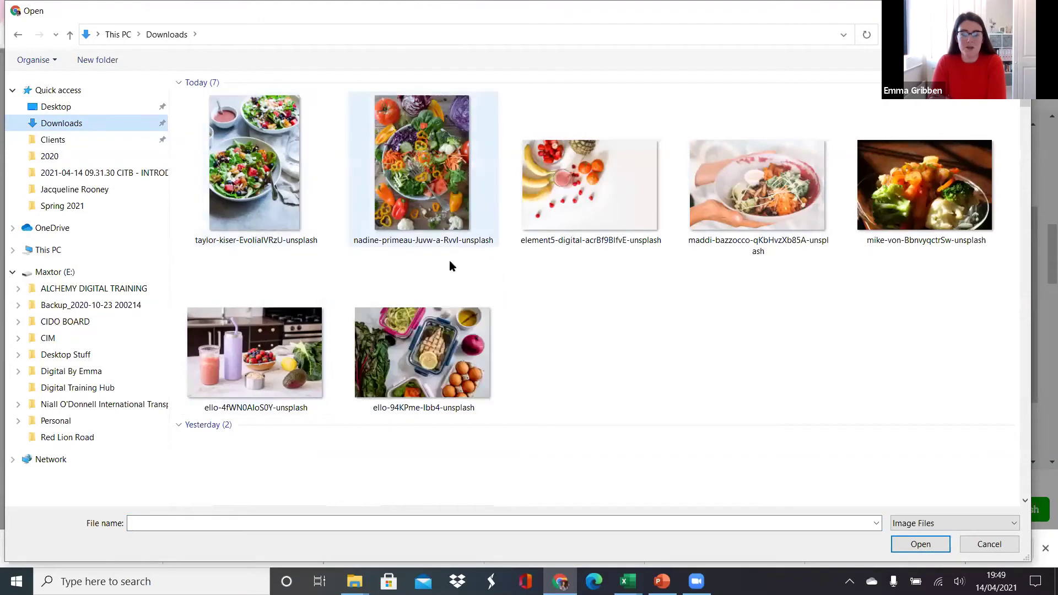
left_click(426, 341)
double_click(426, 338)
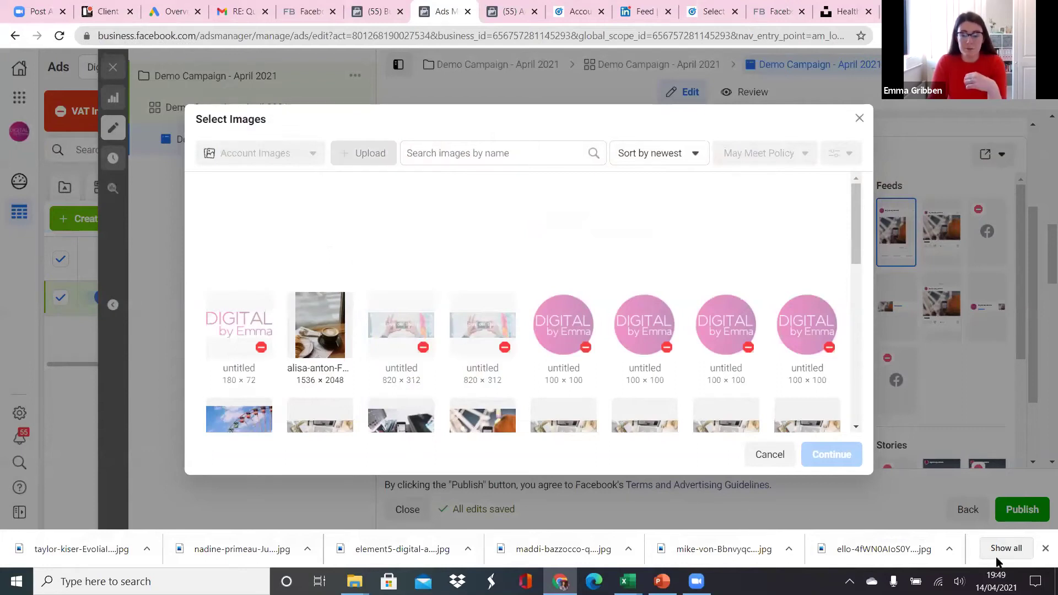
left_click(1045, 549)
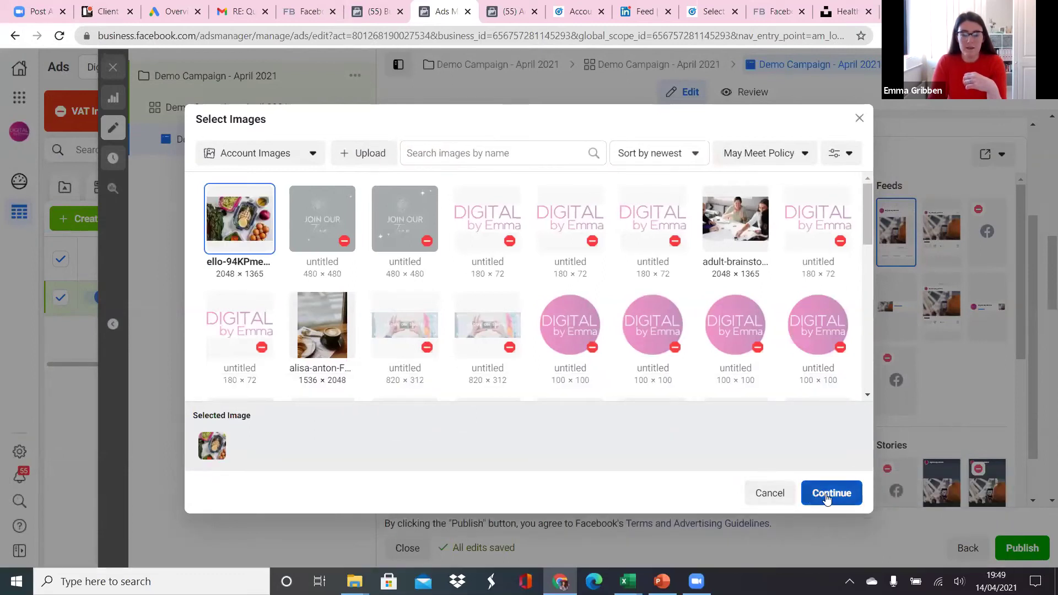
left_click(826, 494)
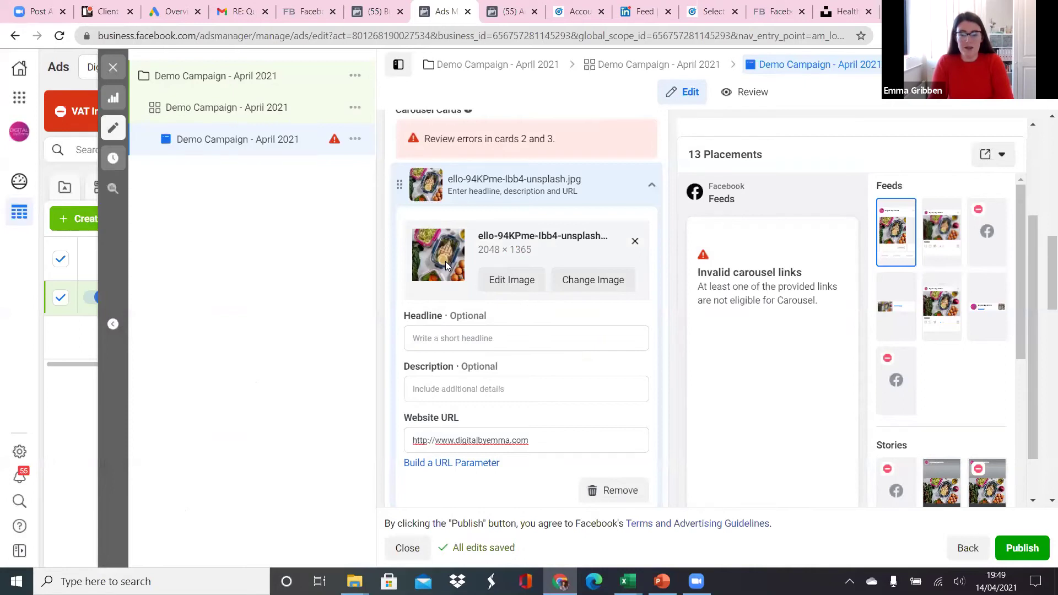
Step: Enter "Make Healthy Eating Easier!" as the first carousel card's headline
left_click(468, 337)
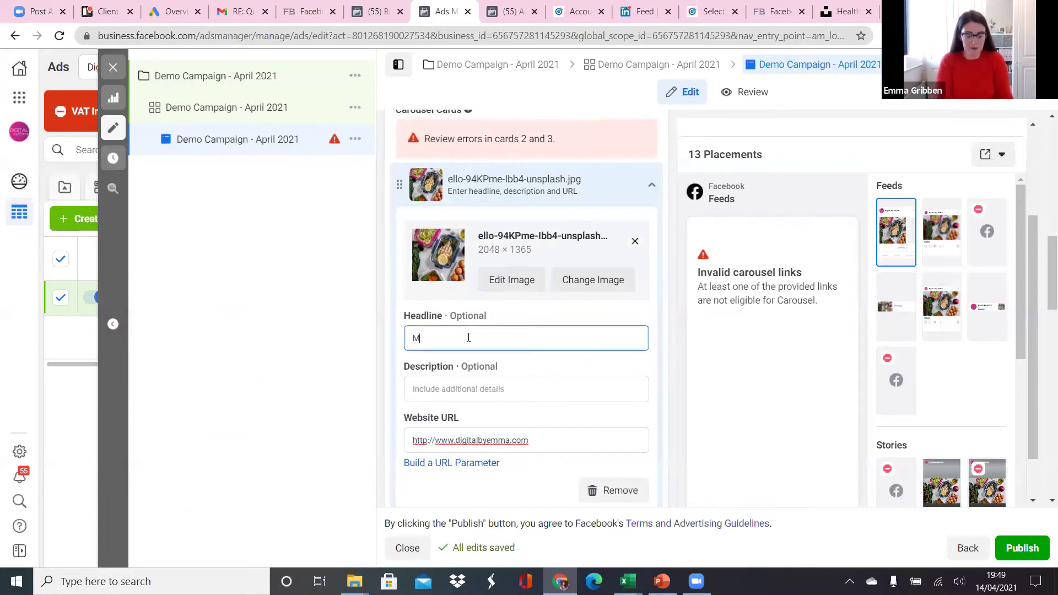
type("Make Healt")
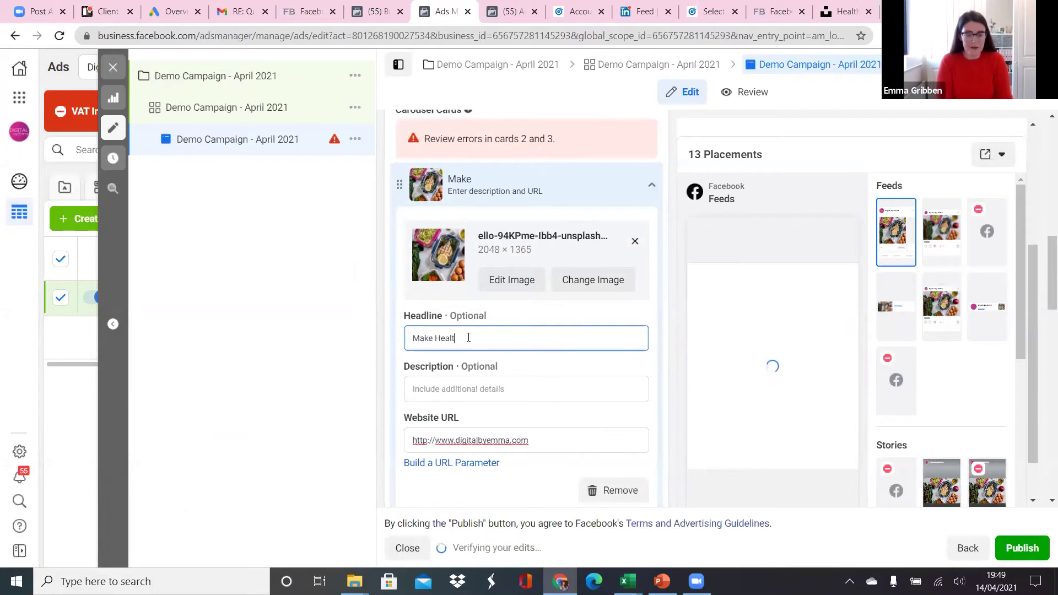
type("hy Eating")
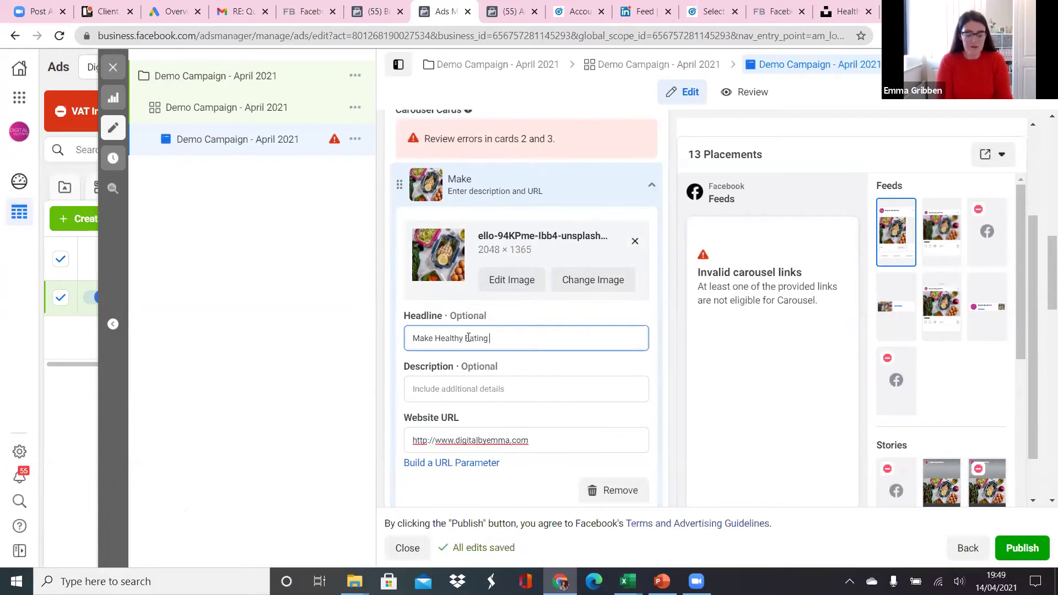
type(" Easier!")
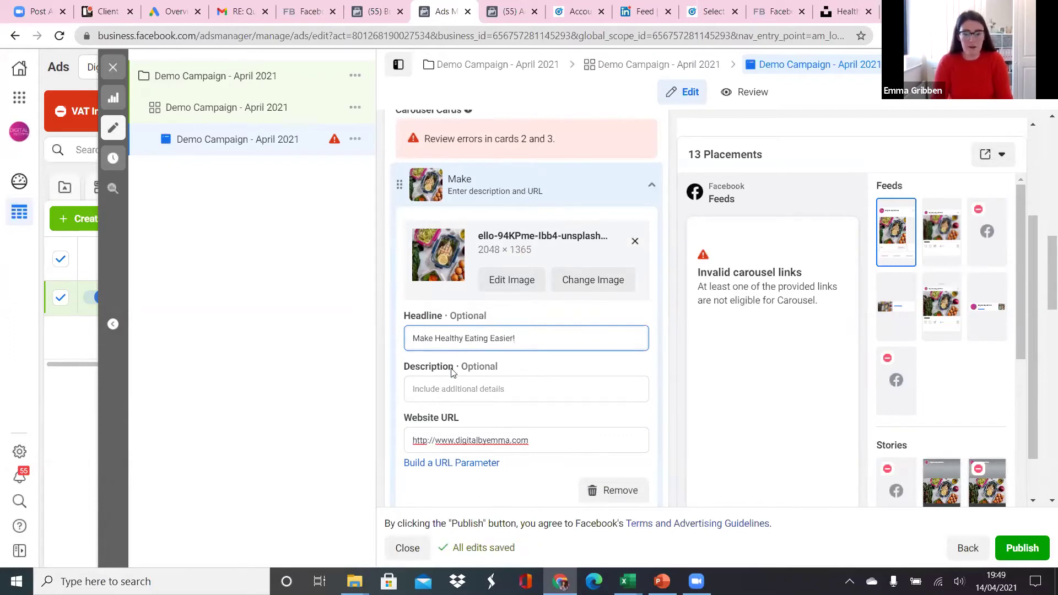
Step: Enter "Download this NEW e-book!" as the first carousel card's description
left_click(447, 385)
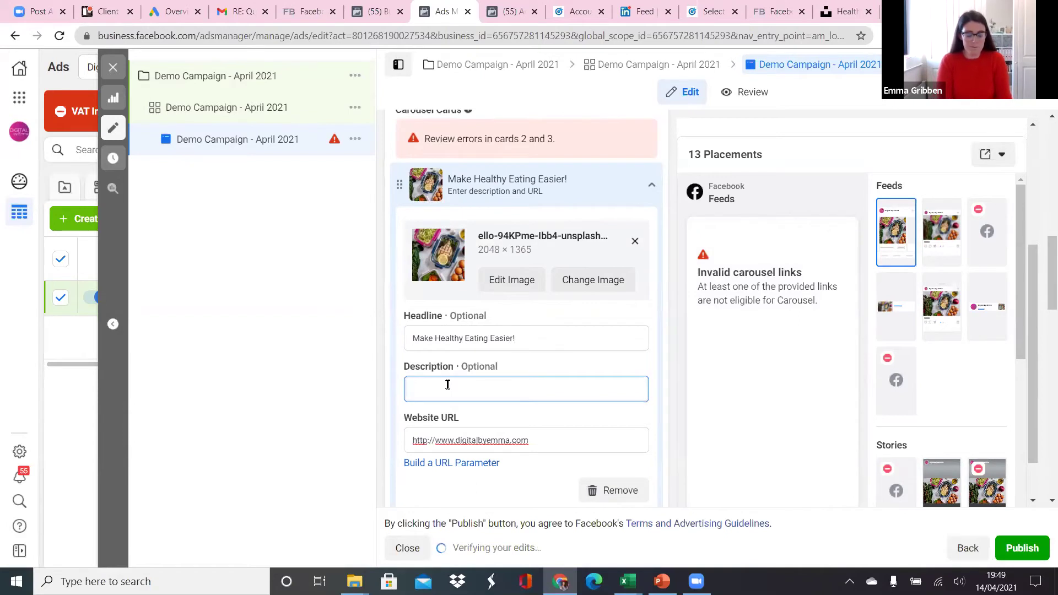
type("Download")
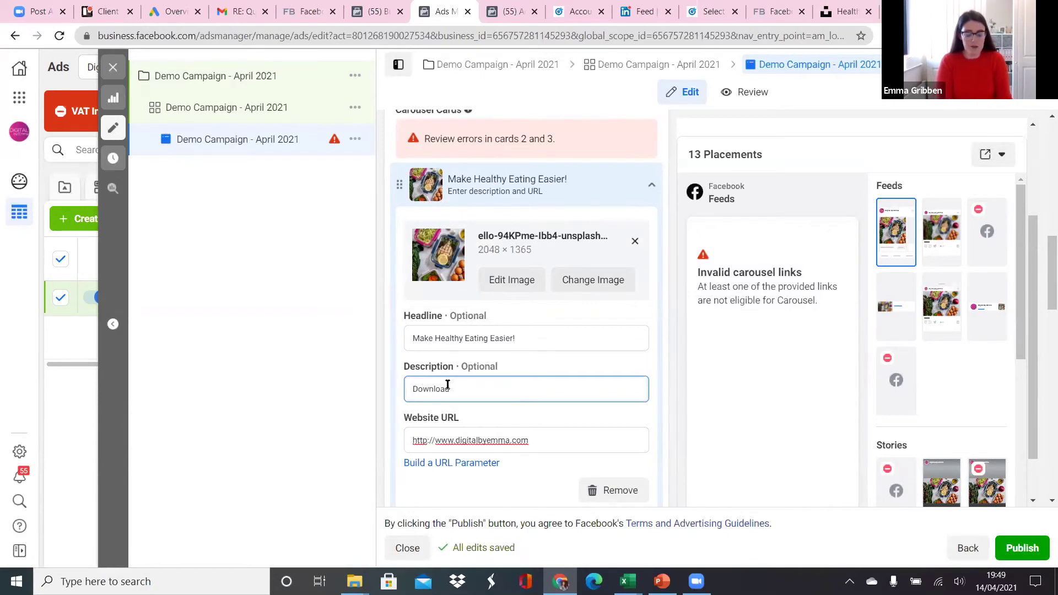
type(" this NREW")
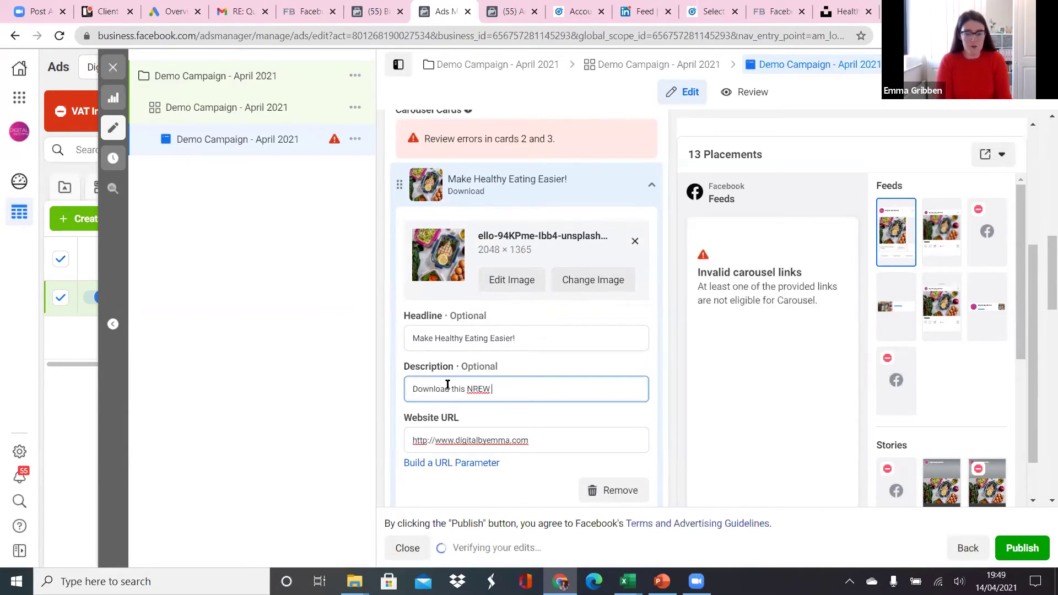
key("BackSpace")
key("BackSpace")
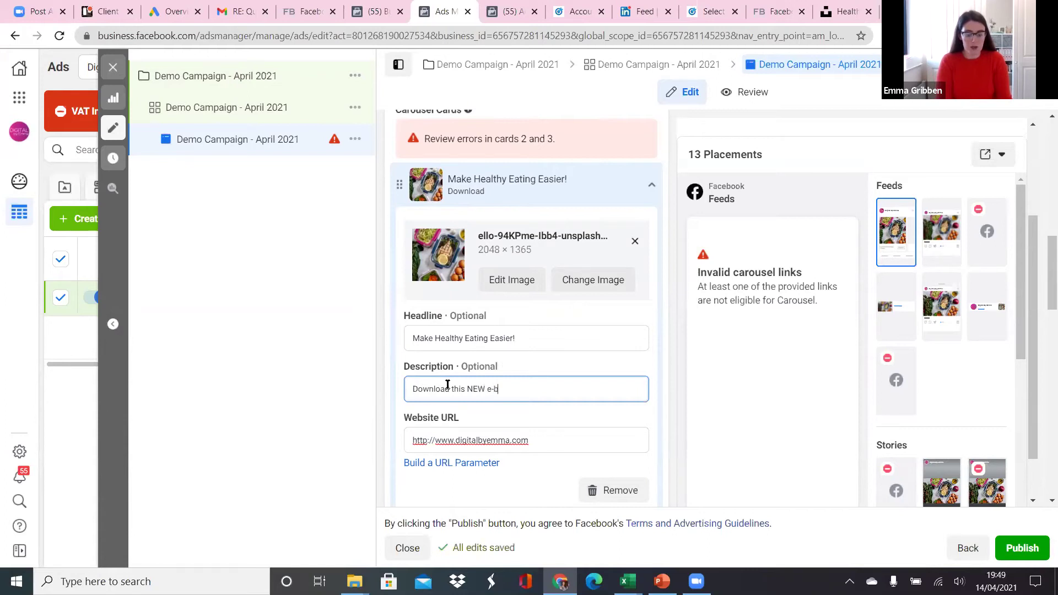
type("!")
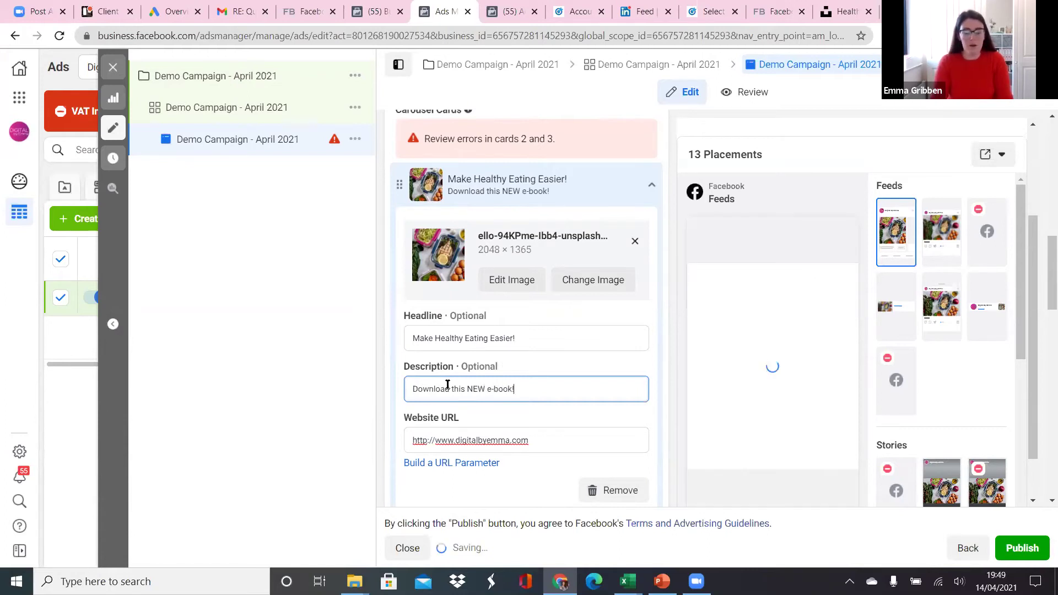
scroll(447, 386, "down", 1)
left_click_drag(543, 368, 390, 378)
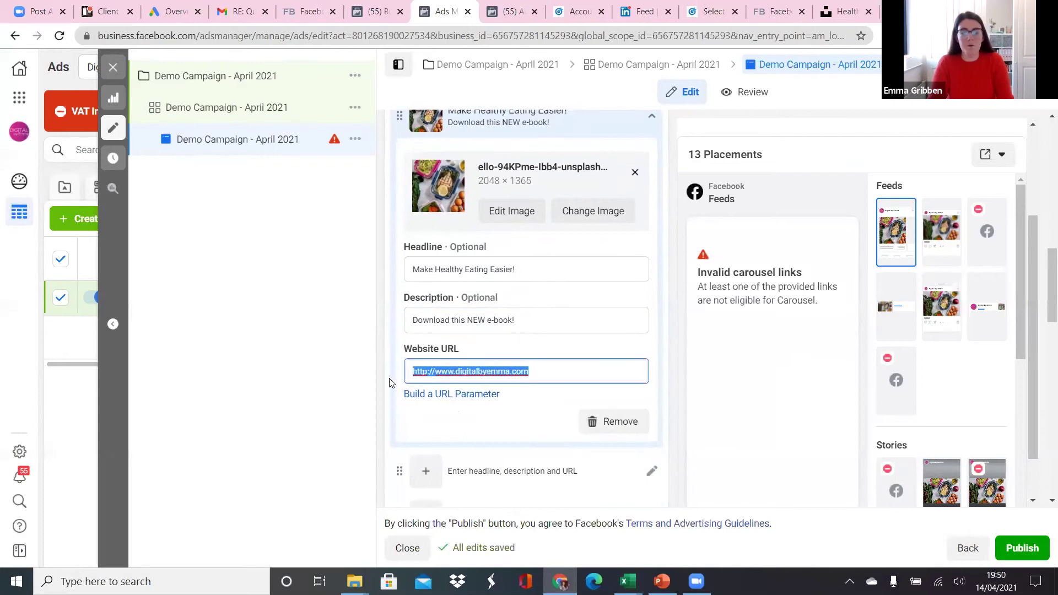
left_click(542, 375)
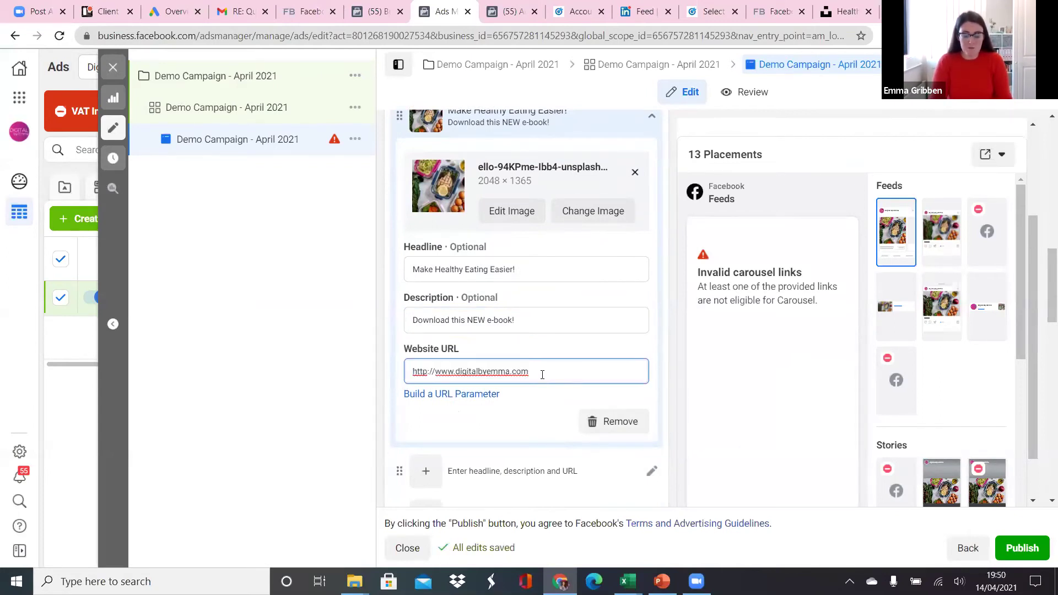
type("/e-book")
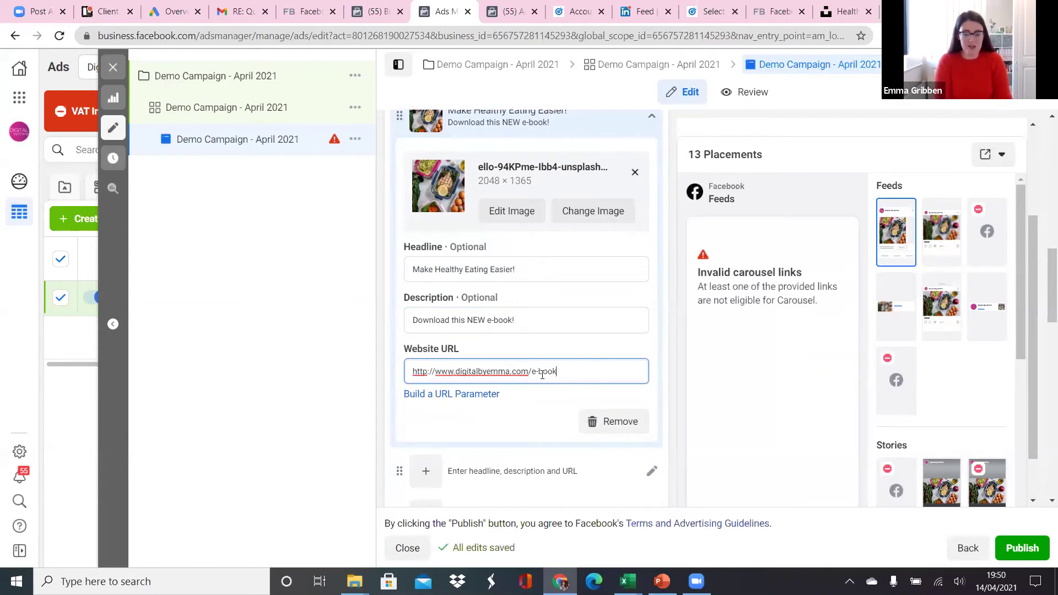
type("/")
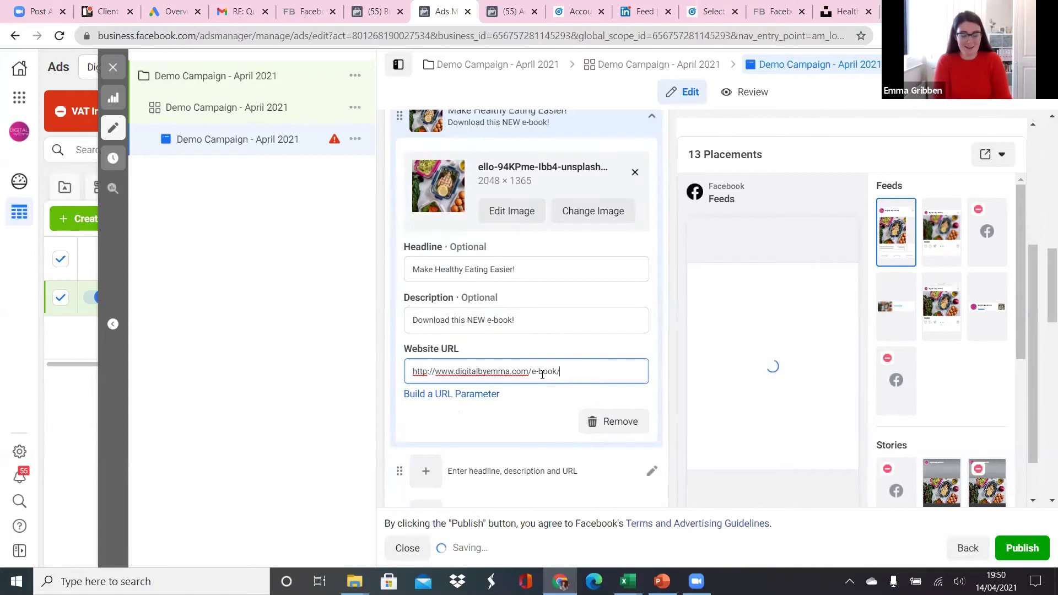
type("healthy")
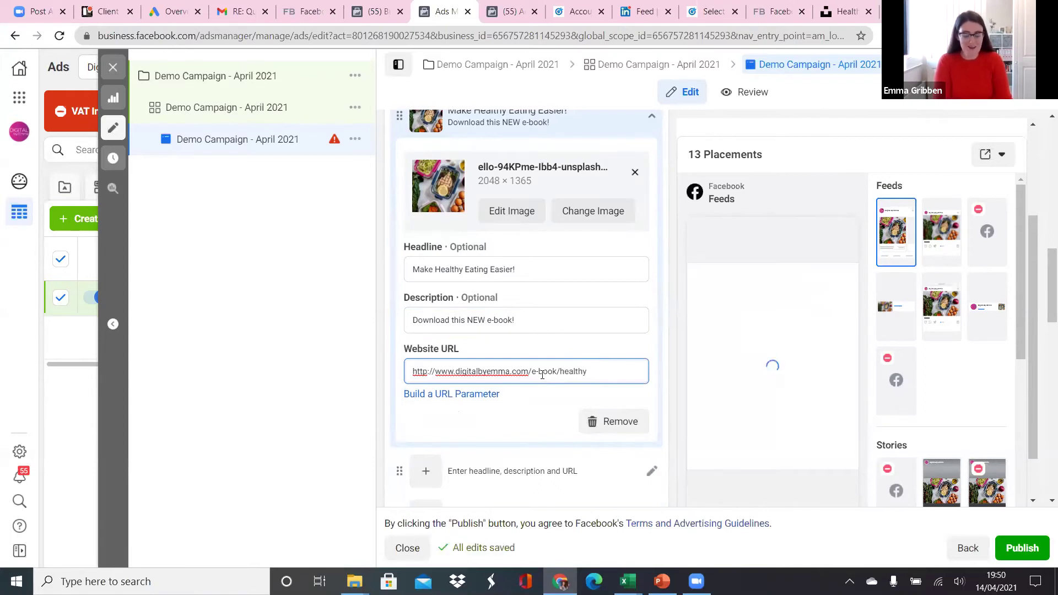
type("-eating")
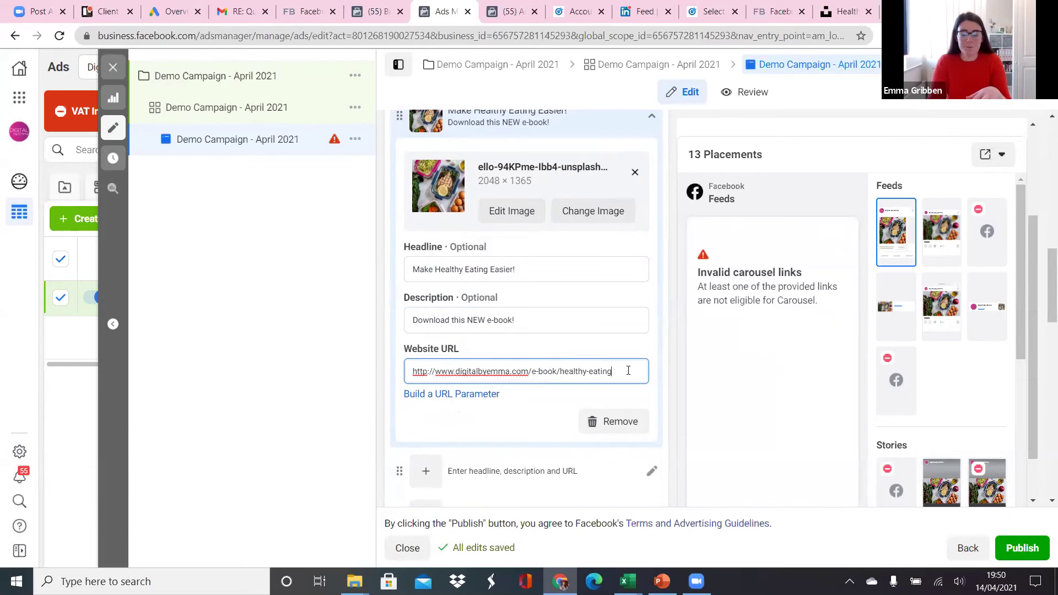
scroll(551, 364, "down", 2)
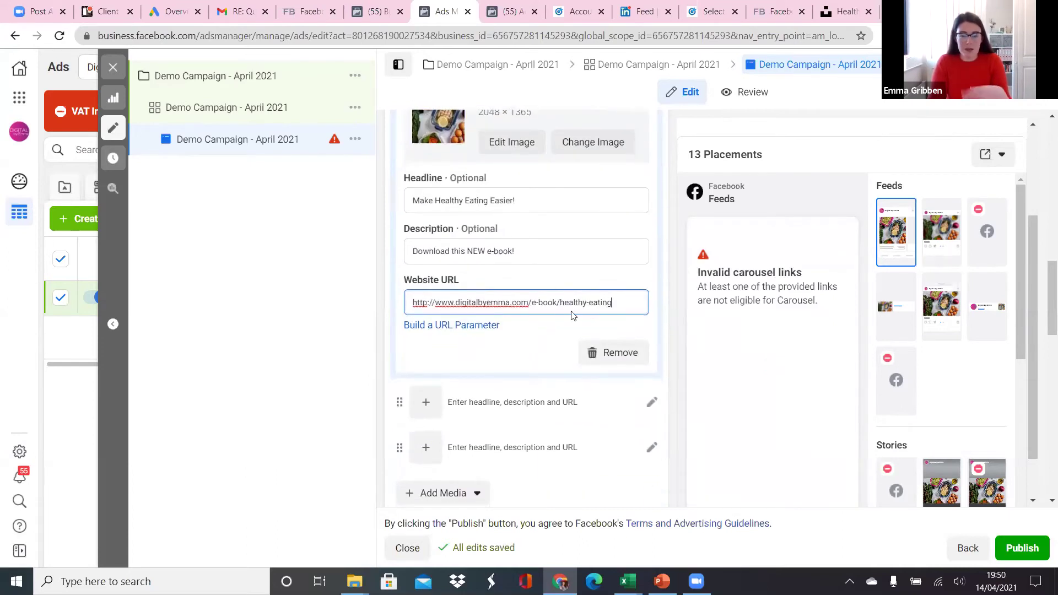
scroll(575, 318, "down", 3)
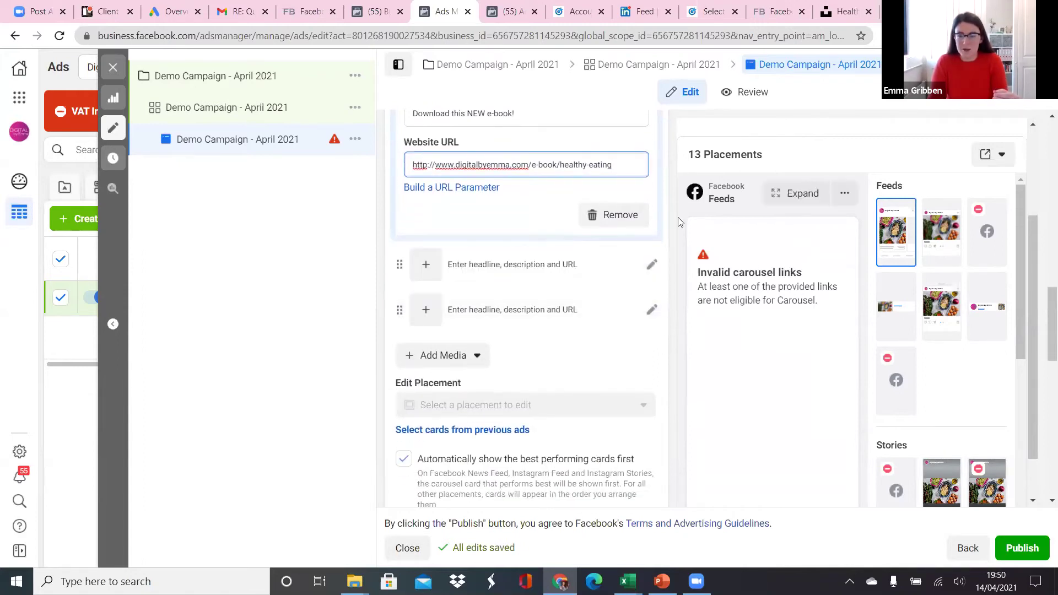
left_click(538, 165, "shift")
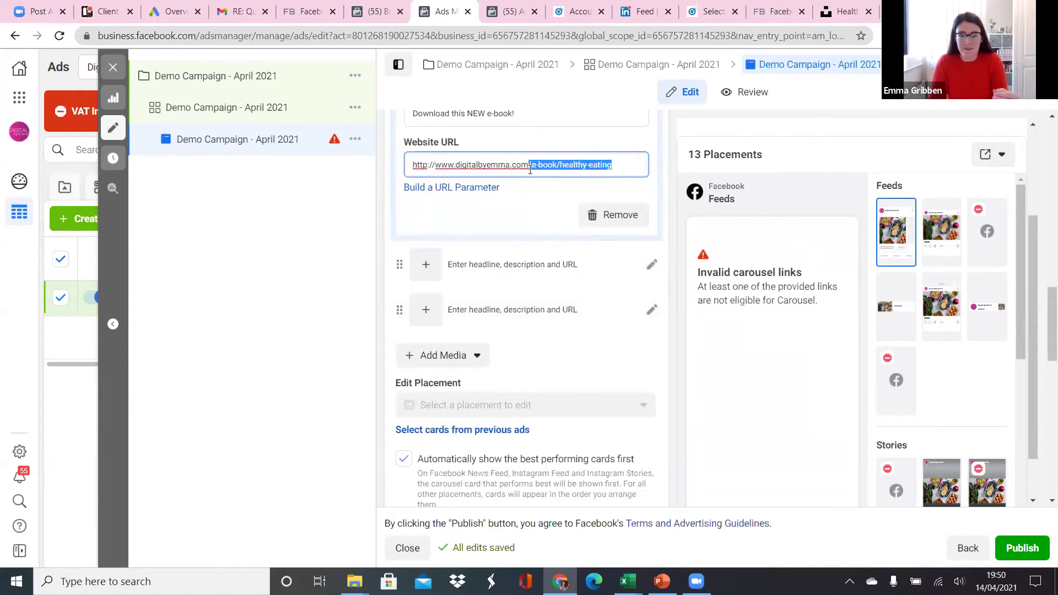
key("BackSpace")
left_click_drag(530, 166, 397, 175)
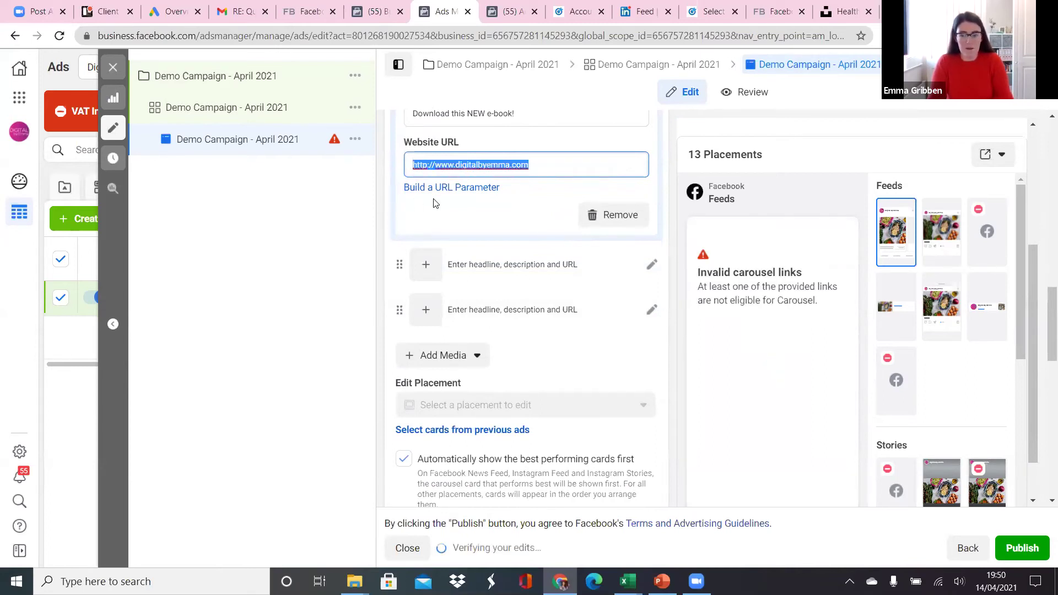
left_click(423, 165)
type("s")
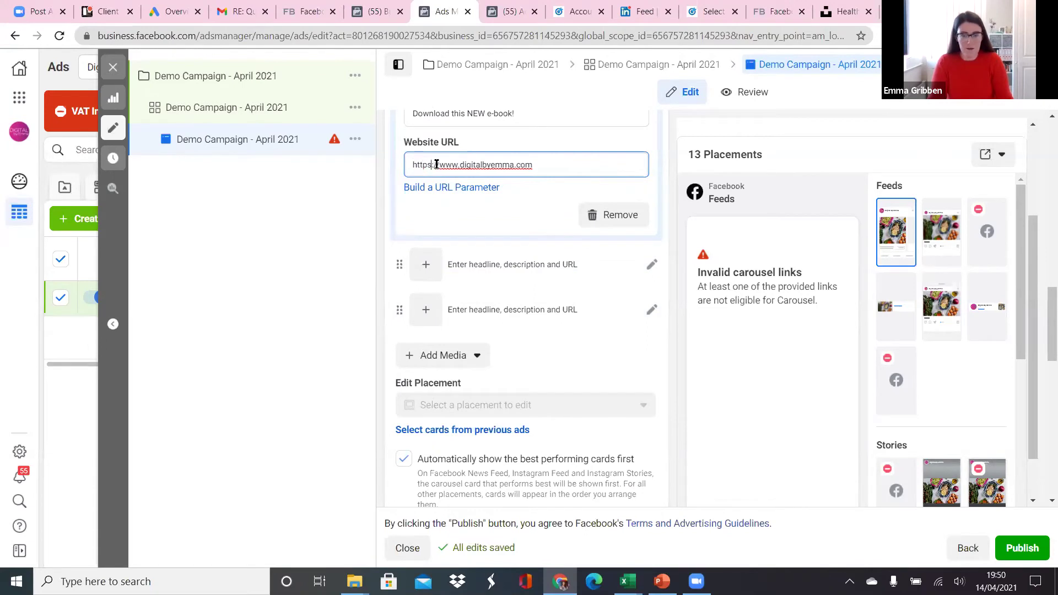
left_click(526, 217)
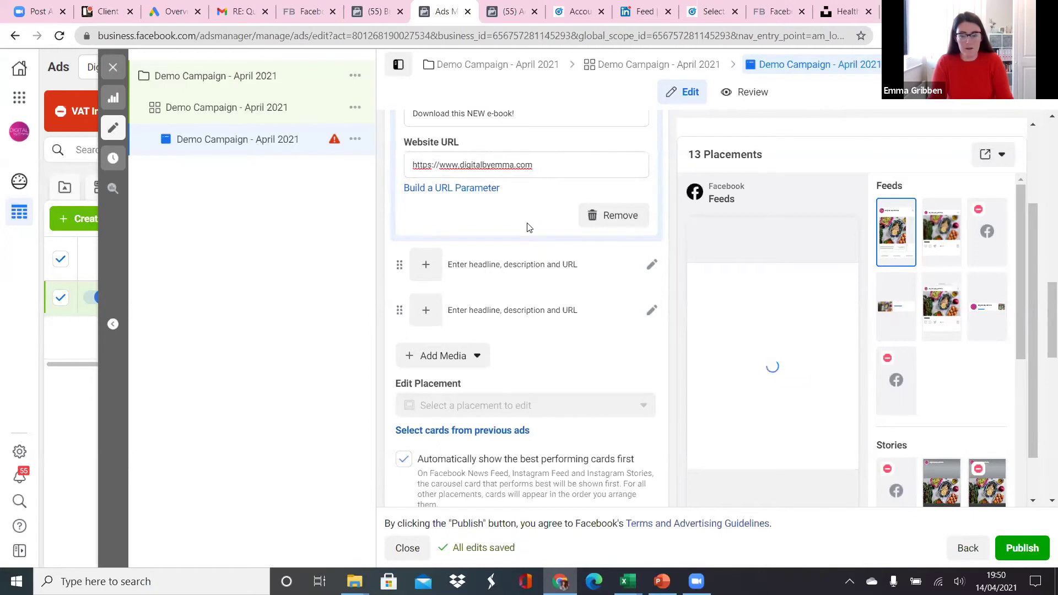
left_click_drag(551, 166, 371, 170)
left_click(553, 220)
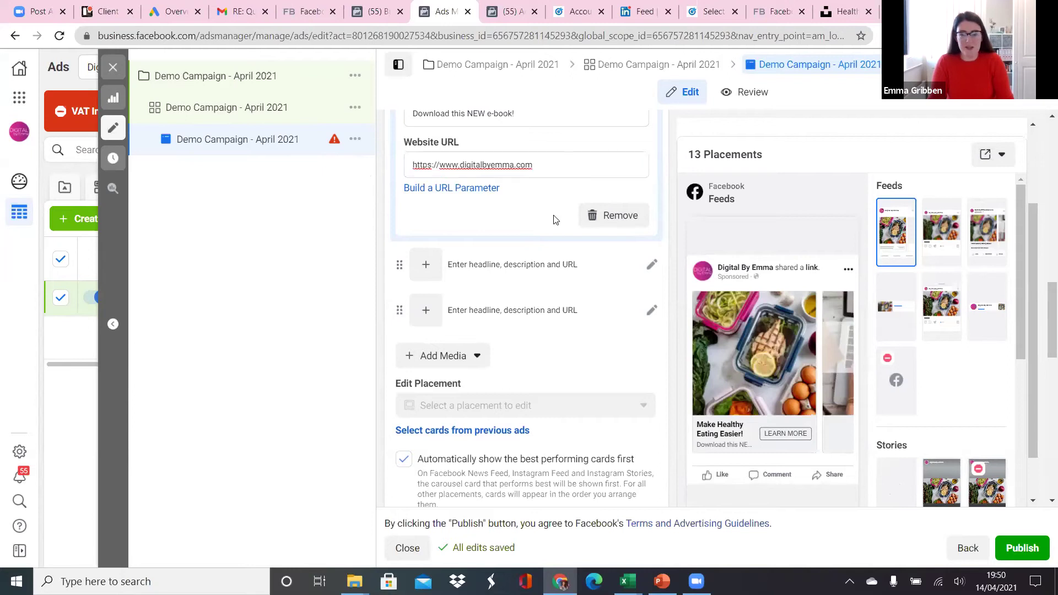
Step: Upload the portrait photo of colourful vegetables around a bowl from Downloads and use it as the second carousel card's image
scroll(595, 301, "up", 1)
scroll(595, 300, "up", 5)
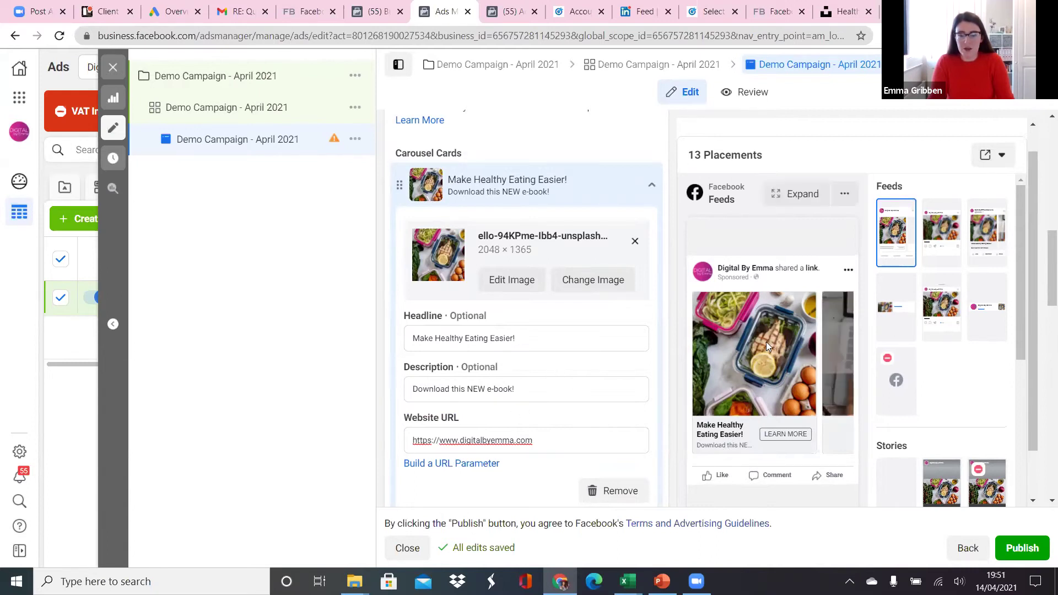
scroll(551, 330, "down", 4)
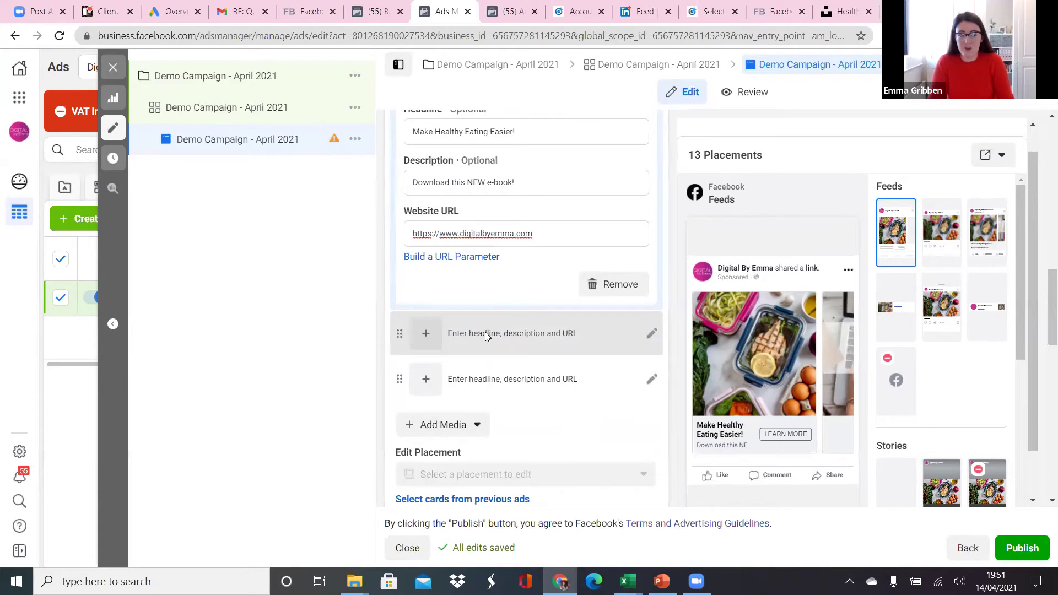
left_click(484, 332)
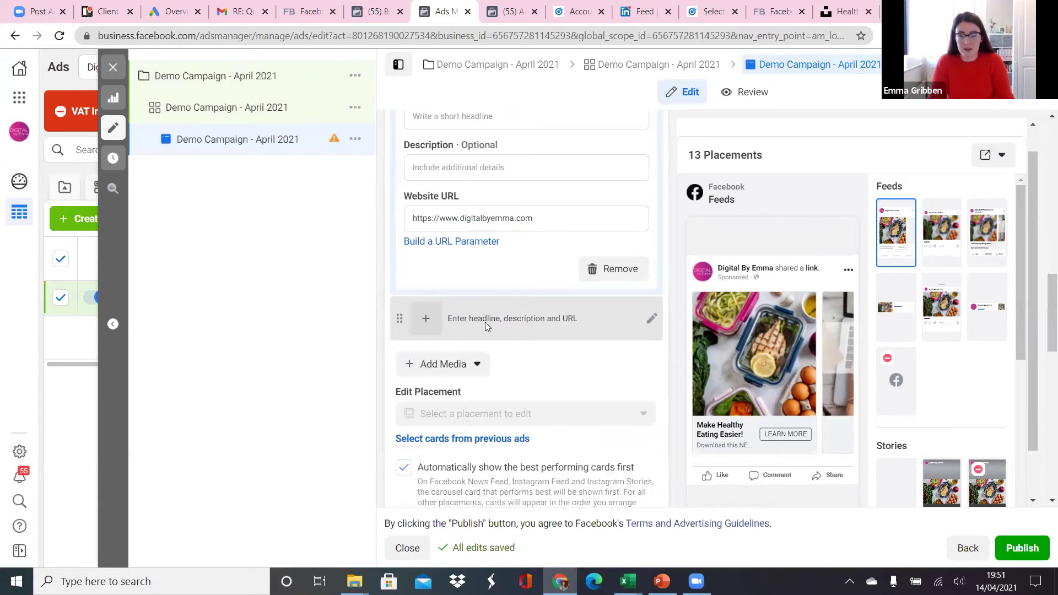
left_click(552, 318)
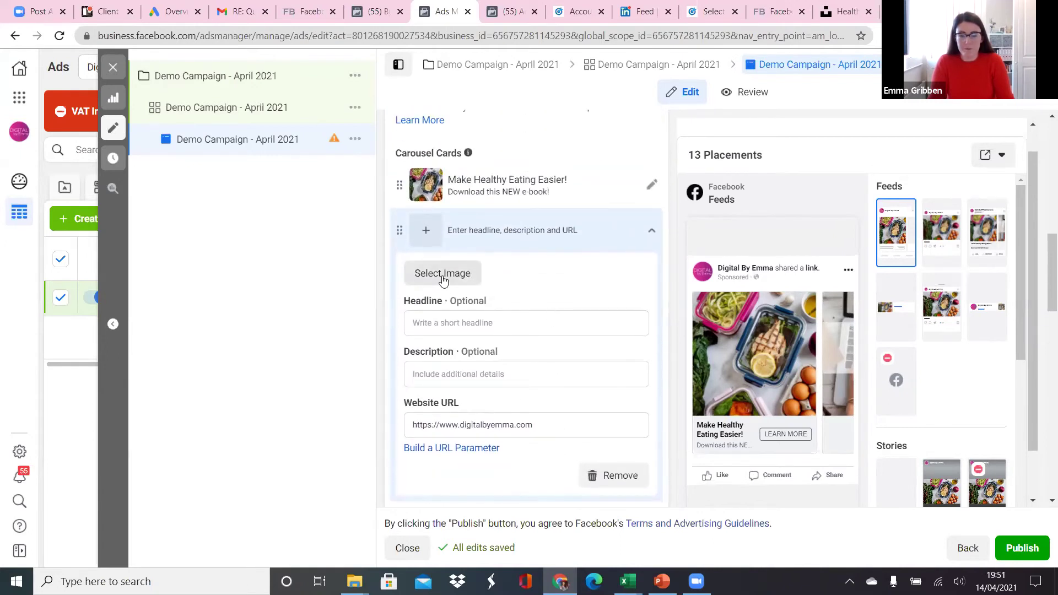
left_click(441, 276)
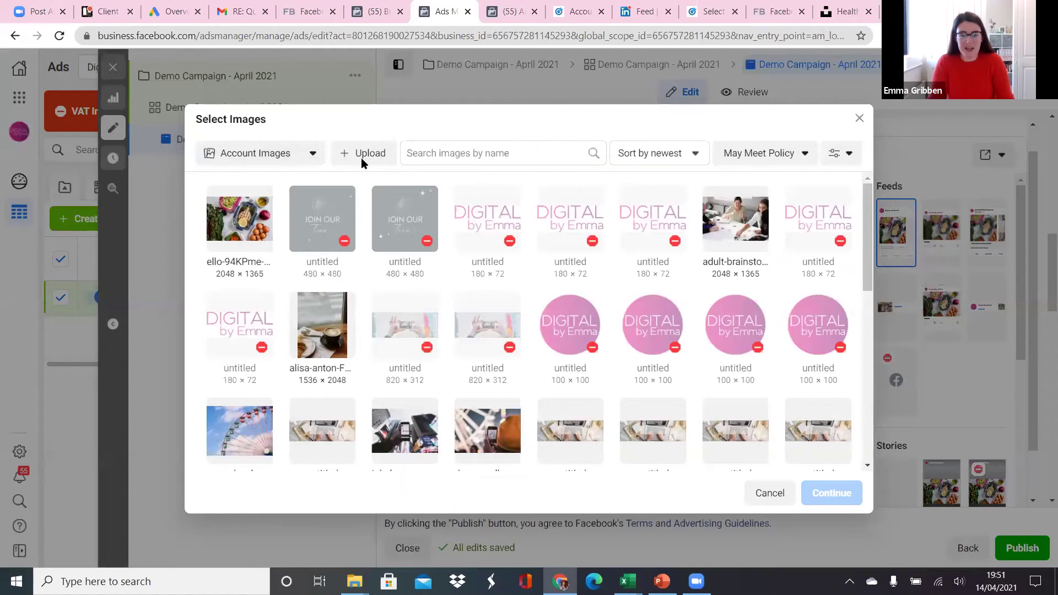
left_click(361, 157)
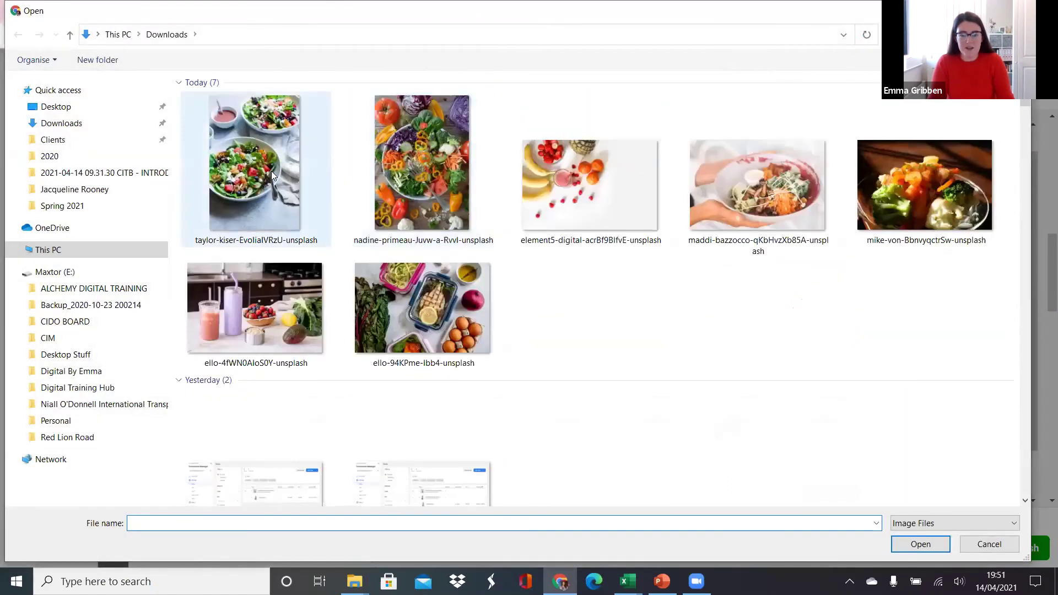
left_click(416, 167)
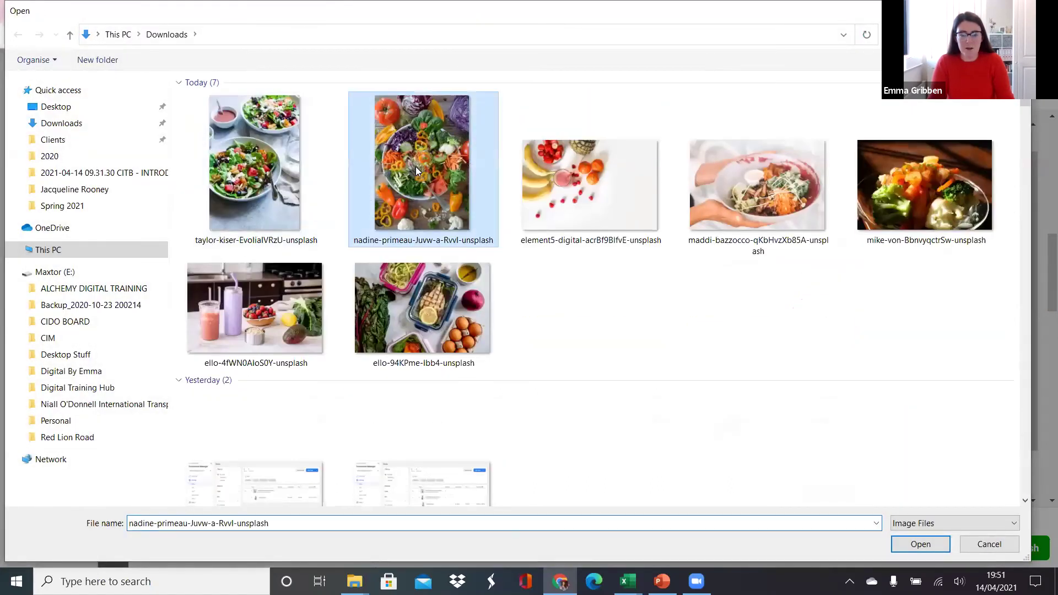
double_click(415, 167)
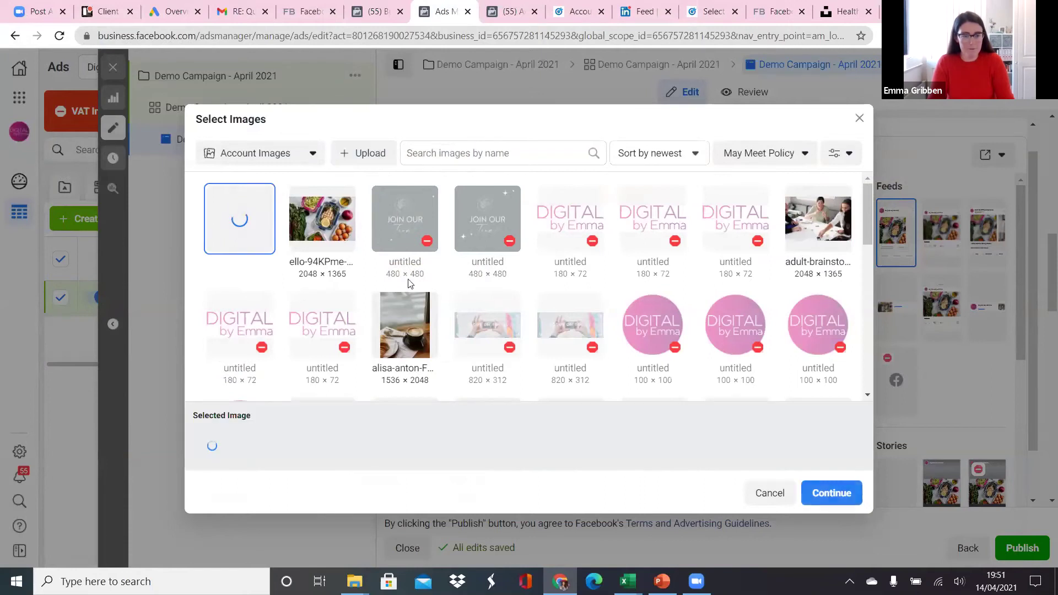
left_click(828, 496)
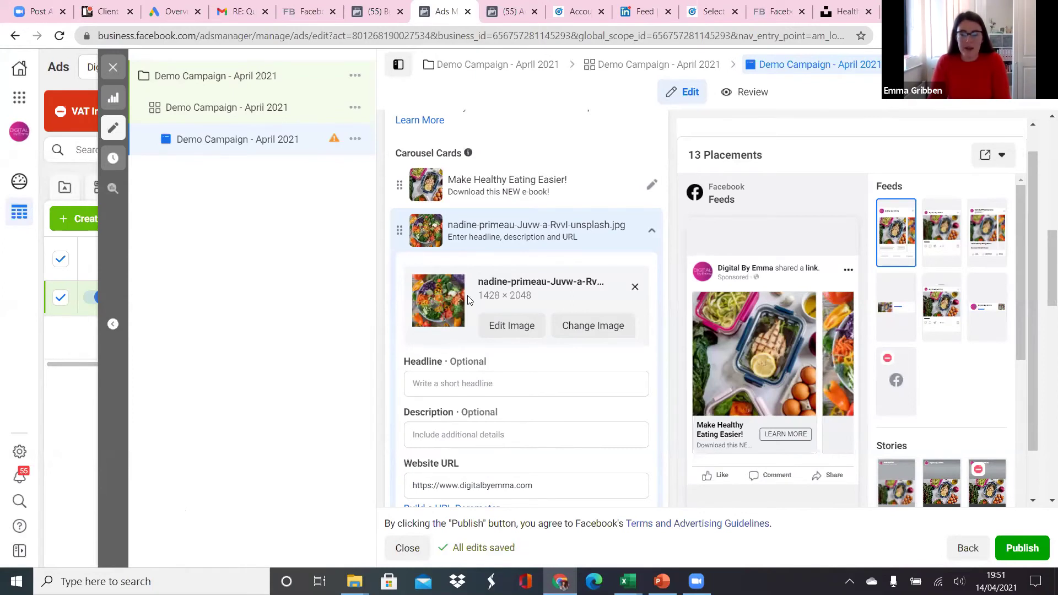
Step: Open the second carousel card's image for cropping and try the square 1:1 and vertical 9:16 crops over the salad bowl
left_click(512, 326)
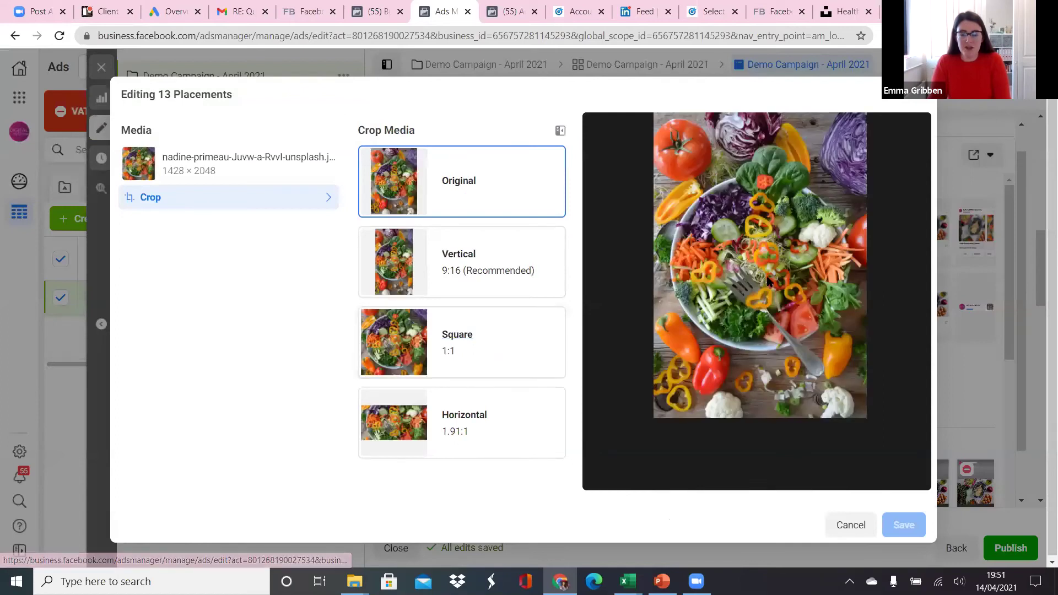
left_click(402, 346)
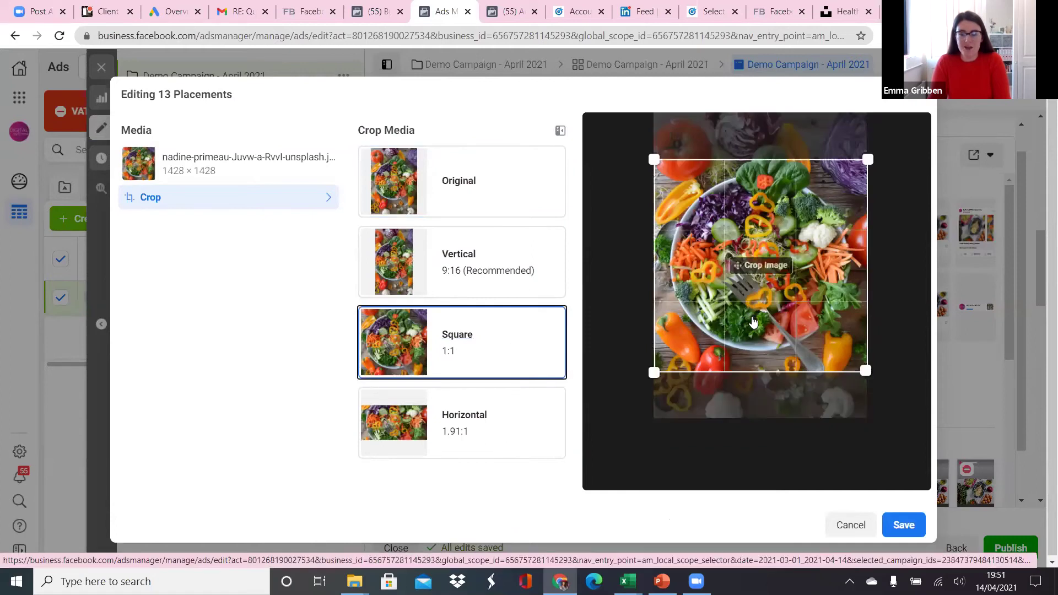
left_click_drag(753, 322, 750, 375)
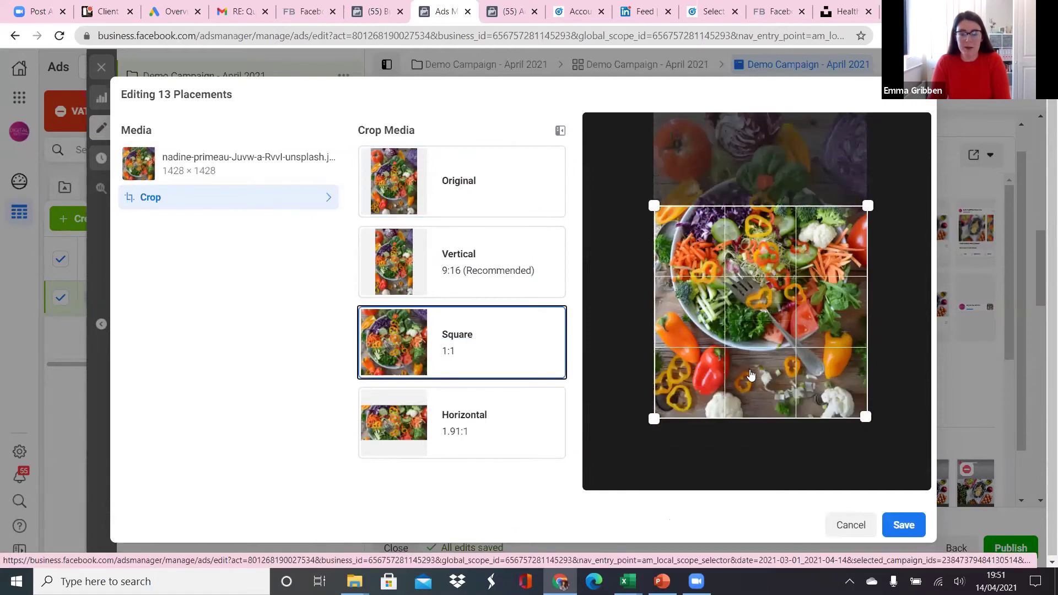
left_click_drag(743, 337, 742, 305)
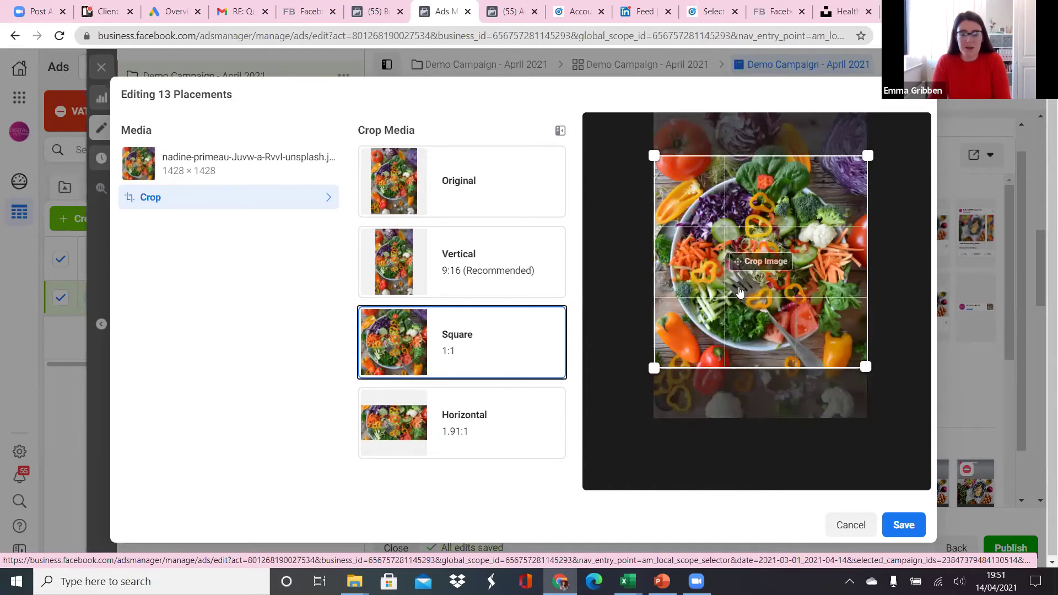
left_click(397, 263)
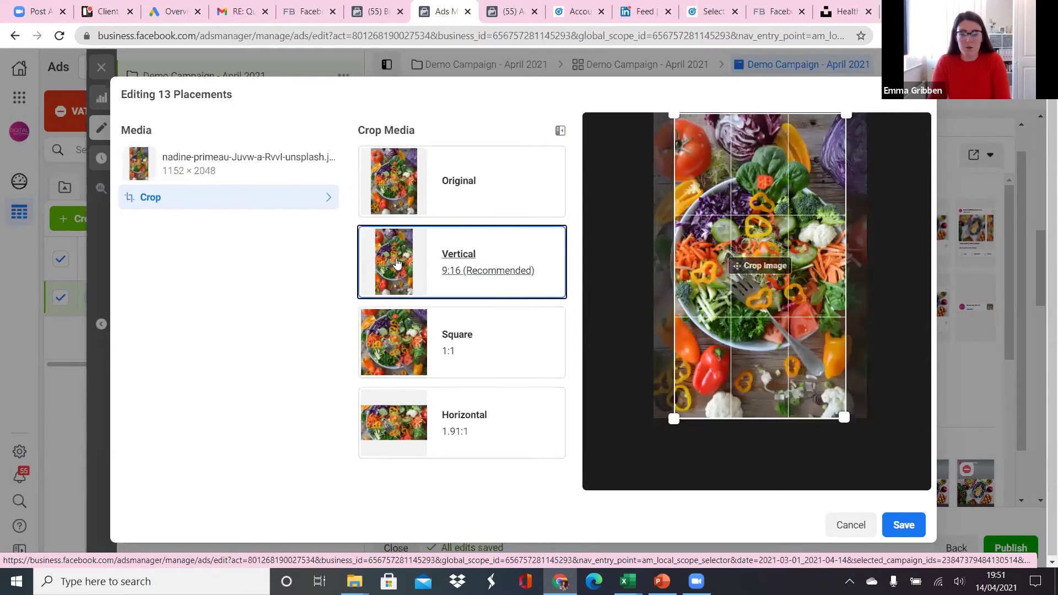
left_click_drag(741, 334, 747, 335)
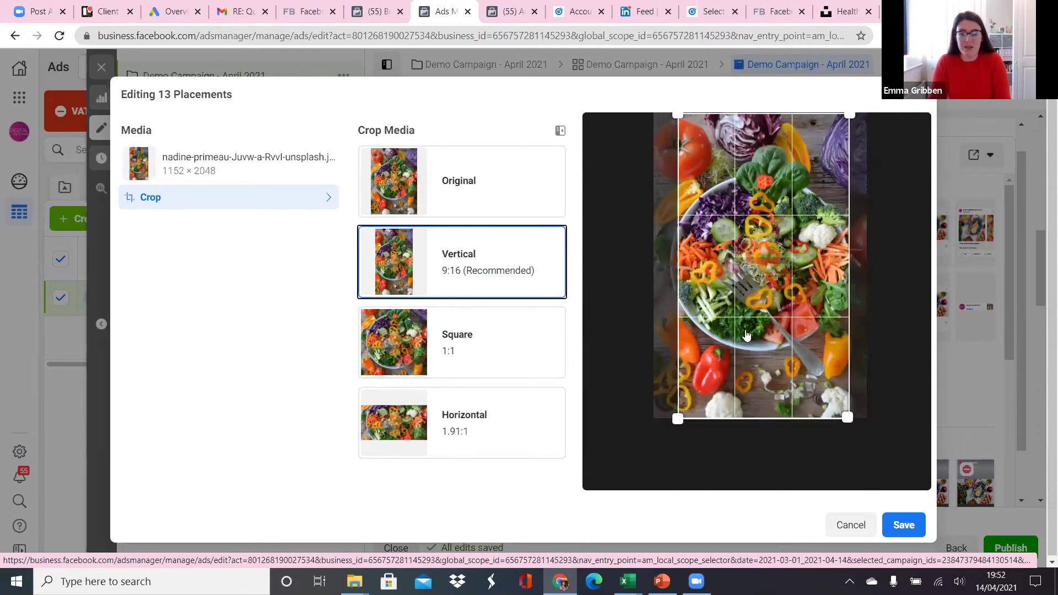
Step: Crop the second card's image to the horizontal 1.91:1 ratio, shift the frame slightly upward over the salad, and save it
left_click(389, 424)
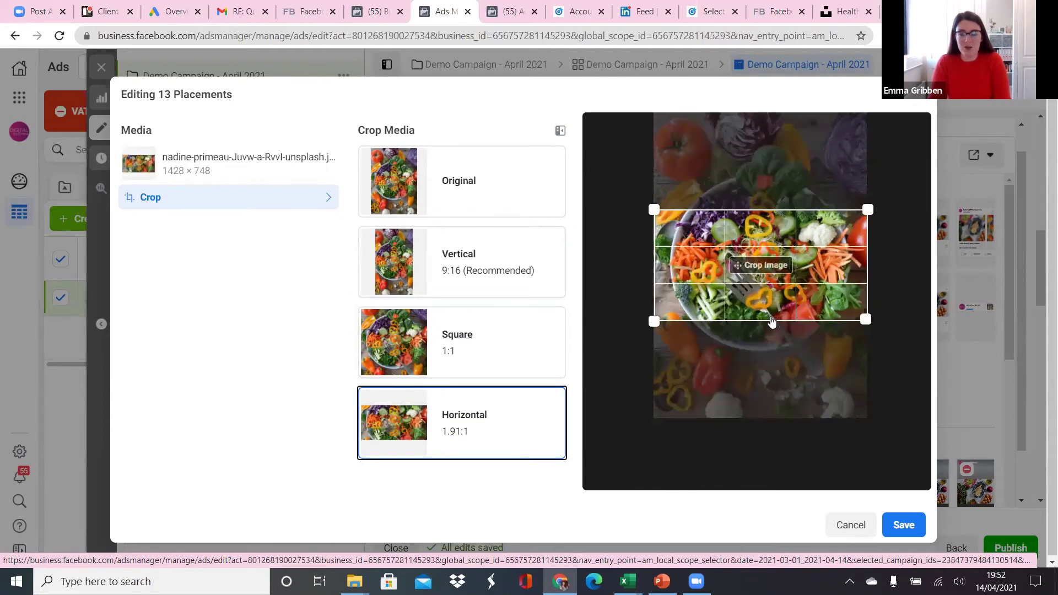
left_click_drag(774, 313, 782, 307)
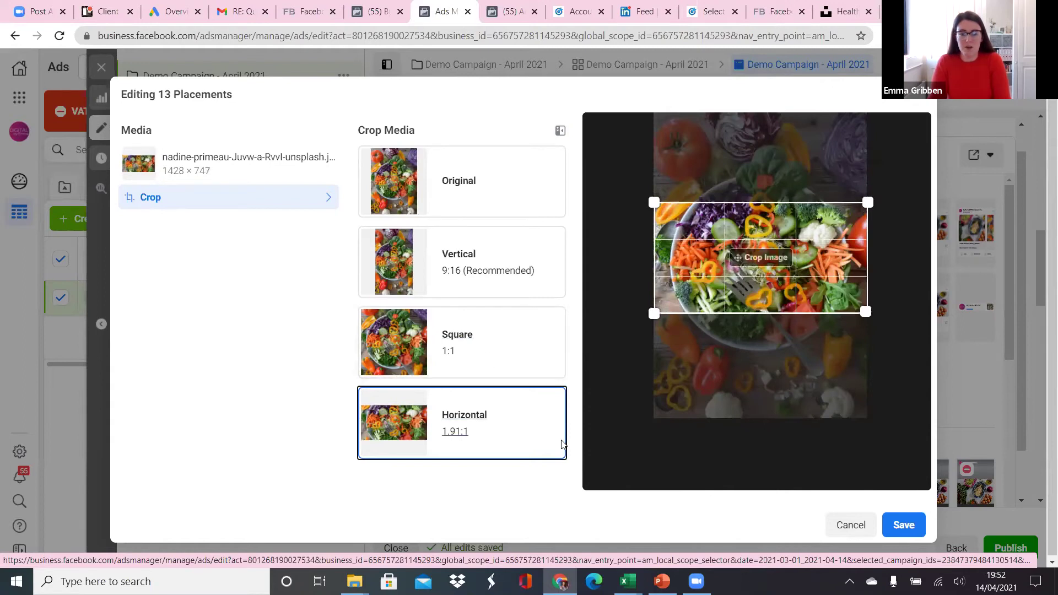
left_click(901, 526)
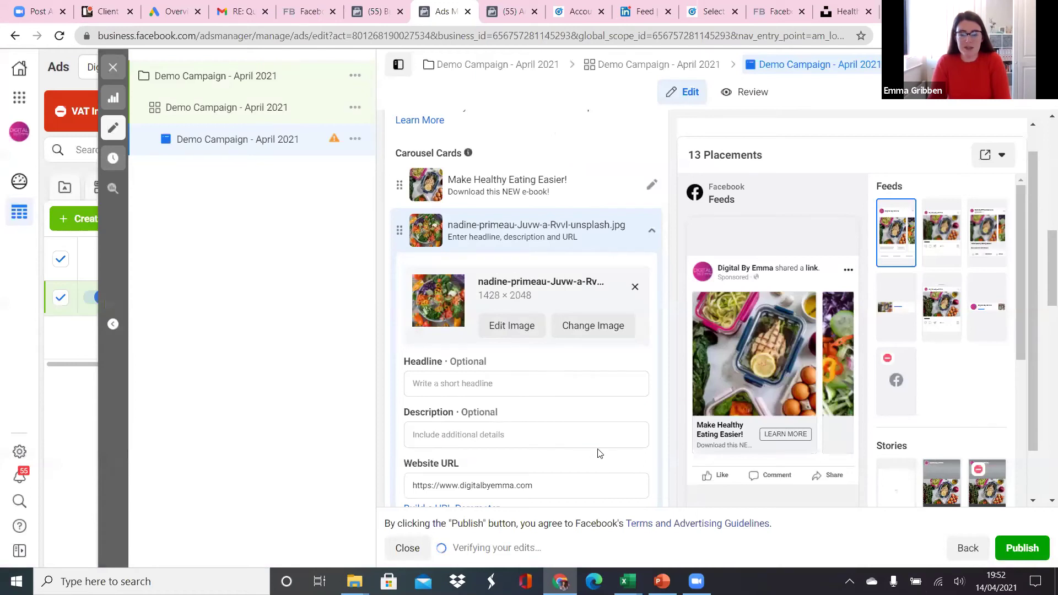
Step: Enter "20 Quick Recipes" as the second carousel card's headline
mouse_move(508, 405)
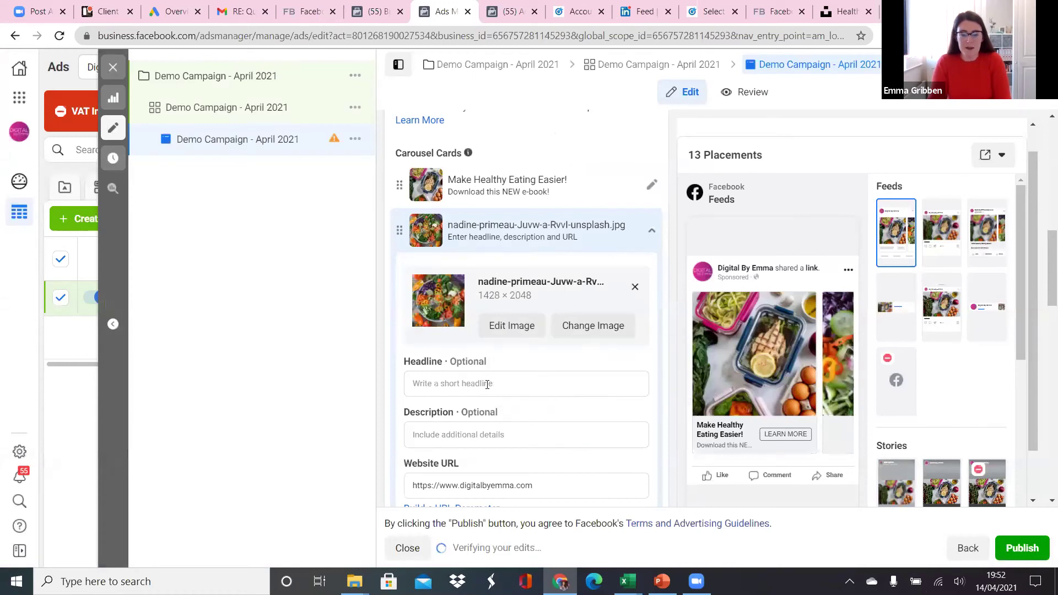
left_click(450, 381)
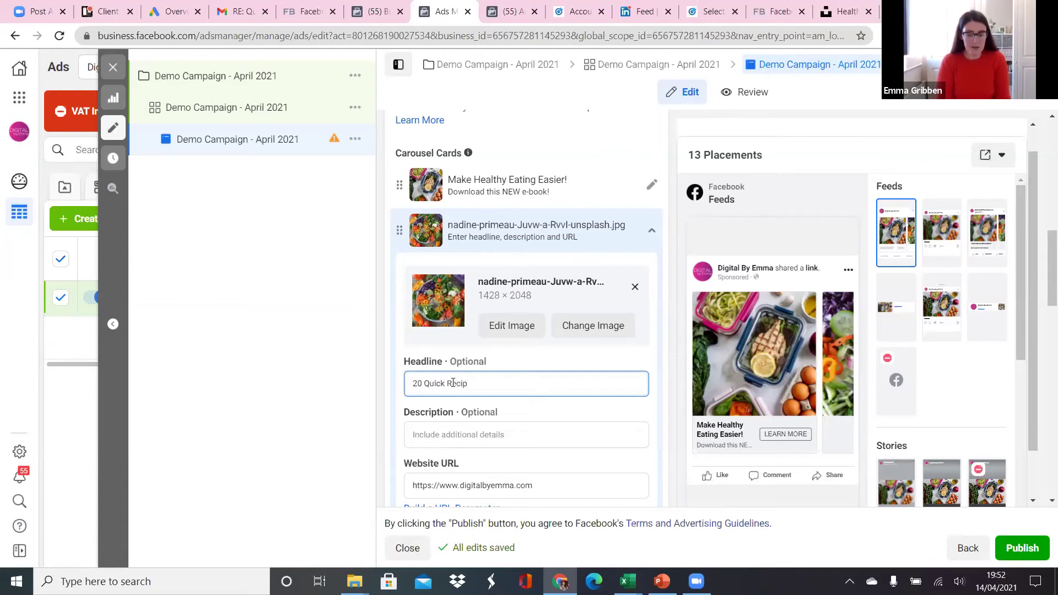
type("ies")
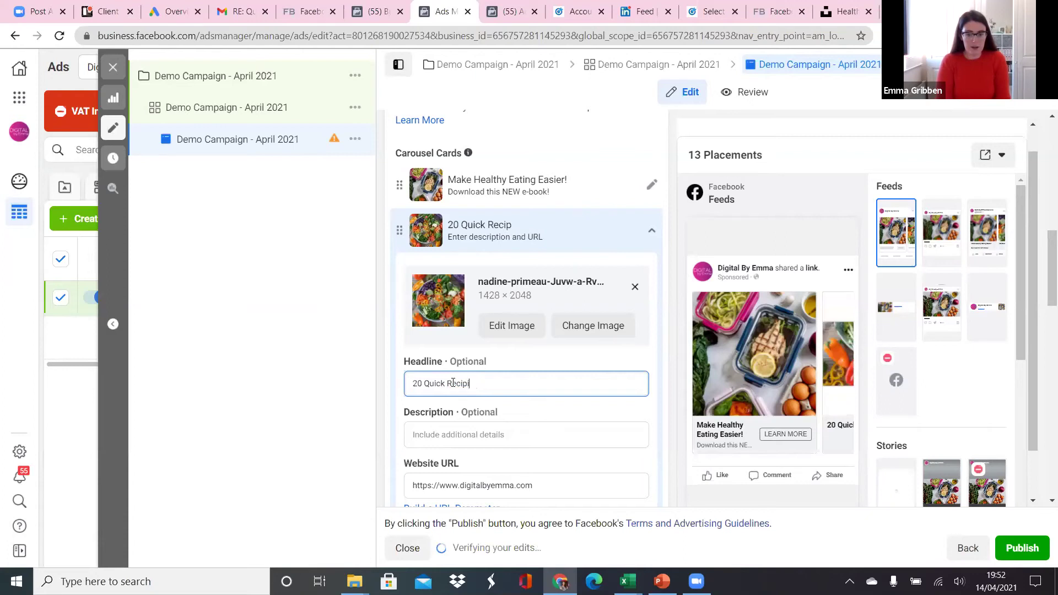
key("BackSpace")
type("es")
Step: Enter "Great for Lunches & Dinners!" as the second carousel card's description
left_click(460, 436)
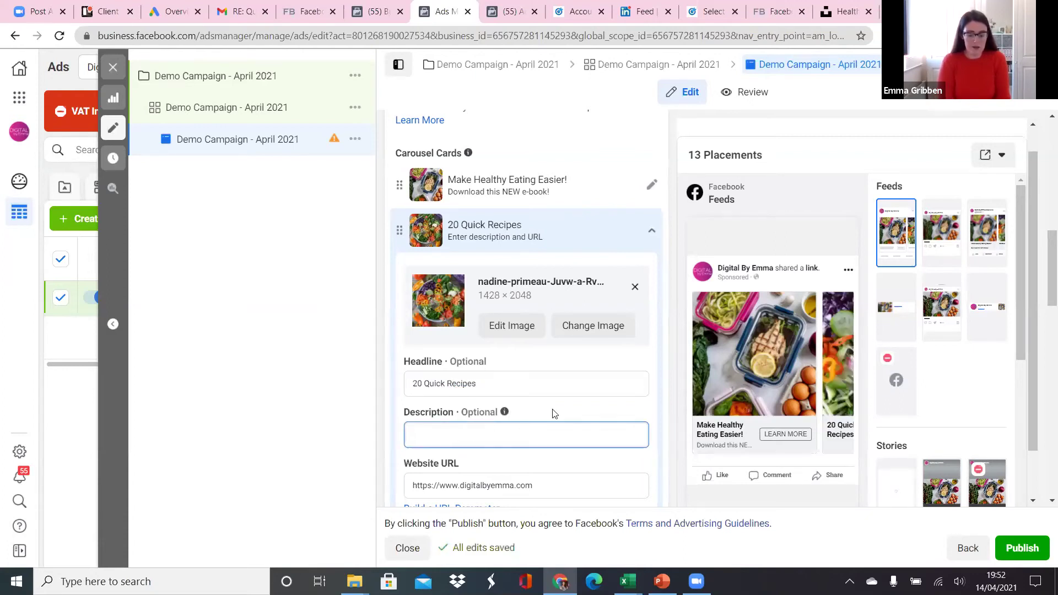
type("Great for Lunch")
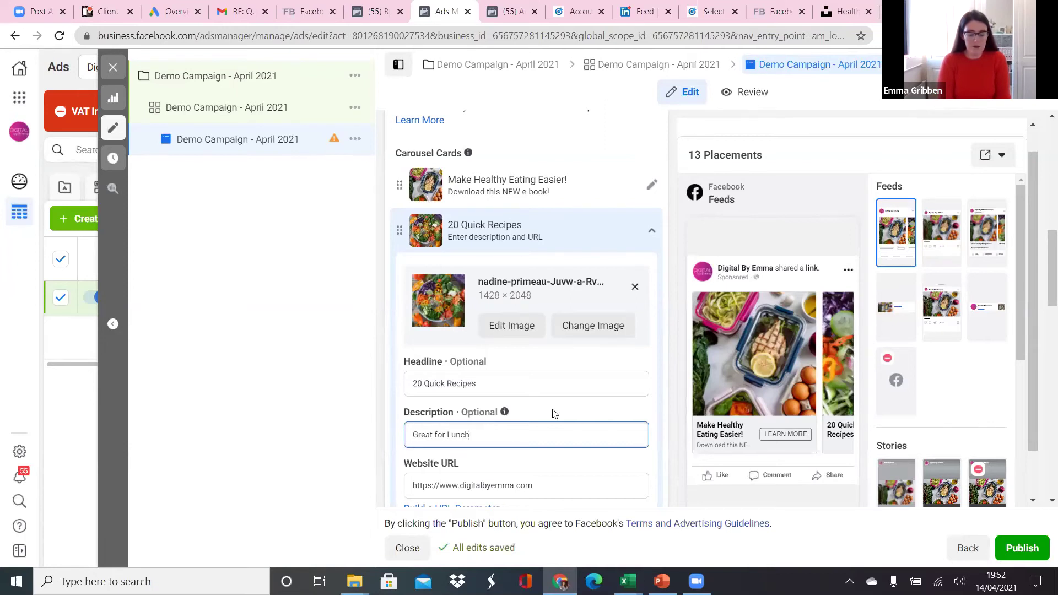
type("es & Dinenrs")
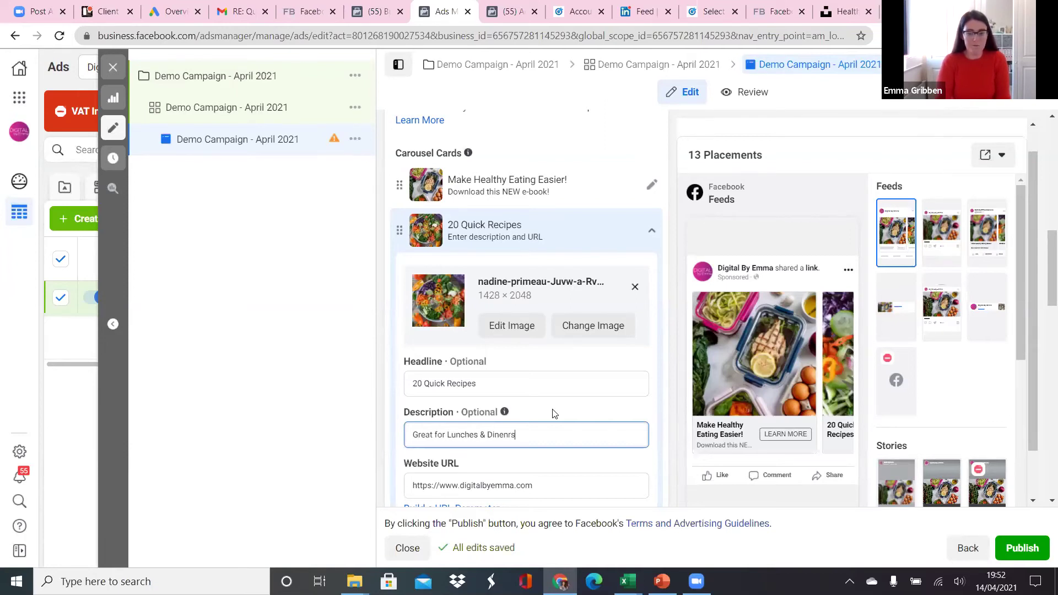
key("BackSpace")
key("BackSpace")
key("BackSpace")
key("BackSpace")
type("ners!")
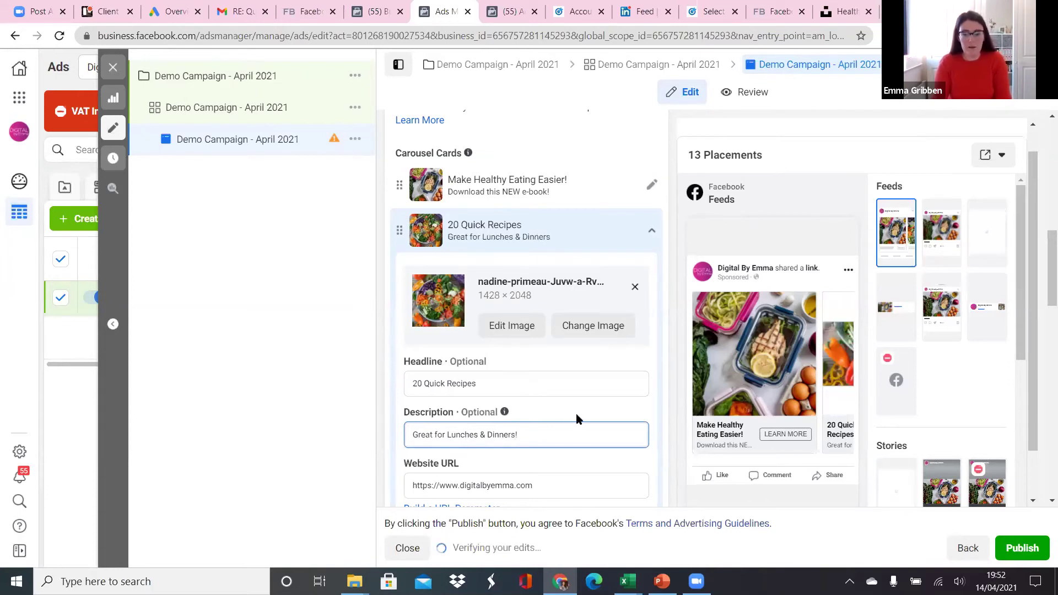
scroll(570, 430, "down", 1)
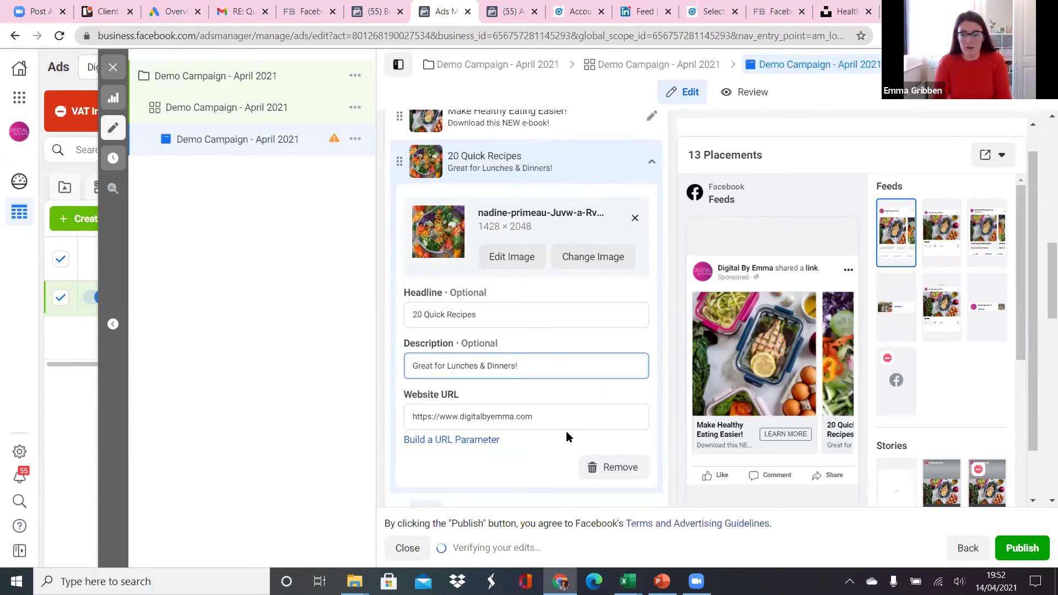
left_click(546, 417)
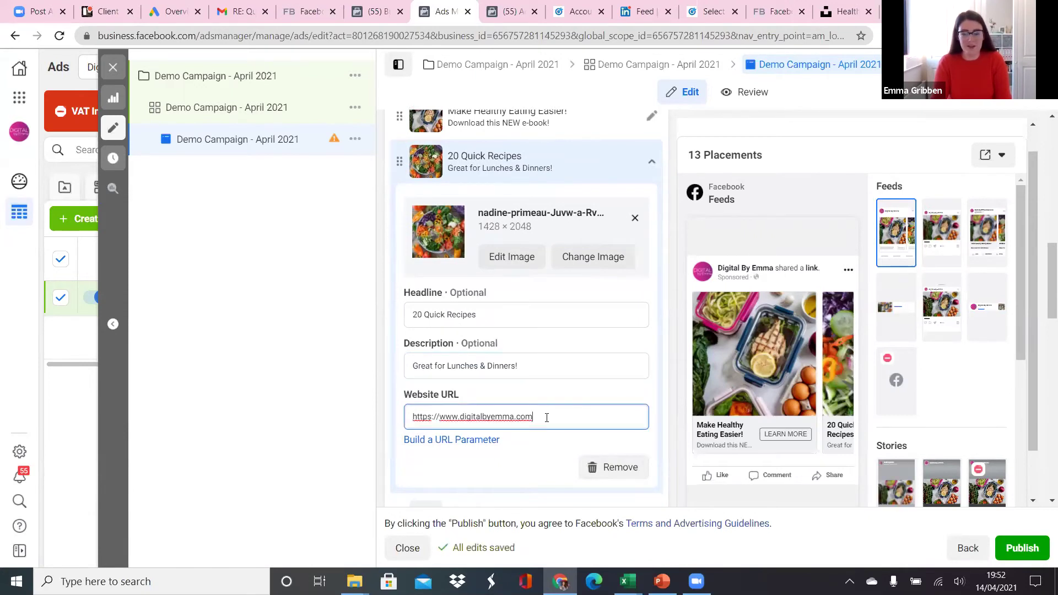
Step: Expand the third carousel card, upload ello-4fWN0AIoS0Y-unsplash.jpg and use it as the card's image
scroll(533, 413, "down", 2)
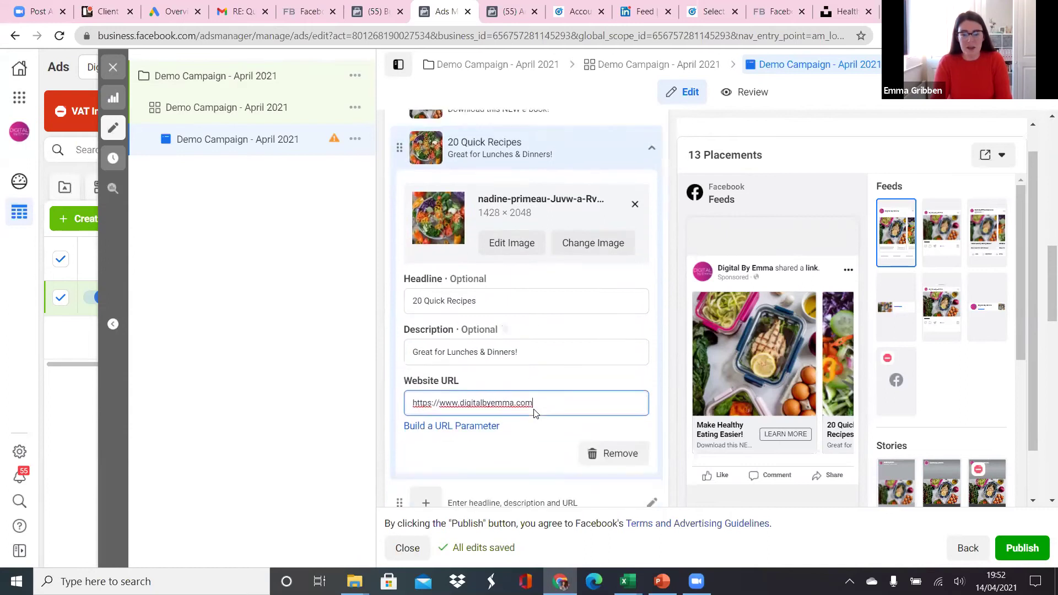
left_click(516, 384)
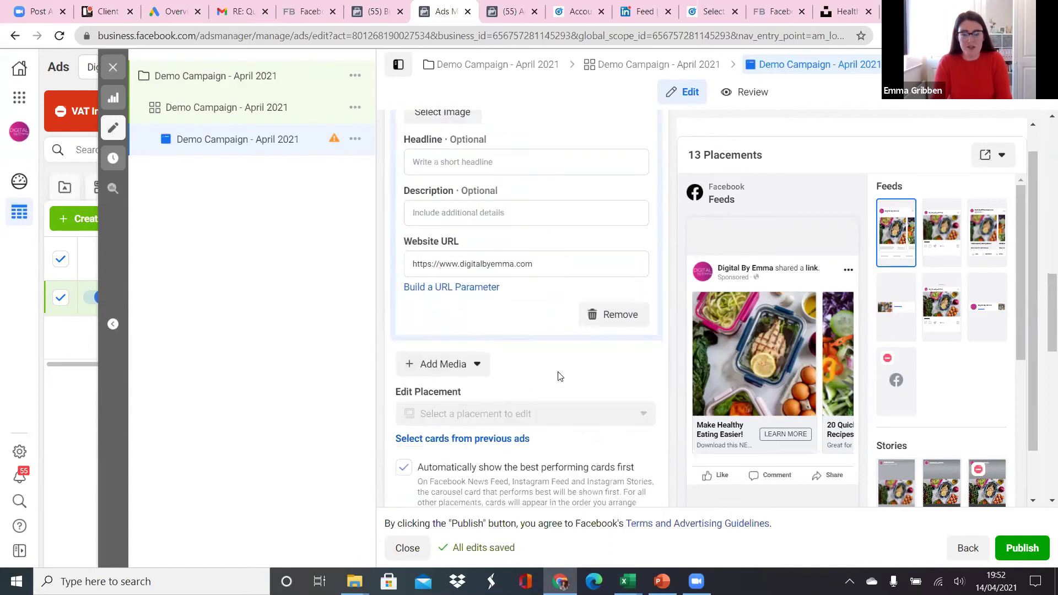
scroll(558, 376, "up", 3)
left_click(467, 324)
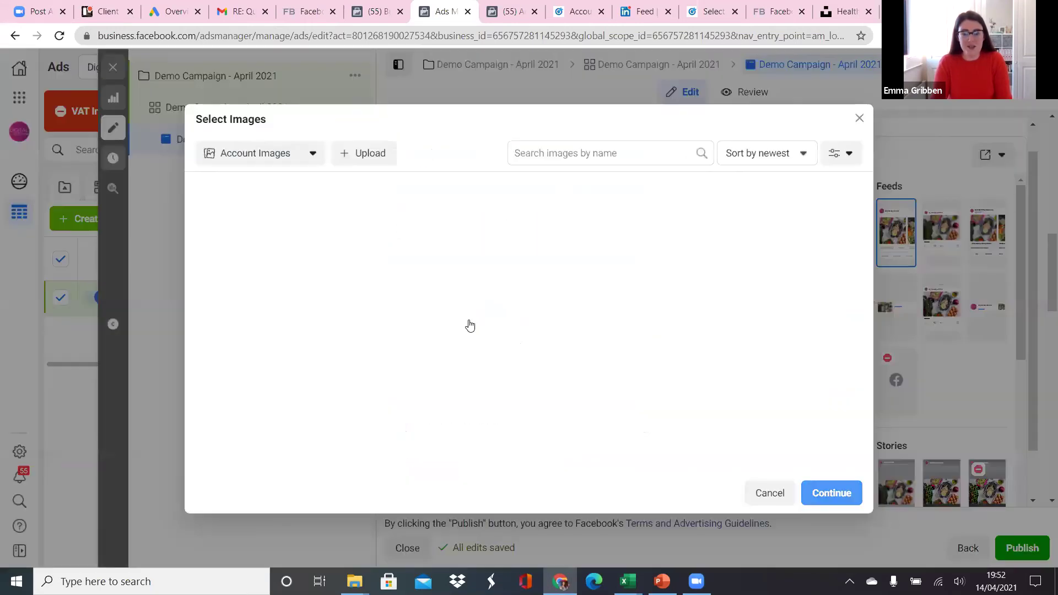
left_click(370, 154)
double_click(270, 293)
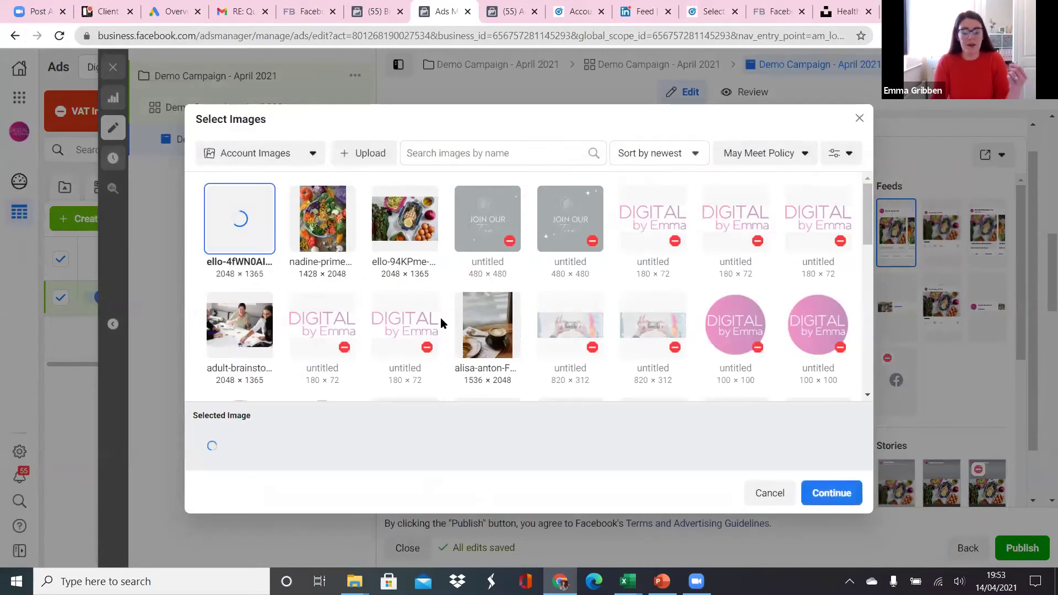
left_click(831, 493)
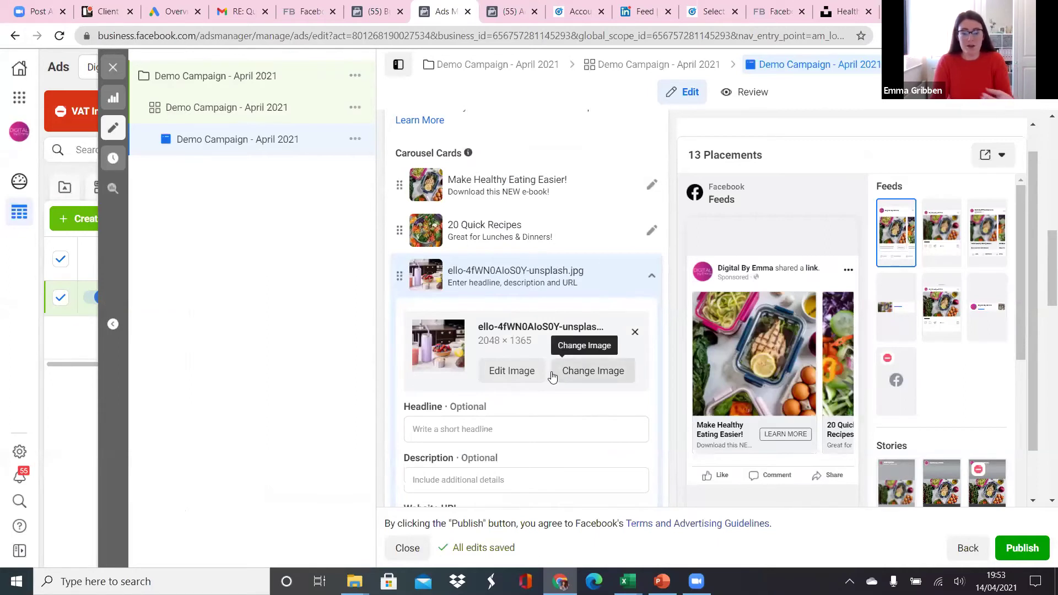
Step: Try a square crop on the third card's image, then crop it to vertical 9:16 around the purple tumbler and berries and save
left_click(510, 373)
left_click(514, 375)
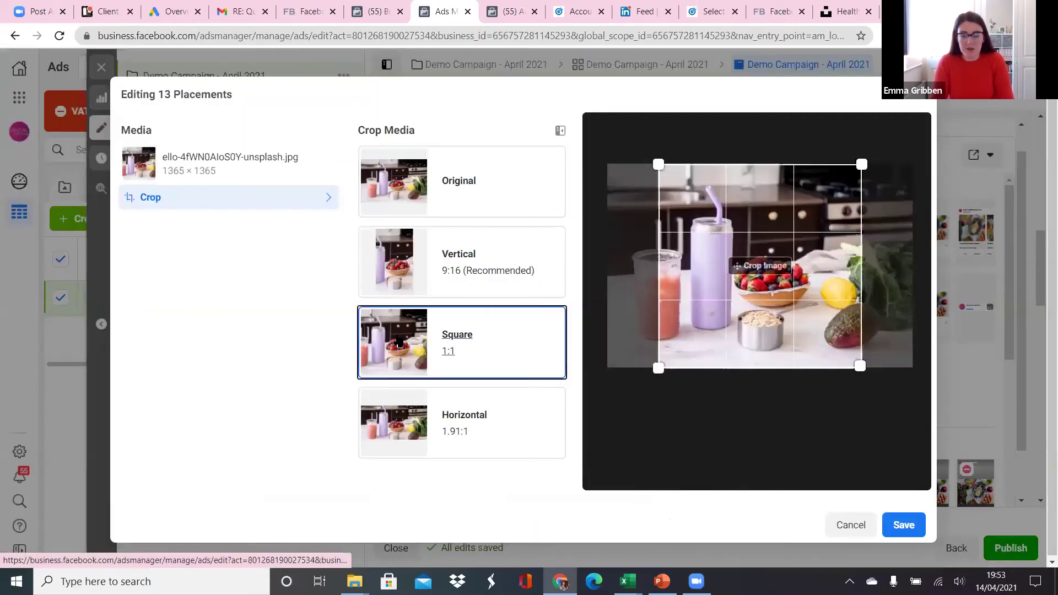
left_click_drag(755, 298, 714, 298)
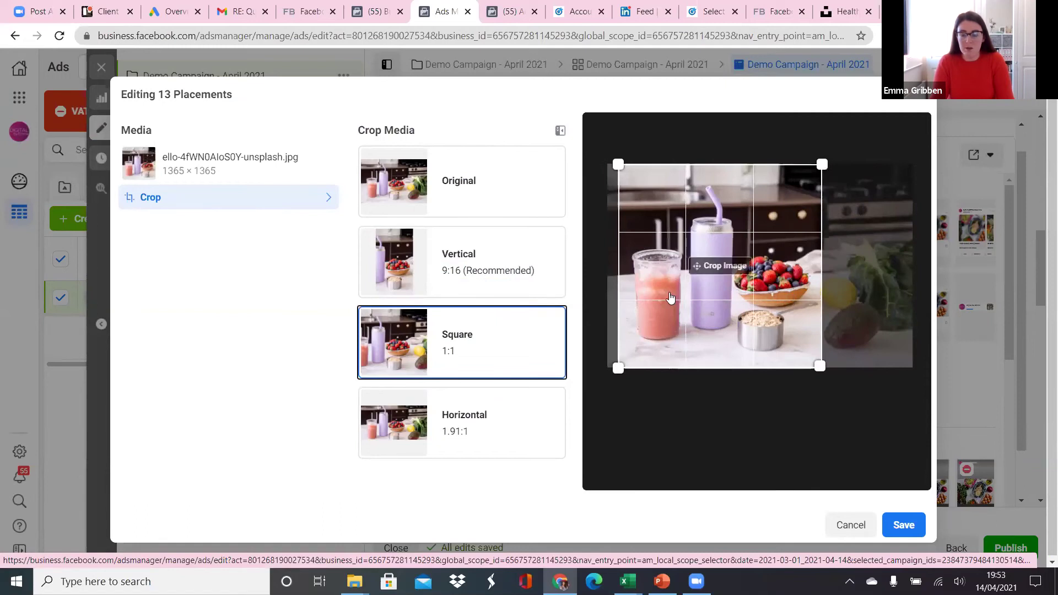
left_click(481, 259)
mouse_move(733, 254)
left_mouse_down()
mouse_move(653, 253)
mouse_move(727, 262)
mouse_move(717, 259)
left_mouse_up()
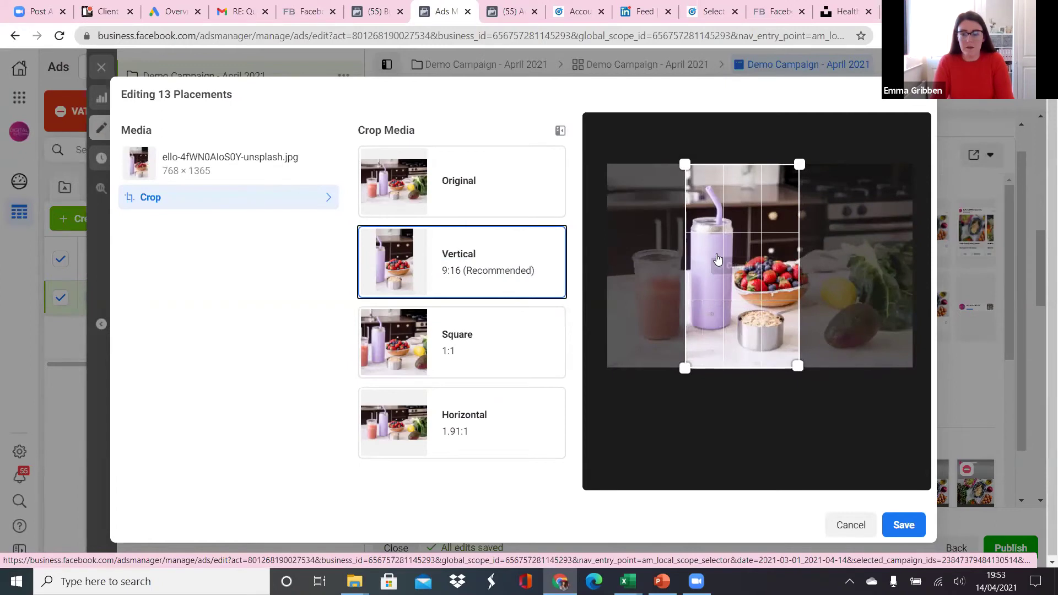
left_click(904, 525)
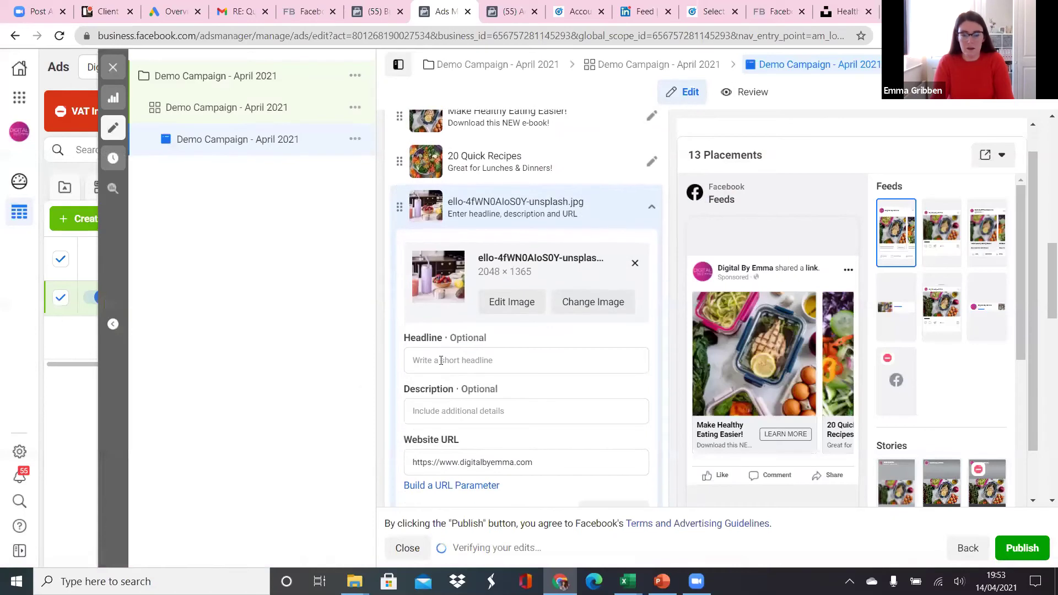
Step: Give the third carousel card the headline "Starters, Mains and Snacks" and the description "Make a healthy change today!"
left_click(441, 361)
type("Starters, Mains and S")
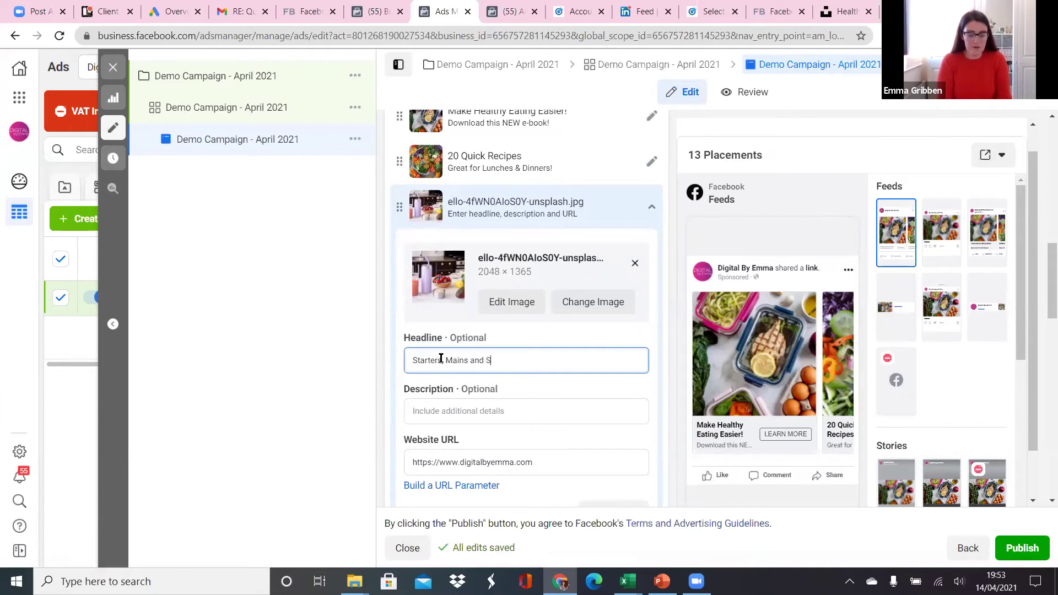
left_click(450, 411)
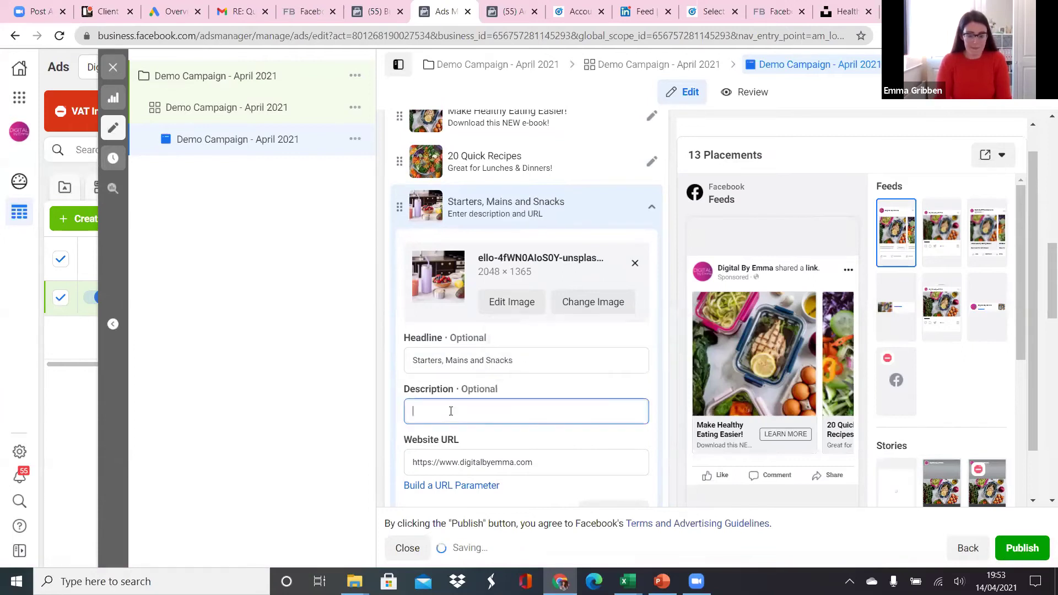
type("M")
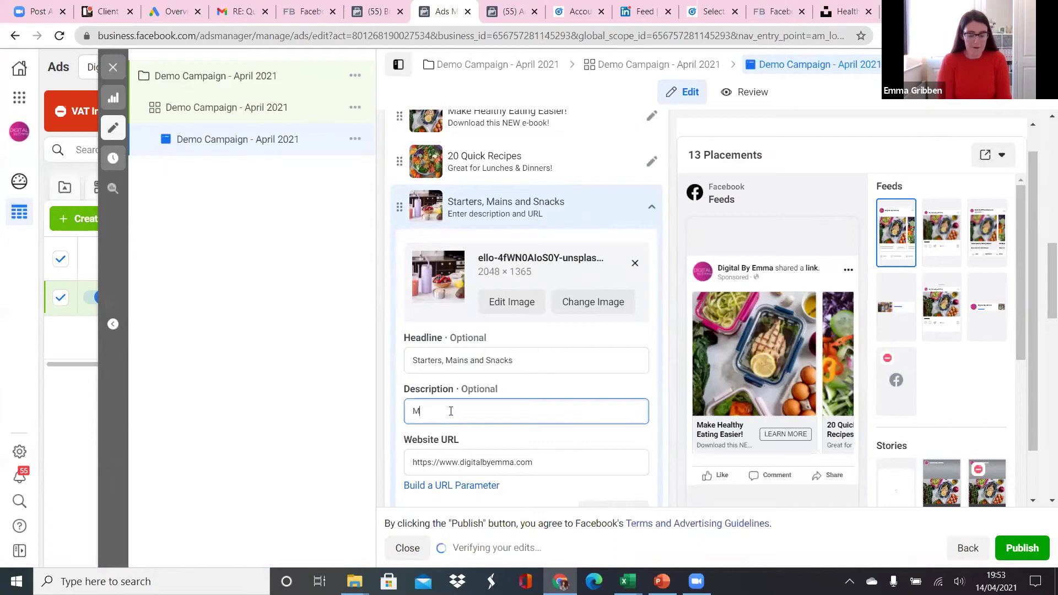
type("ake a h")
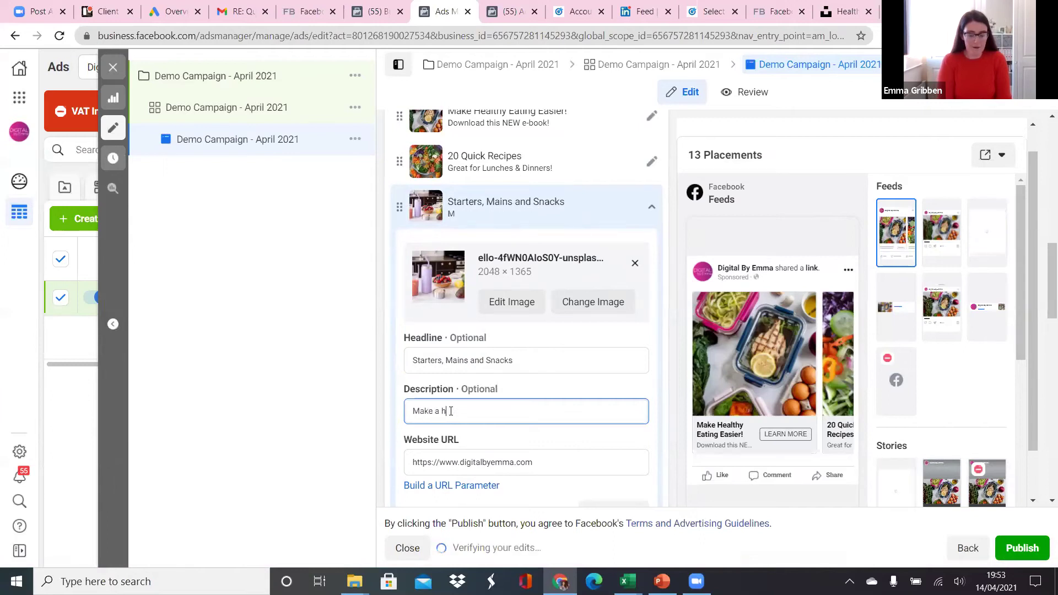
type("ealthy change")
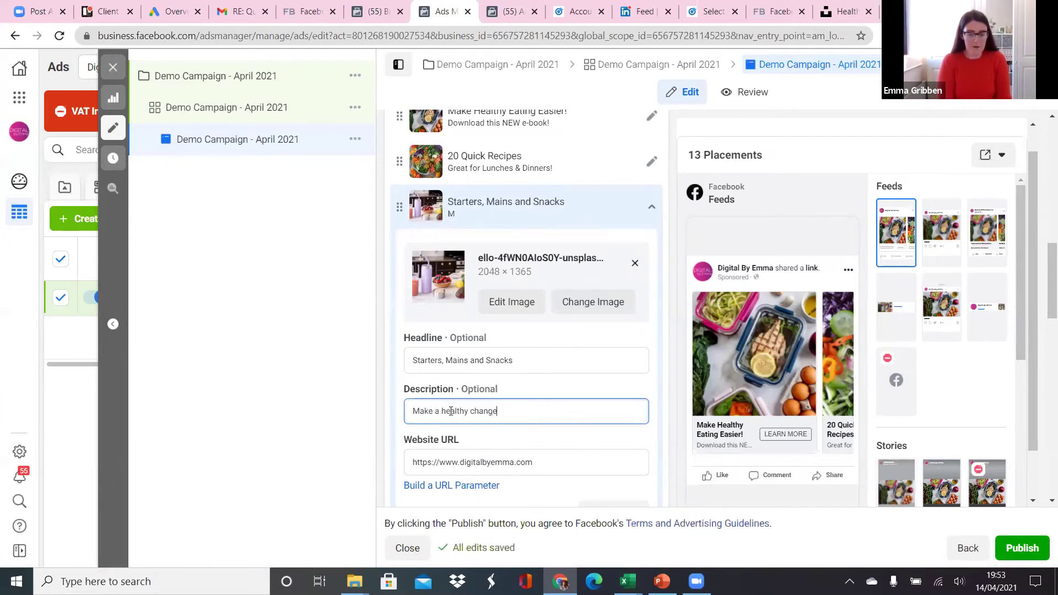
type(" today!")
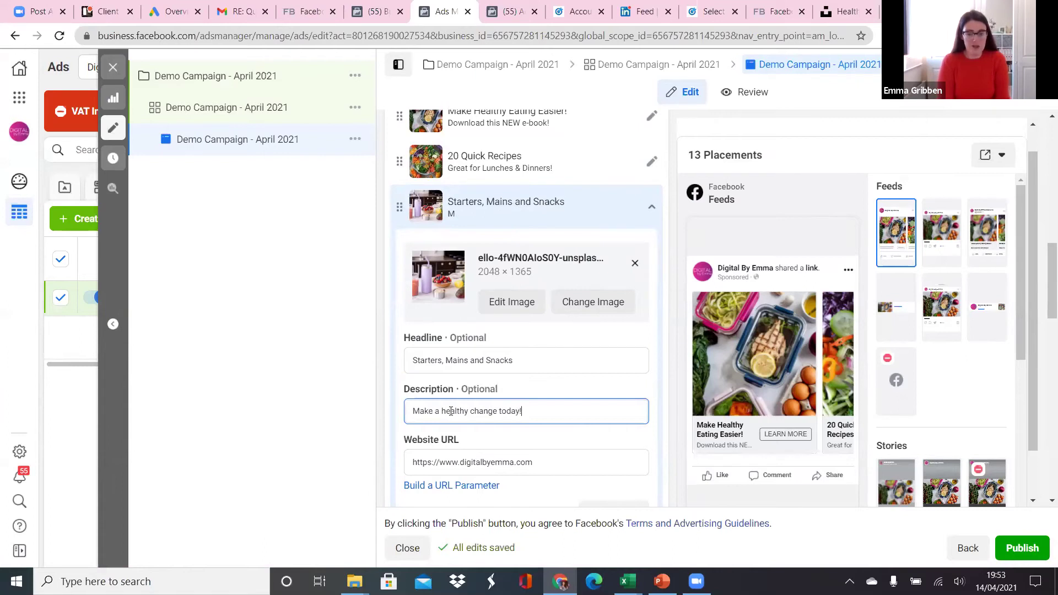
Step: Turn on link sharing for the Demo Campaign - April 2021 ad preview and copy the preview link
scroll(553, 389, "down", 1)
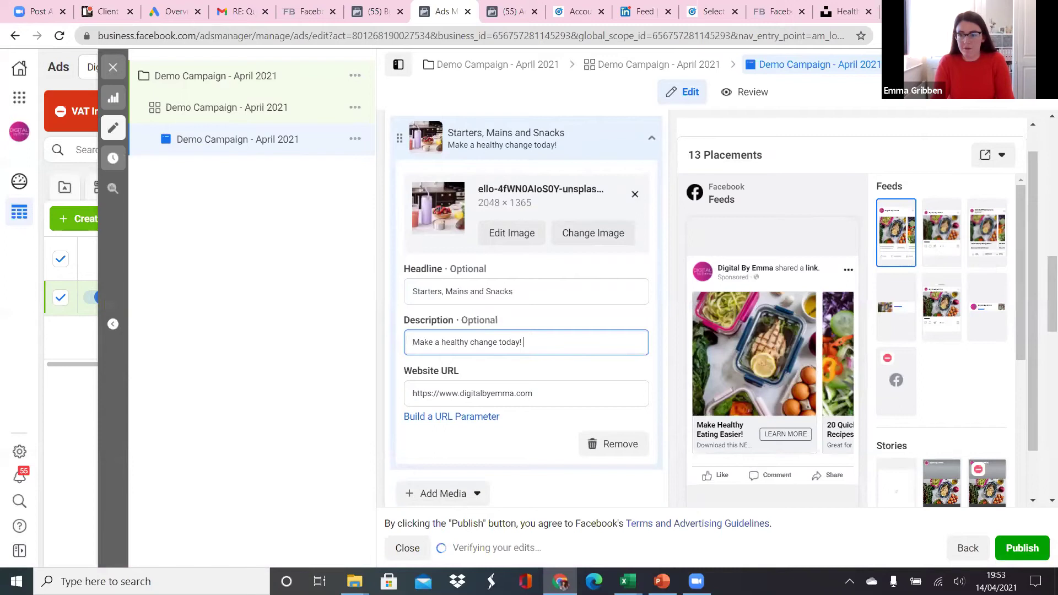
left_click(1002, 155)
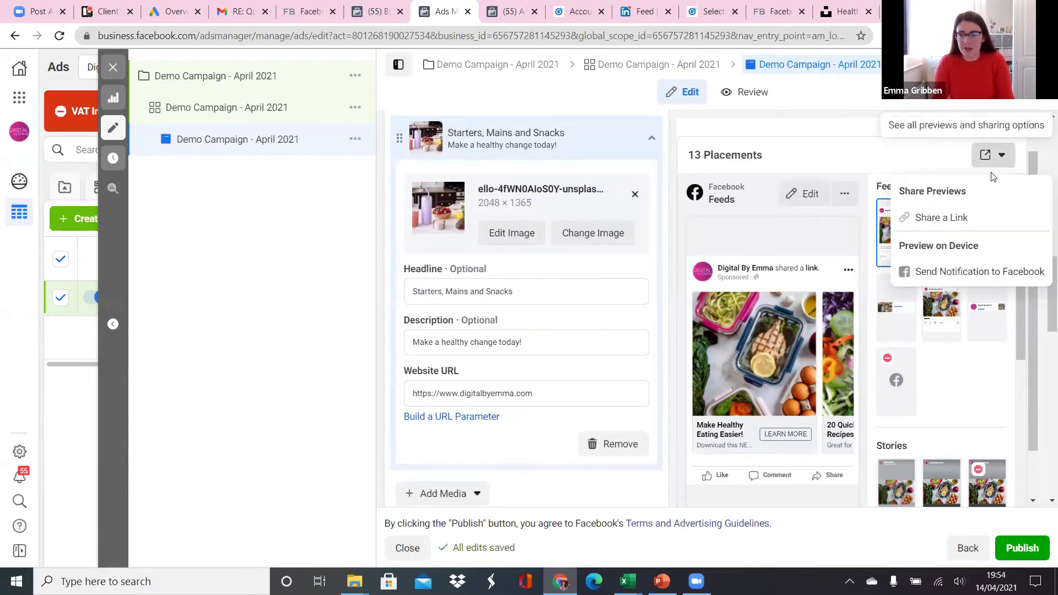
left_click(958, 220)
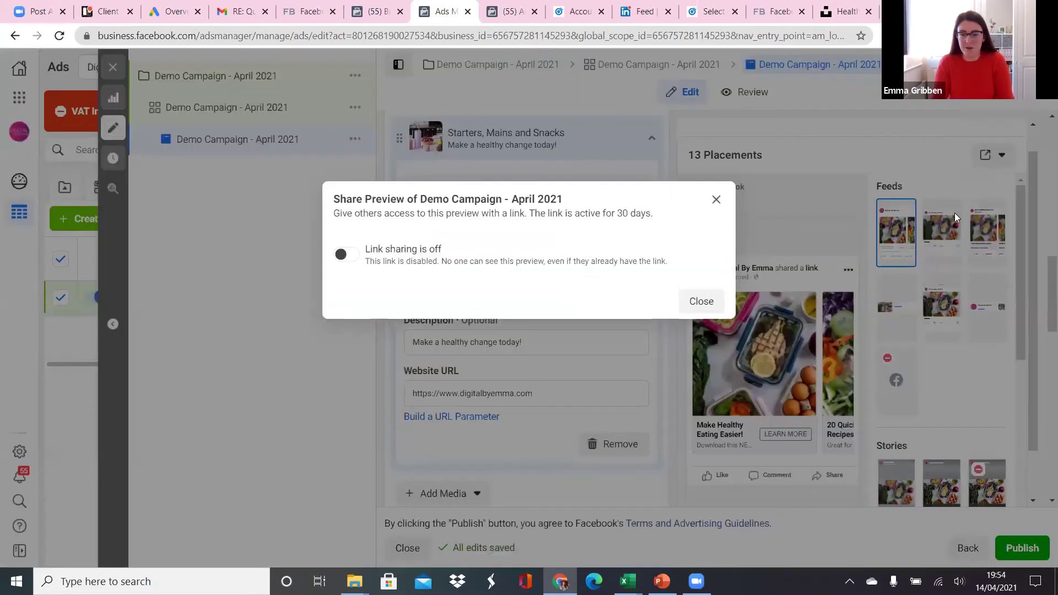
left_click(343, 256)
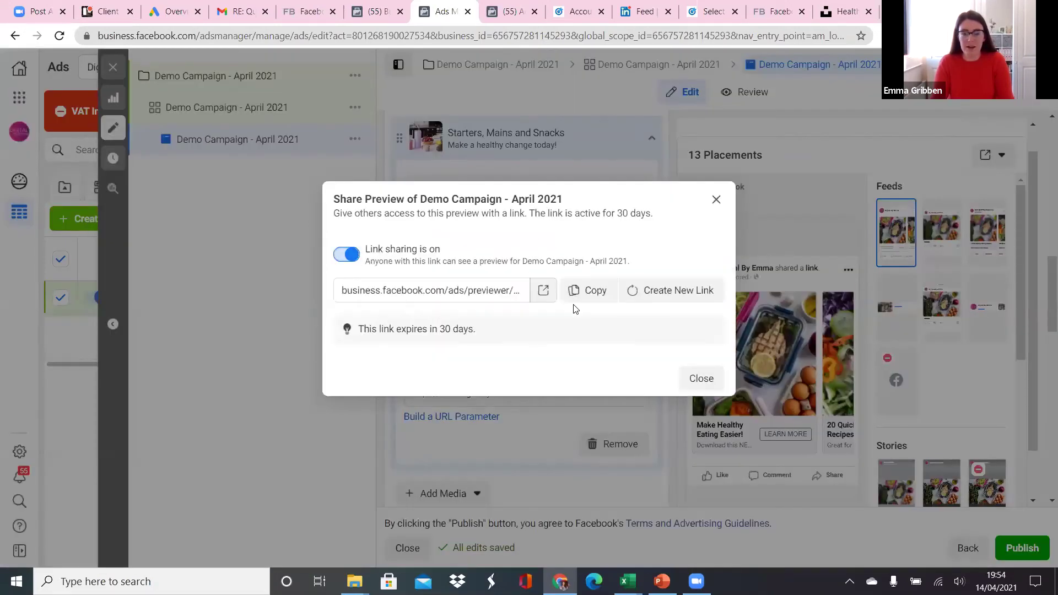
left_click(591, 298)
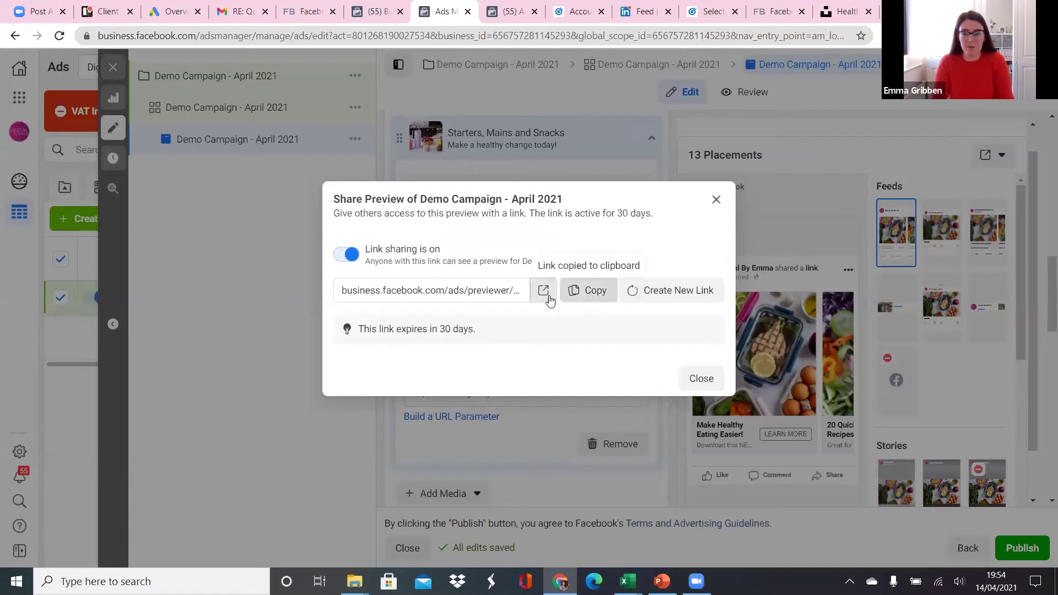
Step: Open the copied ad preview link in a new browser tab
left_click(888, 11)
key("ctrl+v")
key("Return")
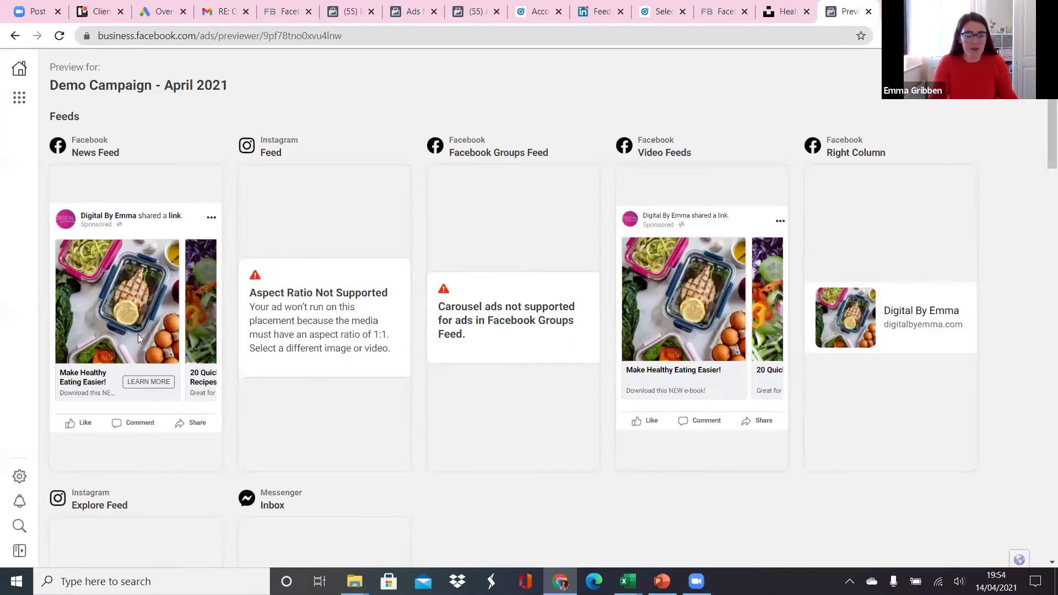
Step: Review how the carousel ad appears across the feeds, Stories, In-Stream, Search and In-Article placements
mouse_move(117, 184)
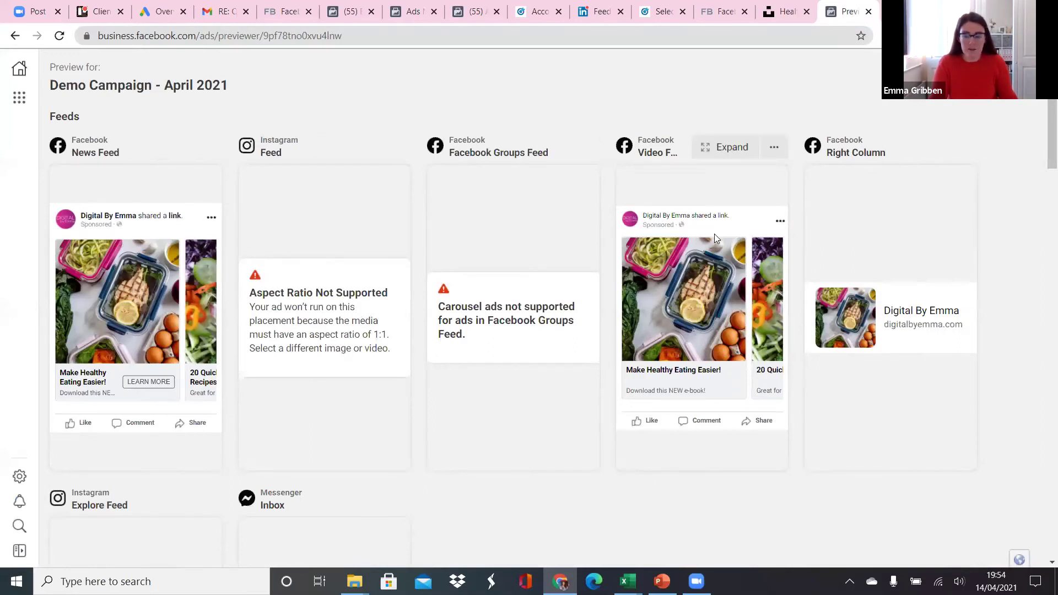
mouse_move(940, 319)
scroll(484, 312, "down", 6)
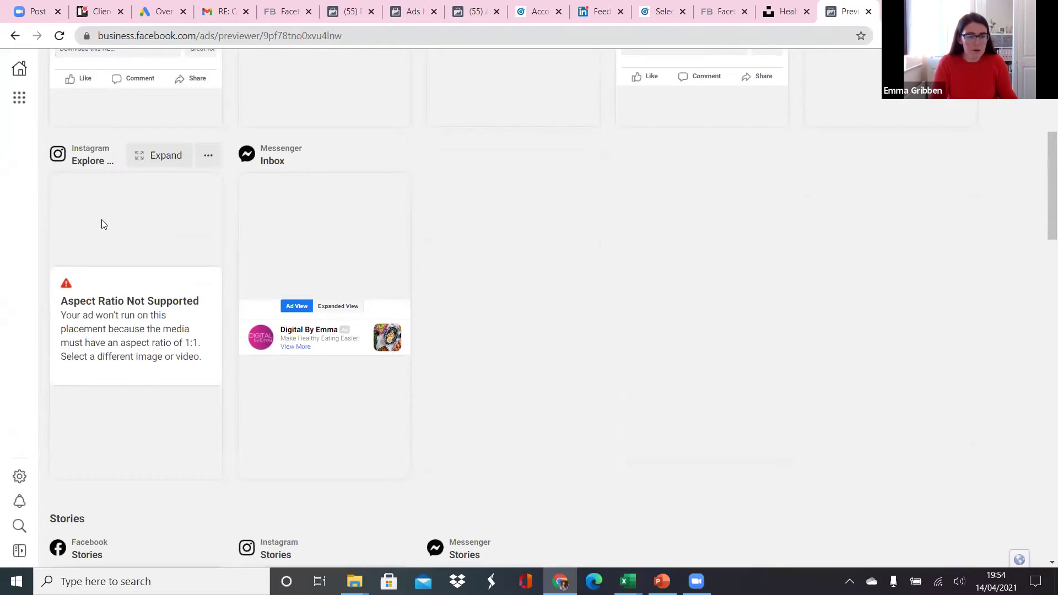
scroll(329, 308, "down", 1)
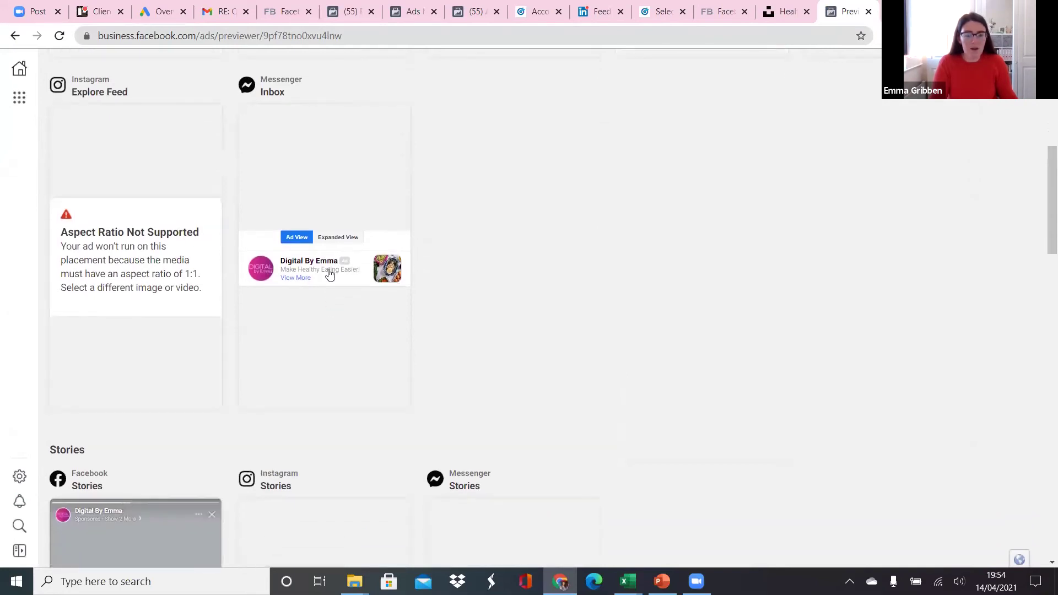
scroll(324, 277, "down", 2)
scroll(323, 279, "down", 4)
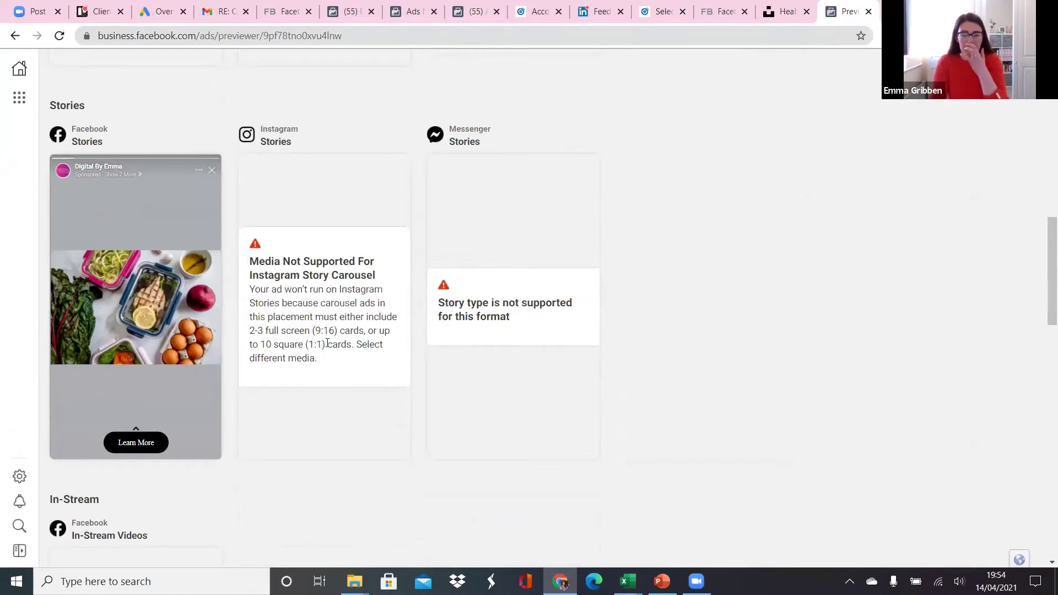
scroll(328, 336, "down", 10)
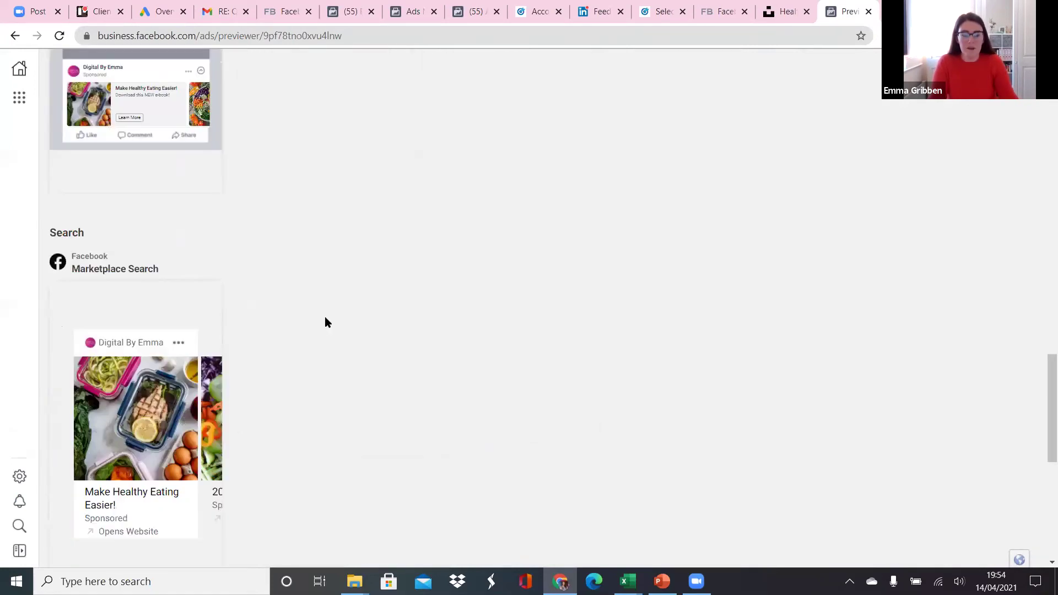
scroll(325, 318, "down", 3)
scroll(325, 318, "down", 5)
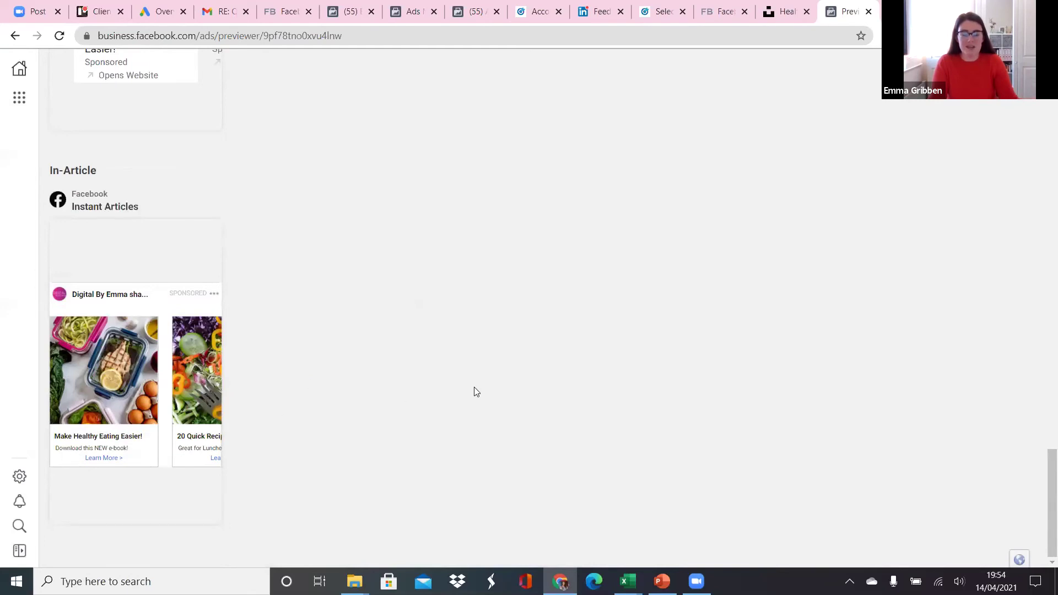
scroll(474, 387, "up", 3)
scroll(474, 387, "up", 15)
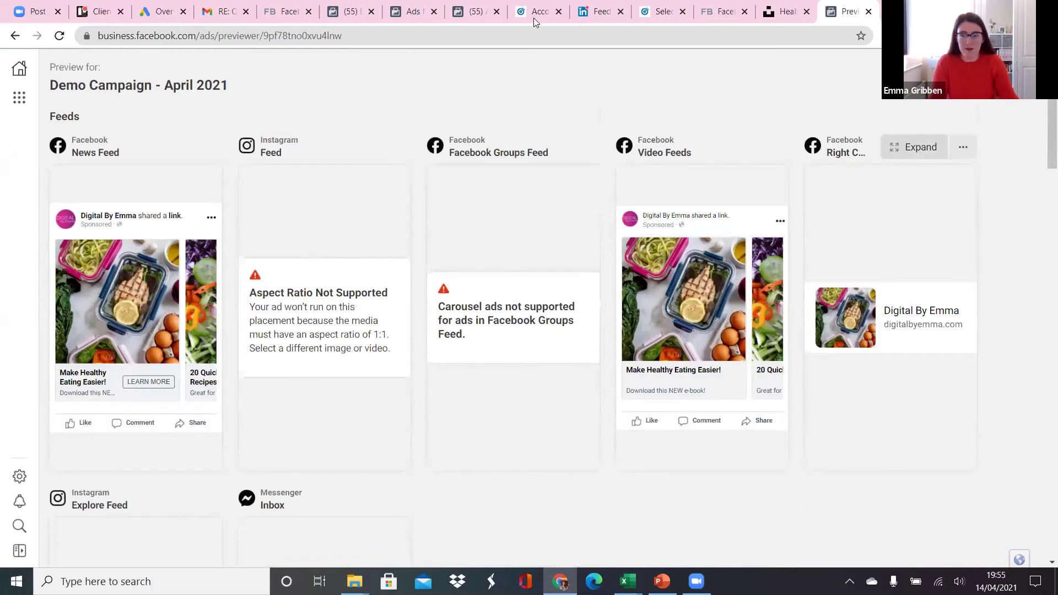
Step: Return to the ad editor and check the Messenger Stories and Instagram Stories placement previews
left_click(438, 11)
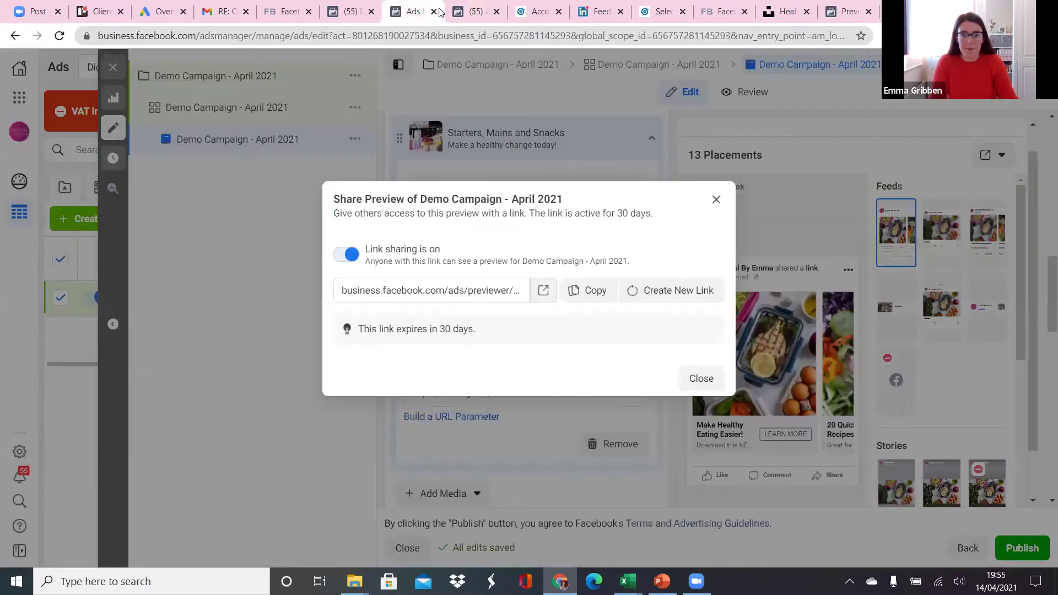
left_click(716, 200)
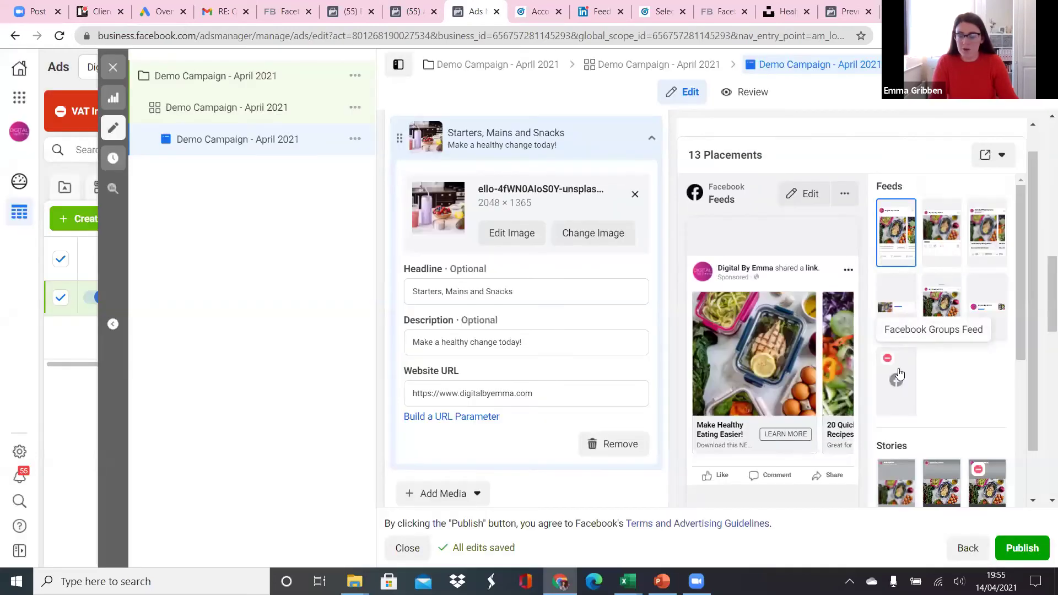
scroll(952, 368, "down", 3)
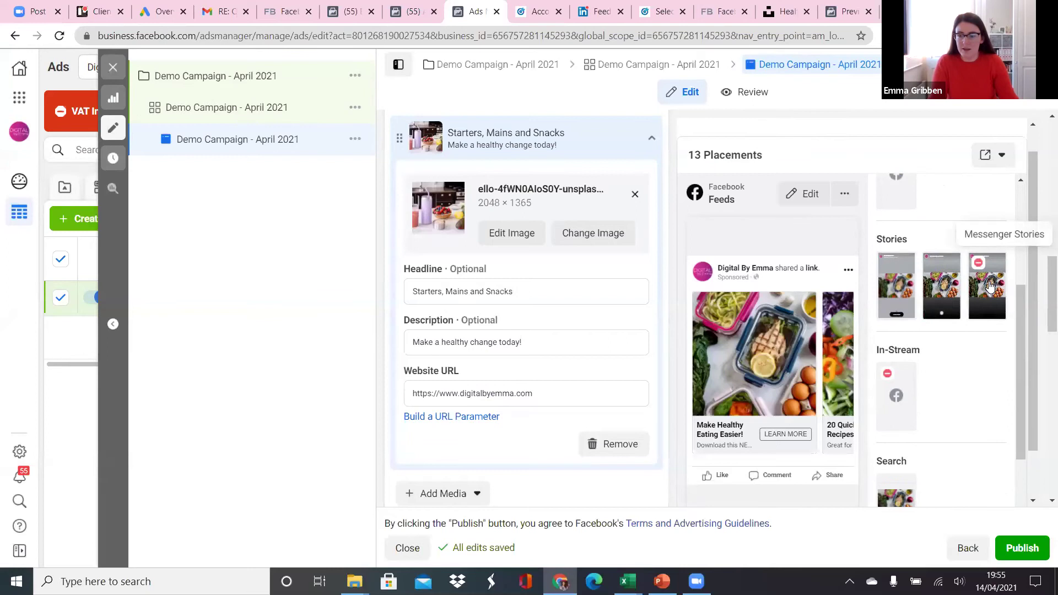
left_click(990, 286)
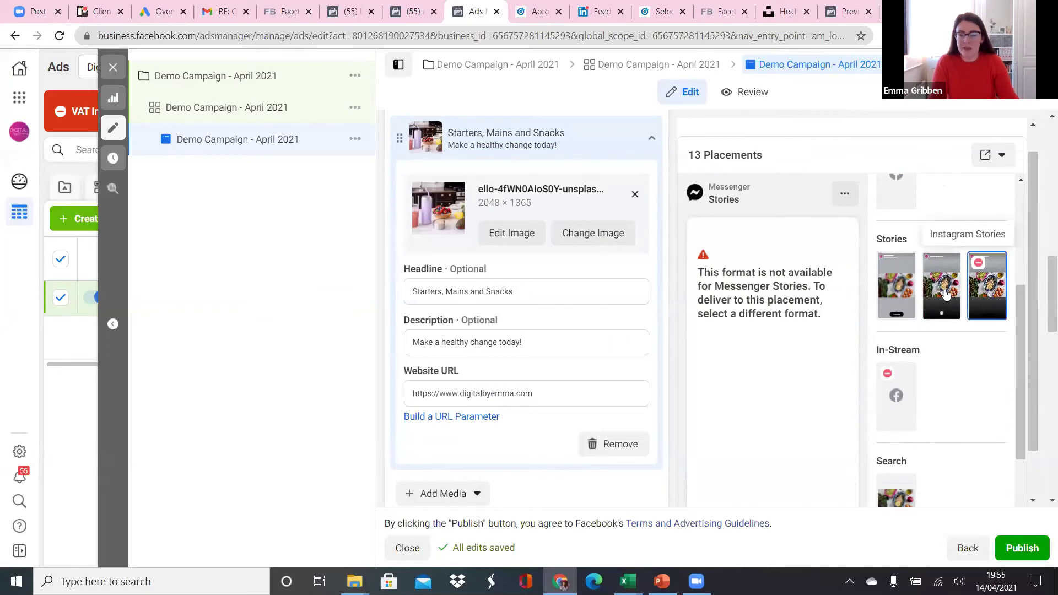
left_click(944, 286)
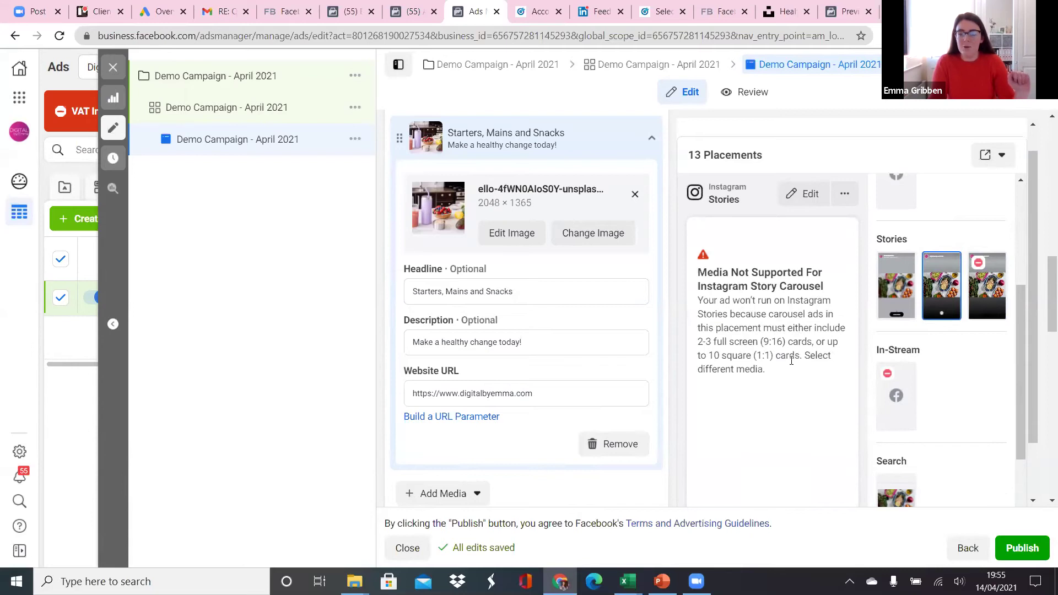
scroll(583, 308, "down", 2)
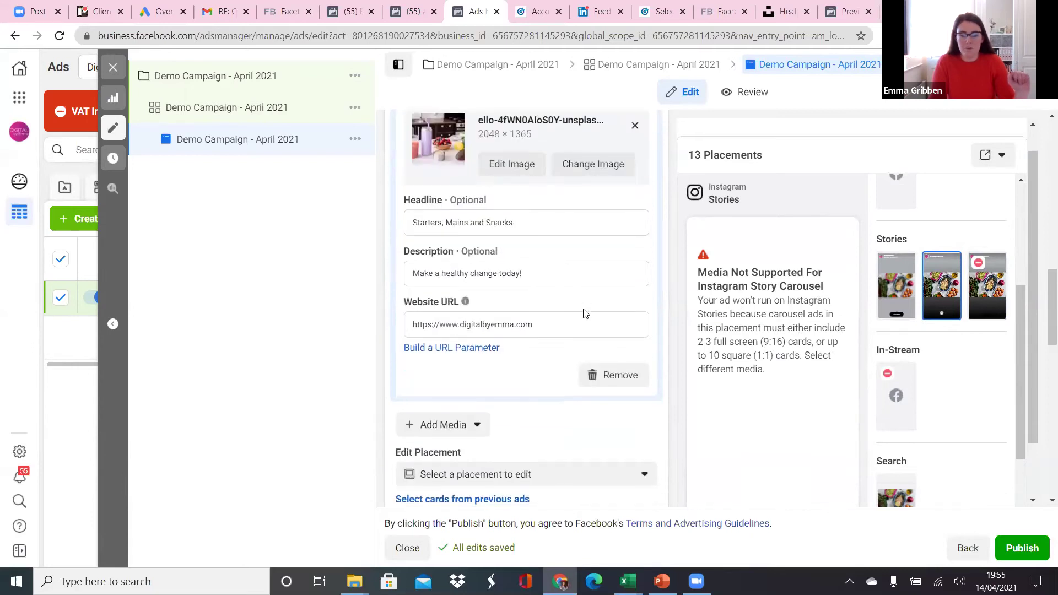
scroll(584, 309, "up", 2)
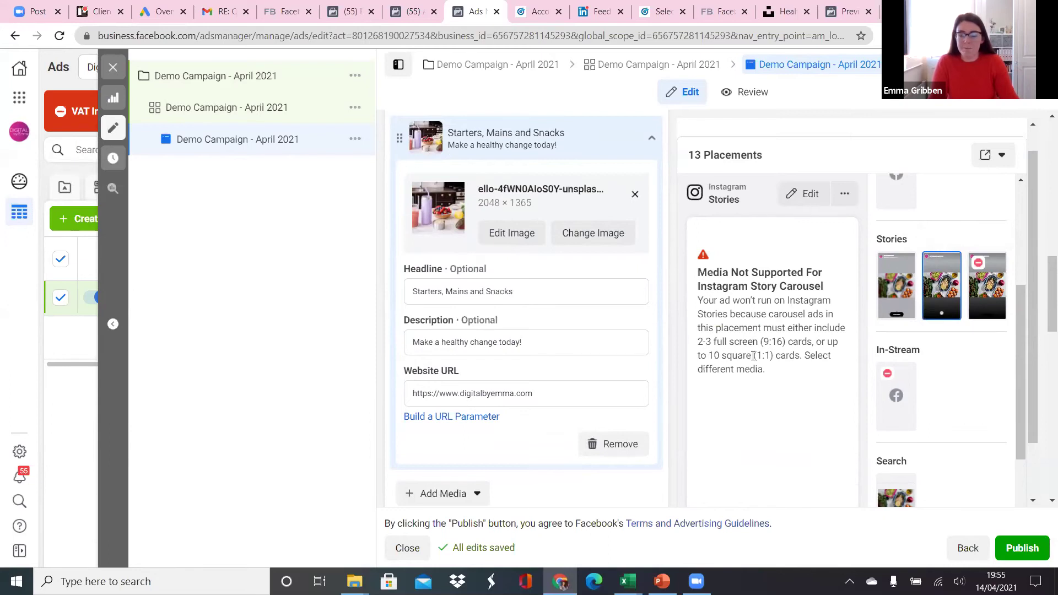
Step: Check the vertical 9:16 crop on the third card's image and leave the crop editor without saving
left_click(506, 234)
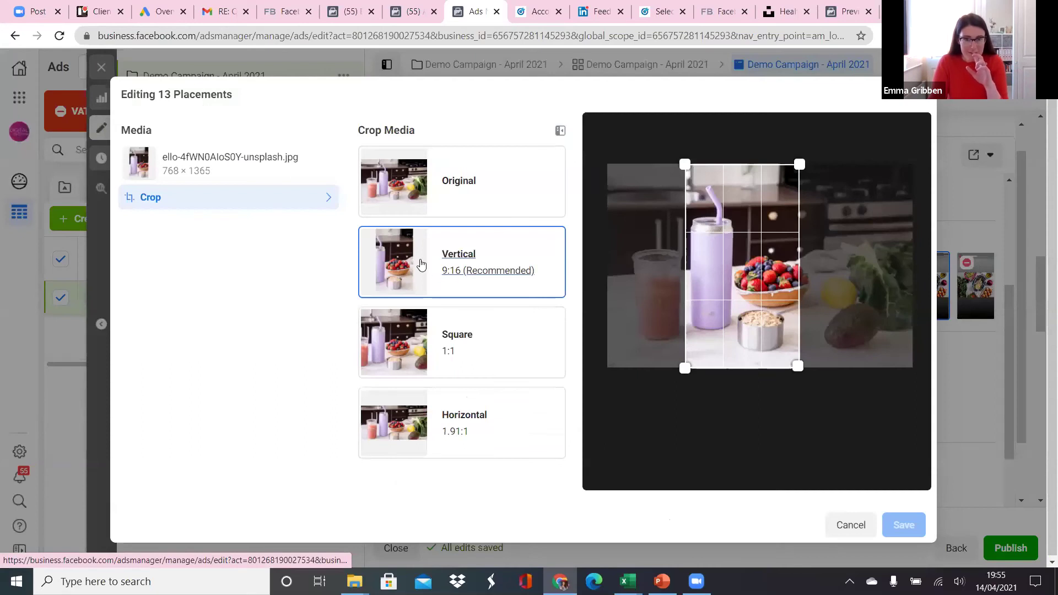
left_click(462, 272)
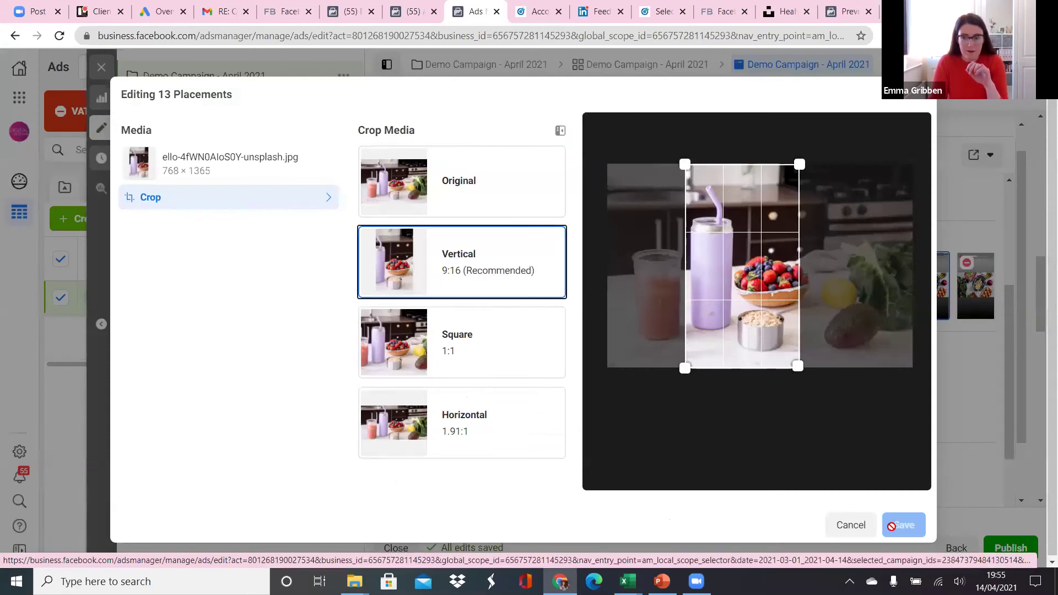
left_click(795, 158)
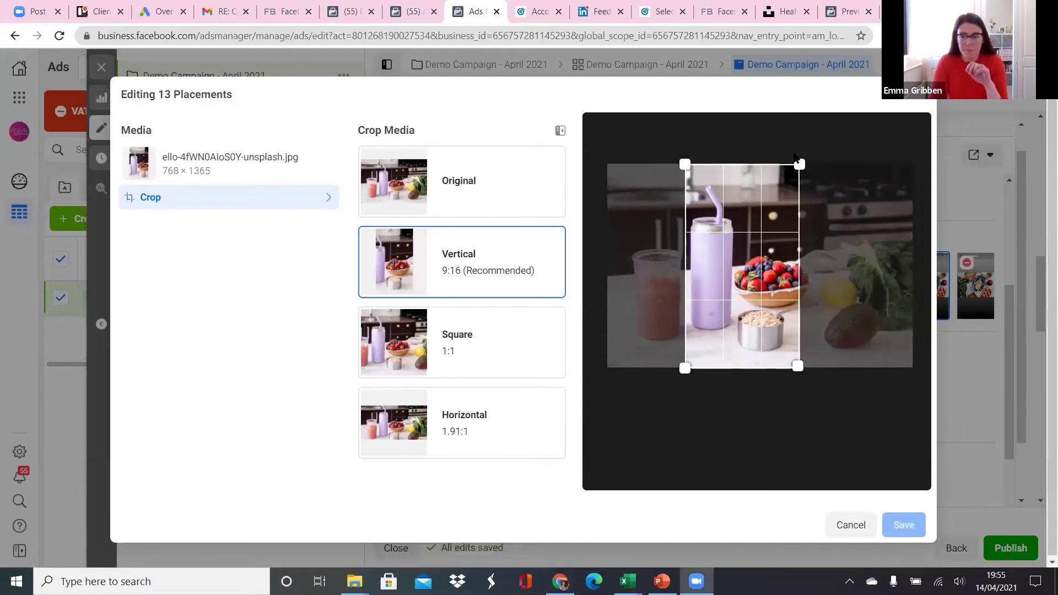
left_click(919, 103)
Step: Crop the first carousel card's image to vertical 9:16 around the chicken and lemon lunch box and save
scroll(603, 328, "up", 5)
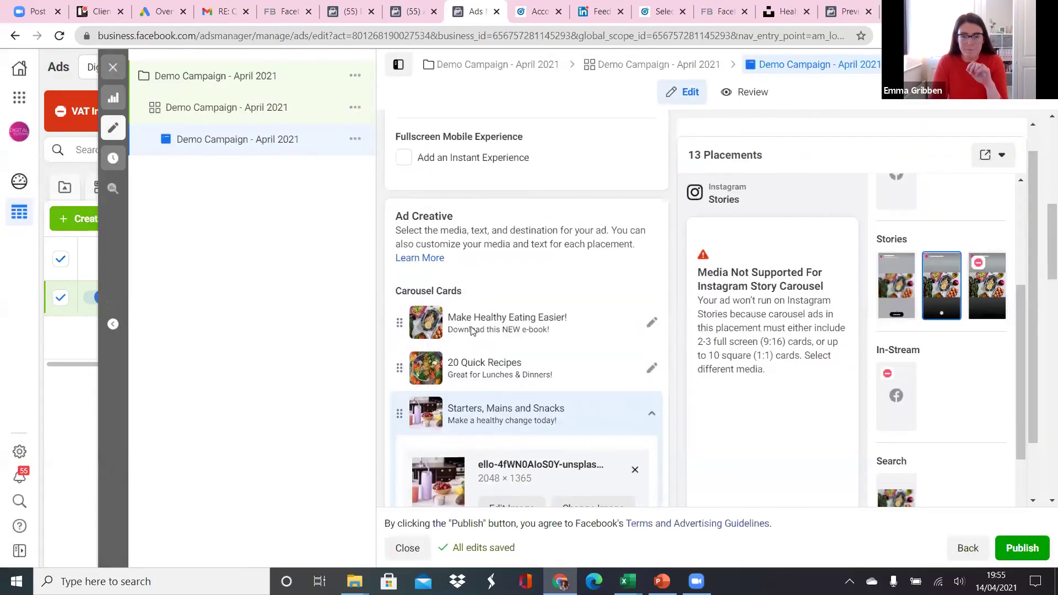
left_click(652, 330)
scroll(585, 307, "down", 3)
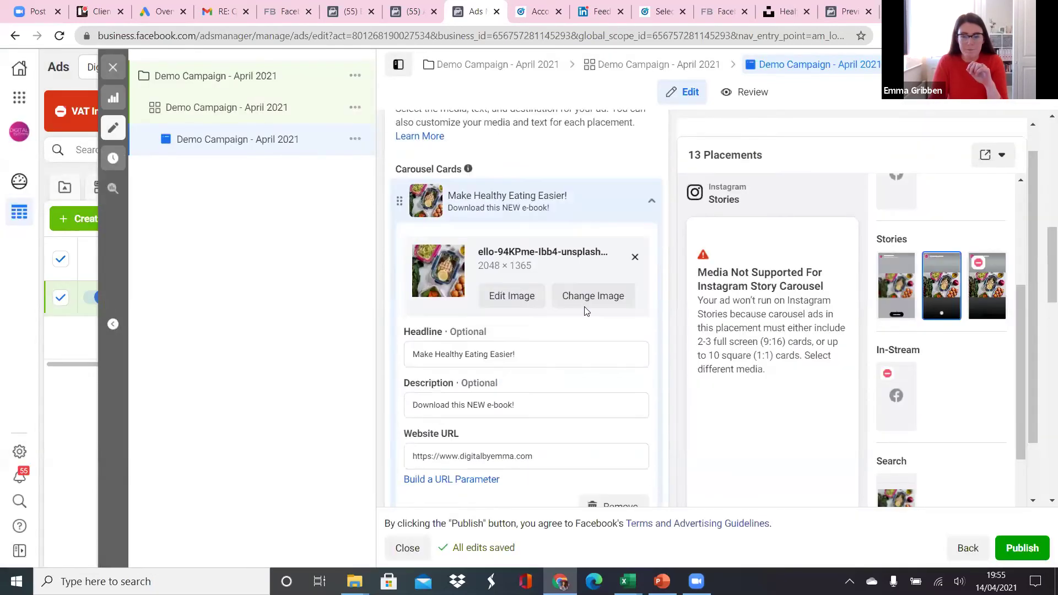
left_click(512, 282)
left_click(467, 259)
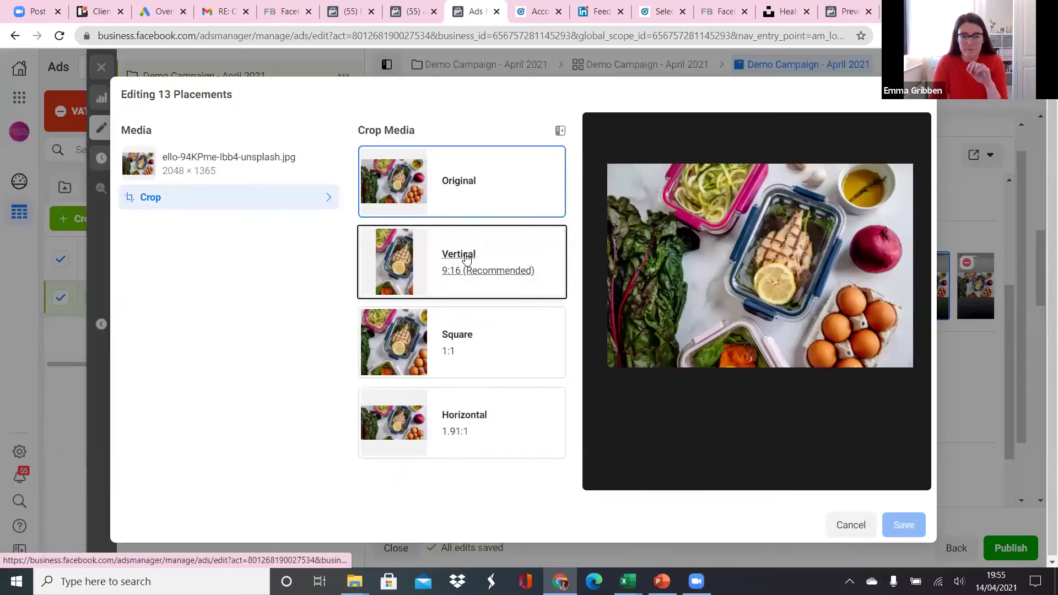
left_click_drag(754, 266, 771, 265)
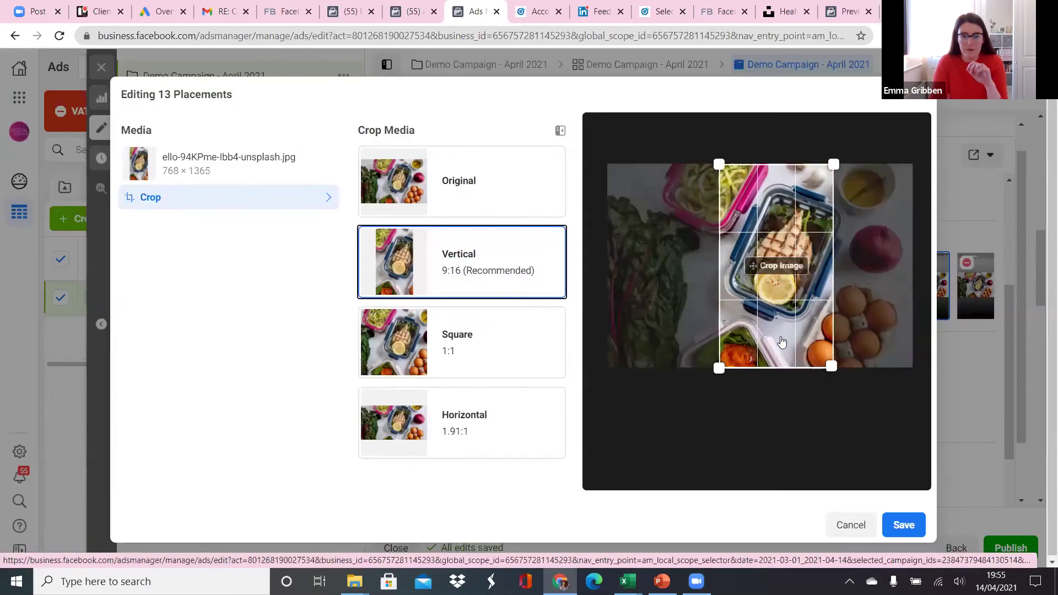
left_click(904, 525)
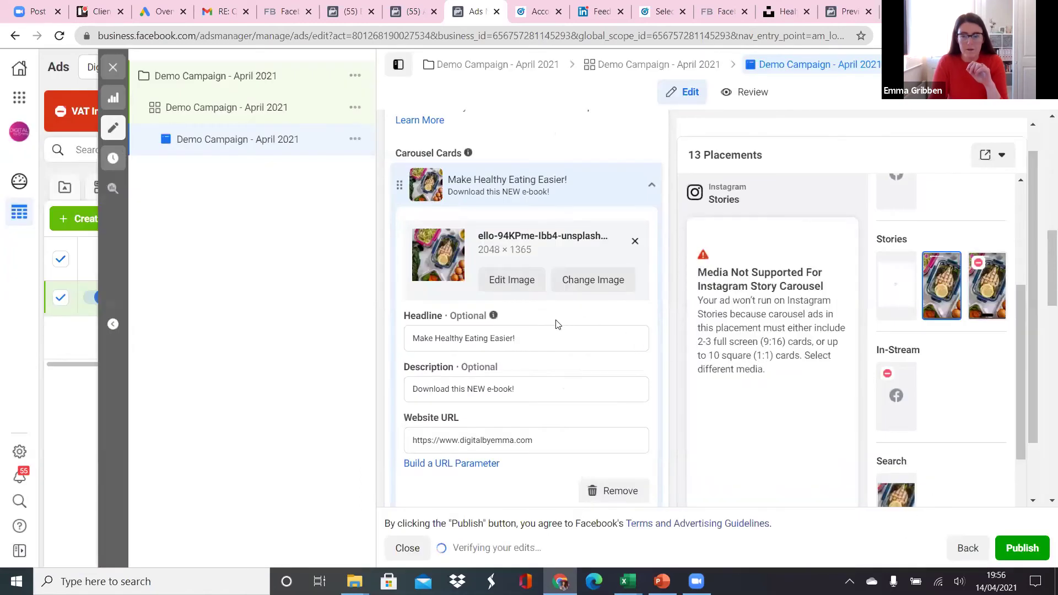
Step: Customize the Instagram Stories placement by replacing its first card's image with the nadine-primeau vegetable salad photo
scroll(553, 325, "down", 1)
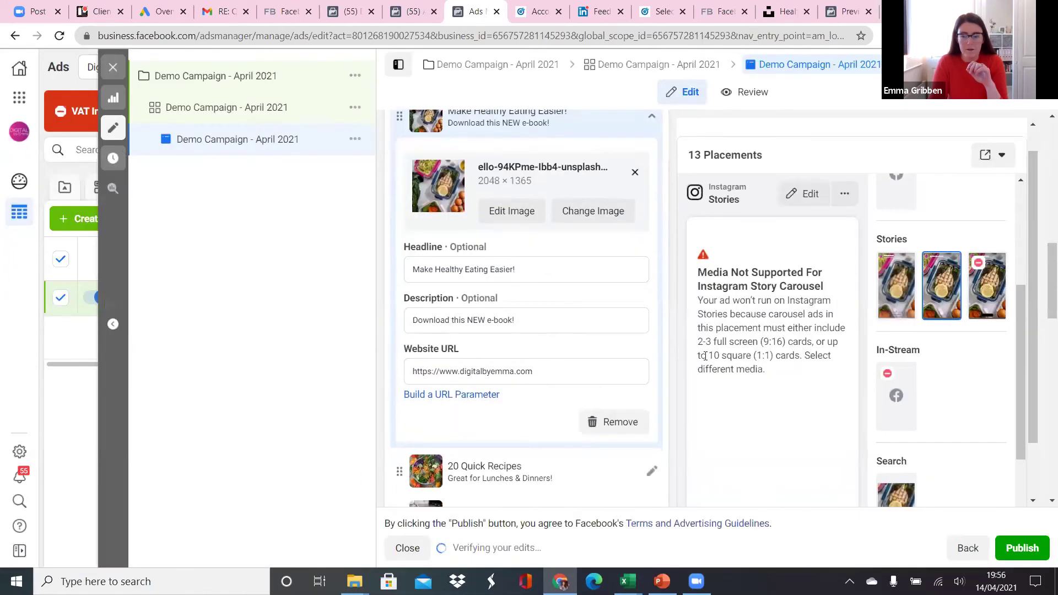
scroll(577, 336, "down", 4)
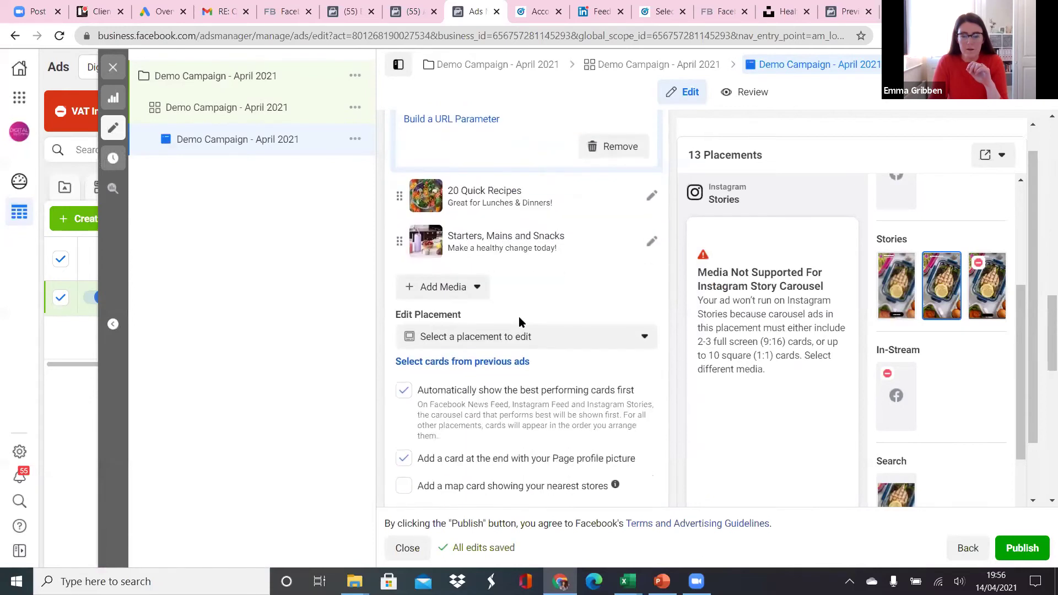
left_click(515, 337)
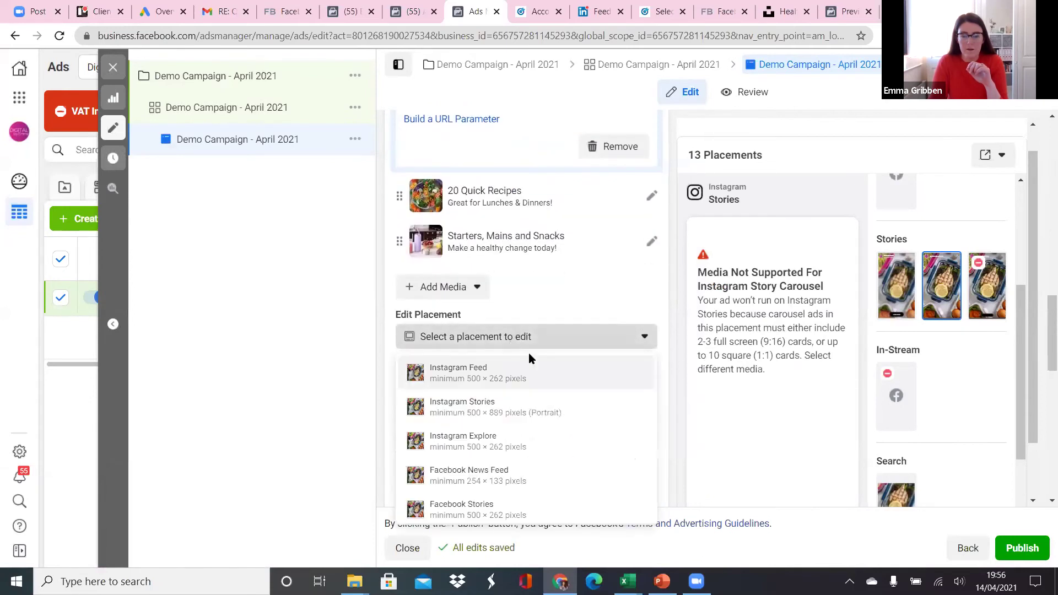
left_click(508, 407)
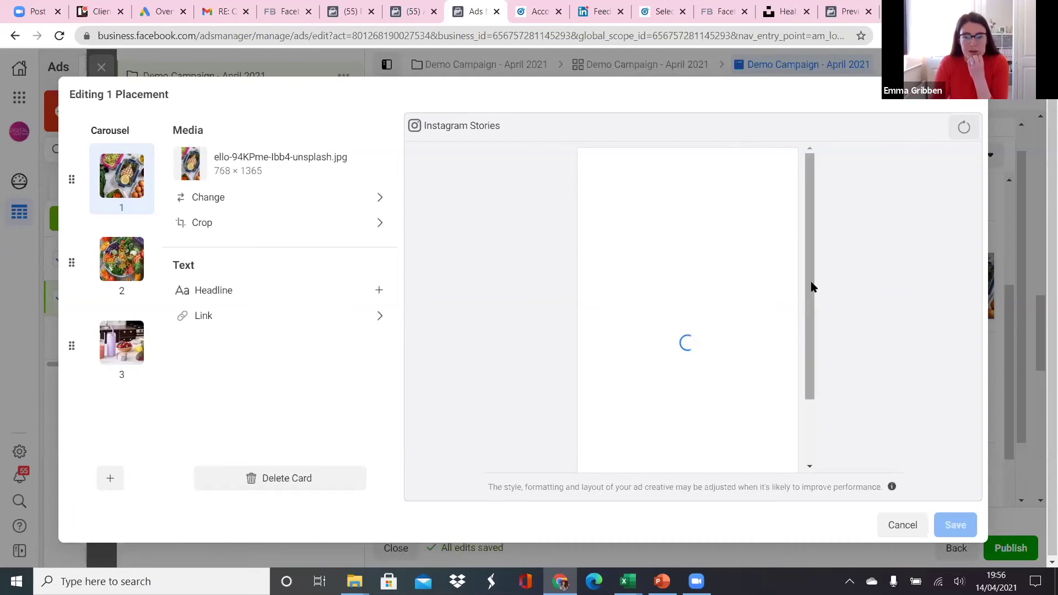
mouse_move(810, 282)
left_mouse_down()
mouse_move(799, 383)
mouse_move(813, 281)
left_mouse_up()
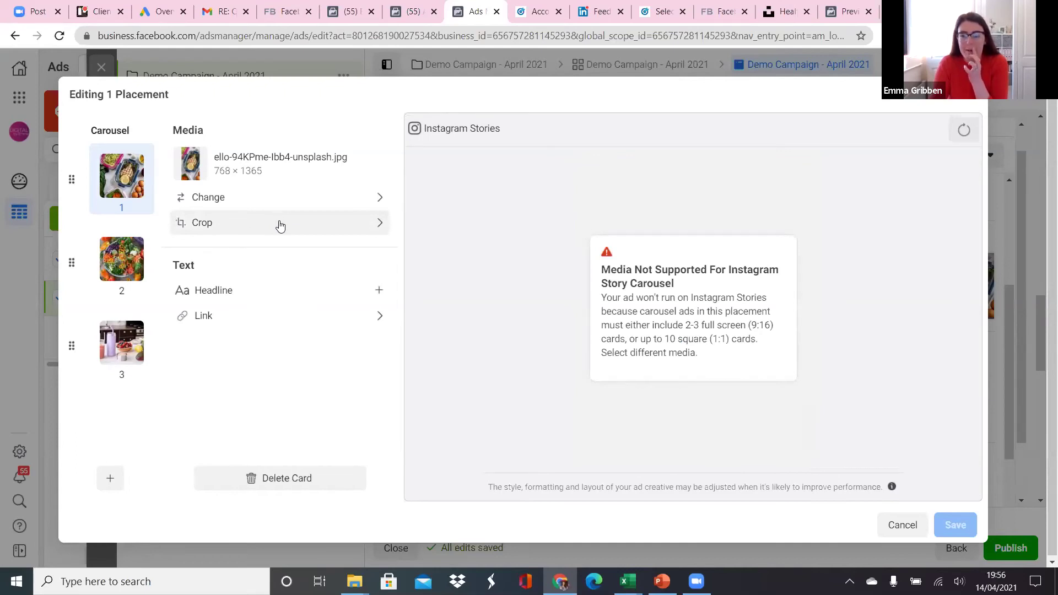
left_click(272, 203)
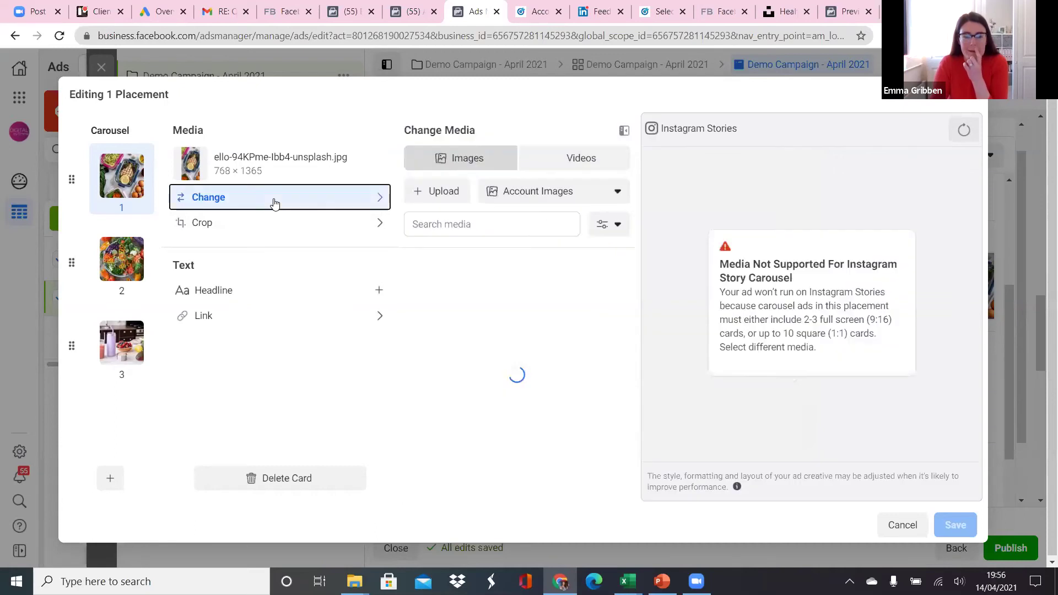
left_click(512, 301)
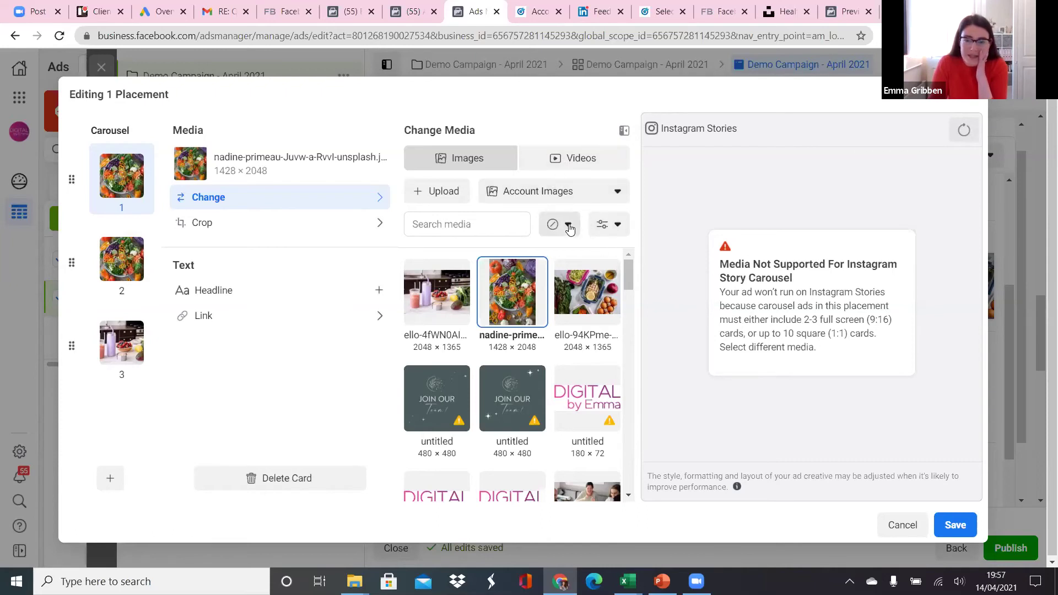
Step: Crop the salad photo on the first Instagram Stories card to vertical 9:16 and save the placement
left_click(569, 227)
left_click(568, 226)
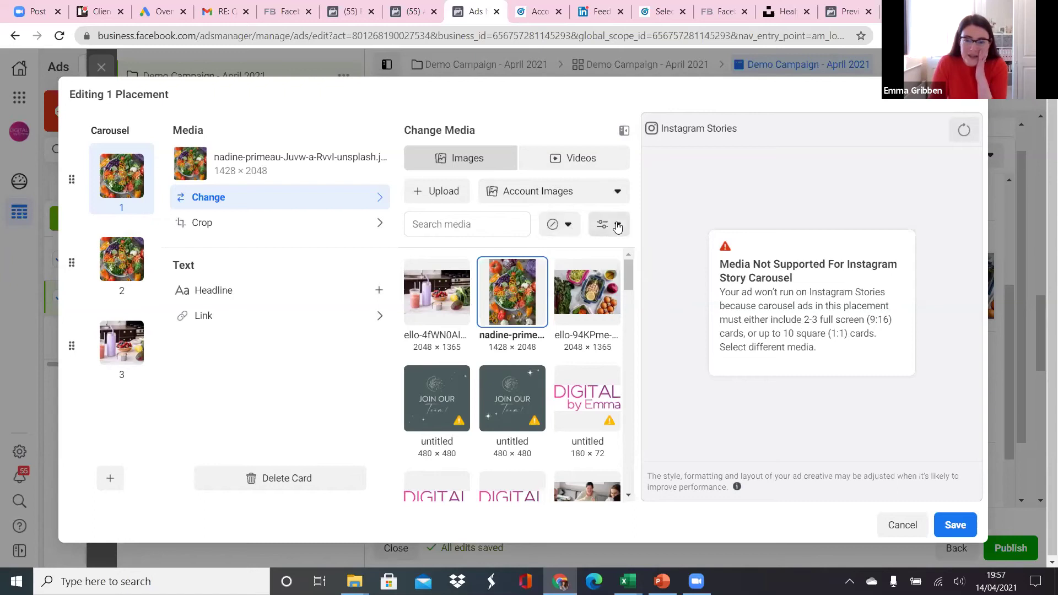
left_click(273, 225)
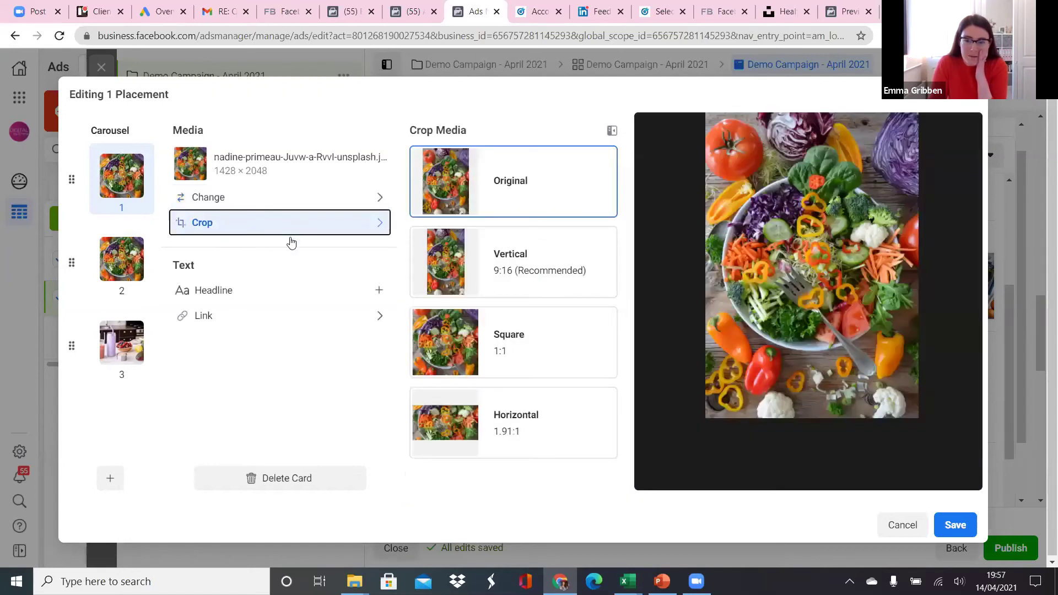
left_click(520, 271)
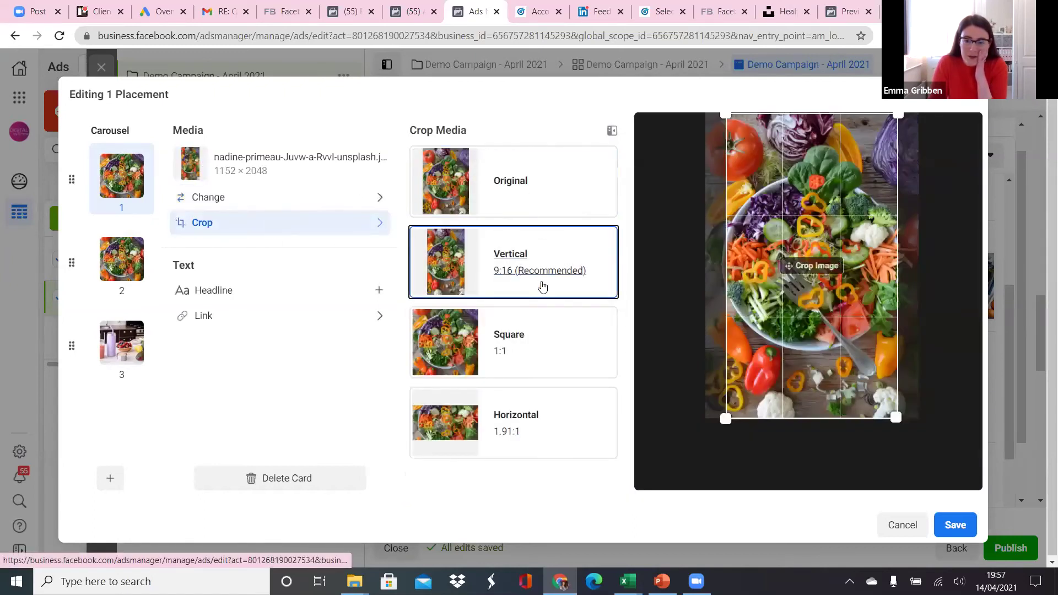
left_click(955, 525)
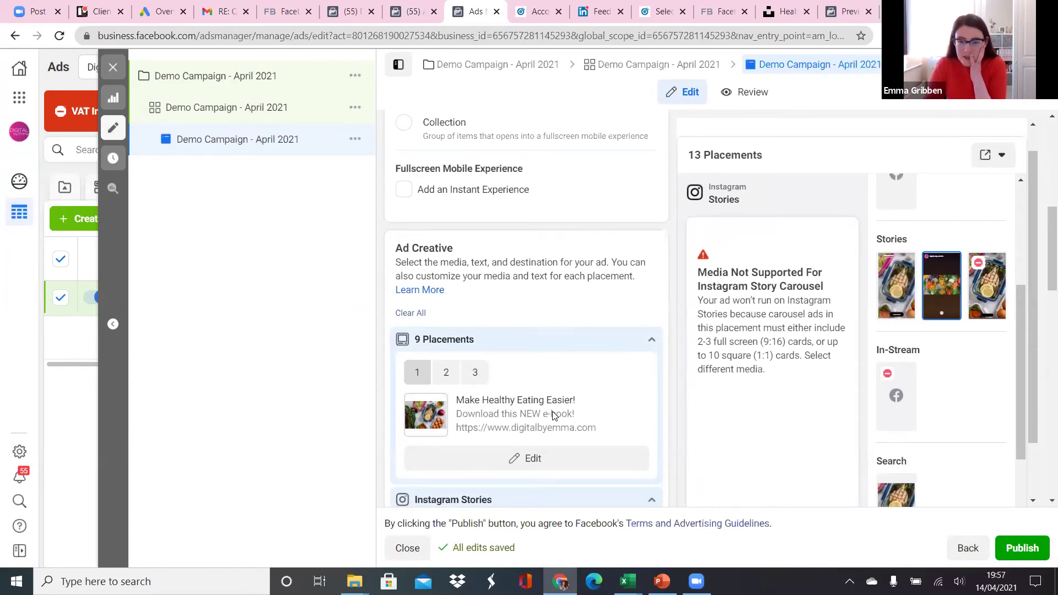
Step: Reopen the Instagram Stories customization, set the third card's smoothie and berries image to a vertical 9:16 crop, and save
scroll(553, 414, "down", 1)
scroll(539, 331, "down", 1)
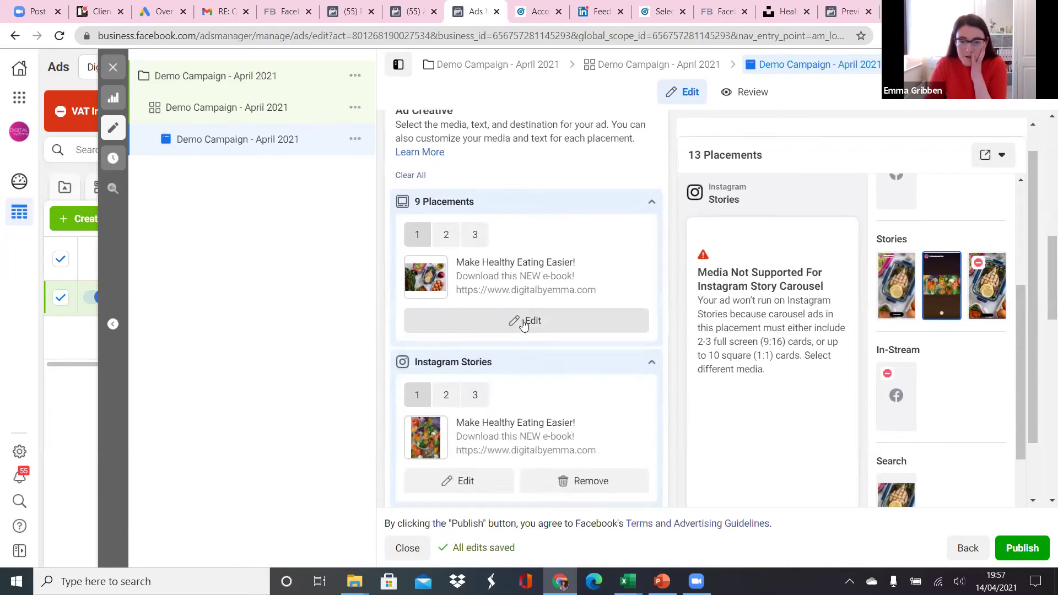
left_click(446, 404)
left_click(465, 480)
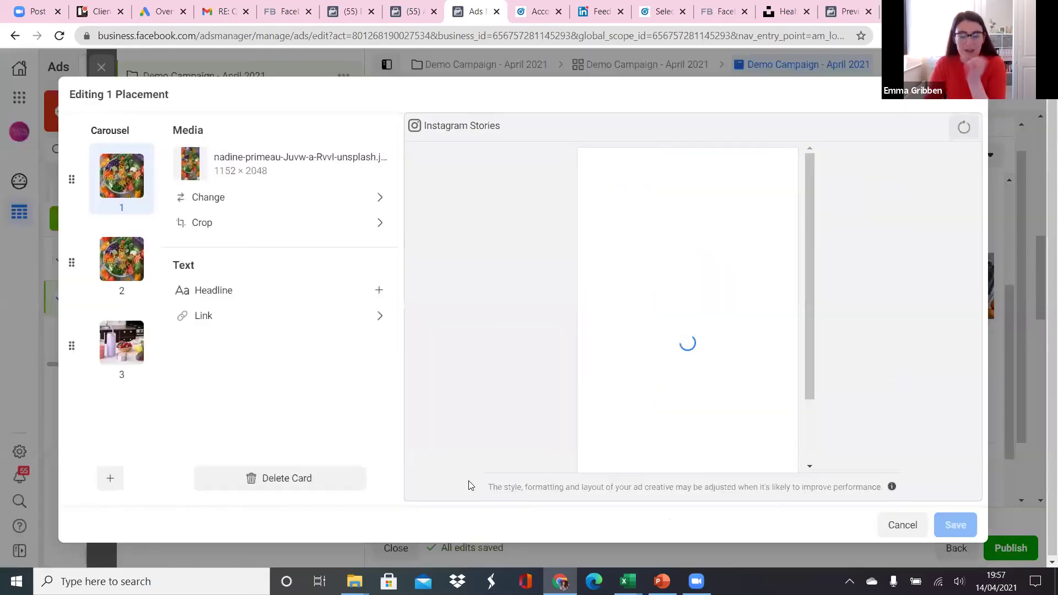
left_click(122, 345)
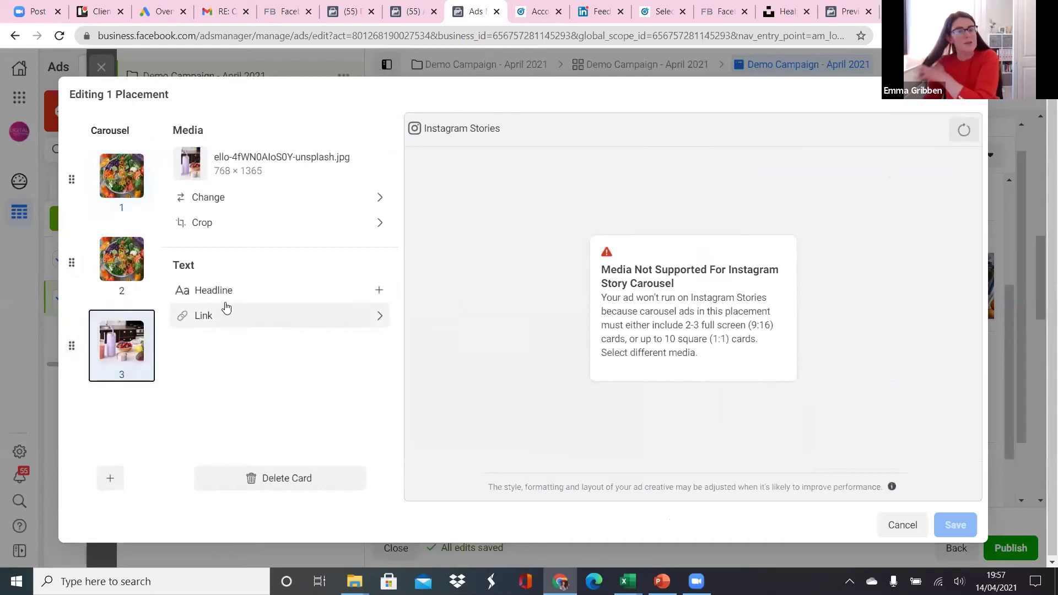
left_click(255, 231)
left_click(497, 244)
left_click_drag(824, 283, 827, 300)
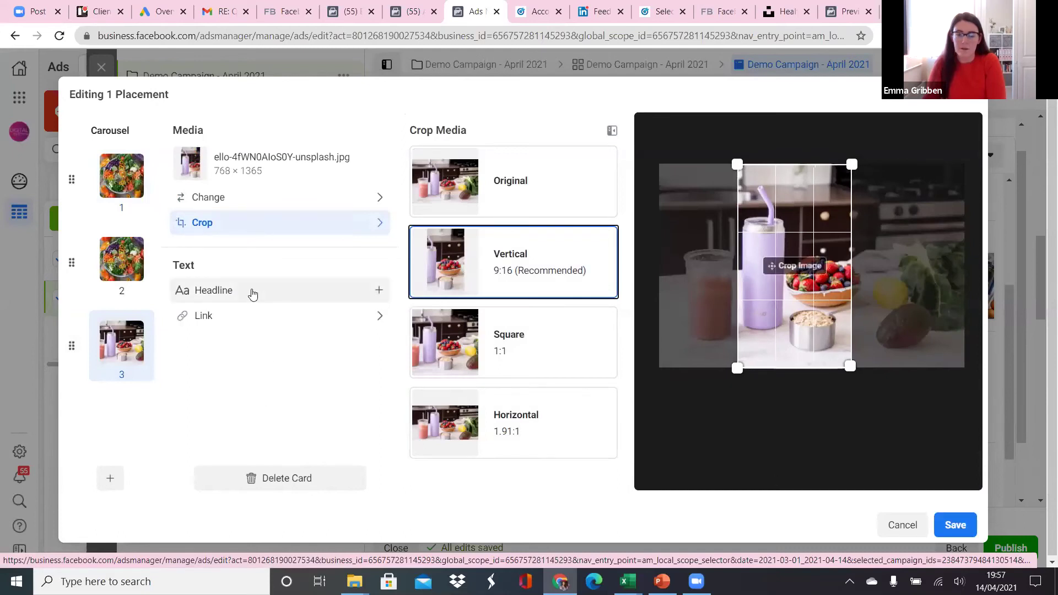
left_click(955, 526)
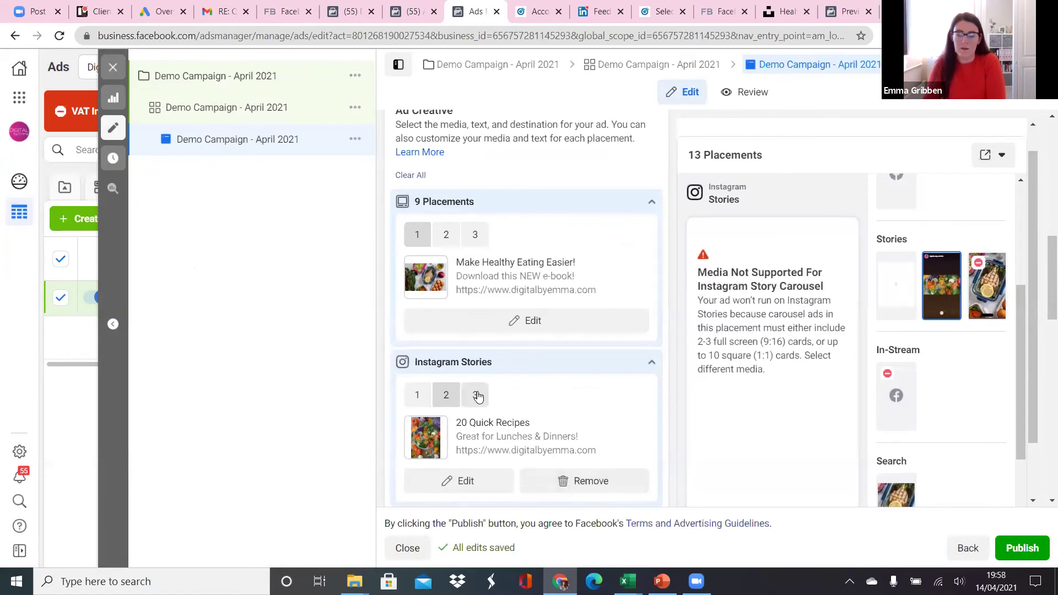
Step: Reopen the Instagram Stories customization from the third card and check the image size of each of the three cards
left_click(476, 396)
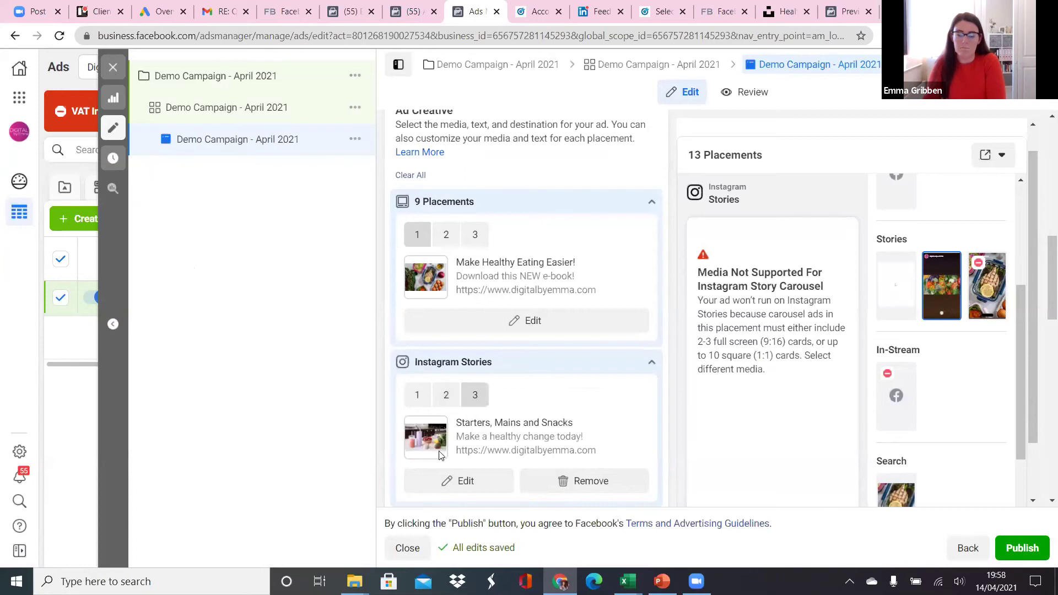
left_click(470, 481)
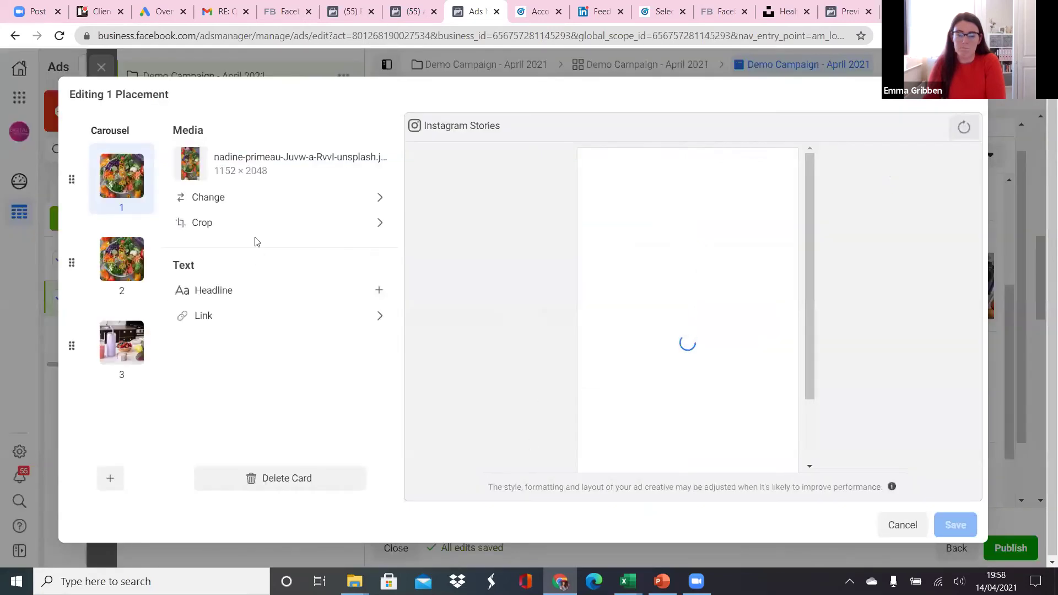
left_click(127, 254)
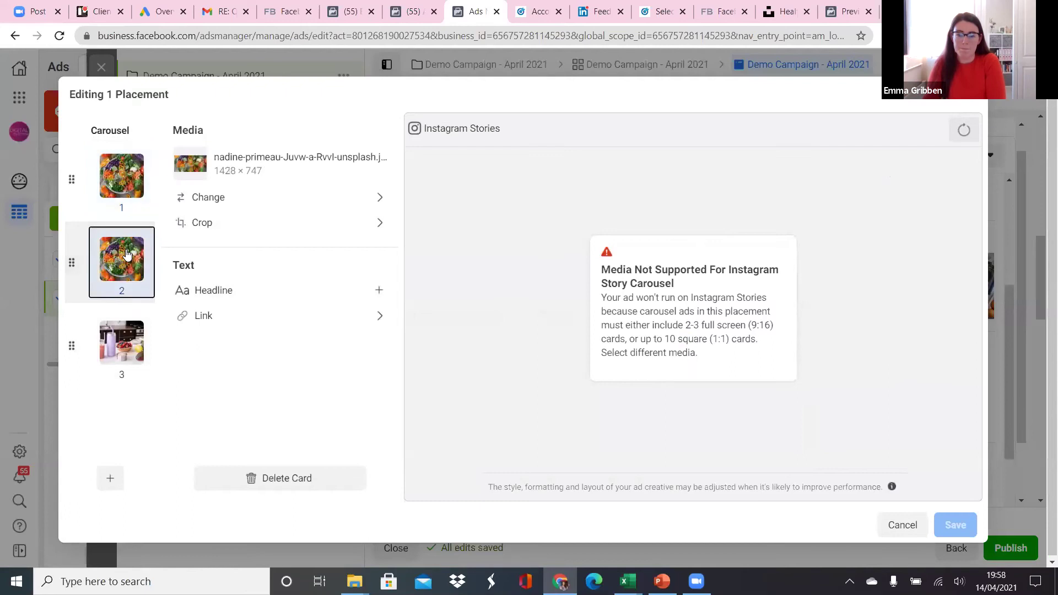
left_click(128, 338)
left_click(122, 214)
left_click(214, 221)
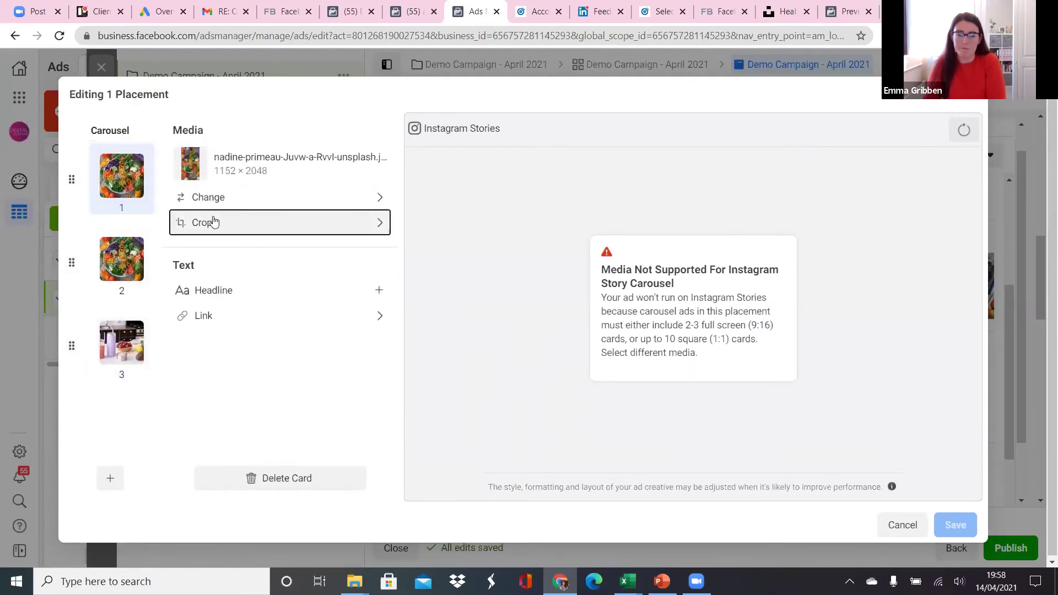
Step: Crop the second Instagram Stories card's image to vertical 9:16, check the third card's crop, and save the placement
left_click(120, 259)
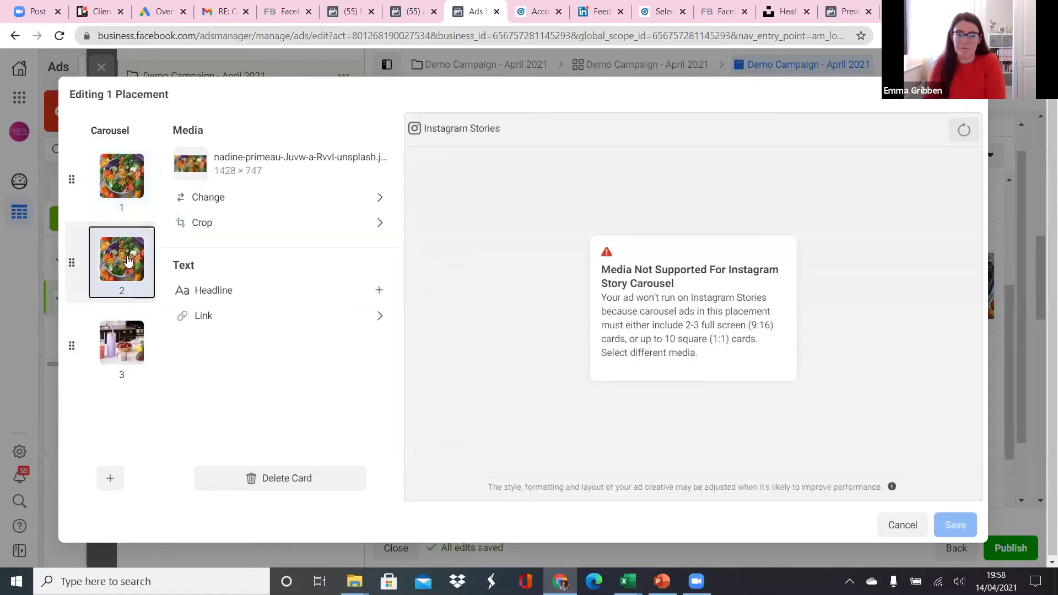
left_click(251, 197)
left_click(252, 227)
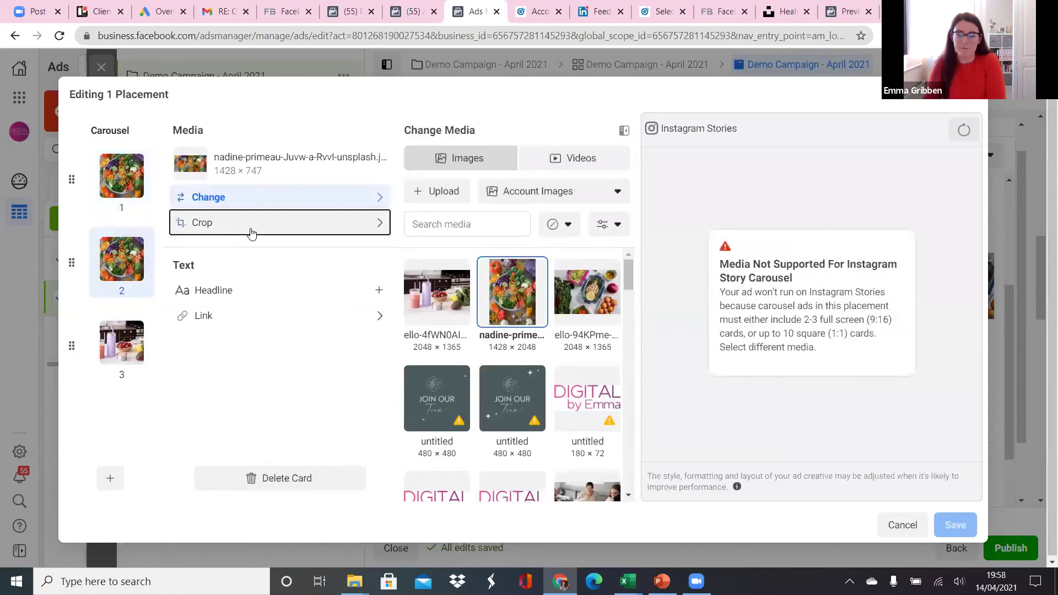
left_click(485, 259)
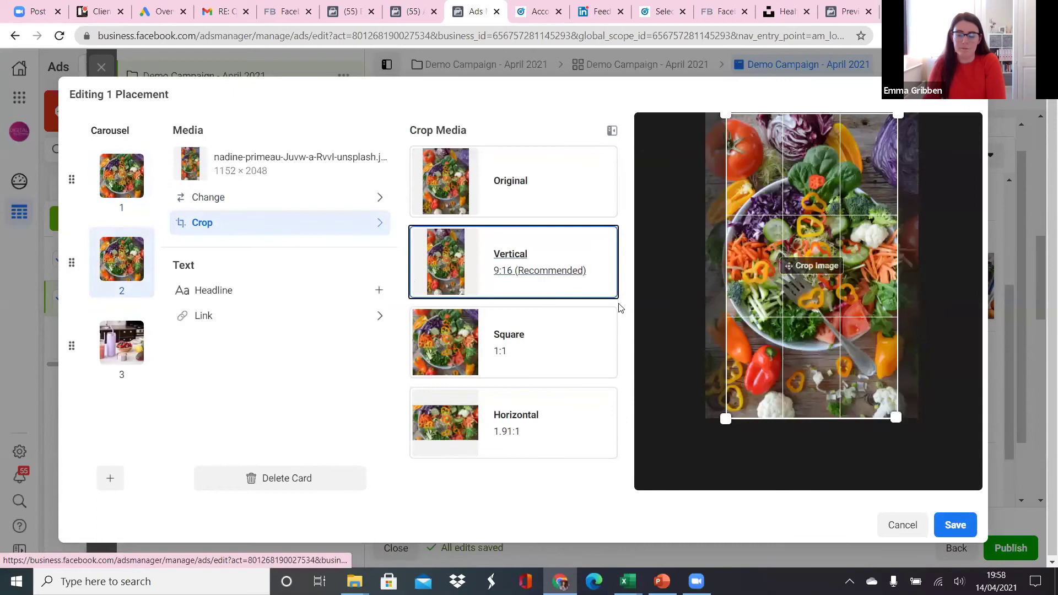
left_click(122, 347)
left_click(220, 223)
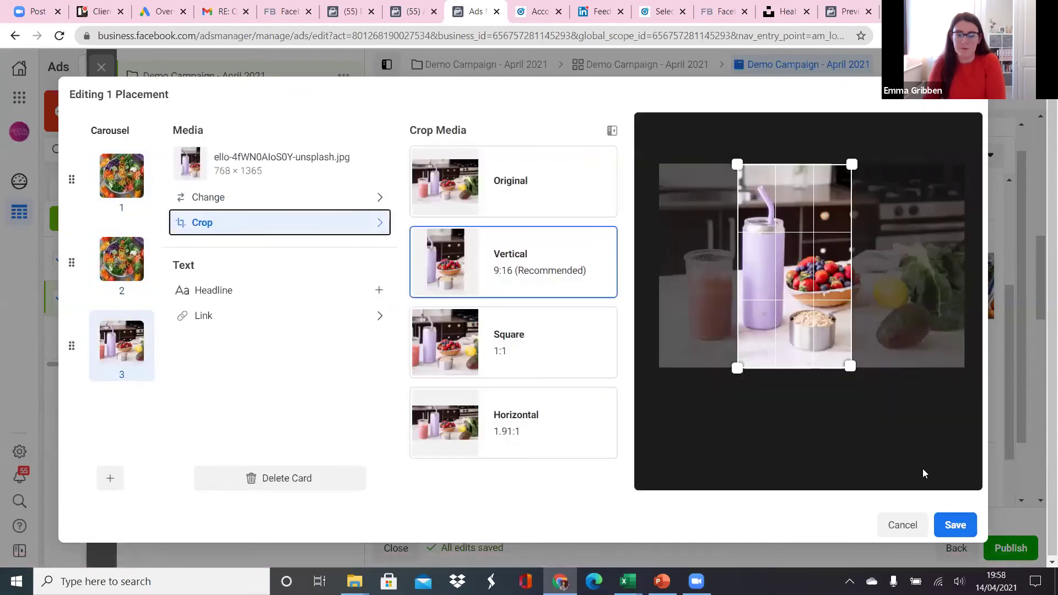
left_click(958, 526)
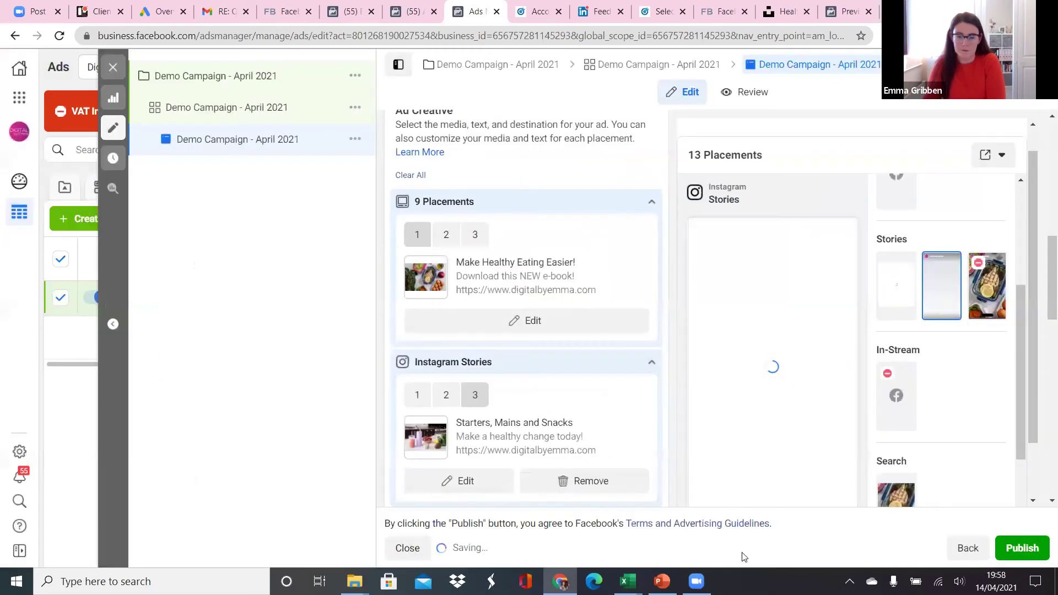
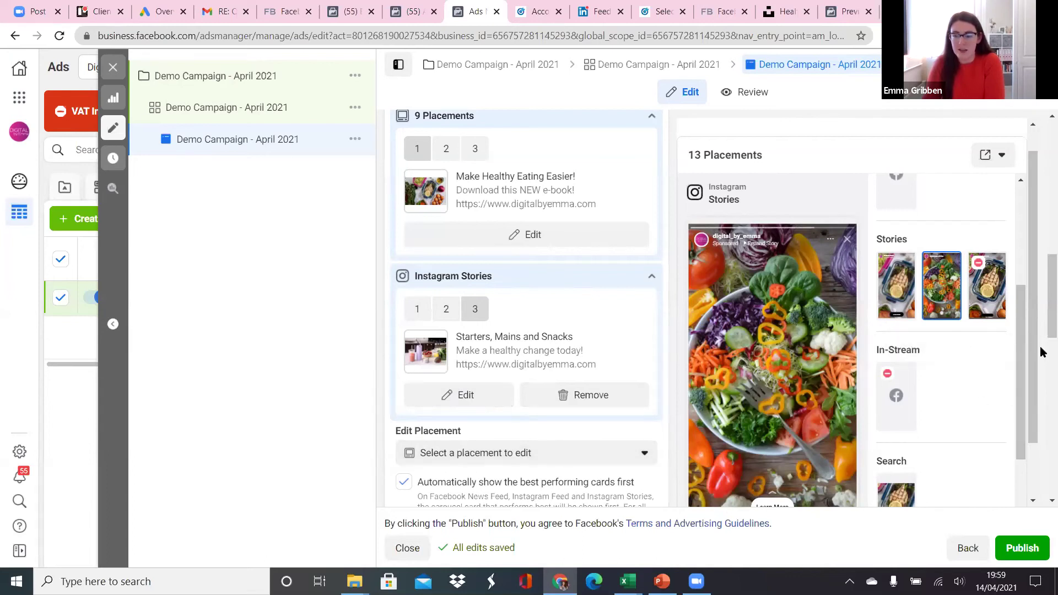
Step: Review the ad previews for Instagram Stories, Facebook Groups Feed, Messenger Stories and Facebook Stories
left_click_drag(1023, 347, 1024, 363)
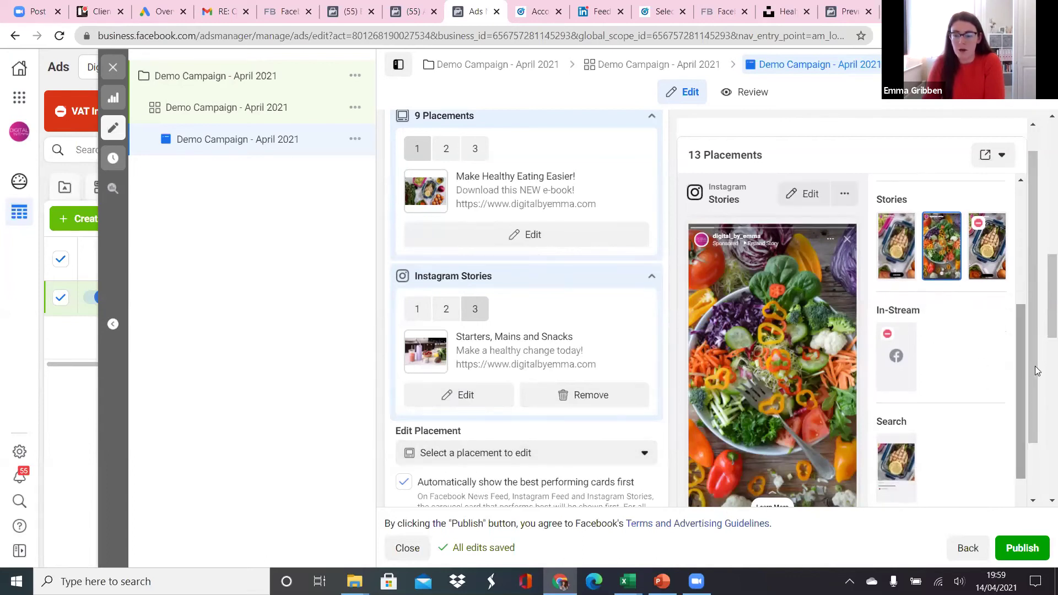
scroll(1034, 407, "down", 1)
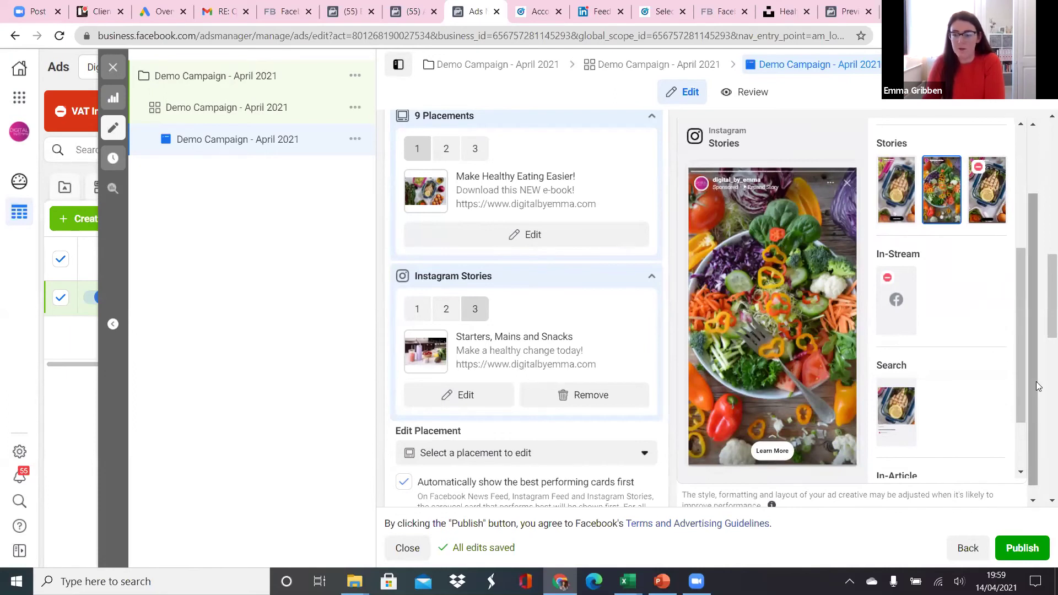
left_click_drag(1031, 381, 1036, 300)
left_click_drag(1019, 356, 1022, 239)
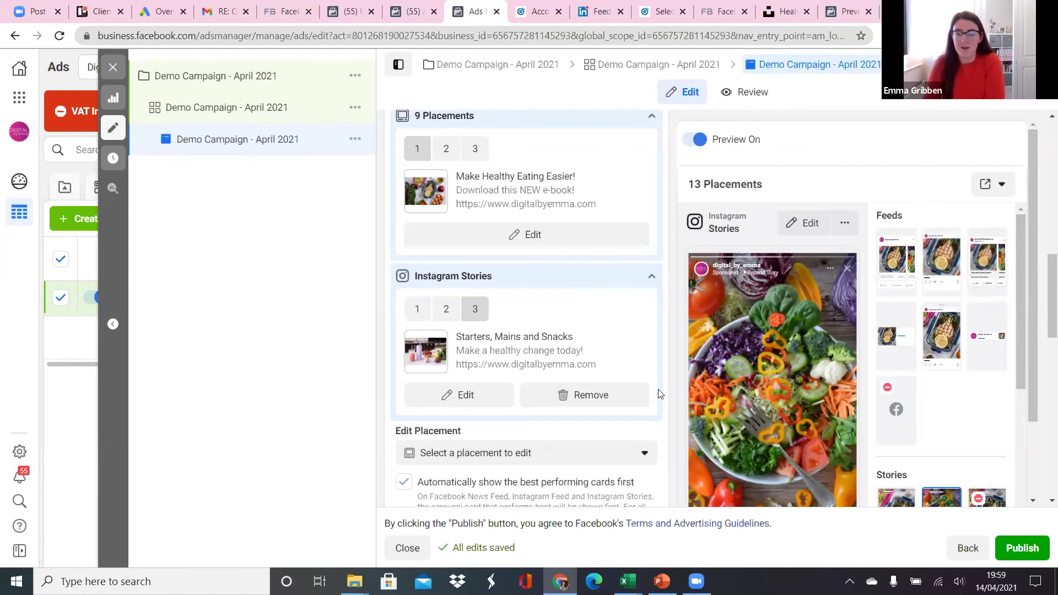
left_click(894, 412)
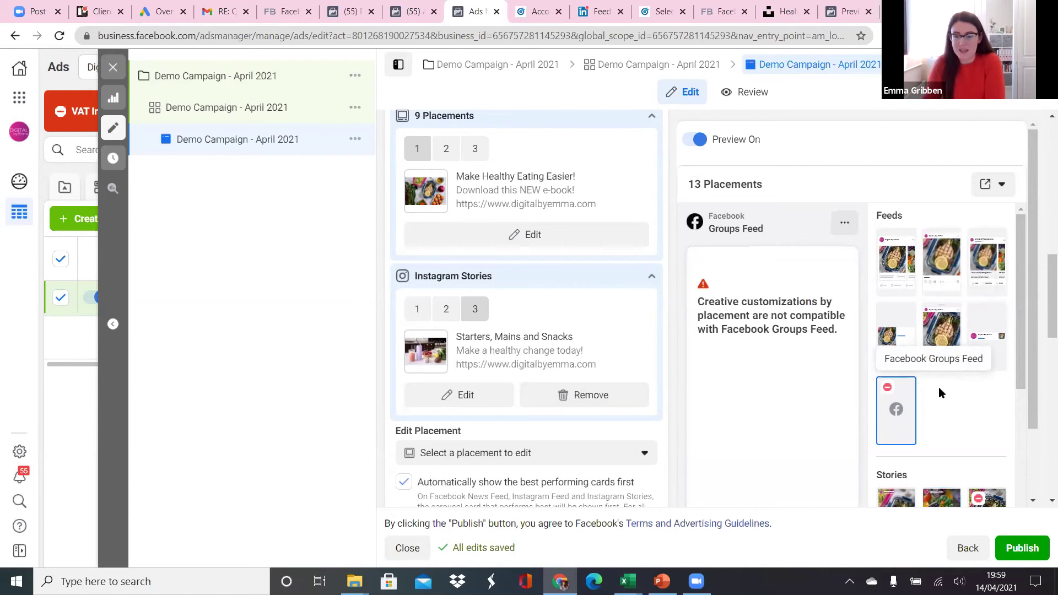
scroll(1022, 342, "down", 1)
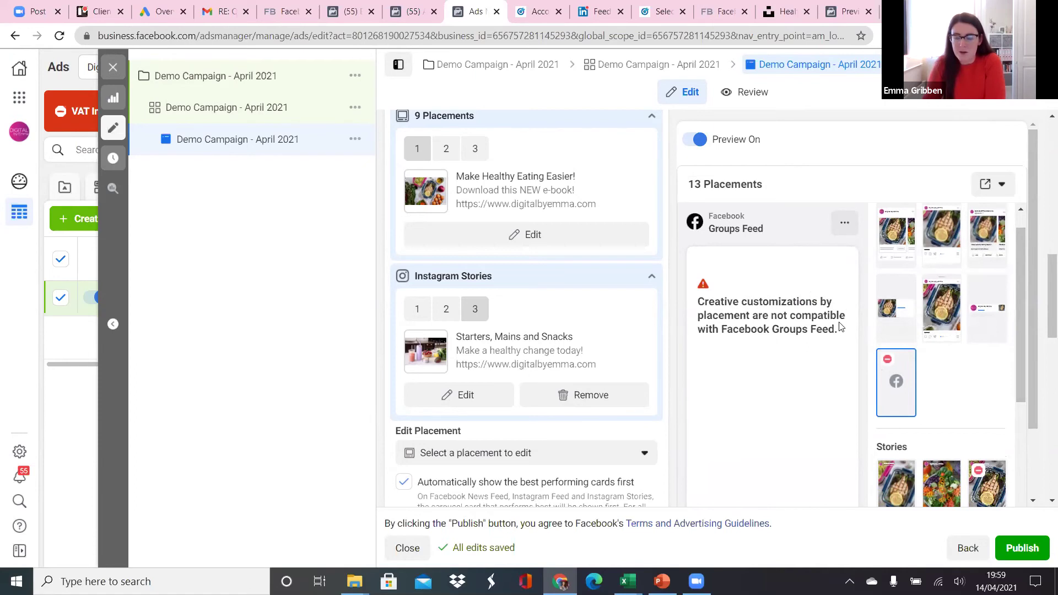
scroll(940, 372, "down", 1)
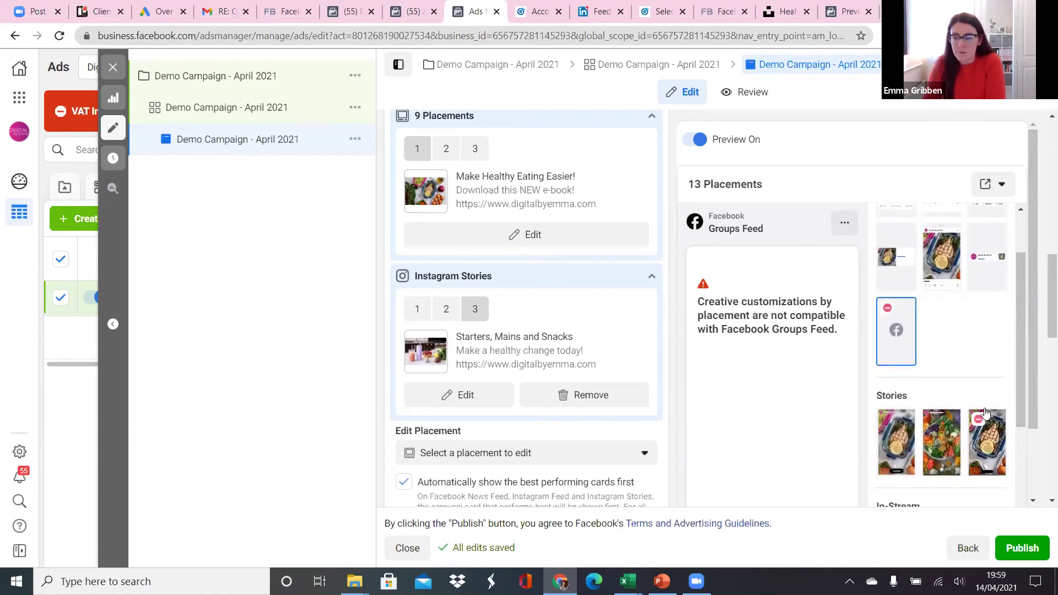
left_click(979, 441)
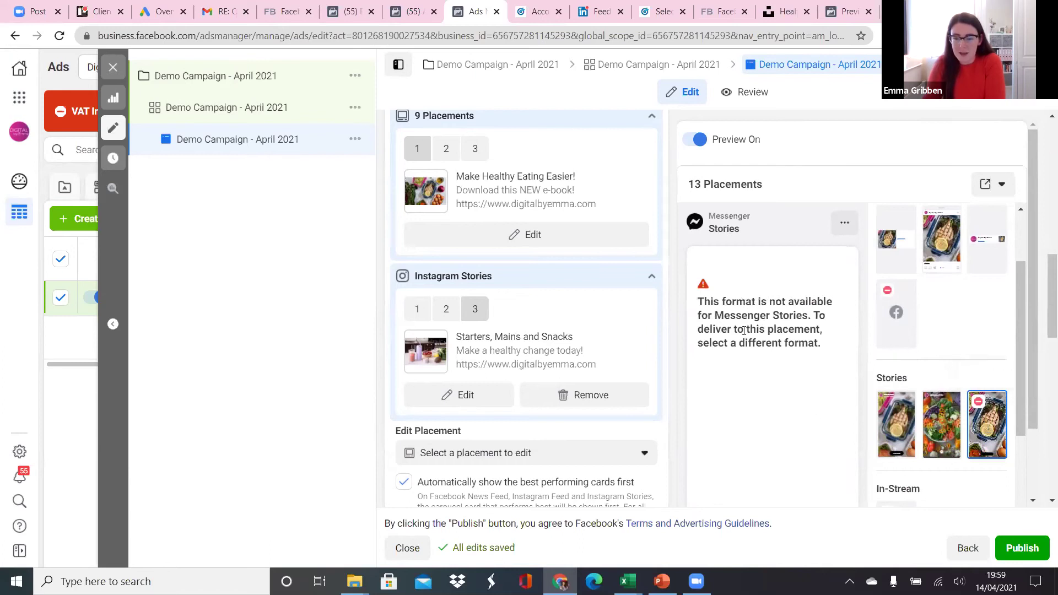
left_click(942, 422)
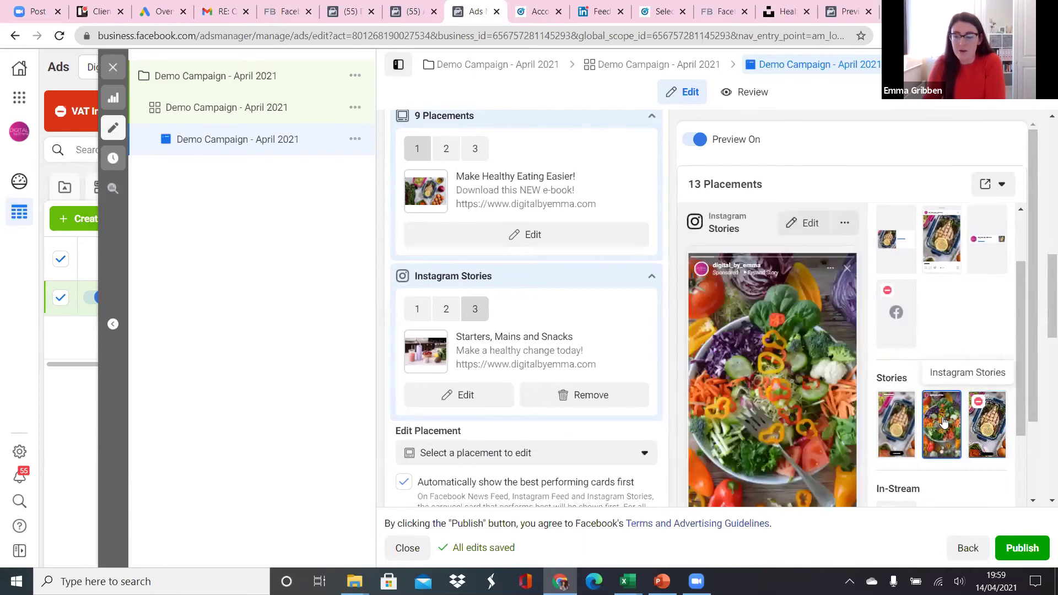
left_click(893, 429)
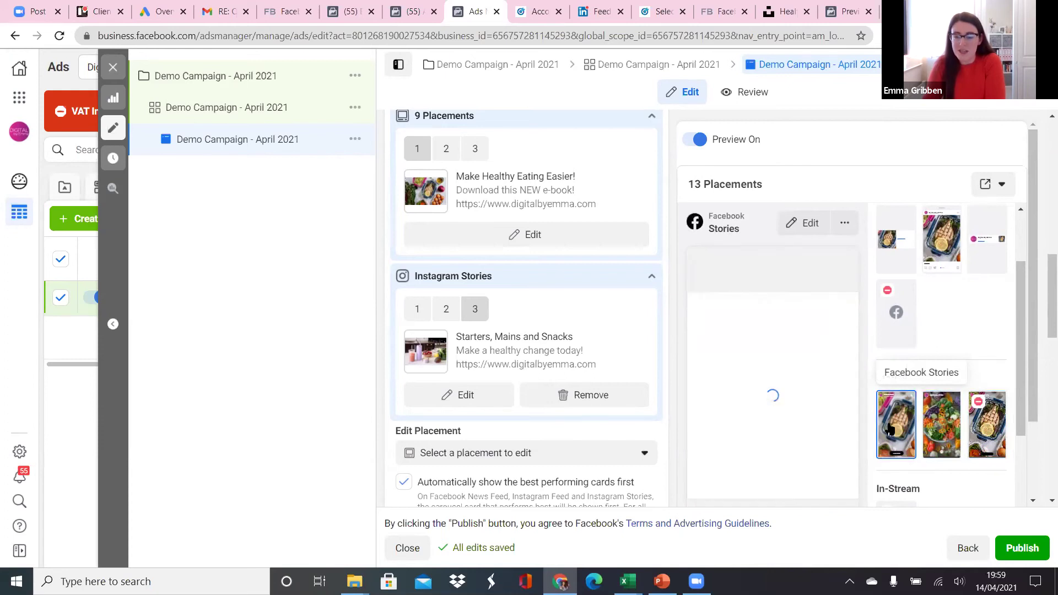
Step: Review the ad previews for Facebook In-Stream Videos and Facebook Feeds
left_click_drag(1019, 342, 1017, 468)
left_click(898, 300)
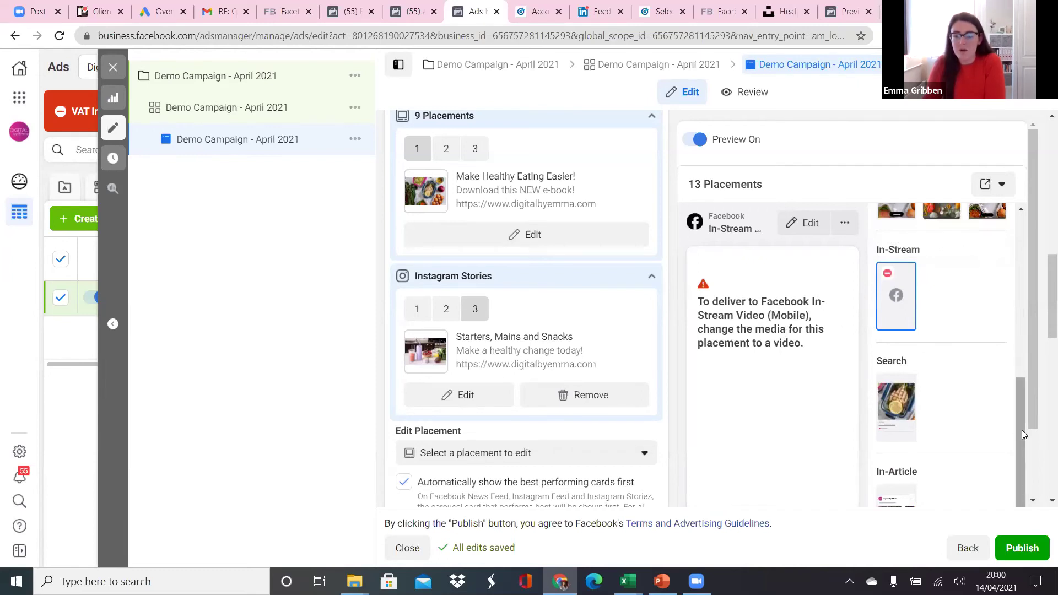
scroll(1035, 444, "down", 1)
scroll(1034, 444, "down", 1)
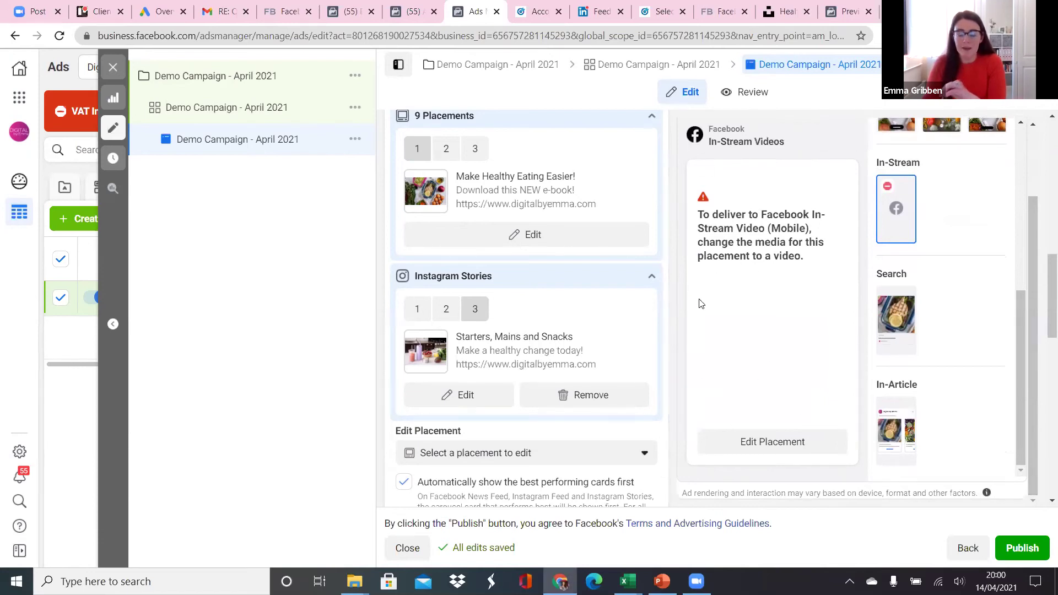
scroll(617, 336, "down", 1)
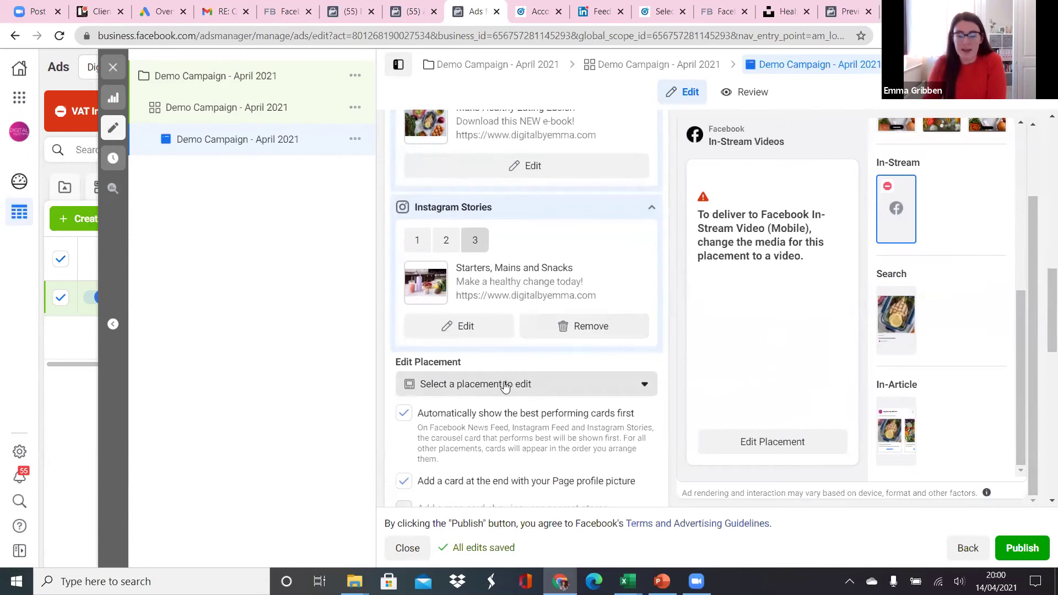
scroll(505, 386, "down", 2)
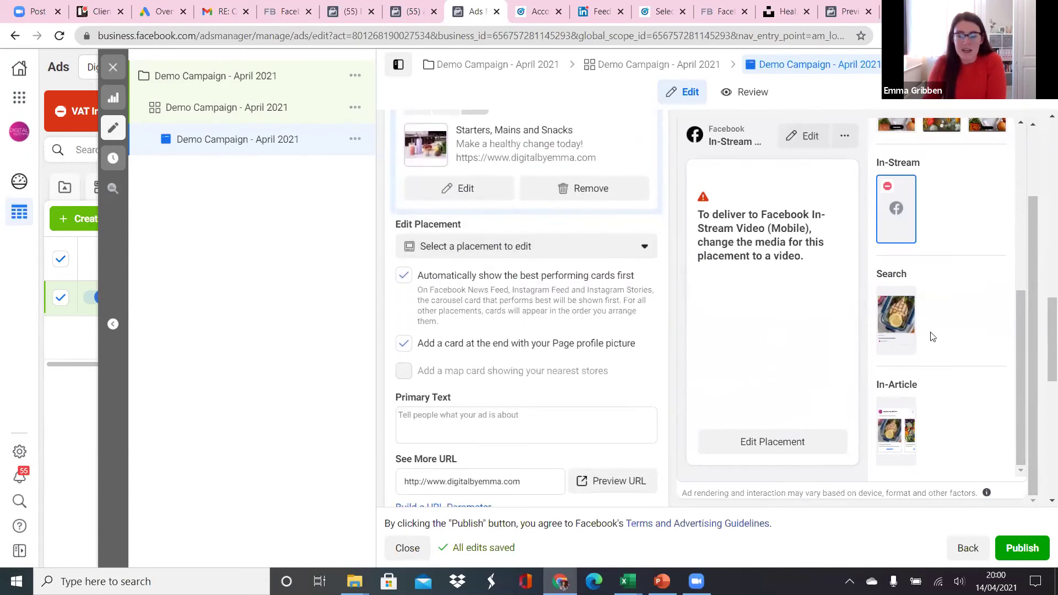
scroll(932, 336, "up", 3)
scroll(931, 337, "up", 4)
left_click(895, 174)
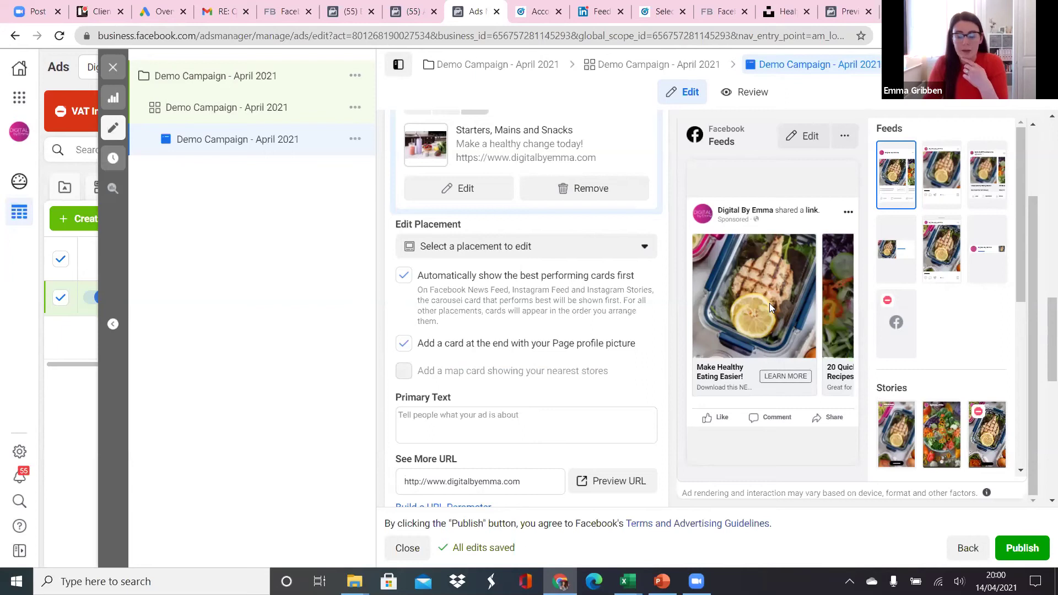
Step: Enter the ad's primary text "Download this FREE e-book with over 20 healthy recipes to make at home!"
scroll(524, 331, "down", 3)
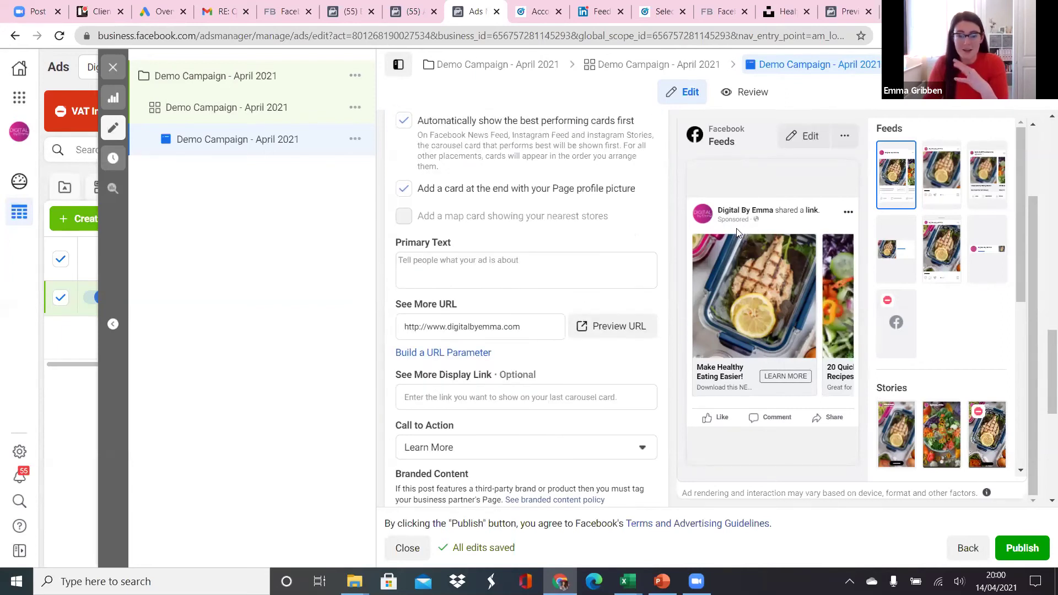
left_click(447, 262)
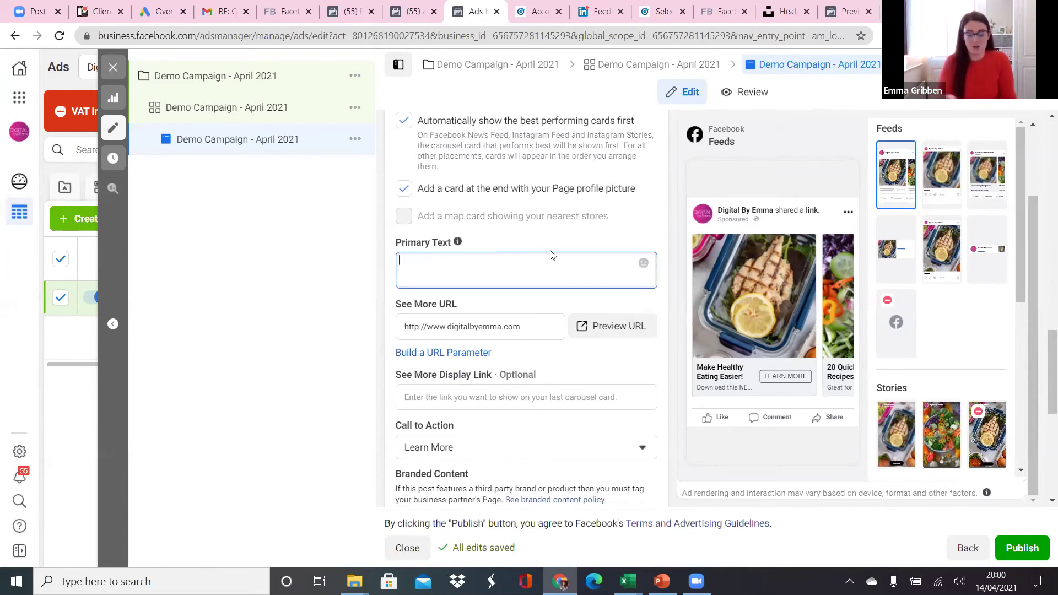
type("Download this FREE e-book with over 20 healthy")
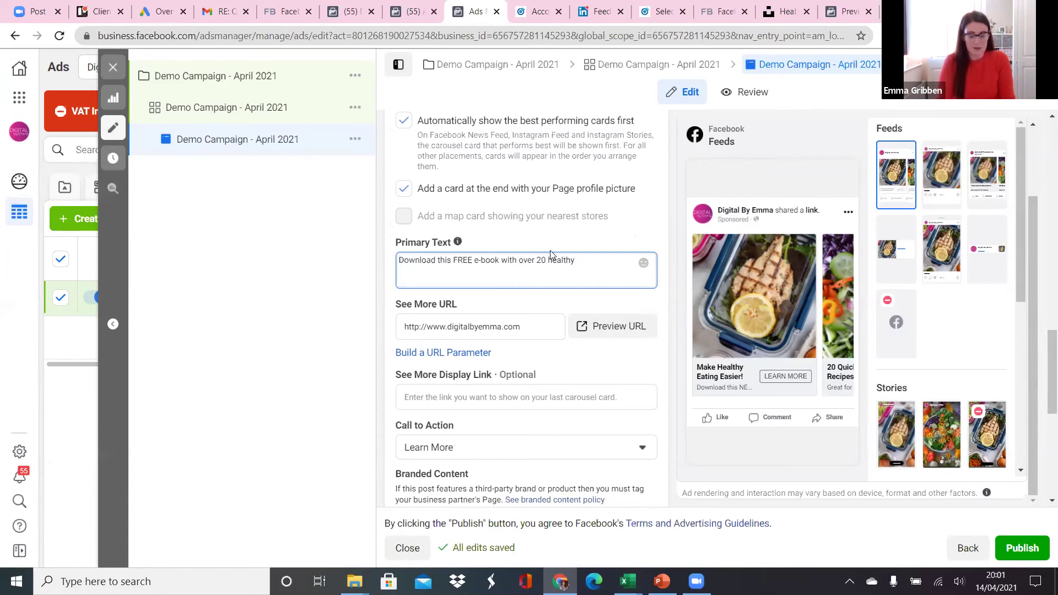
type("recipes to ma")
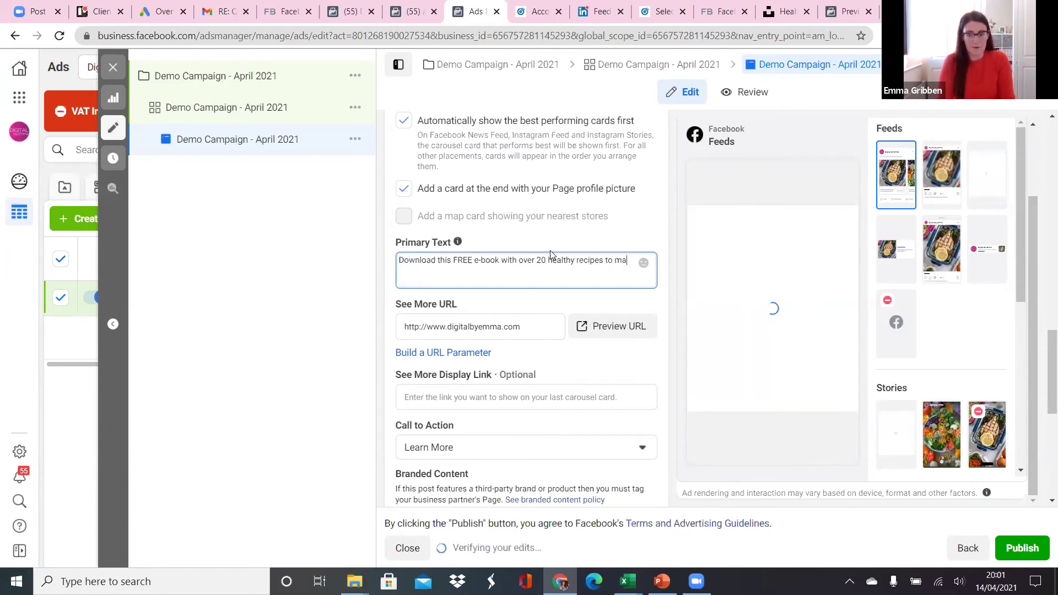
type("ke at home!")
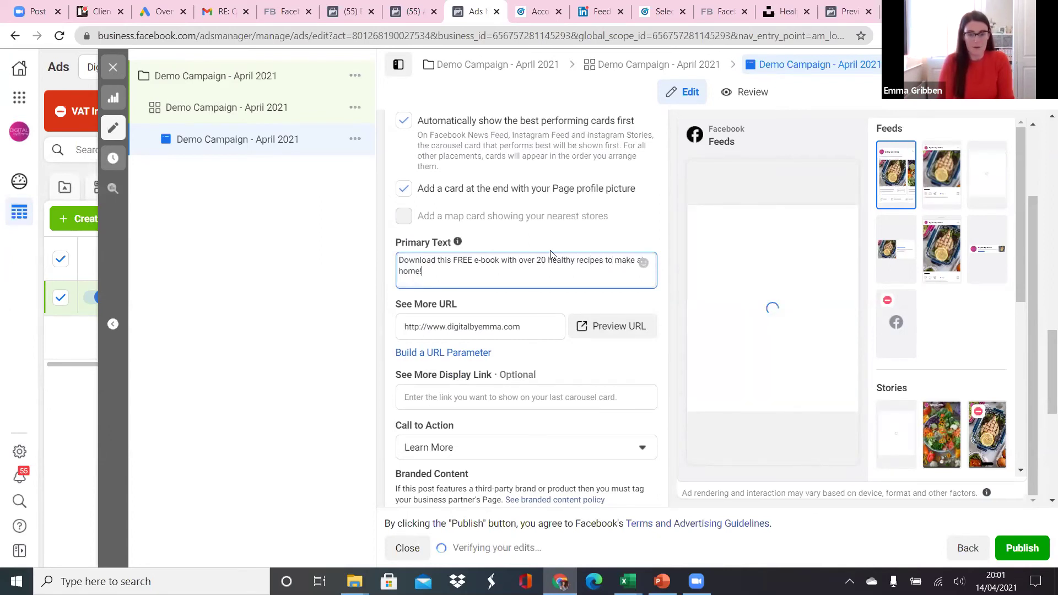
Step: Add the sentence "Healthy eating does not need to be a chore - we can make it fun!" to the end of the primary text
type(" Healthy eating does not need to be a chore - we c")
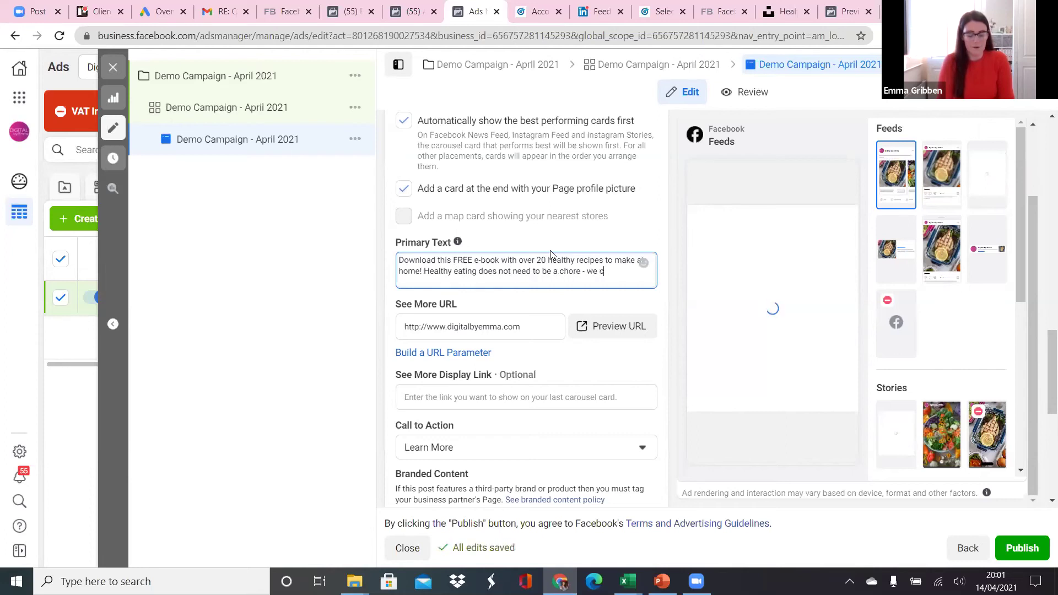
type("an make it fun!")
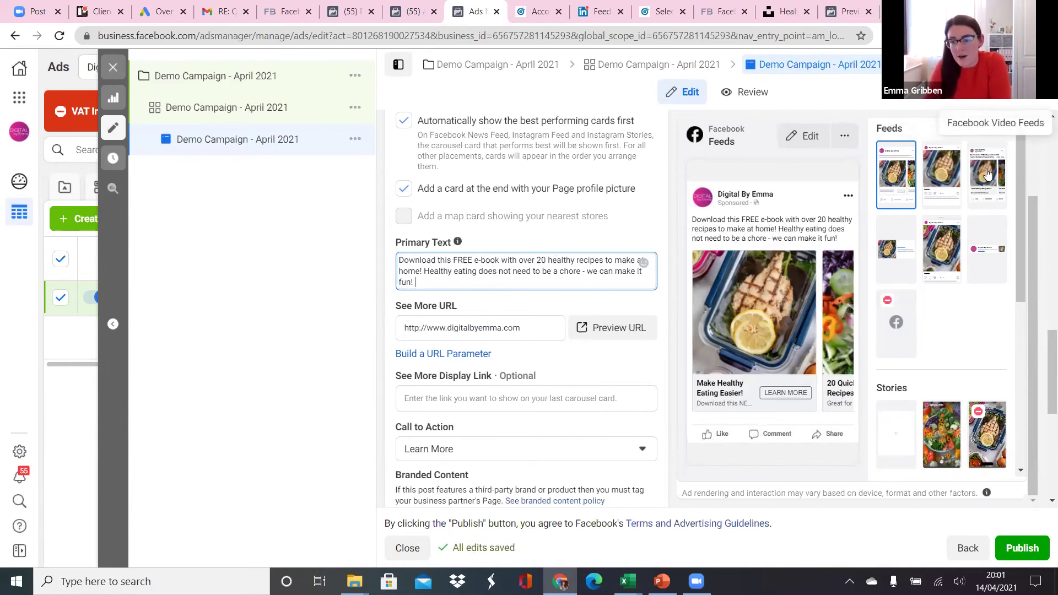
Step: Check how the ad with its primary text looks in the Instagram Explore and Instagram Feed previews
scroll(961, 266, "up", 3)
scroll(961, 266, "down", 6)
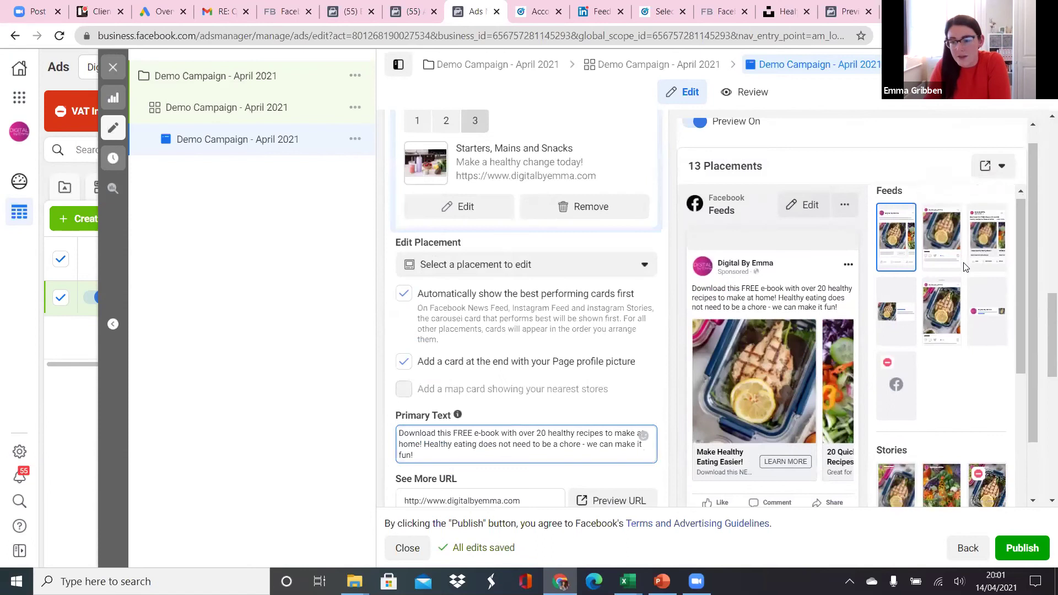
scroll(967, 268, "up", 5)
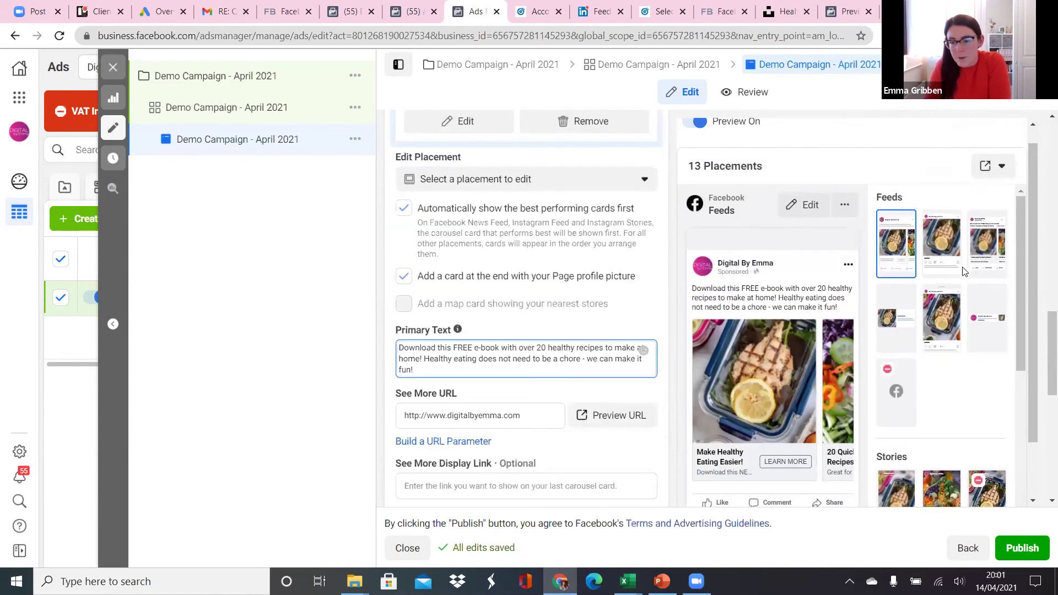
left_click(941, 316)
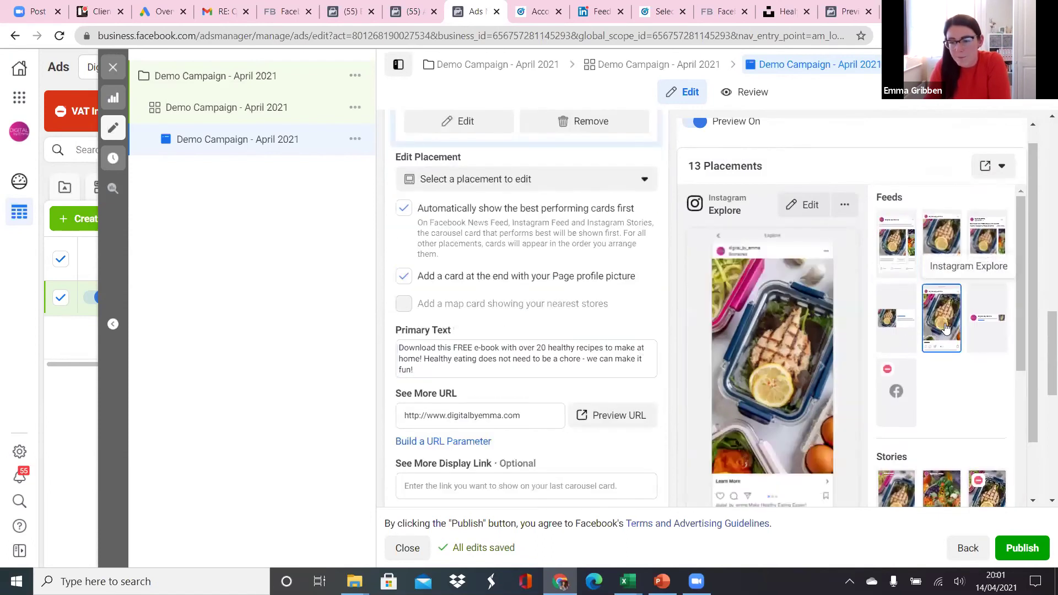
left_click(944, 242)
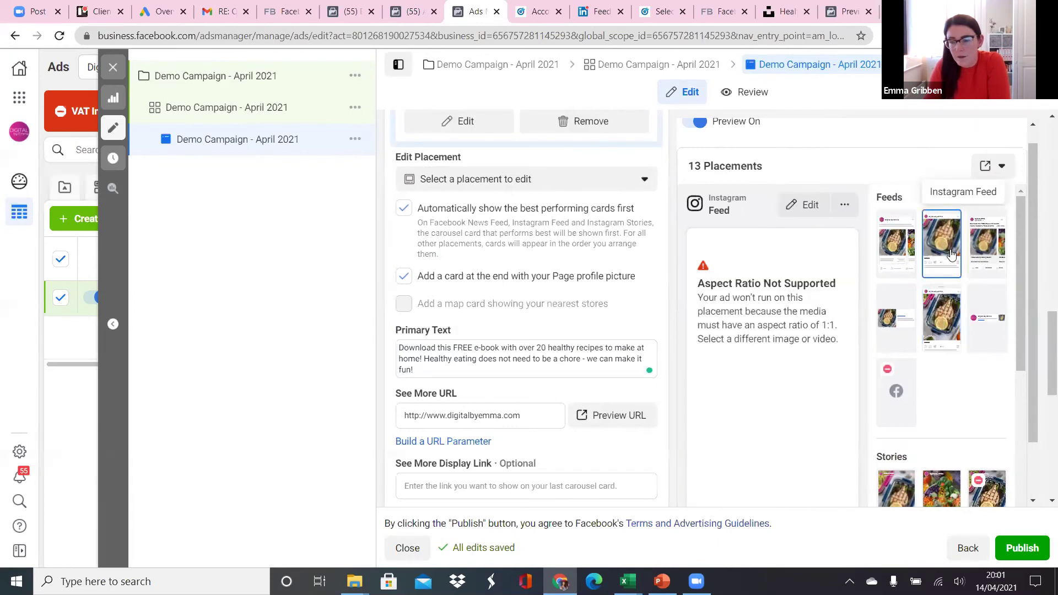
Step: Collapse the Instagram Stories and 9 Placements card sections in the Ad Creative settings
scroll(441, 331, "up", 10)
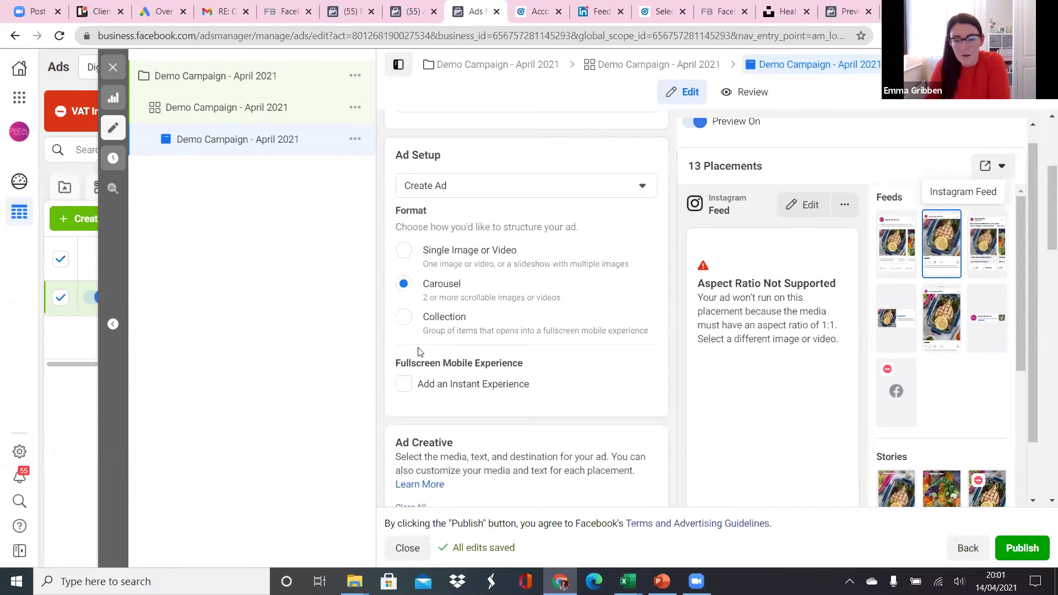
scroll(531, 350, "down", 7)
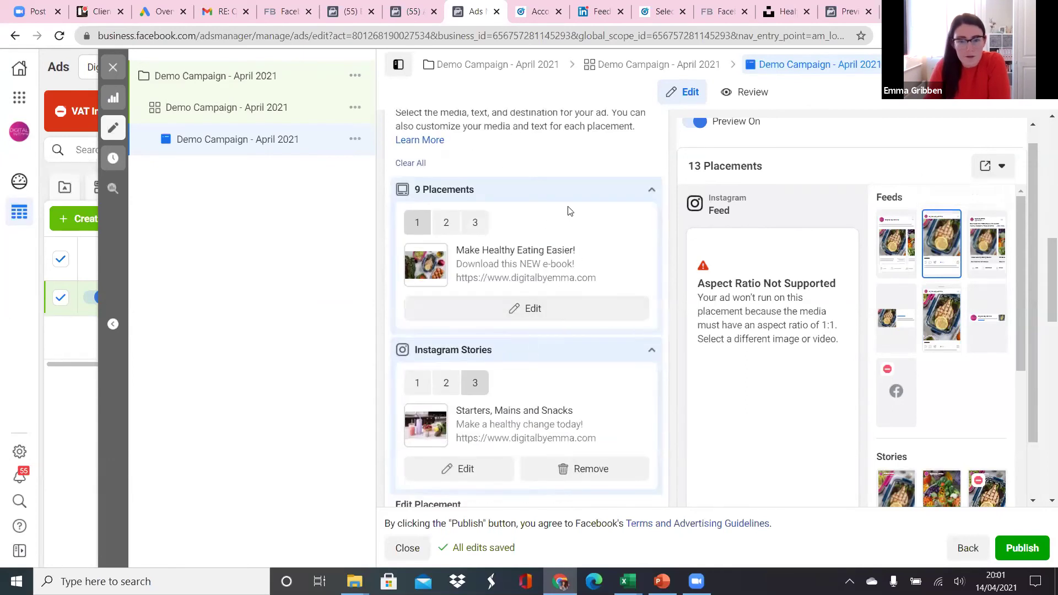
left_click(651, 350)
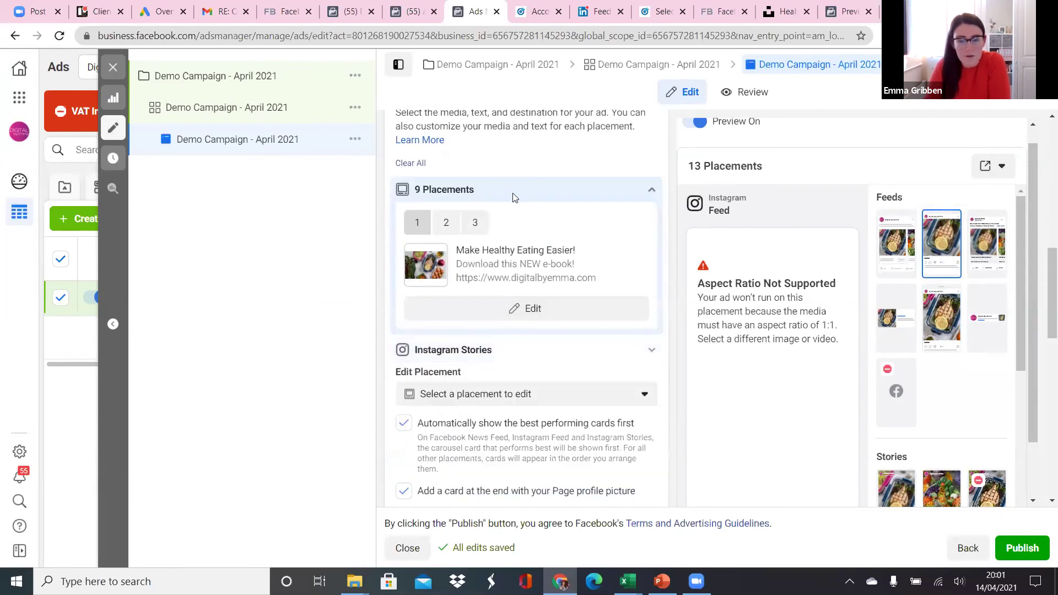
left_click(513, 197)
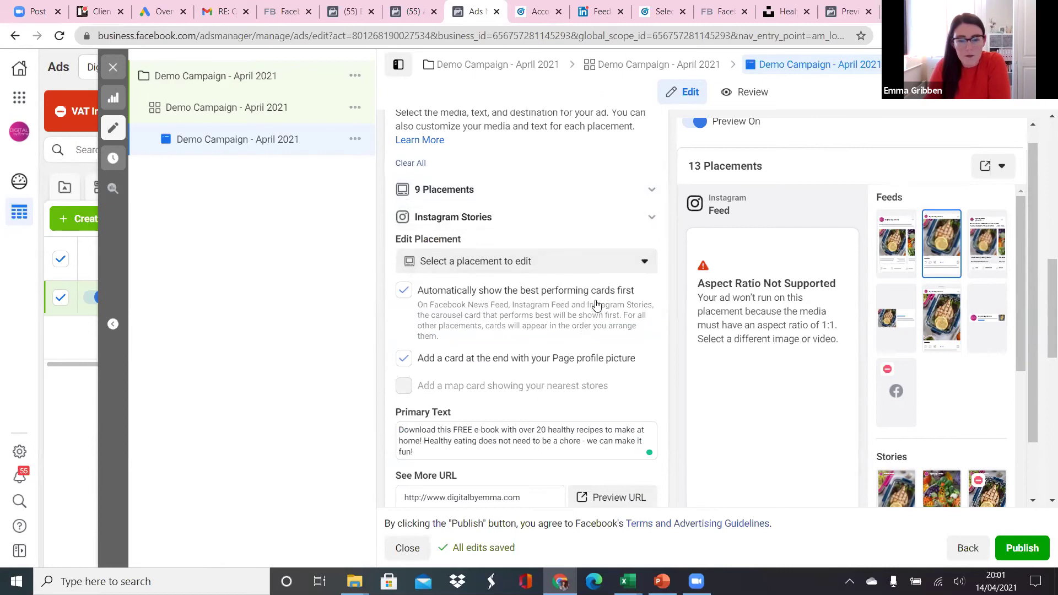
Step: Expand the Facebook Feeds preview, compare its Desktop News Feed and Mobile News Feed versions, and close it
left_click(897, 243)
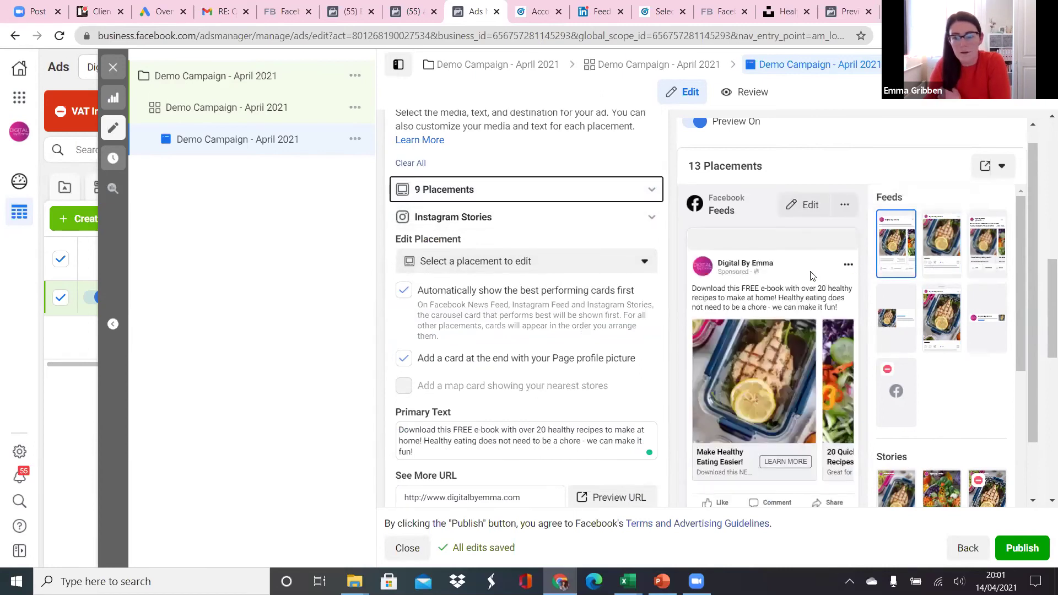
left_click(844, 206)
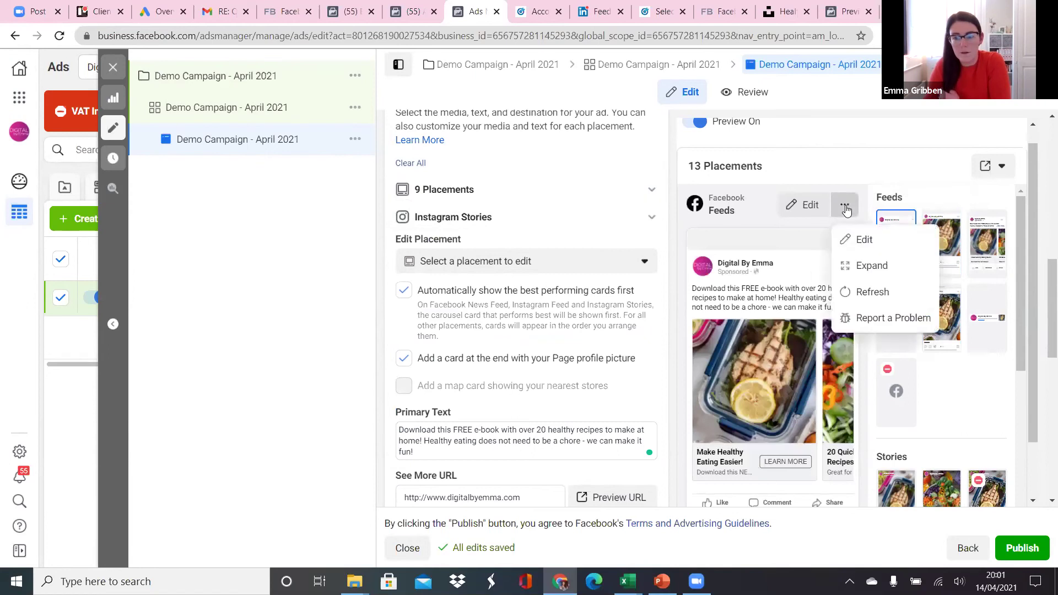
left_click(868, 265)
left_click(650, 203)
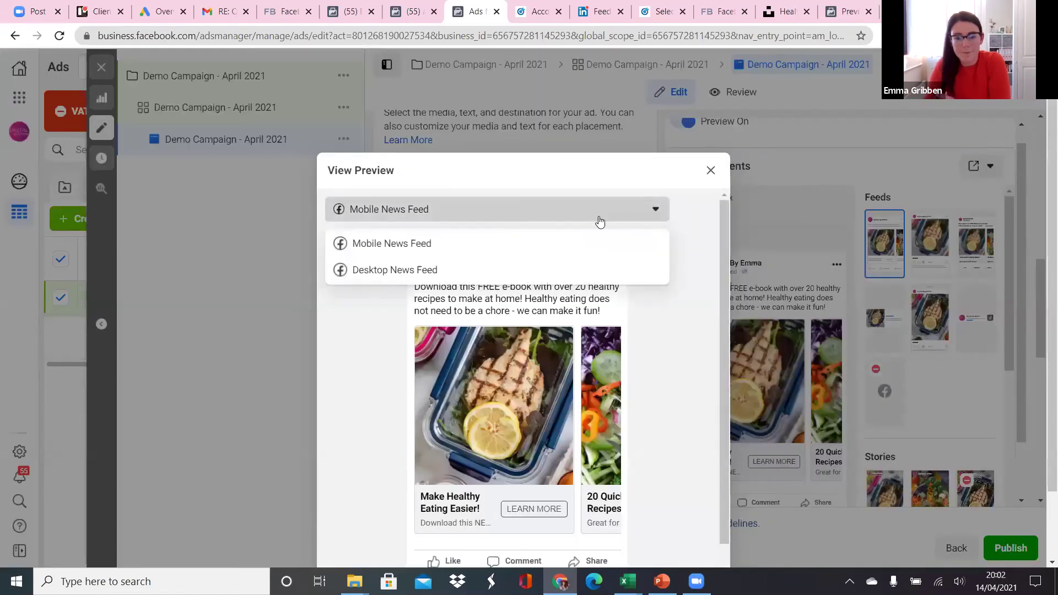
left_click(456, 270)
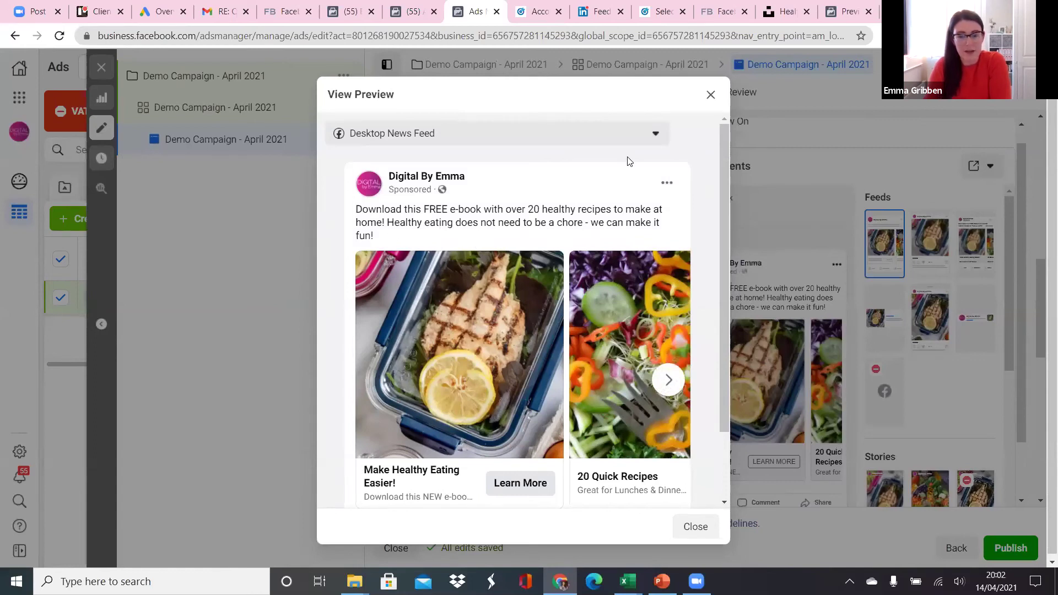
left_click(638, 135)
left_click(563, 166)
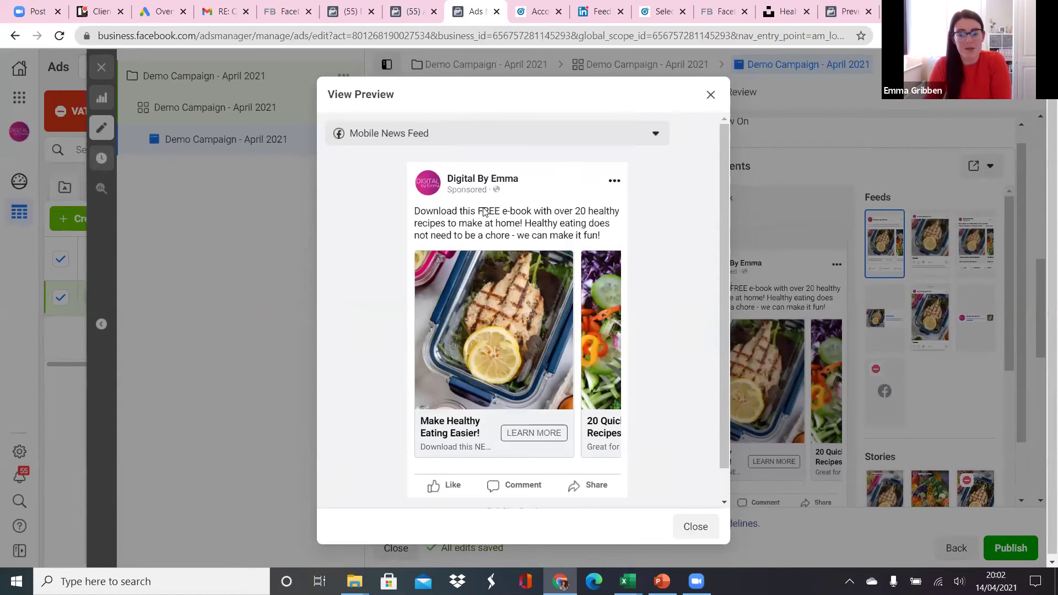
left_click(712, 95)
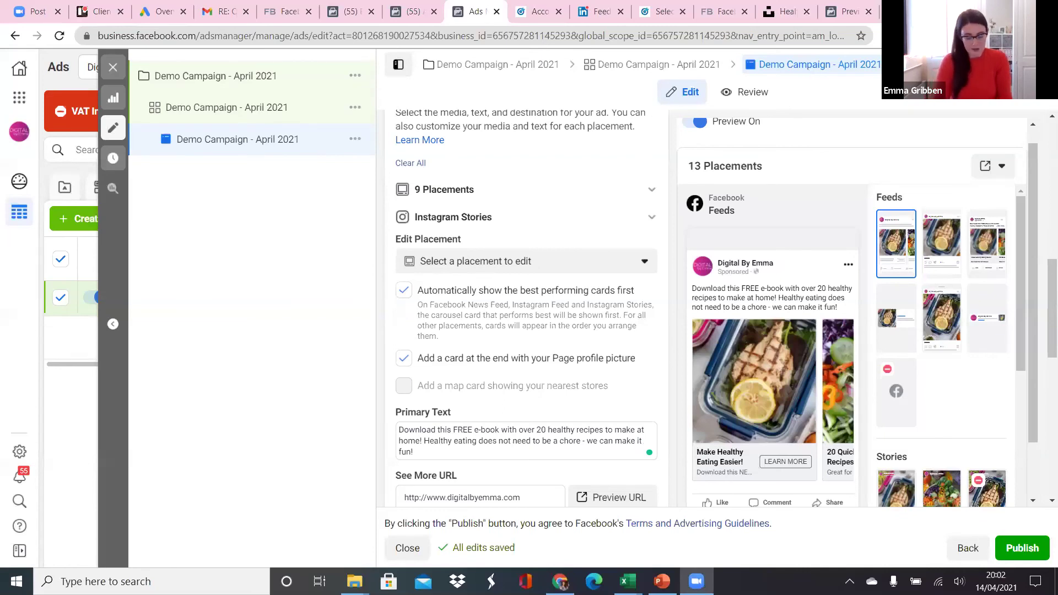
Step: Open Emojipedia in a new browser tab, search for "knife and fork", and copy the Fork and Knife emoji
key("ctrl+t")
type("emojipedia")
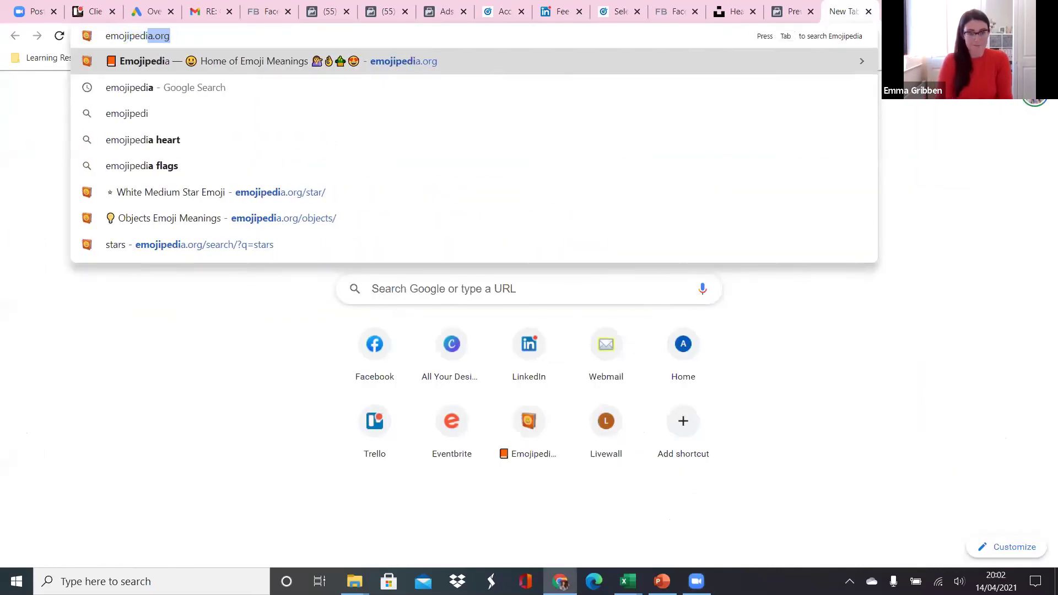
key("Return")
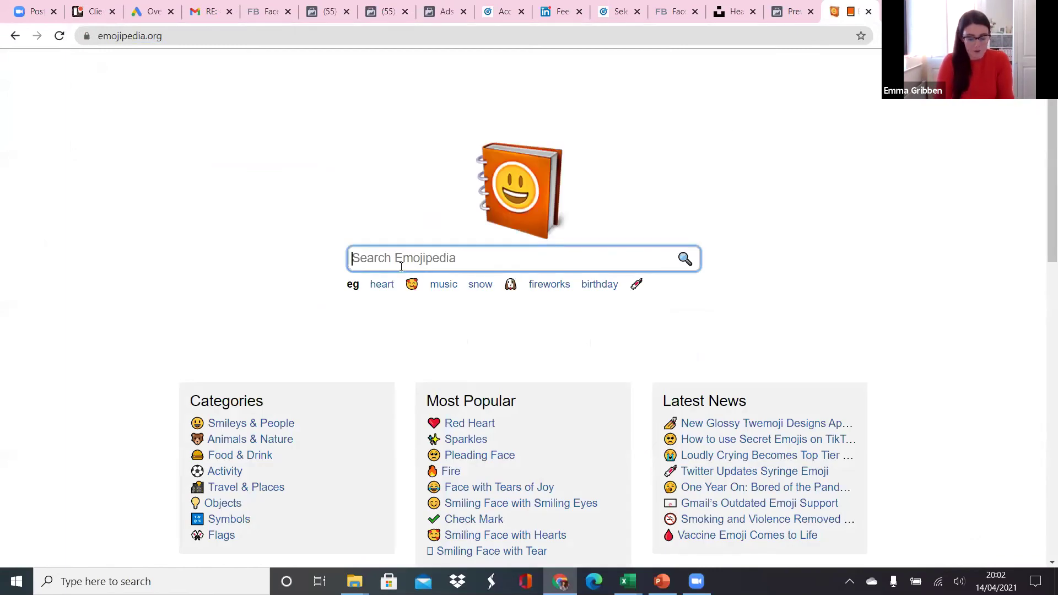
type("knife an")
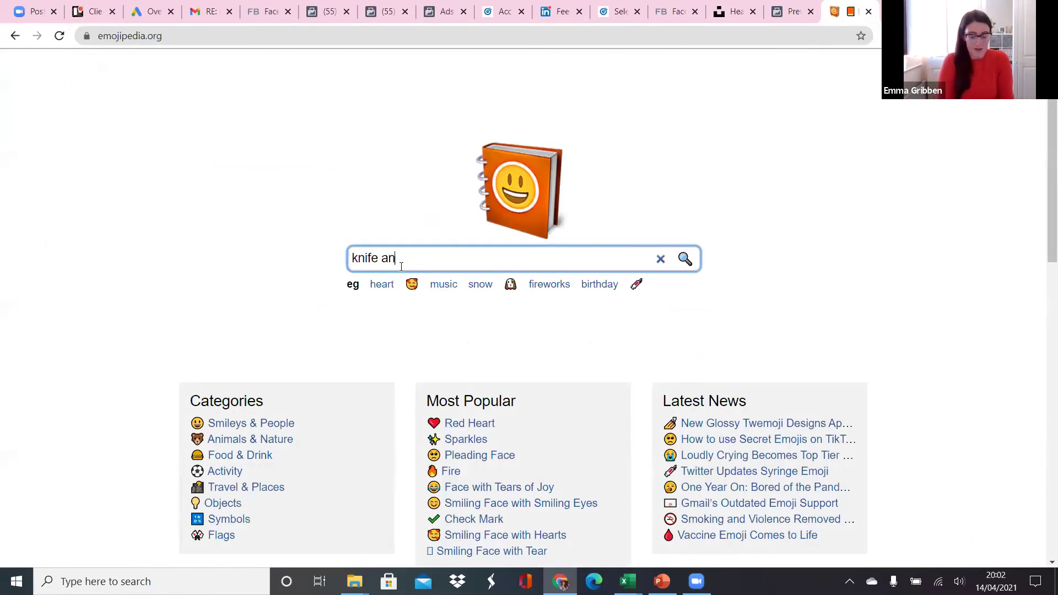
type("d fork")
key("Return")
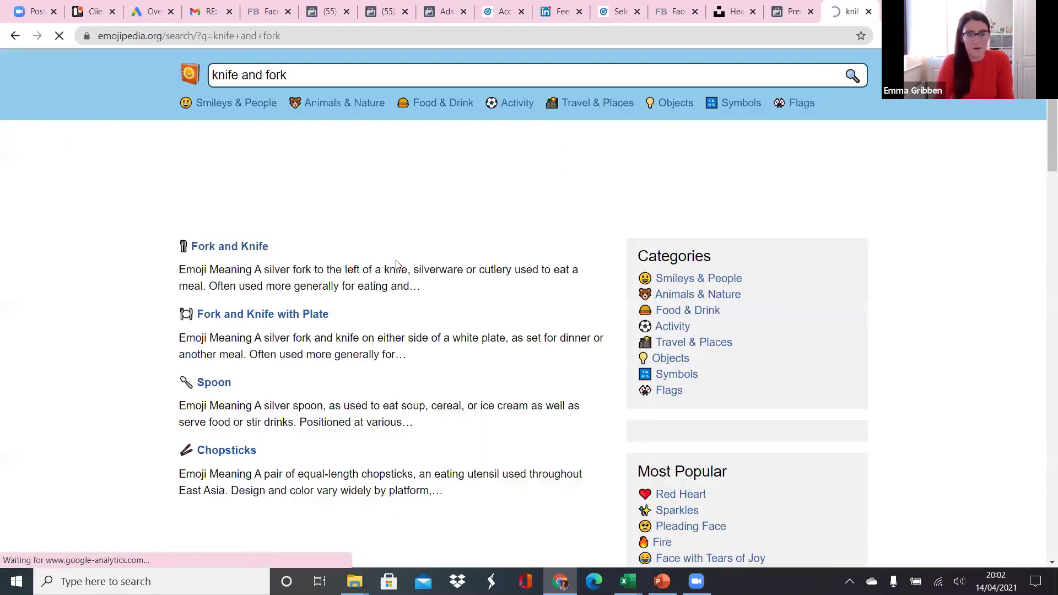
left_click(215, 249)
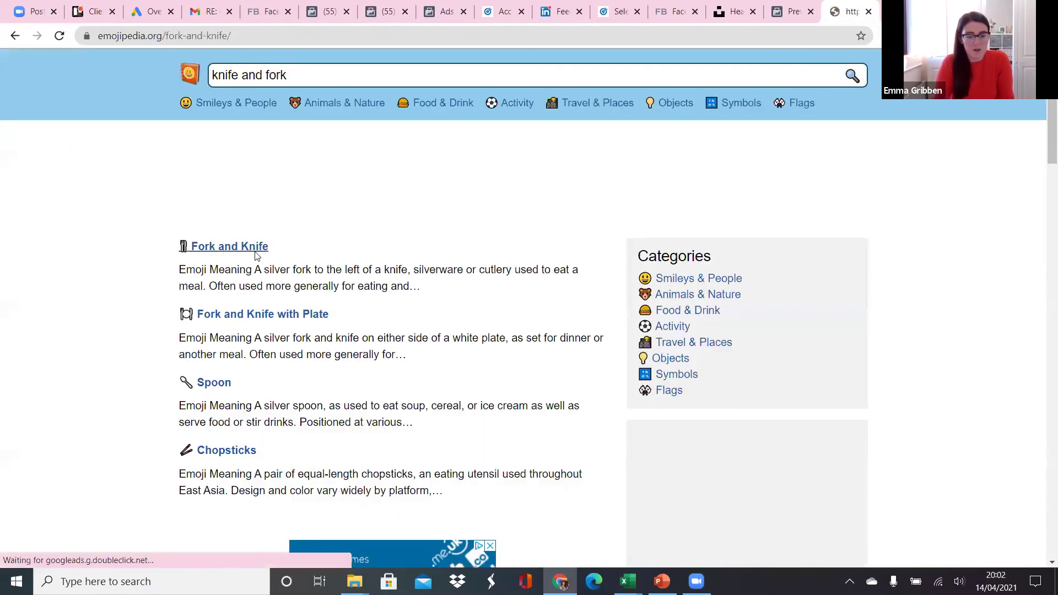
left_click(374, 436)
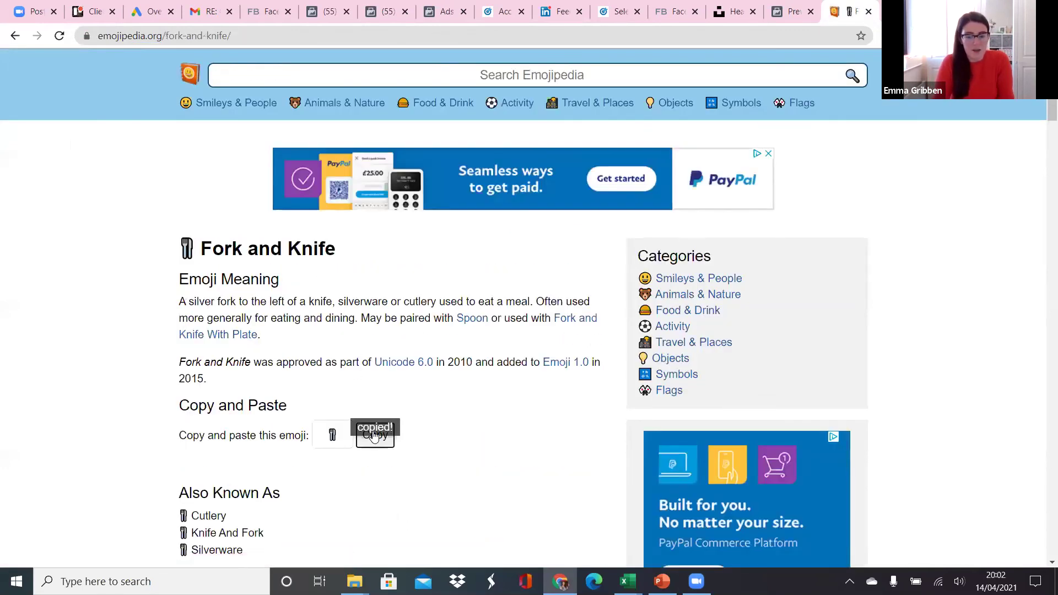
Step: Switch back to Ads Manager and paste the Fork and Knife emoji at the start of the ad's primary text
left_click(441, 10)
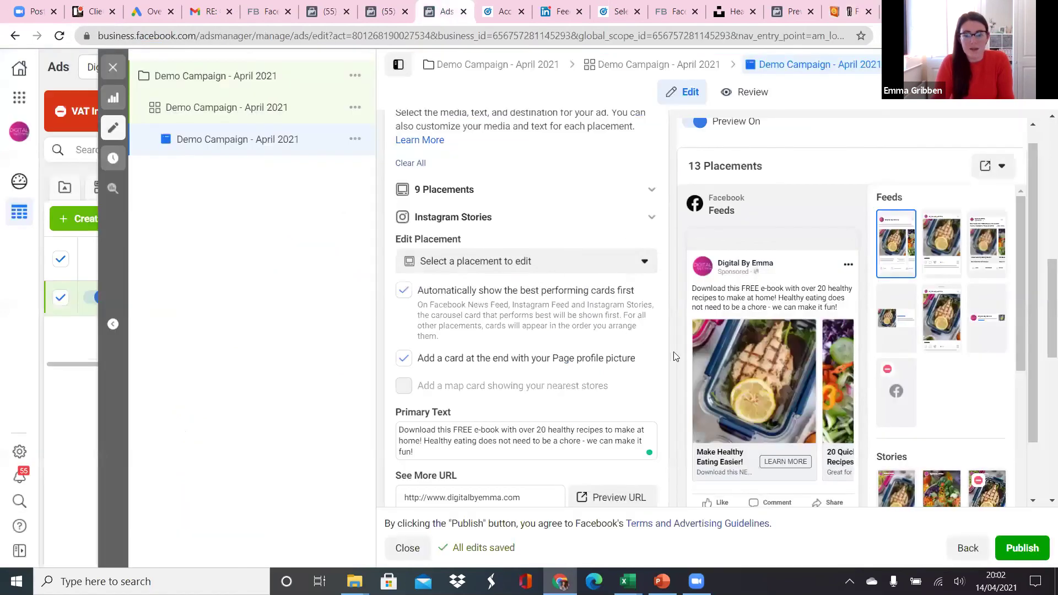
scroll(529, 385, "down", 3)
left_click(399, 292)
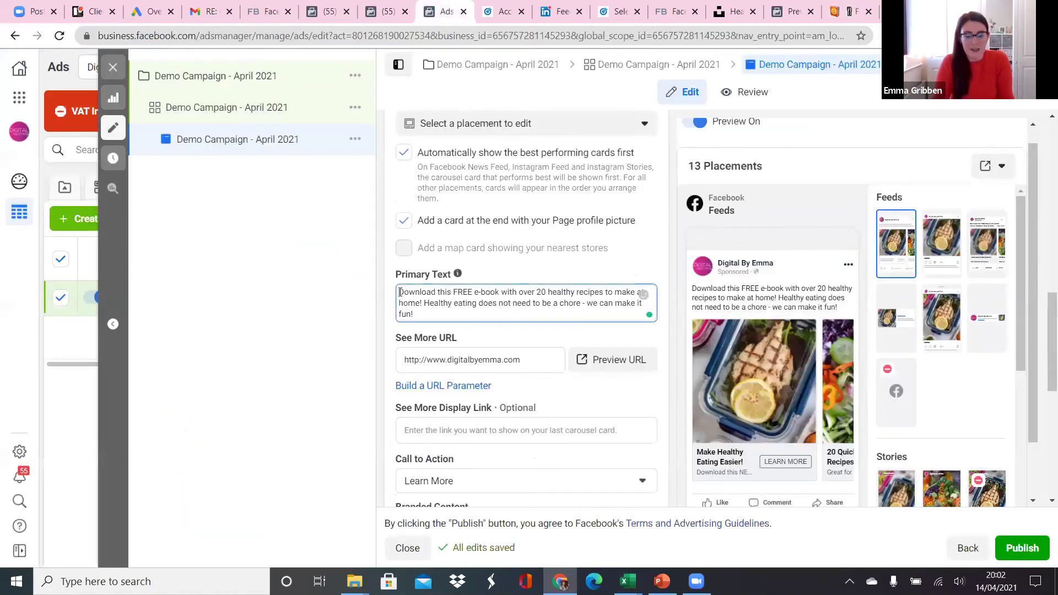
key("ctrl+v")
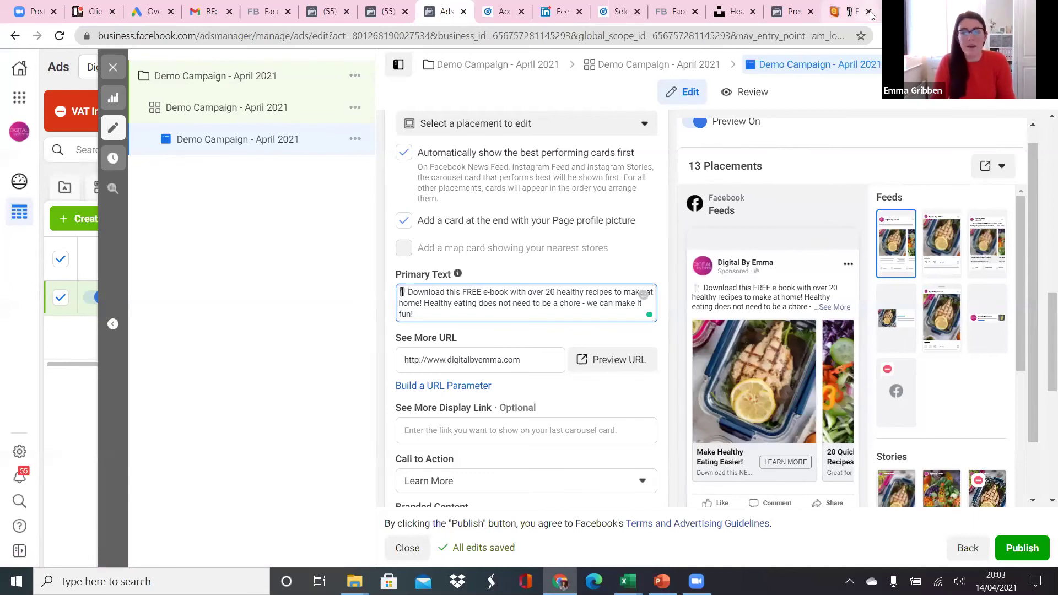
Step: Search Google in a new browser tab for "facebook text bold and italic" and open YayText's Bold and Italic Unicode Text Tool
key("ctrl+t")
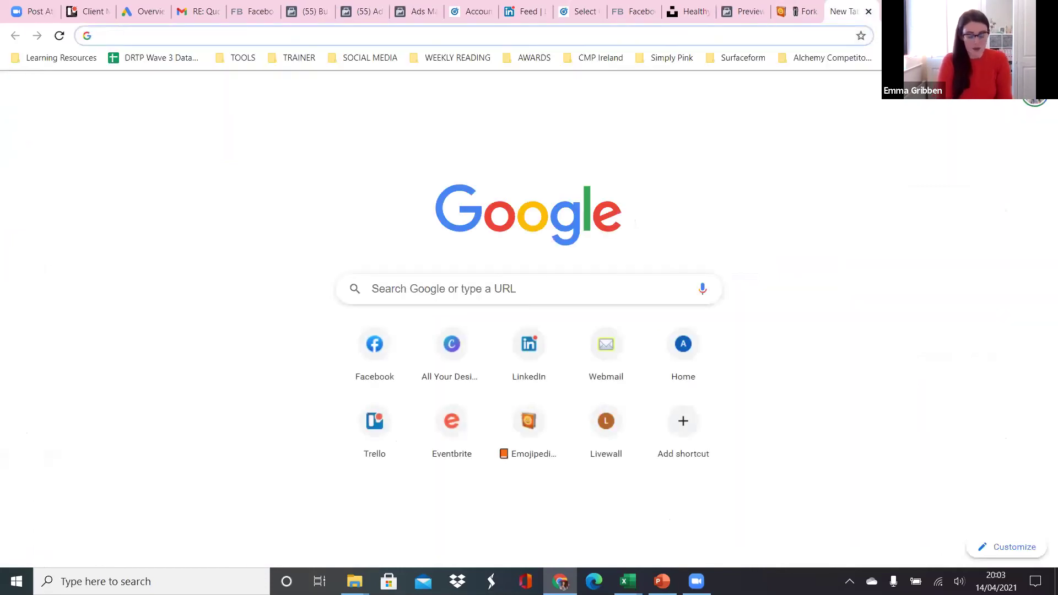
type("facebook te")
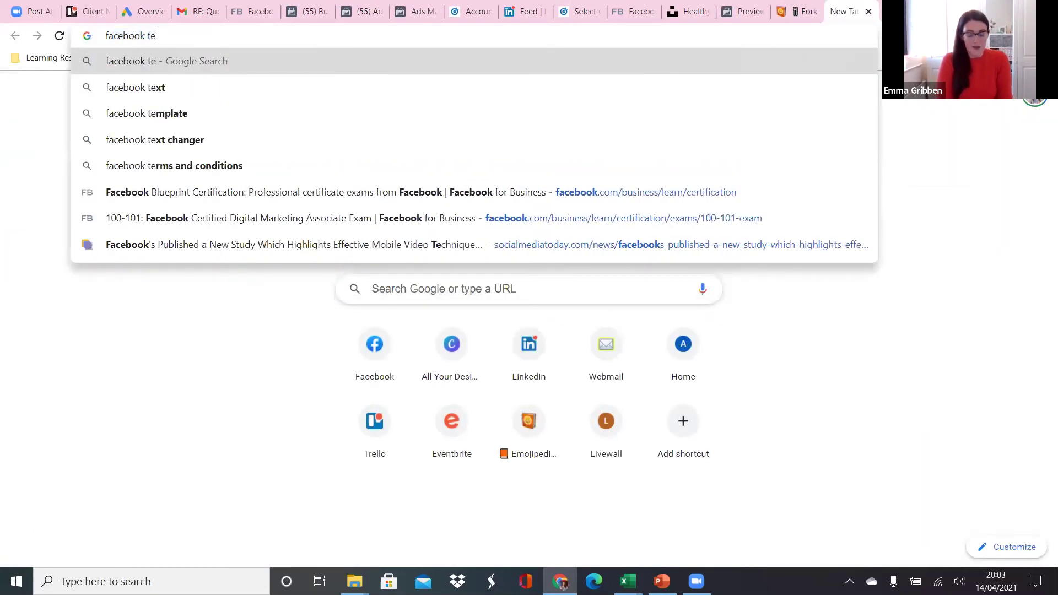
type("xt bold and italic")
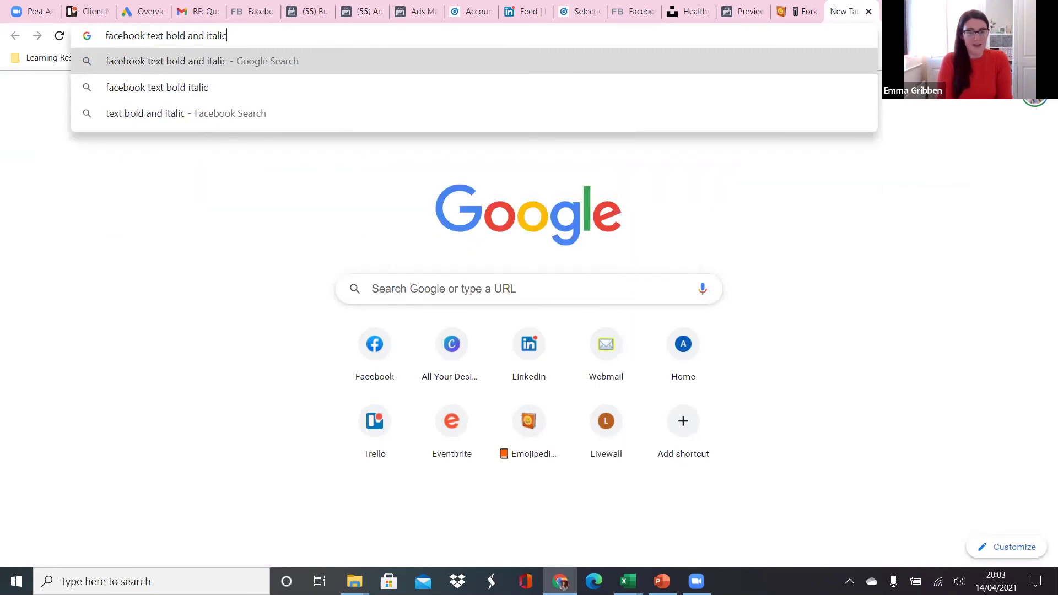
key("Return")
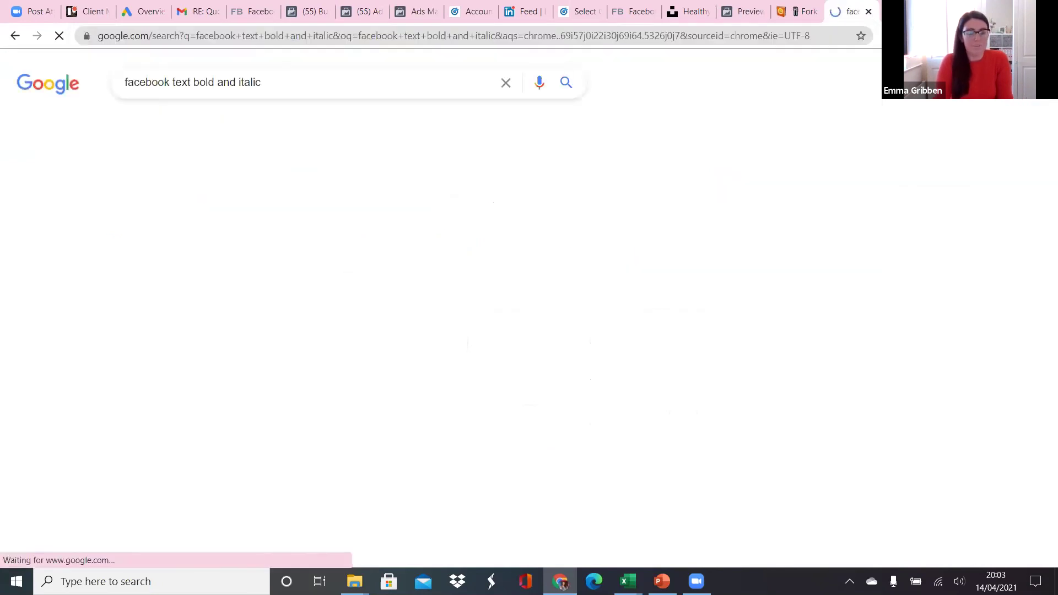
scroll(194, 380, "down", 1)
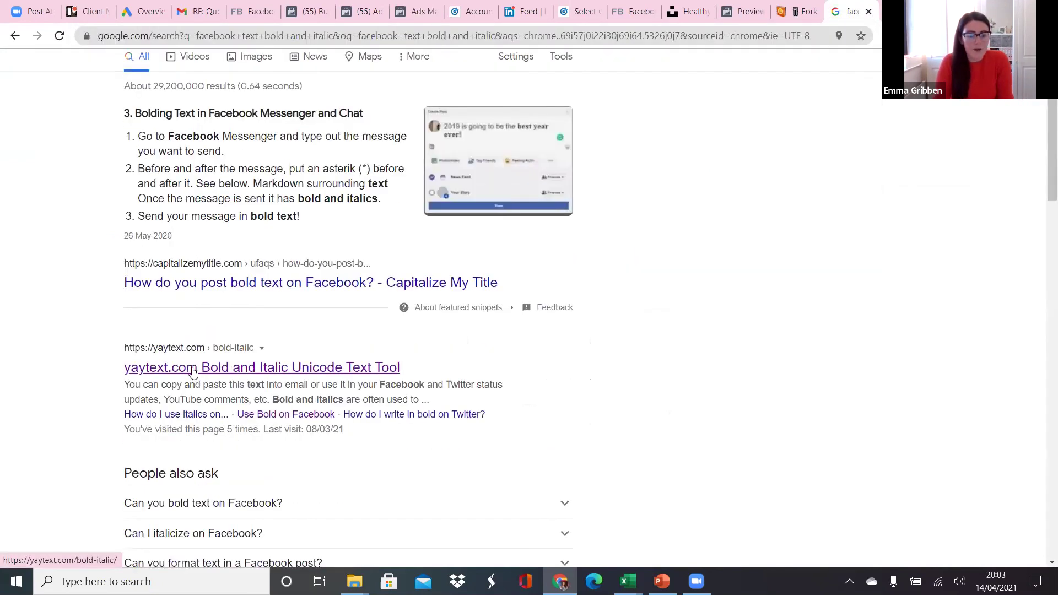
left_click(193, 366)
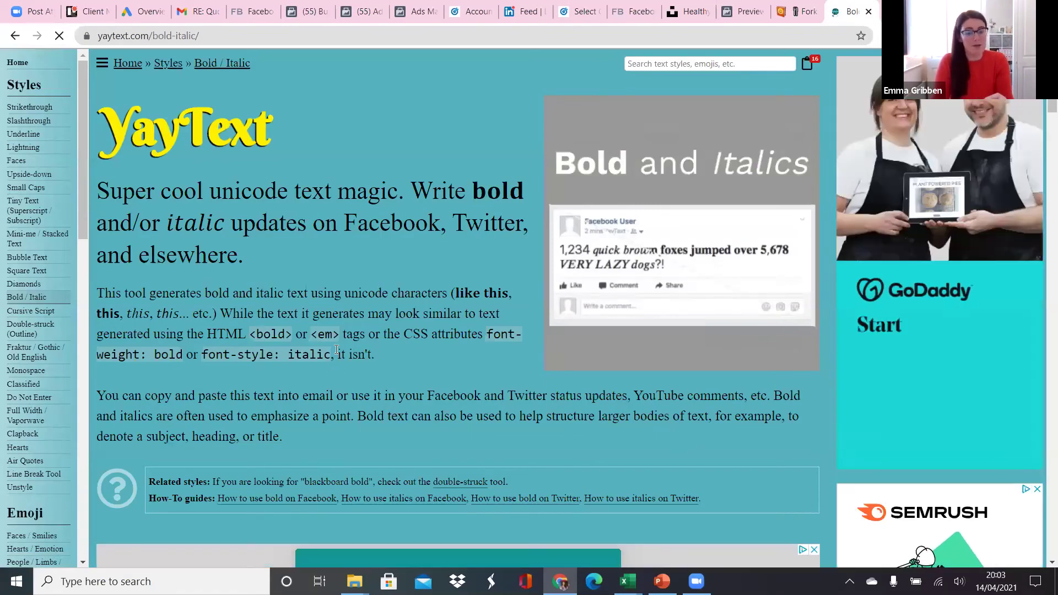
scroll(487, 143, "down", 2)
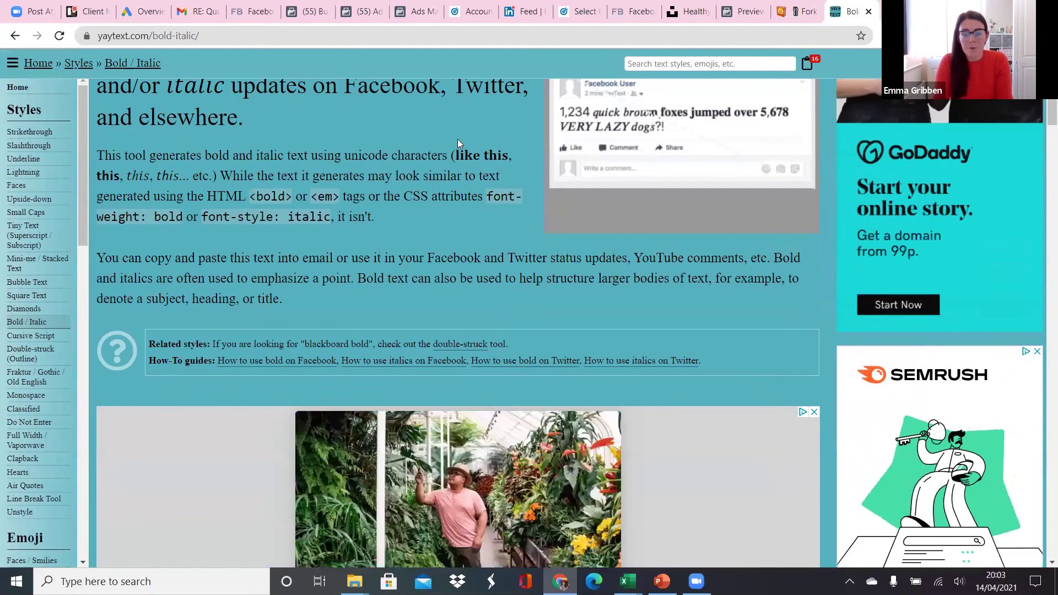
Step: Copy the ad's full primary text from Ads Manager and paste it over the contents of YayText's Your Text box
left_click(420, 9)
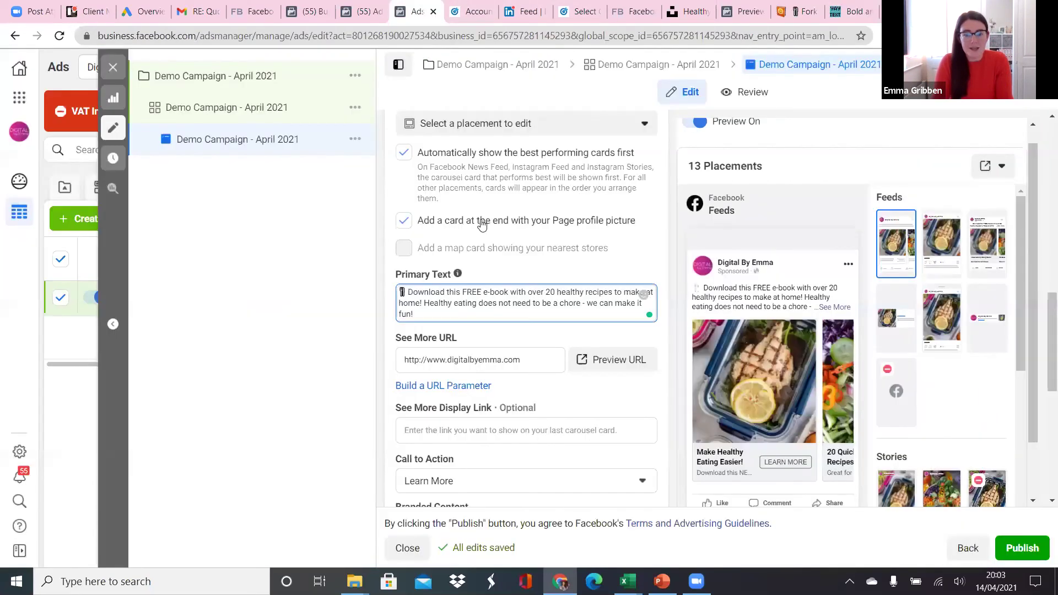
triple_click(398, 292)
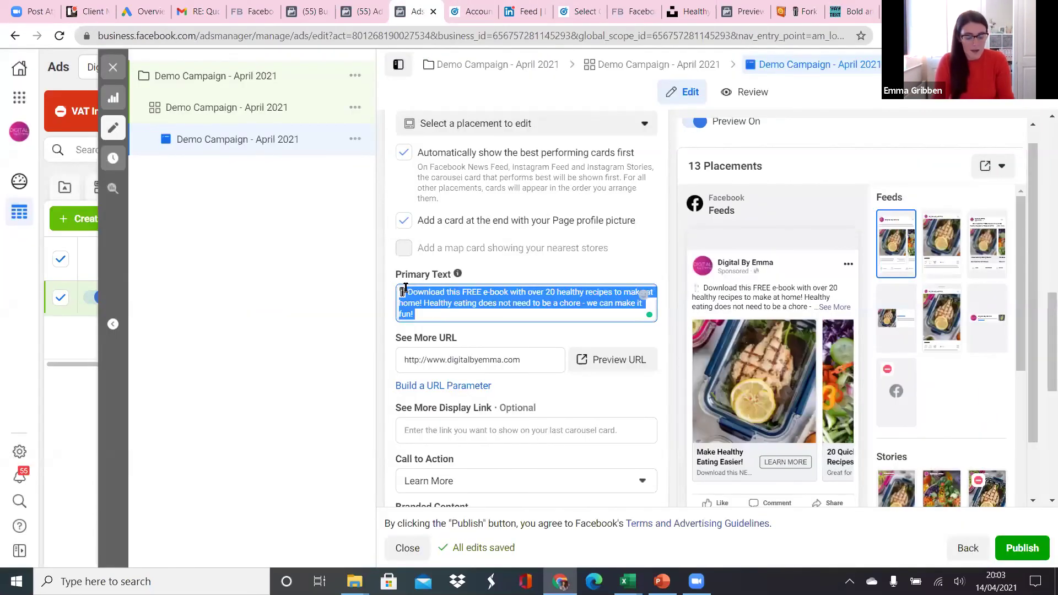
left_click(838, 7)
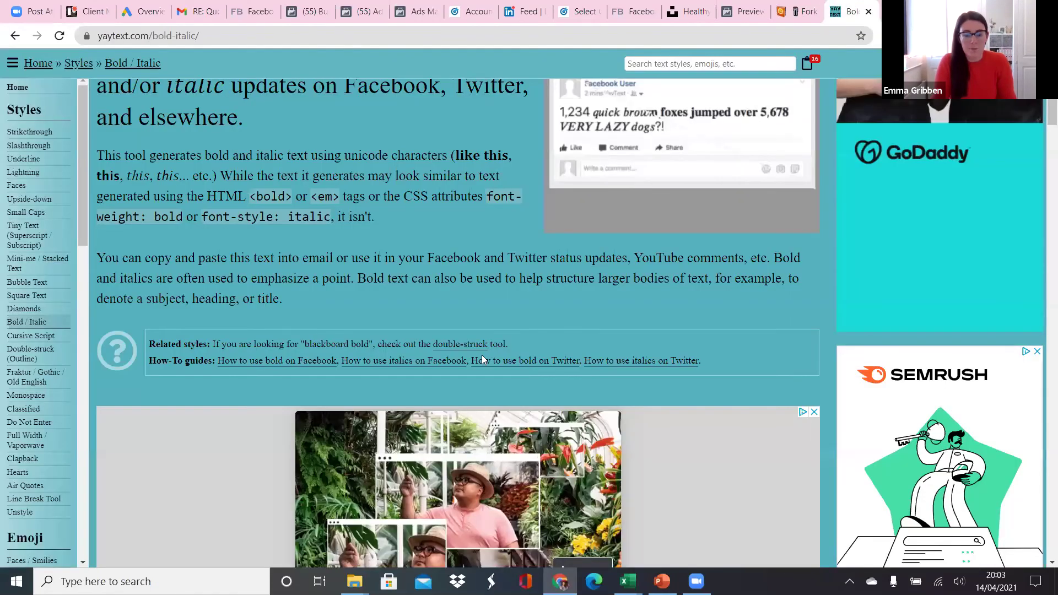
scroll(474, 355, "down", 8)
left_click(319, 220)
key("ctrl+a")
key("BackSpace")
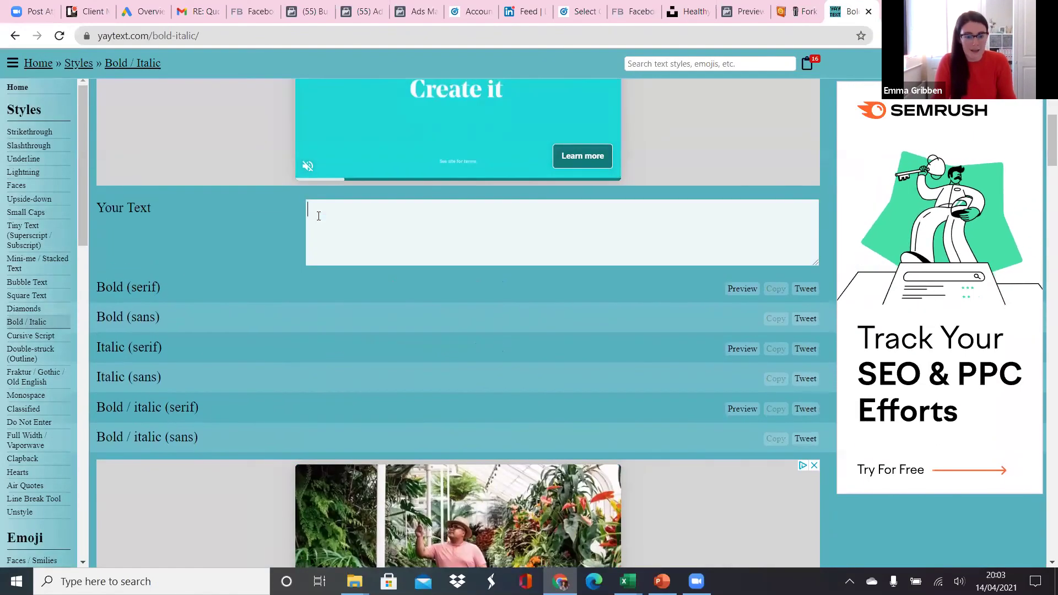
key("ctrl+v")
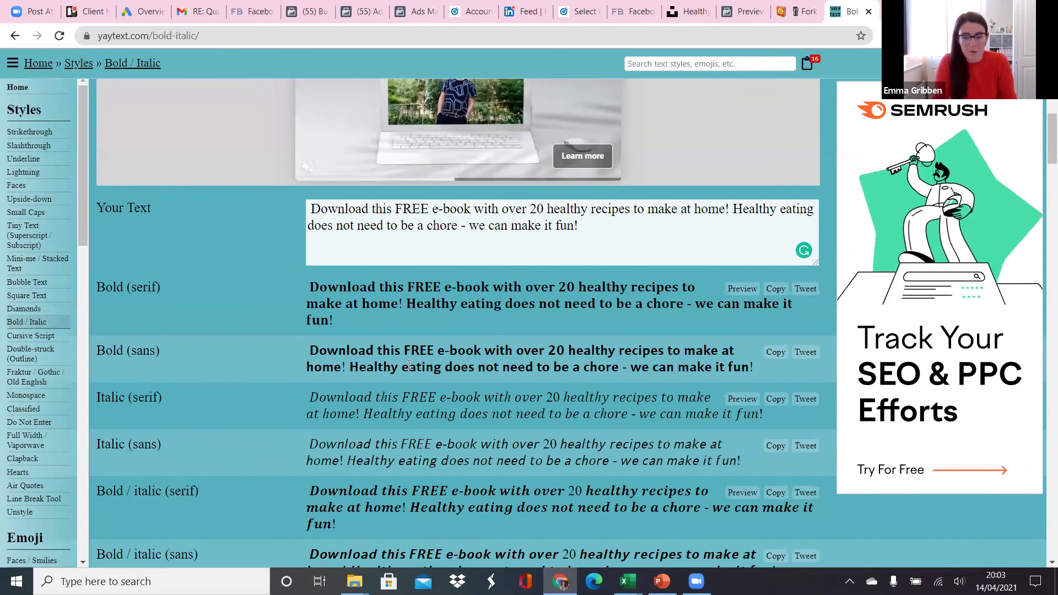
Step: Copy the Bold (sans) version from YayText and paste it over the ad's primary text in Ads Manager
left_click(770, 351)
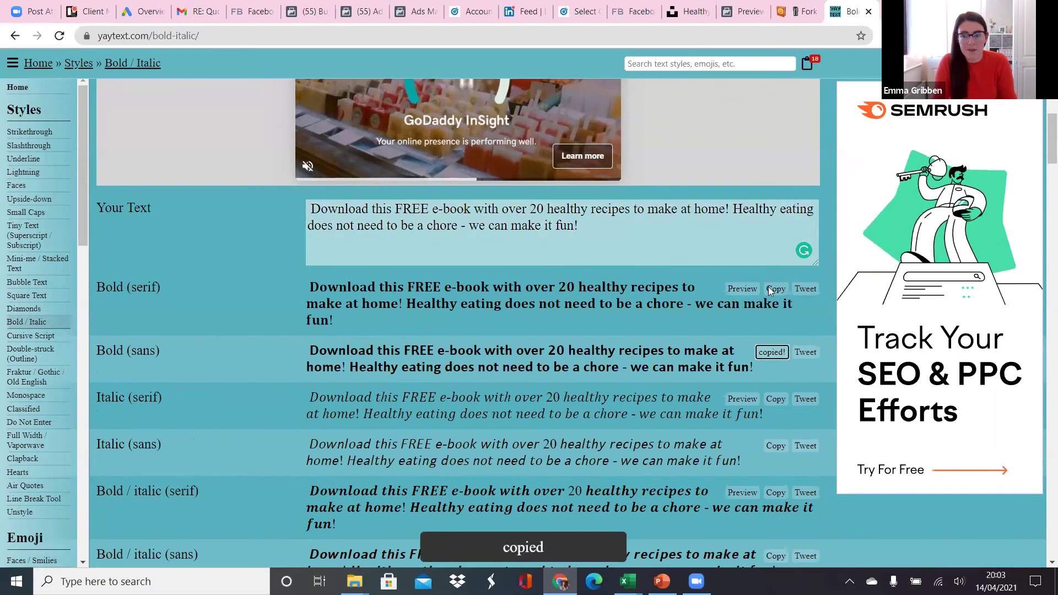
left_click(741, 11)
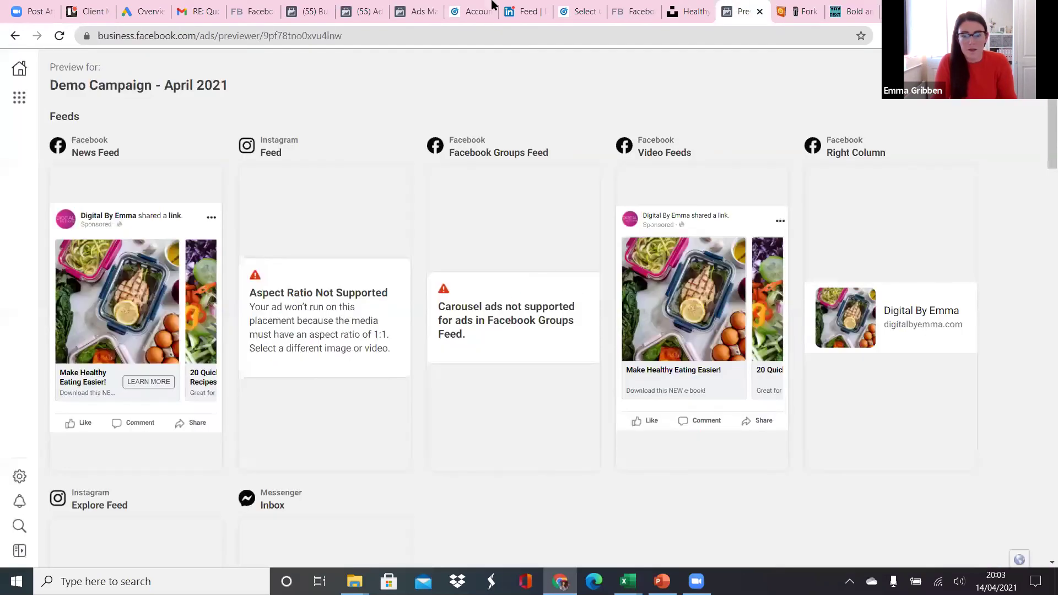
left_click(417, 10)
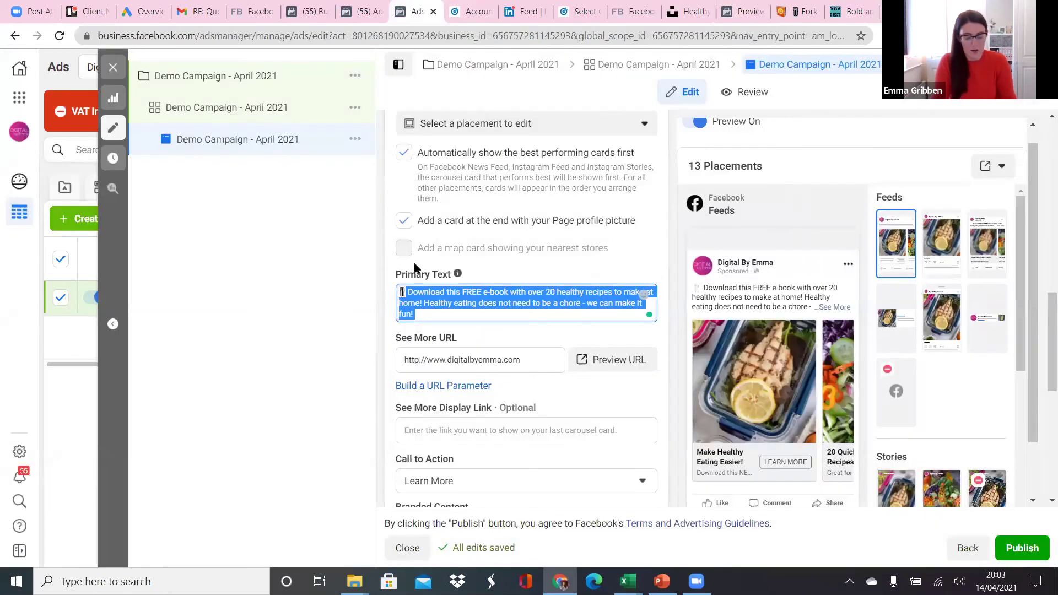
key("ctrl+v")
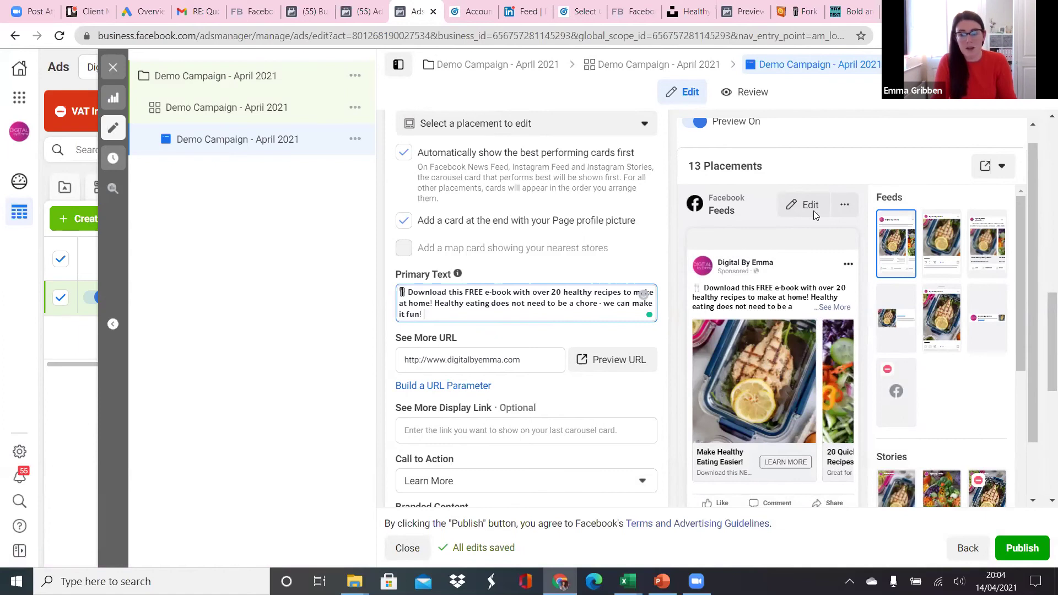
left_click(851, 11)
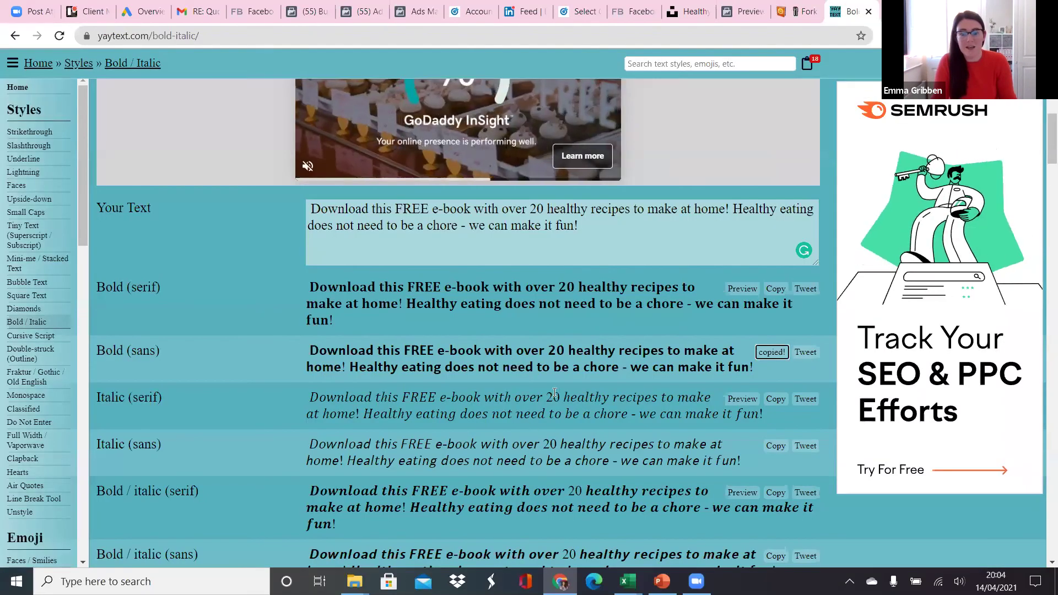
left_click(416, 12)
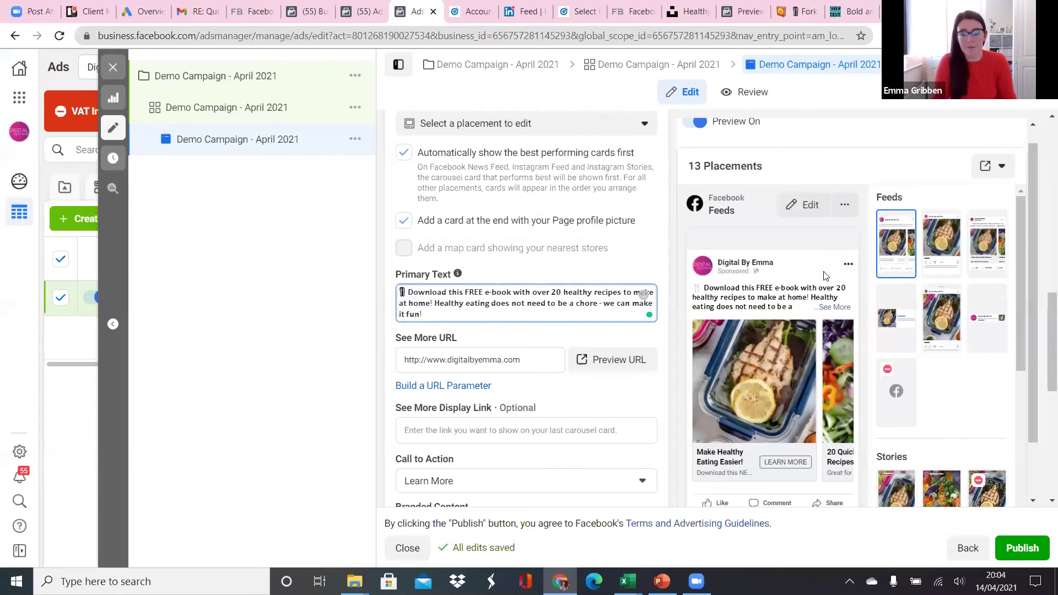
Step: Set the ad's call to action to Get Access
scroll(643, 295, "down", 2)
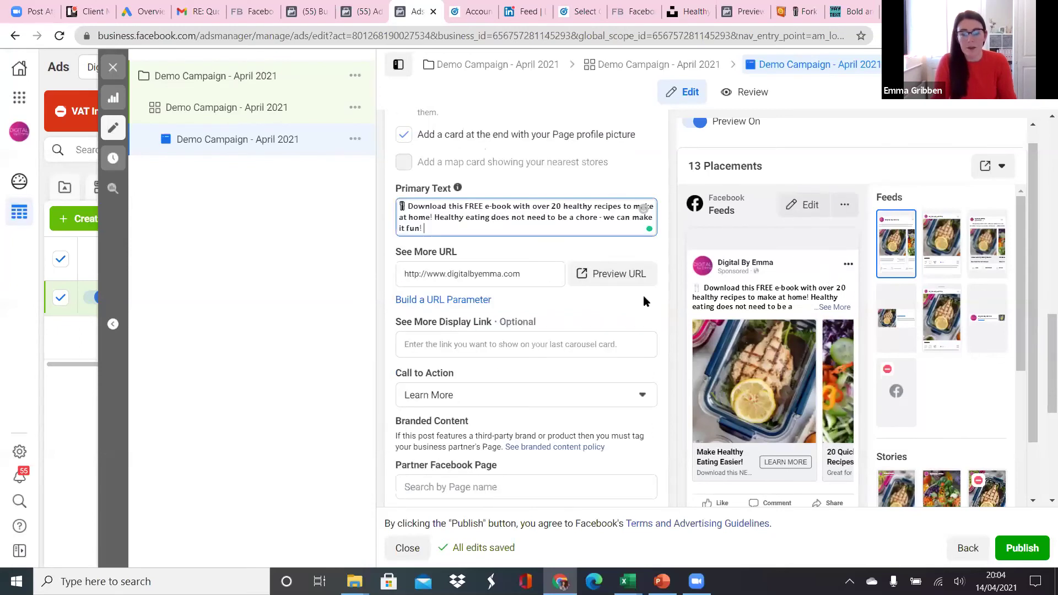
left_click(530, 275)
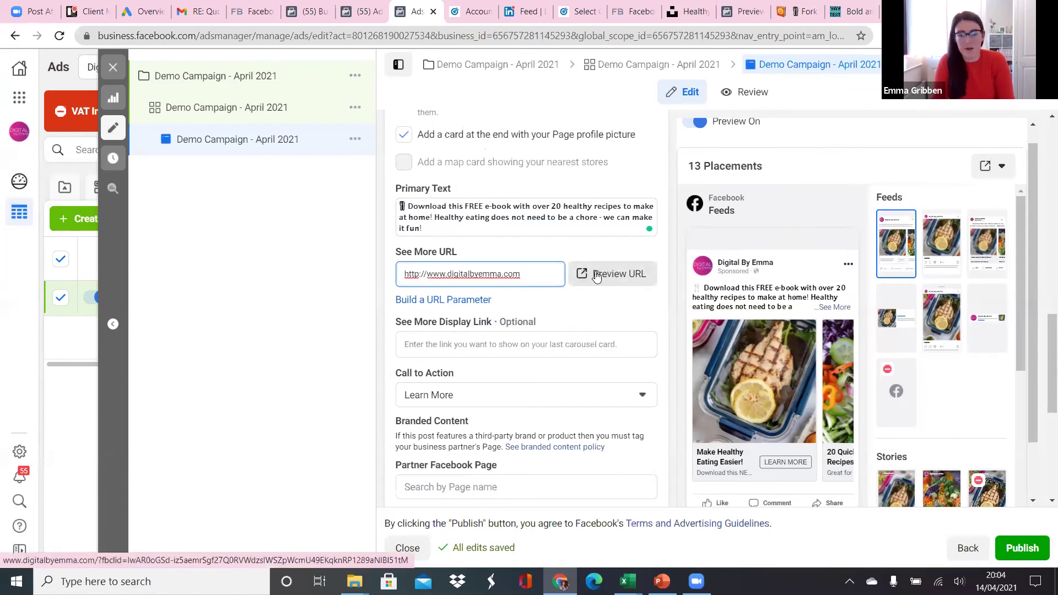
scroll(780, 301, "down", 2)
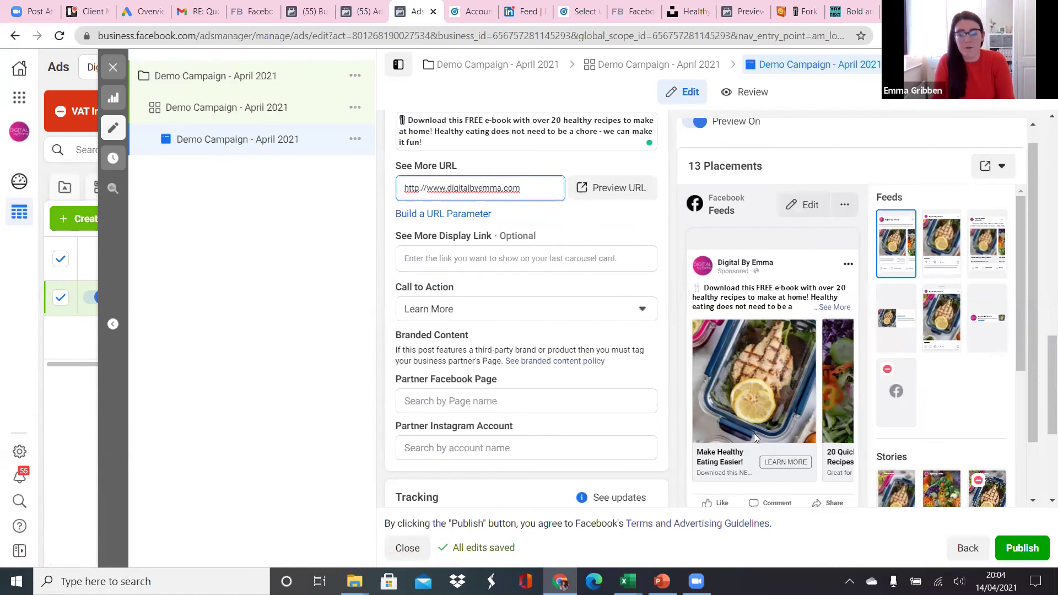
left_click(632, 307)
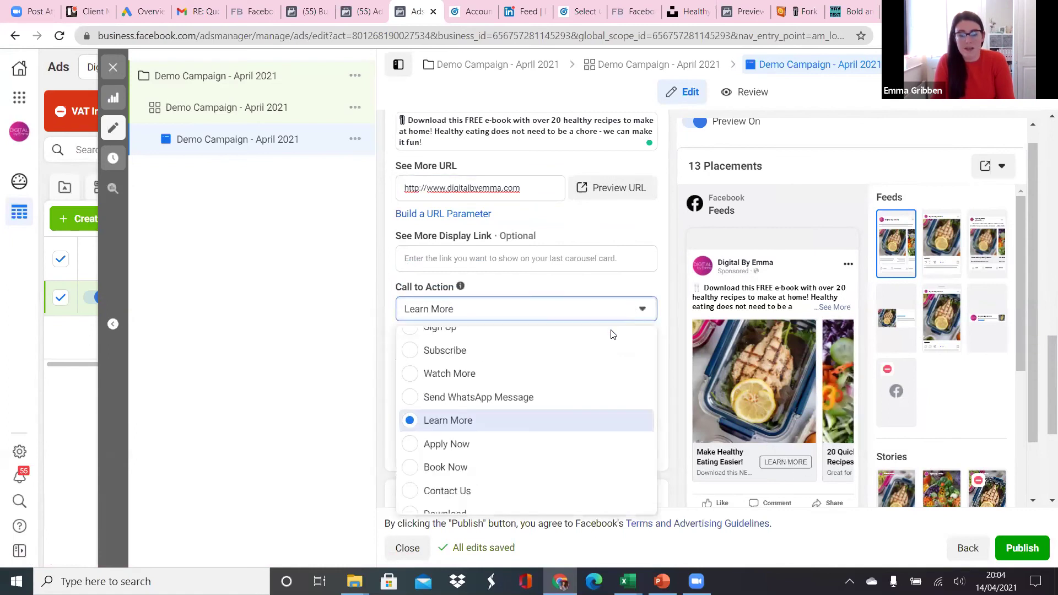
scroll(564, 395, "up", 3)
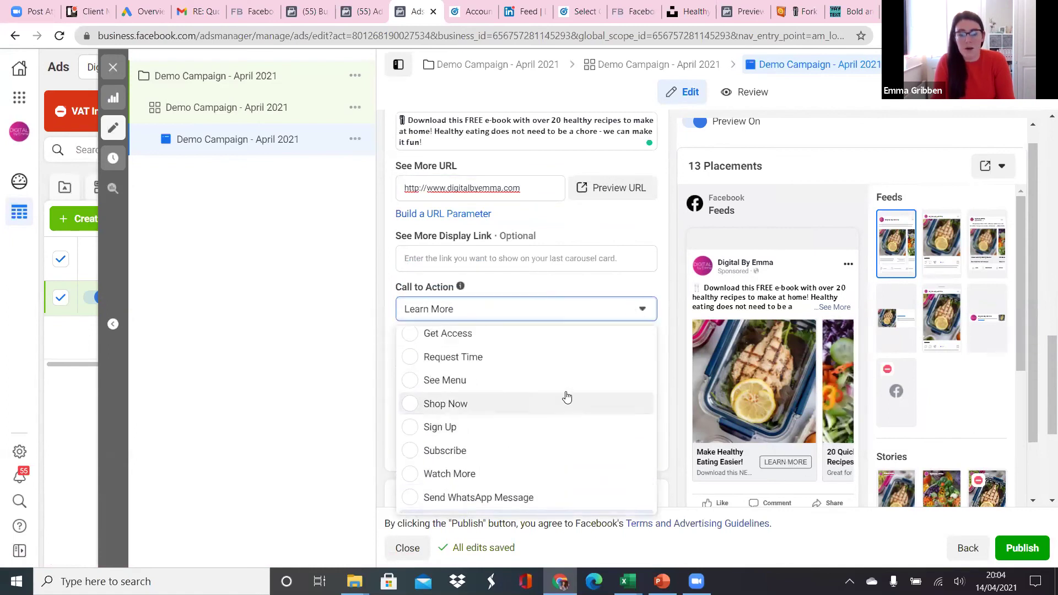
left_click(483, 342)
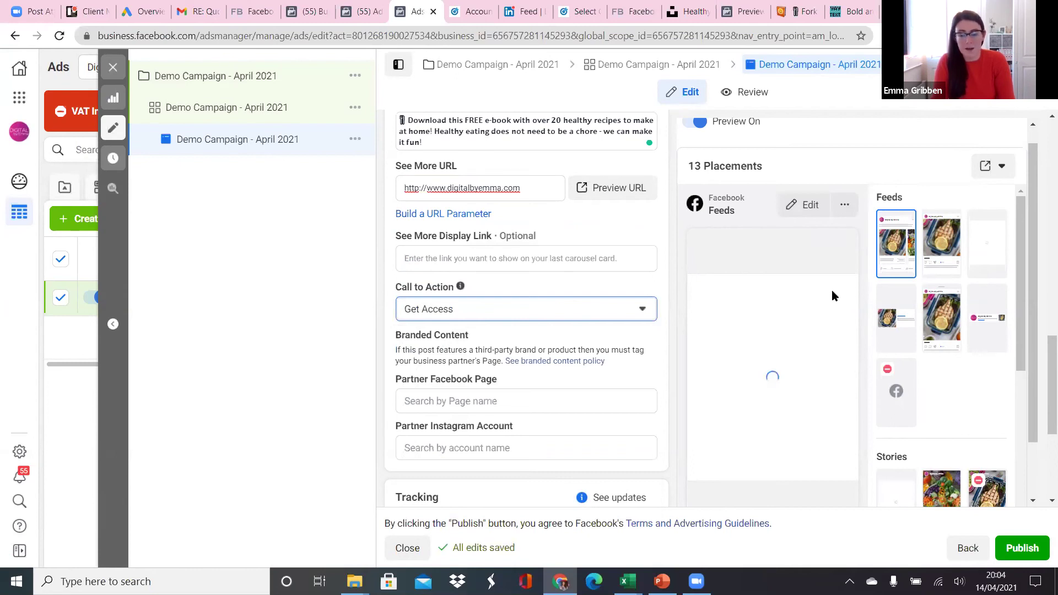
scroll(942, 298, "down", 1)
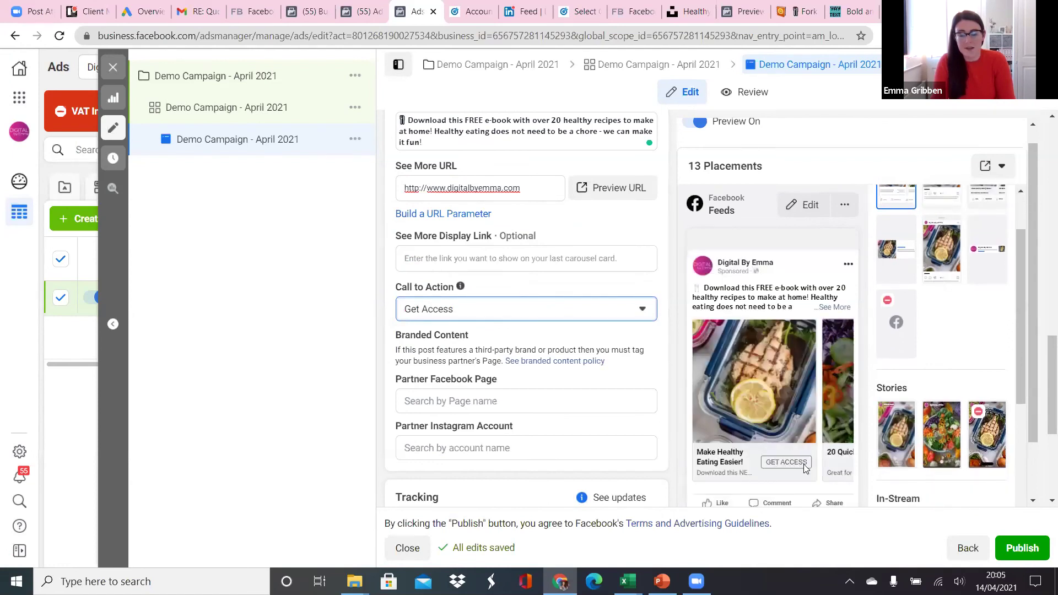
Step: Change the ad's call to action to Download
left_click(632, 312)
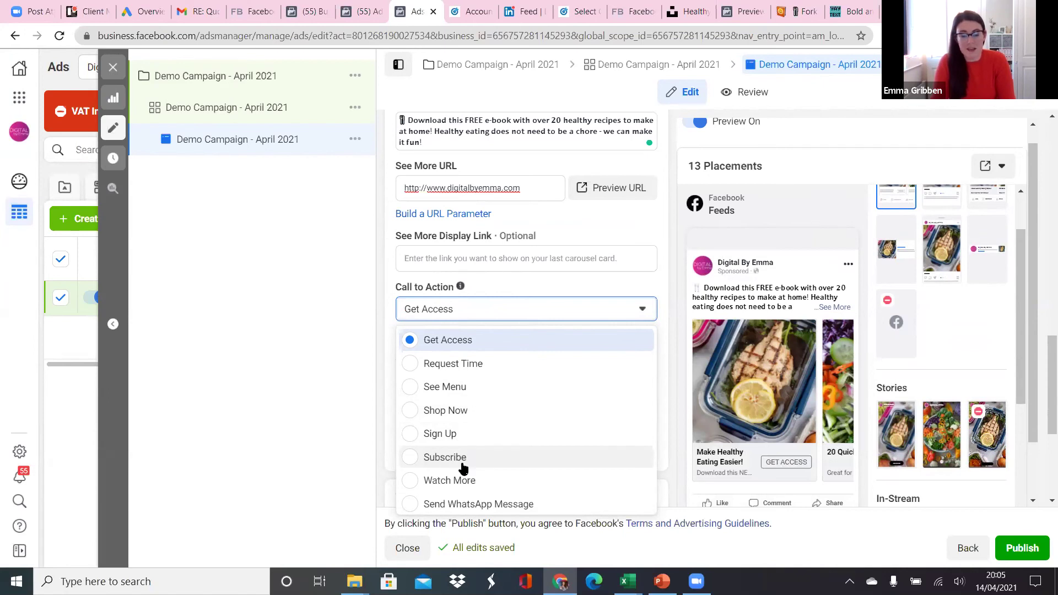
scroll(462, 467, "down", 3)
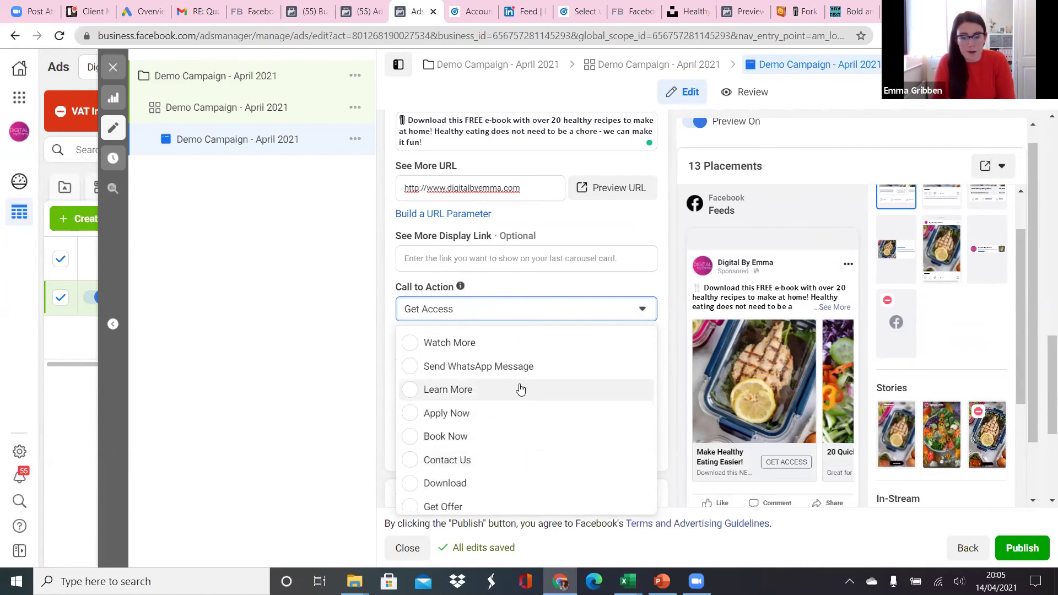
scroll(496, 410, "down", 2)
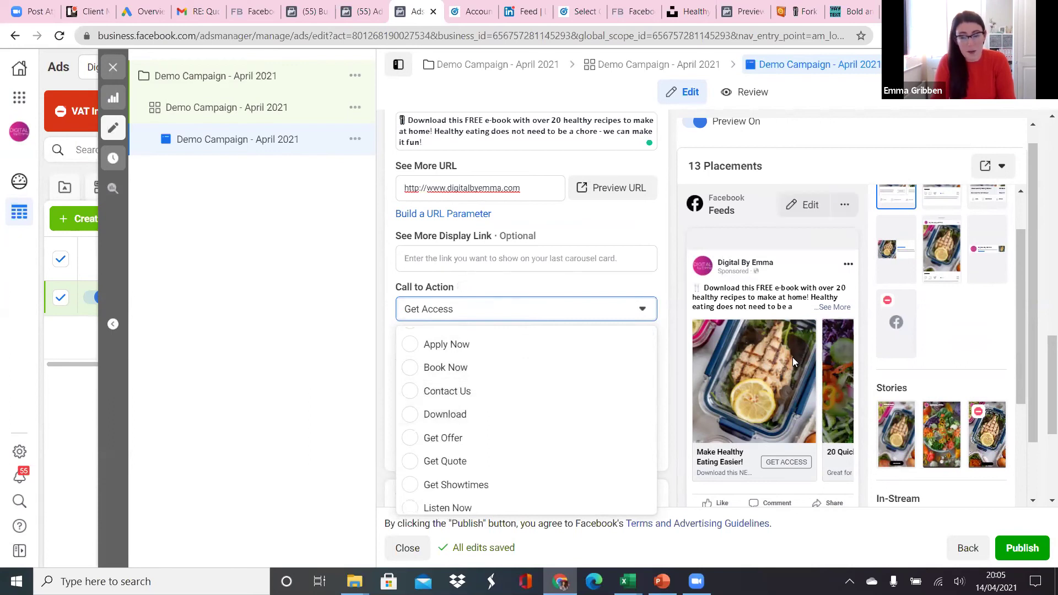
left_click(431, 414)
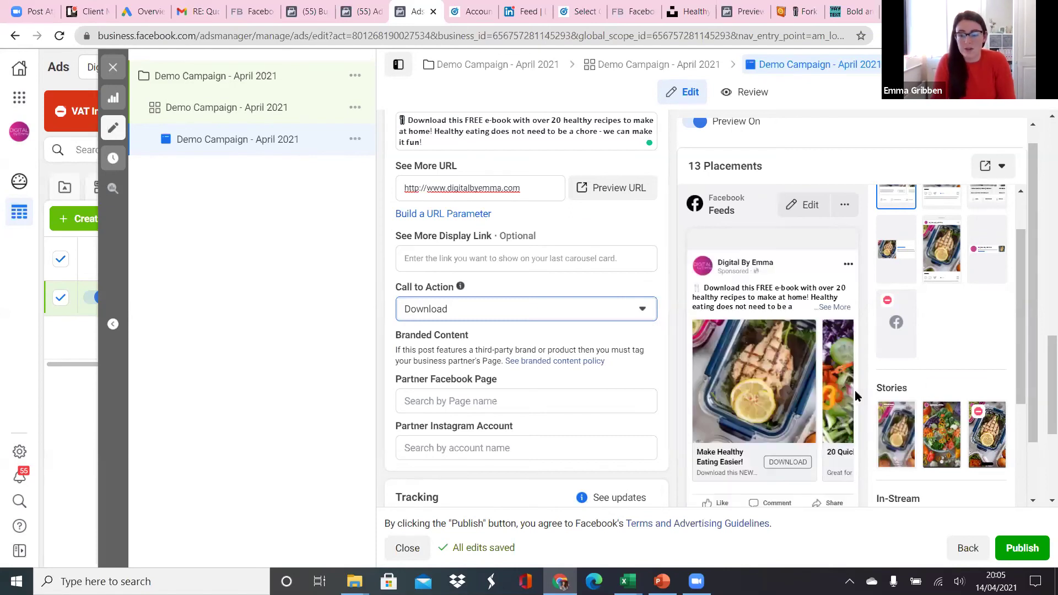
Step: Open the link-sharing options for the Demo Campaign - April 2021 ad preview and copy the preview link
scroll(812, 402, "down", 2)
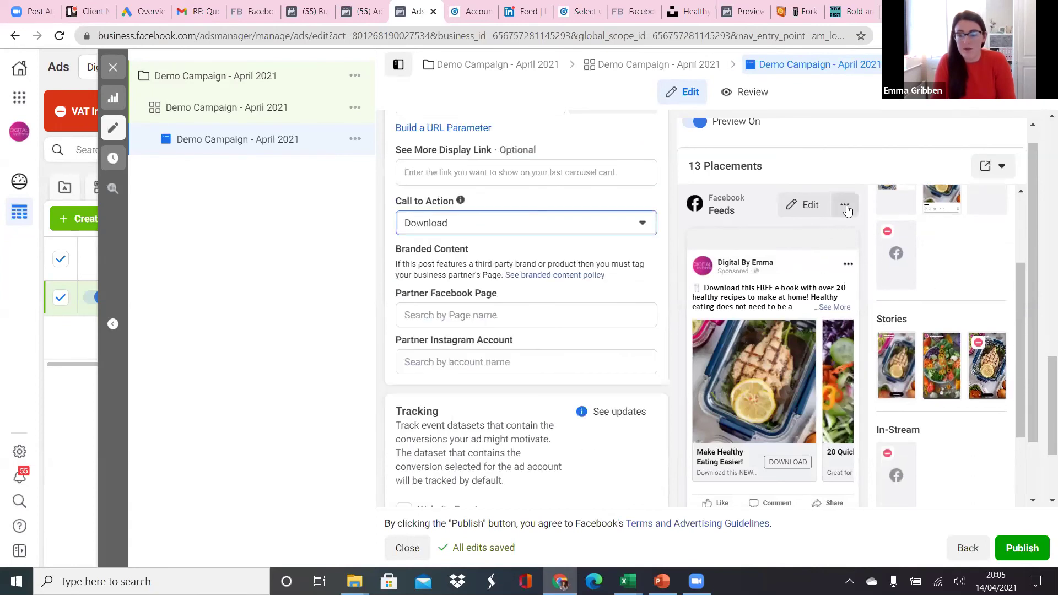
left_click(1001, 166)
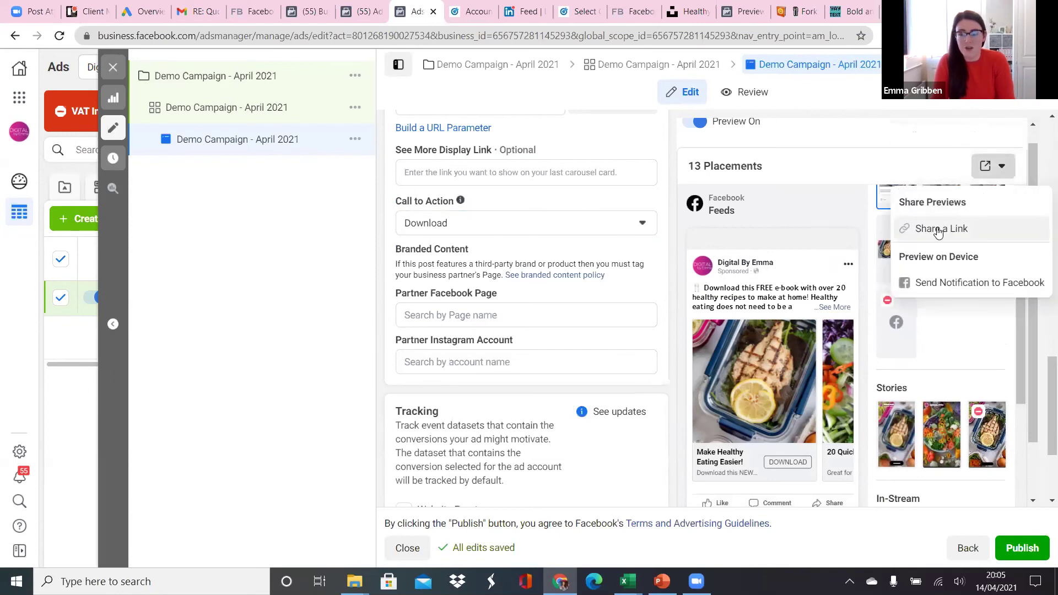
left_click(938, 231)
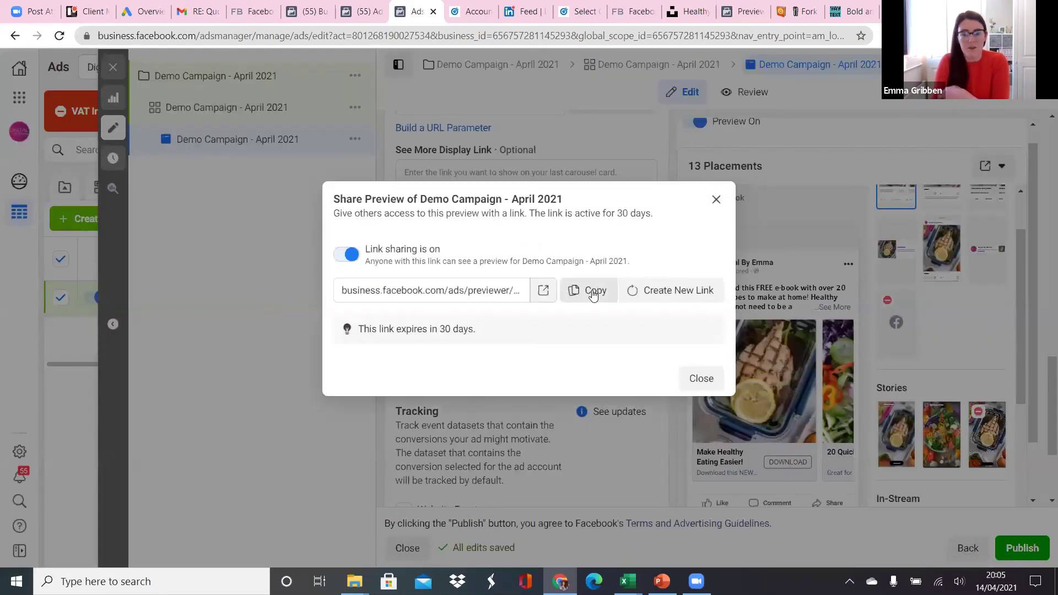
left_click(589, 294)
Step: Load the copied preview link in the existing ad preview browser tab, and close the Emojipedia tab
left_click(741, 11)
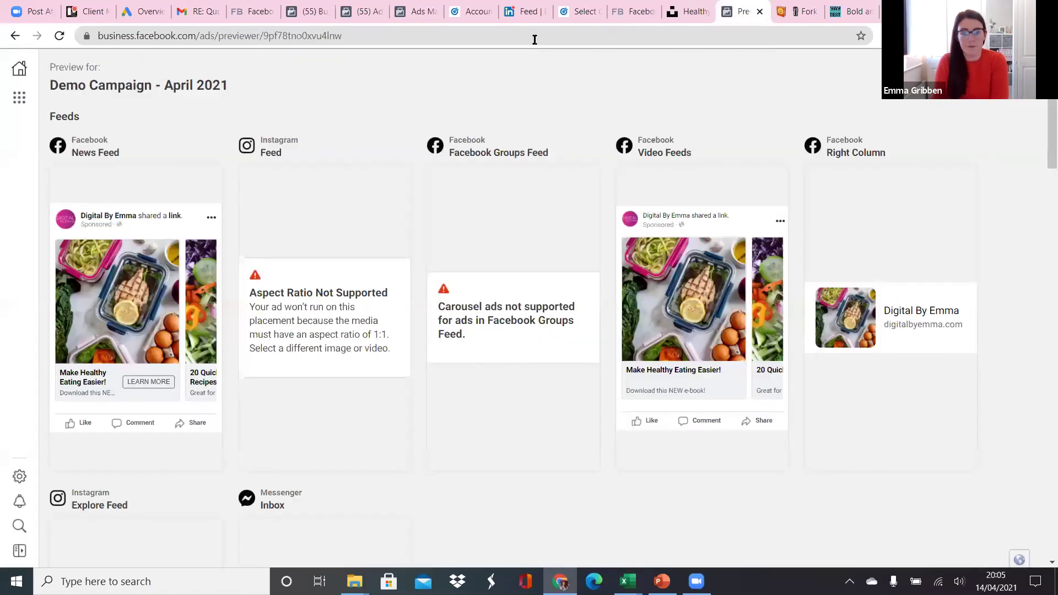
left_click(534, 39)
key("ctrl+v")
key("Return")
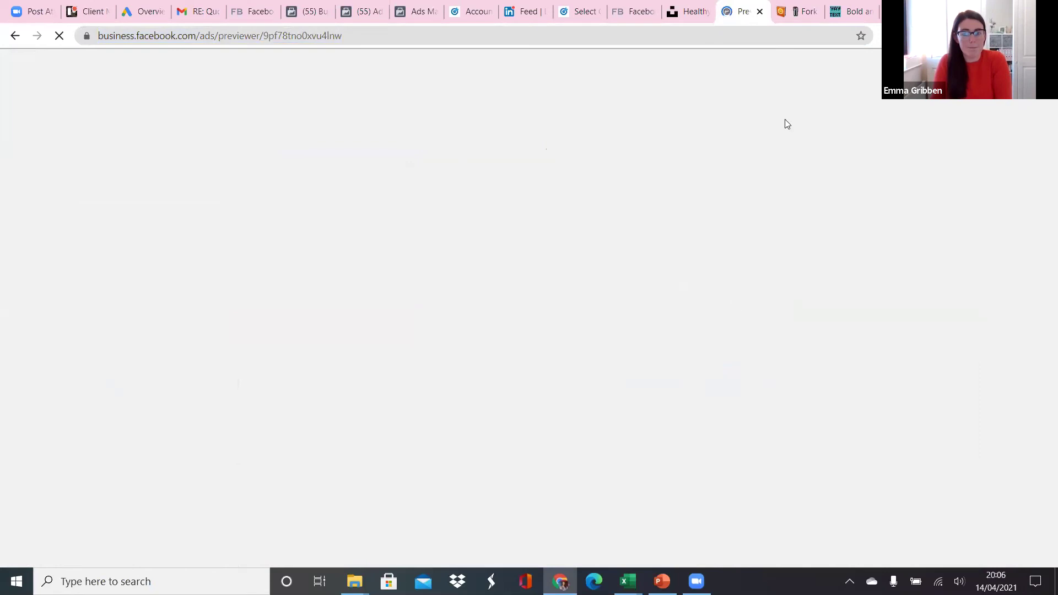
left_click(810, 11)
left_click(816, 11)
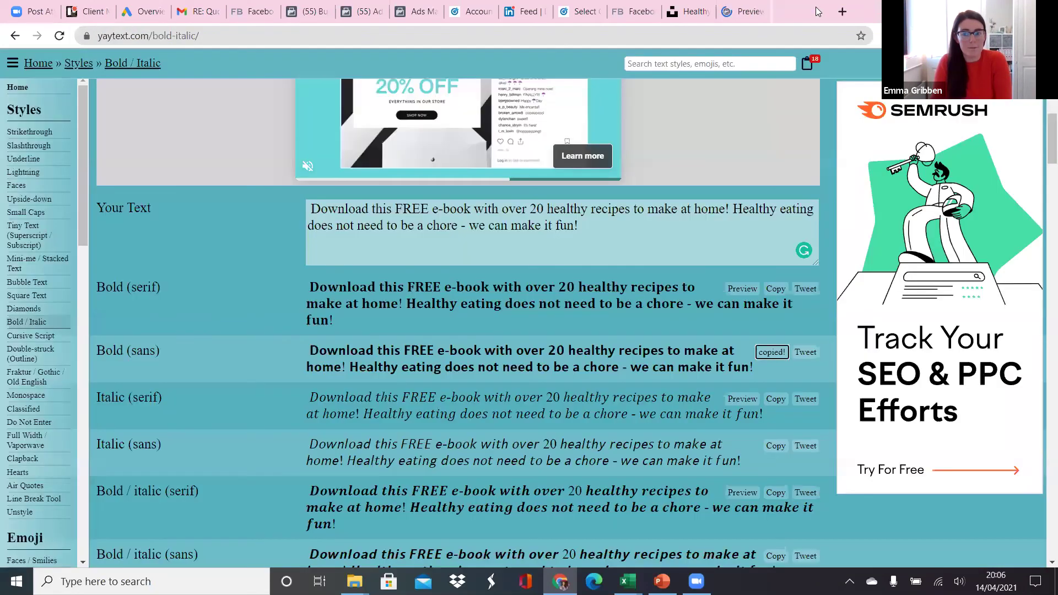
Step: Close the YayText and Unsplash browser tabs to return to the Demo Campaign - April 2021 ad preview
left_click(816, 11)
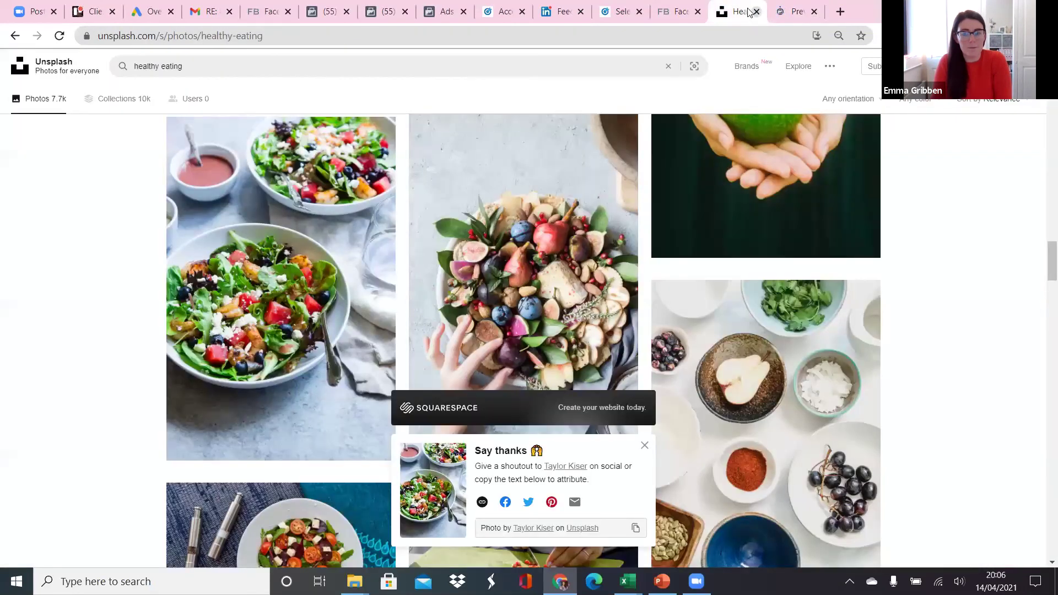
left_click(756, 11)
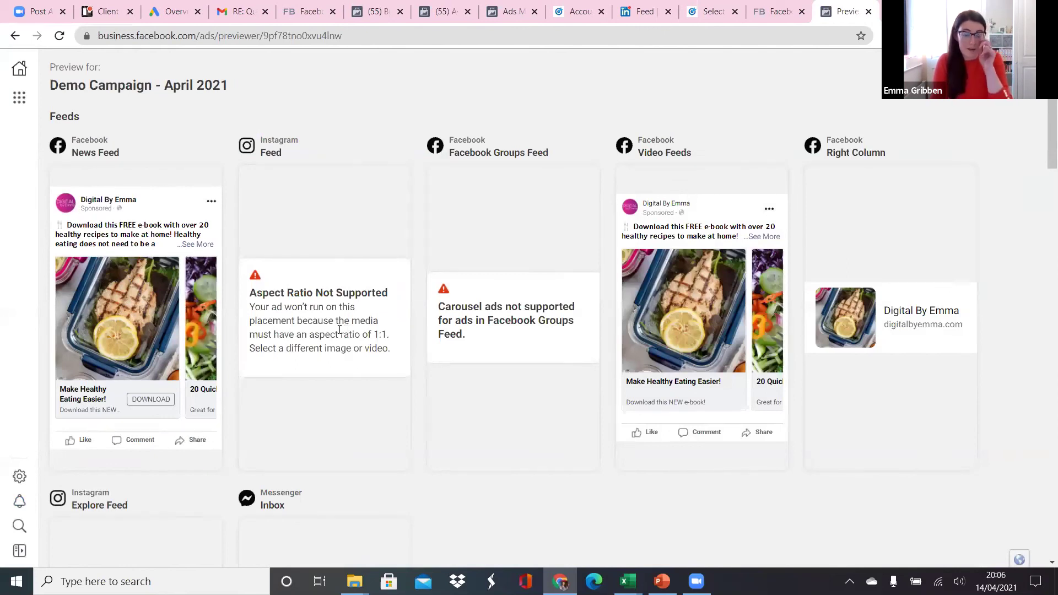
Step: Examine the shared ad preview across the Feeds, Stories, In-Stream, Search and In-Article placements
mouse_move(275, 147)
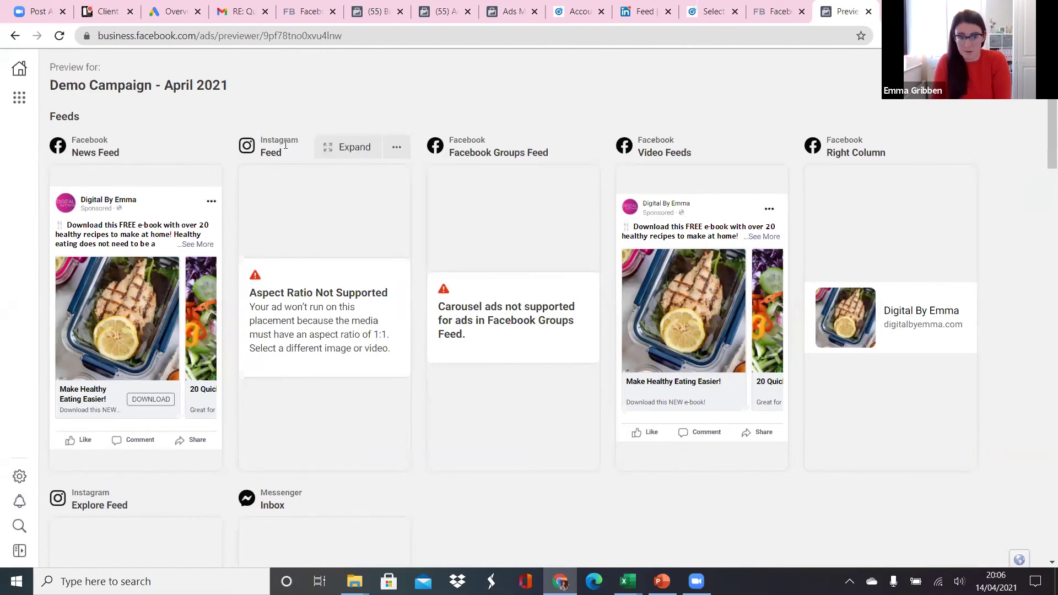
mouse_move(707, 193)
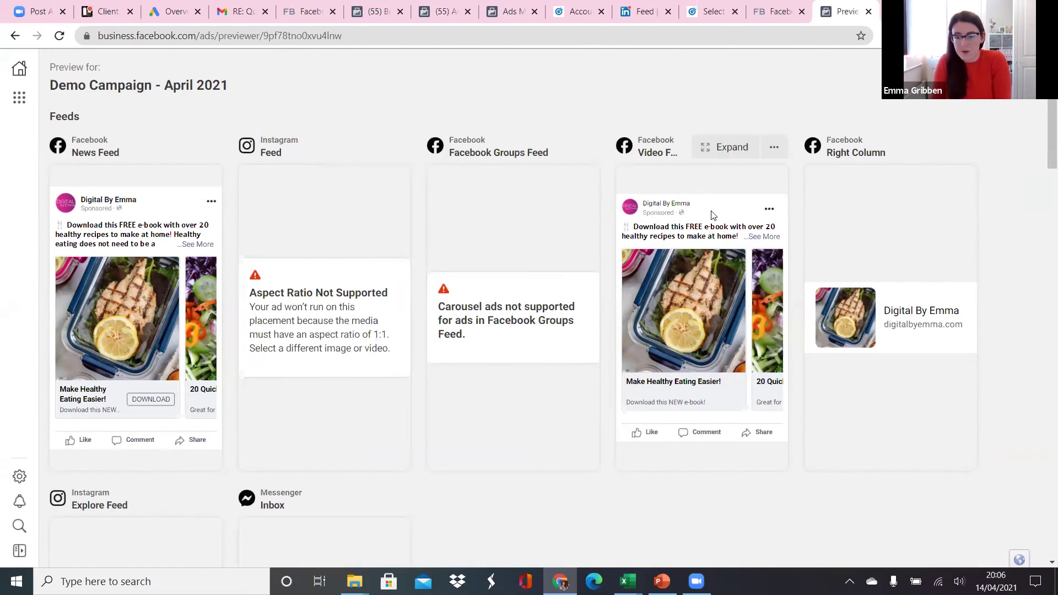
mouse_move(925, 300)
scroll(468, 380, "down", 6)
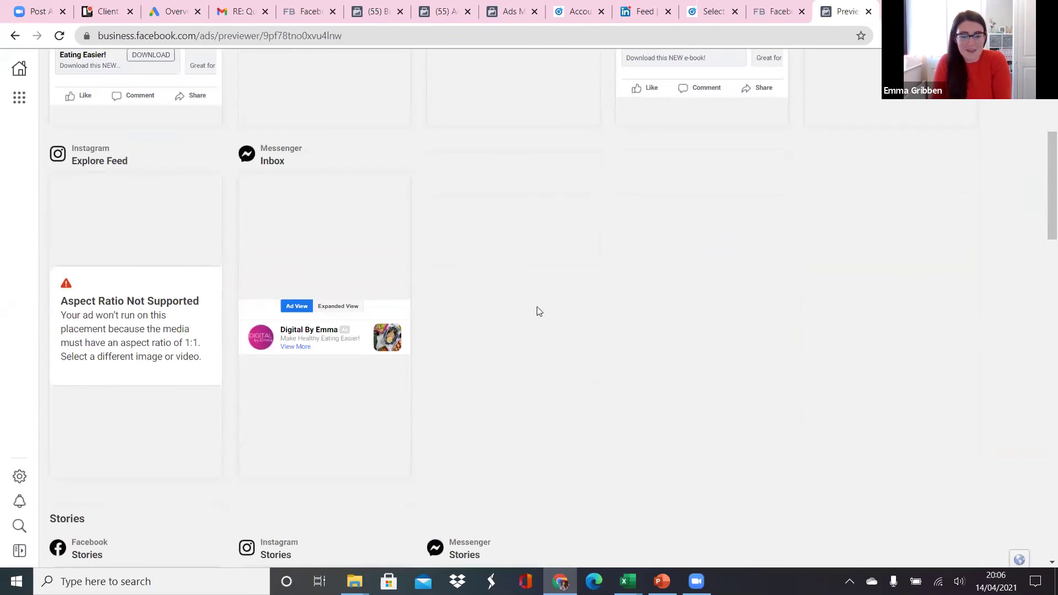
scroll(538, 309, "down", 2)
scroll(538, 311, "down", 4)
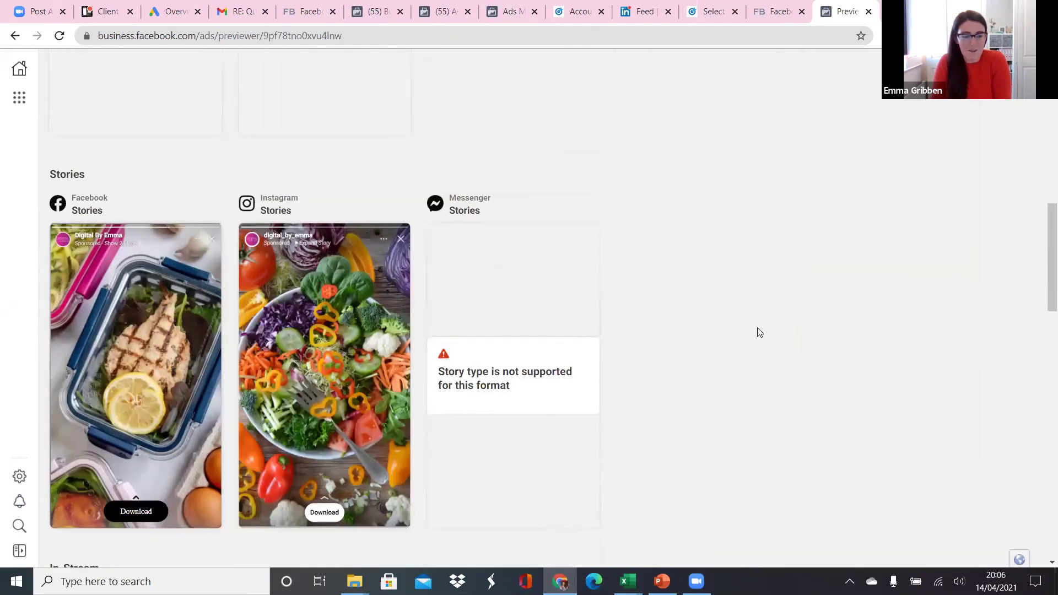
scroll(757, 332, "down", 1)
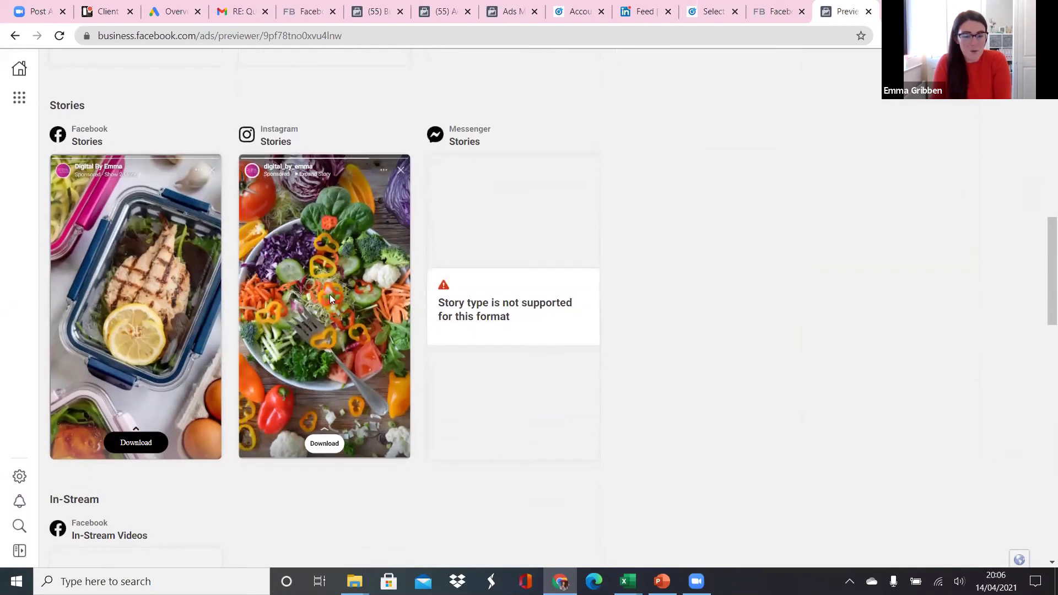
scroll(330, 304, "down", 6)
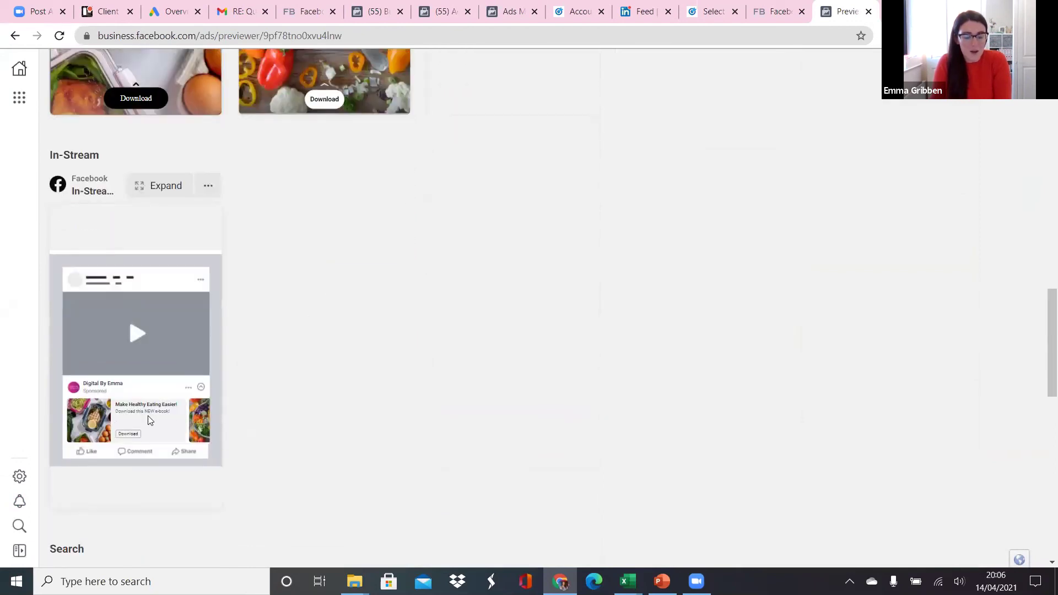
scroll(404, 385, "down", 6)
mouse_move(97, 243)
scroll(148, 426, "down", 7)
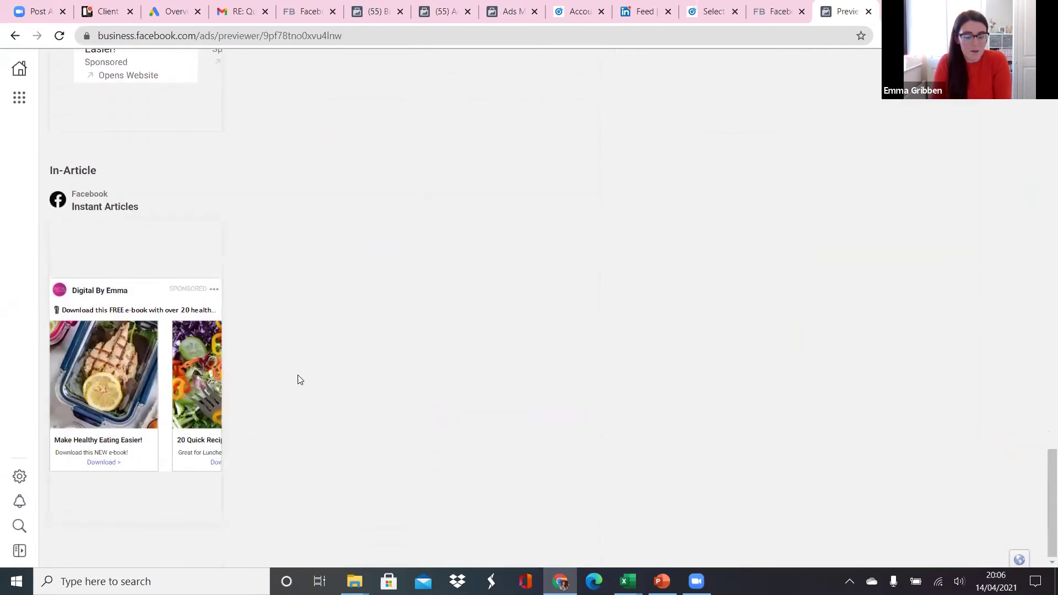
mouse_move(137, 402)
scroll(250, 396, "up", 10)
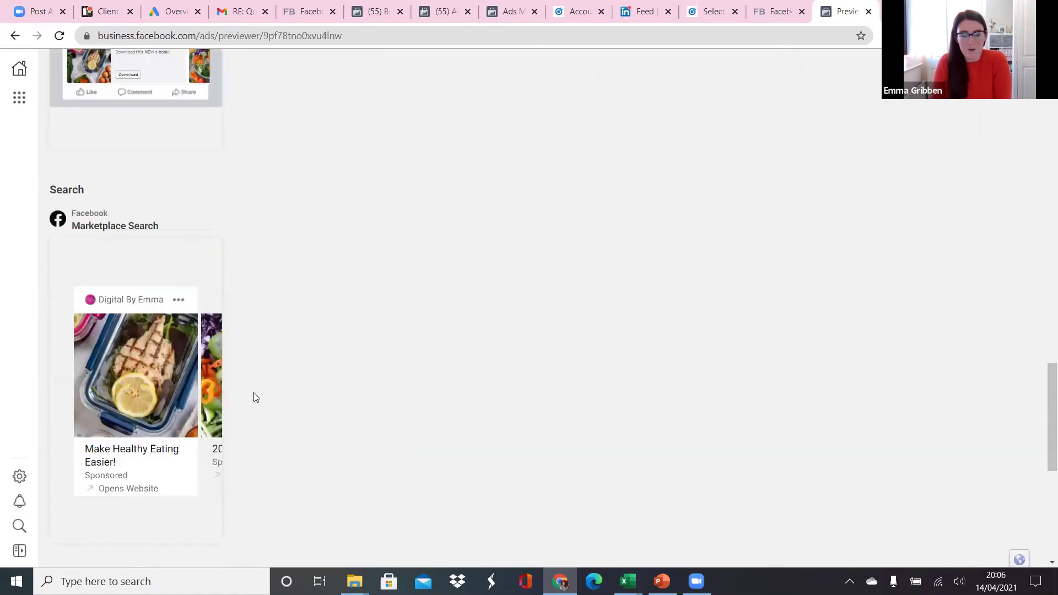
scroll(256, 397, "up", 13)
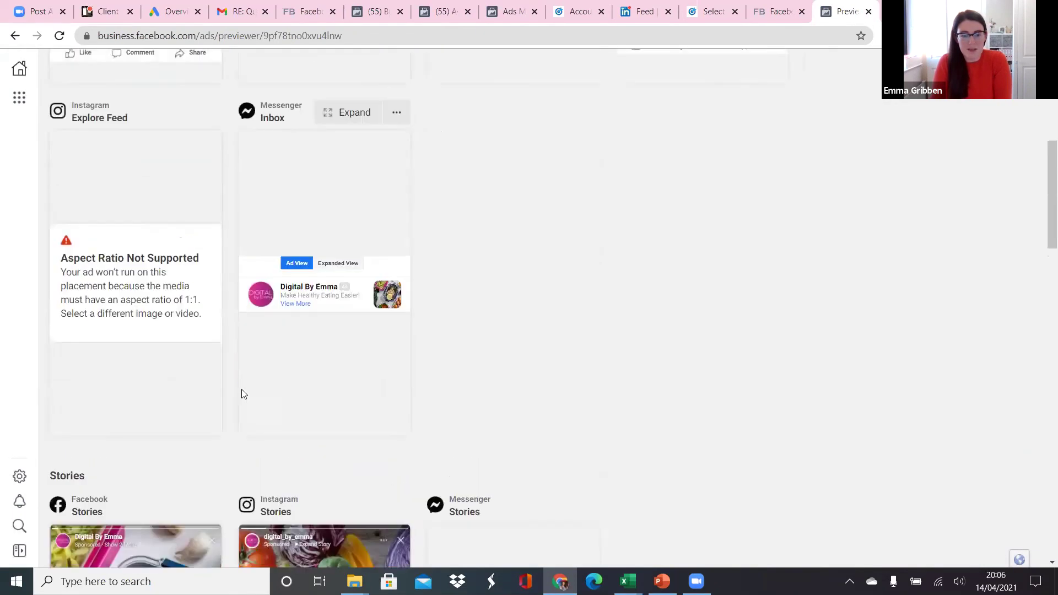
mouse_move(126, 272)
scroll(296, 313, "up", 4)
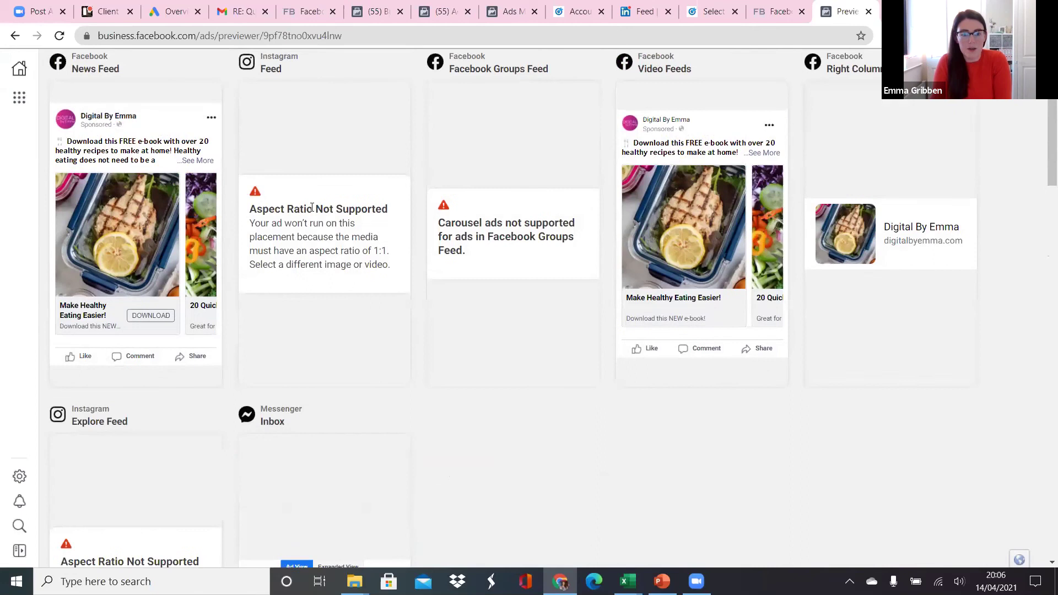
scroll(339, 126, "up", 2)
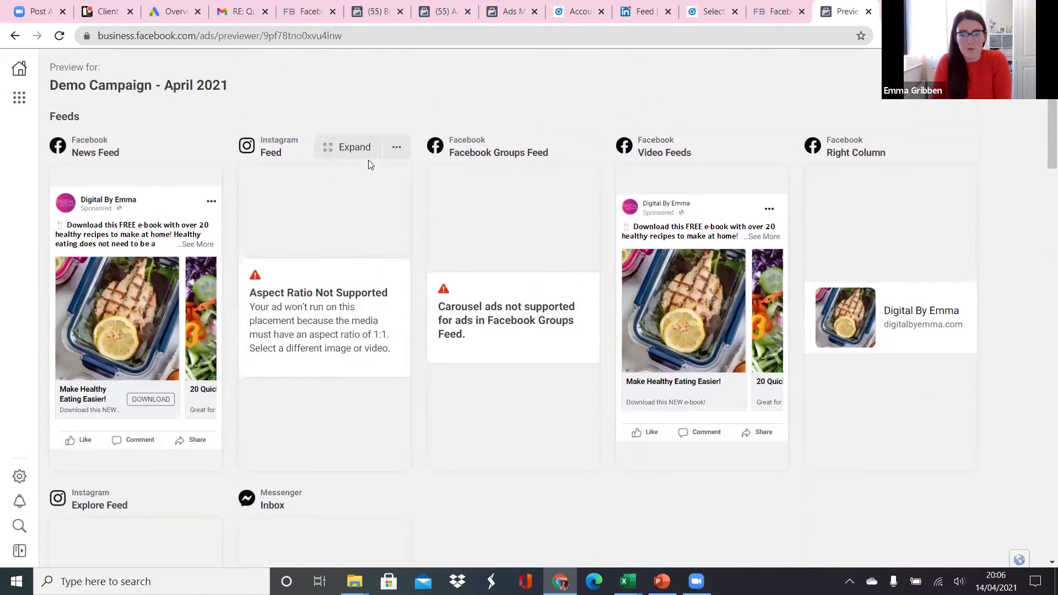
Step: Return to the ad editor, dismiss the preview-sharing dialog and publish Demo Campaign - April 2021
left_click(513, 5)
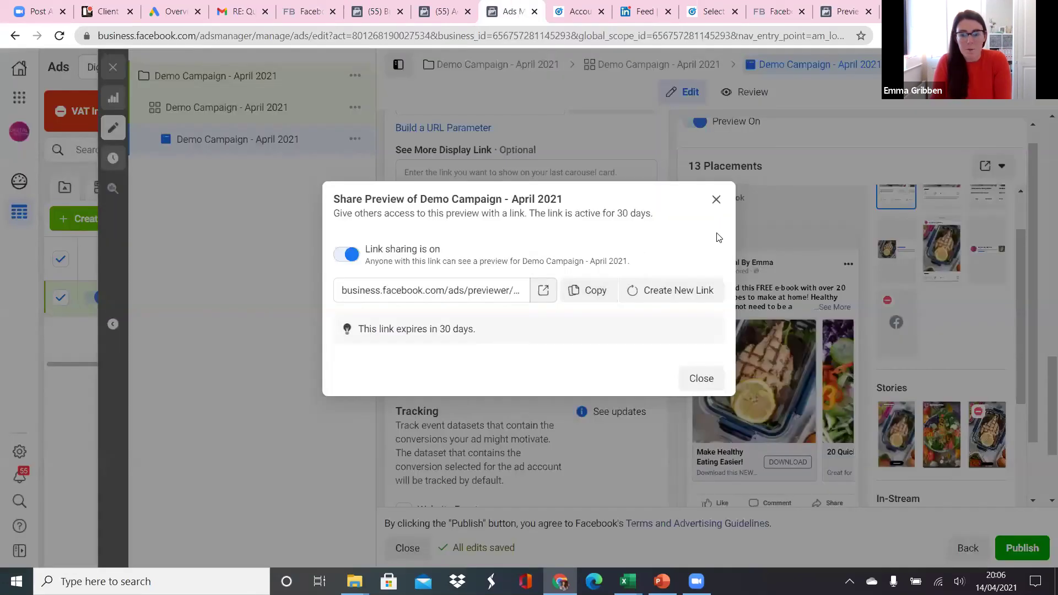
left_click(788, 248)
scroll(785, 258, "down", 3)
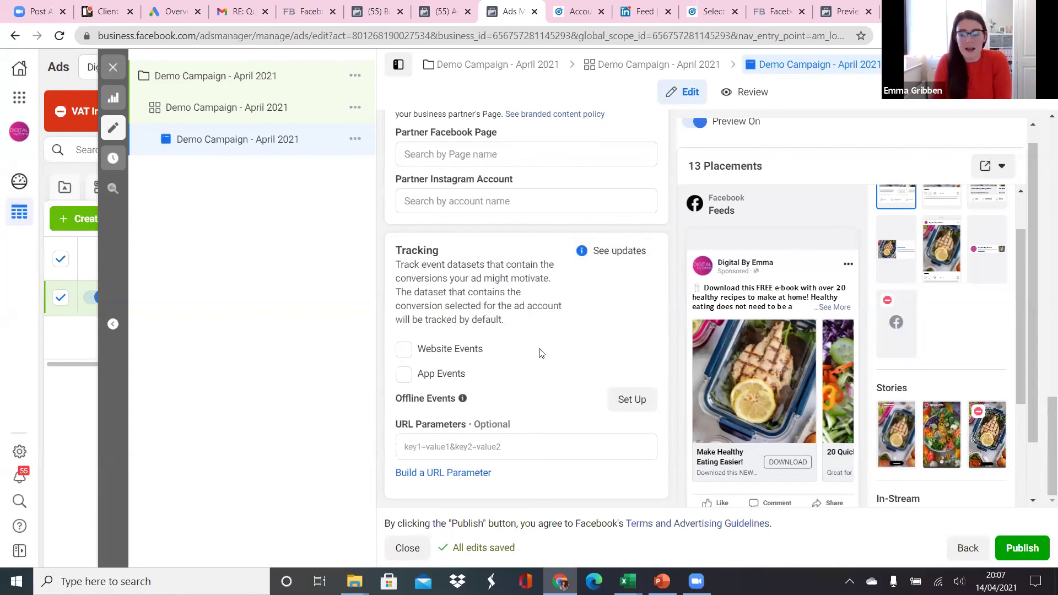
left_click(1030, 551)
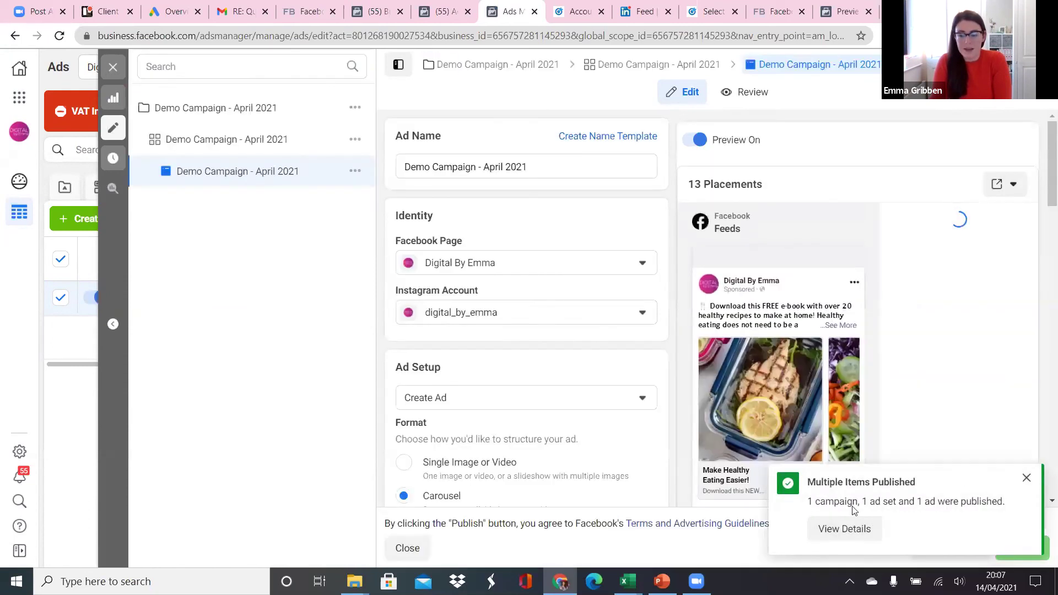
left_click(1026, 478)
Step: Leave the ad editor and show the campaigns list to check the delivery of Demo Campaign - April 2021
left_click(113, 68)
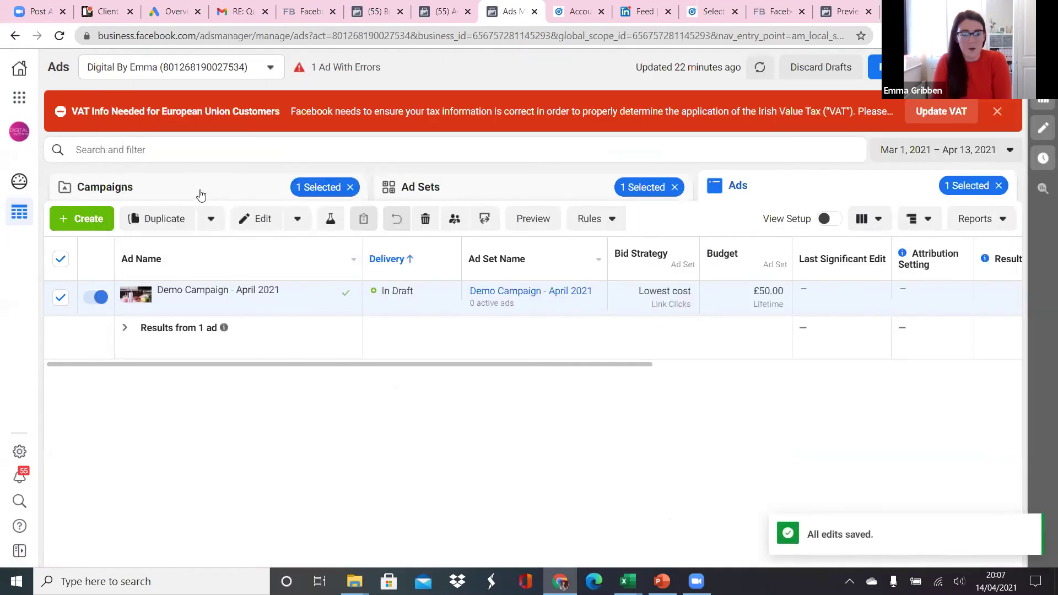
left_click(199, 193)
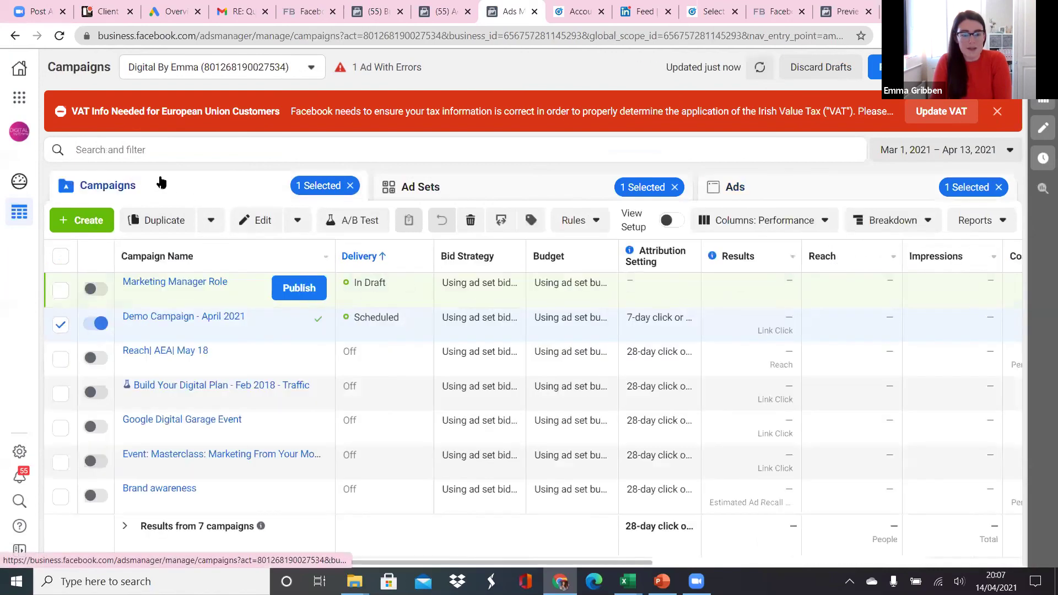
mouse_move(121, 333)
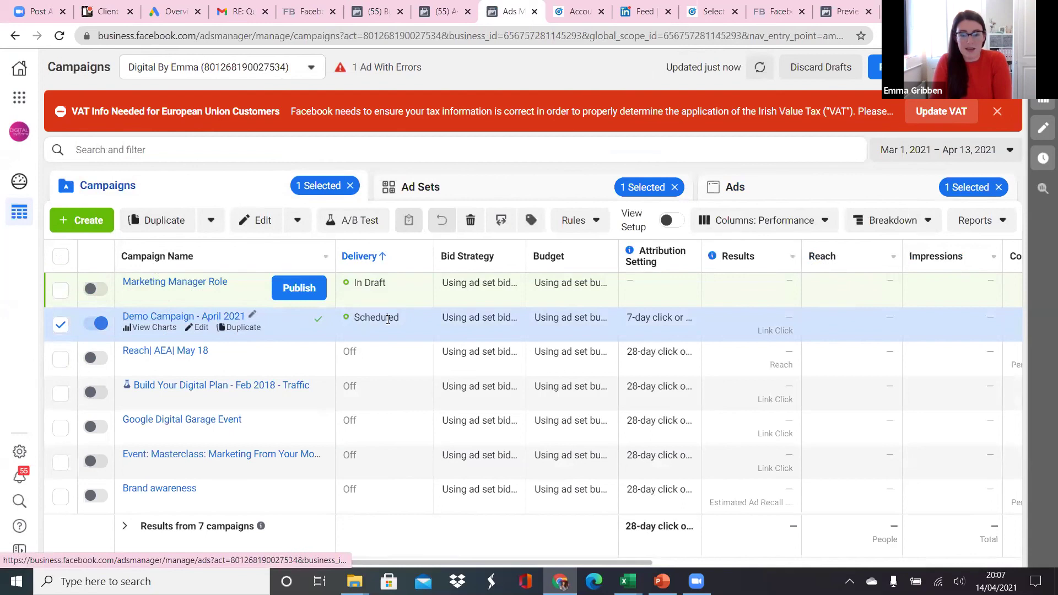
Step: Delete the draft Marketing Manager Role campaign, leaving Demo Campaign - April 2021 unselected
left_click(60, 290)
left_click(61, 324)
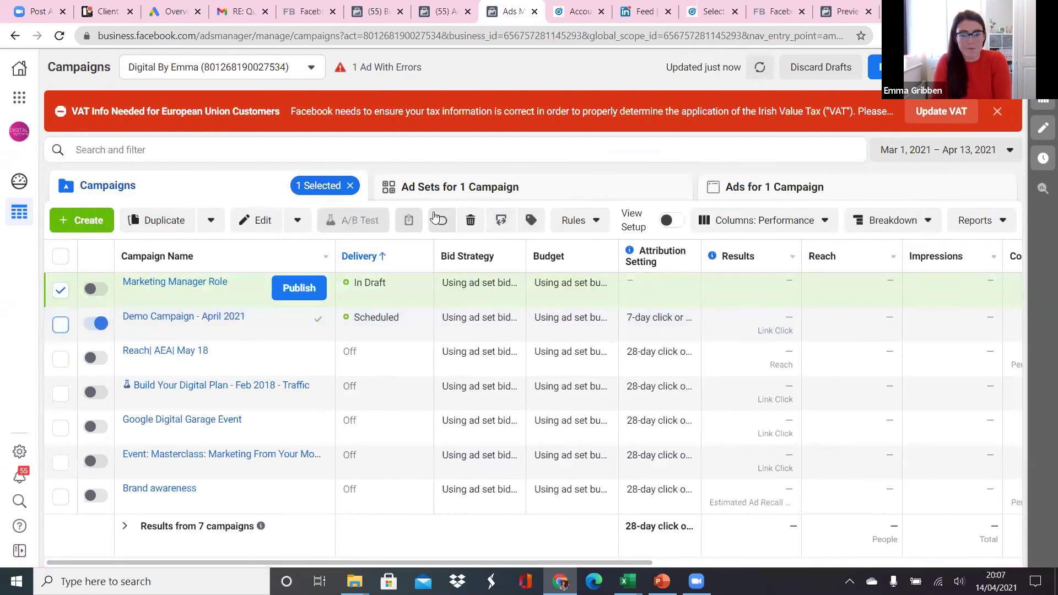
left_click(471, 220)
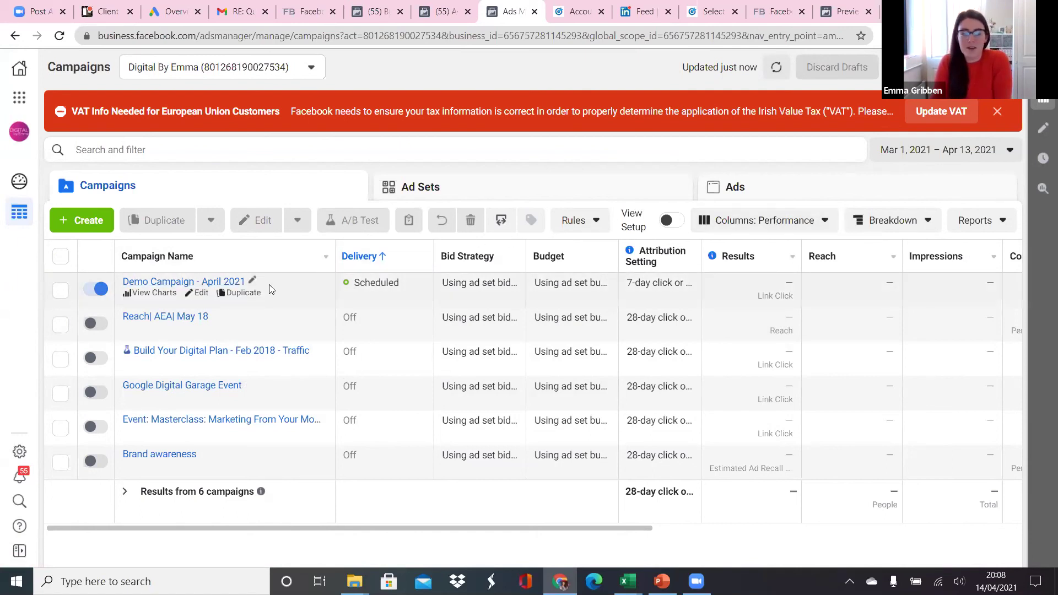
Step: Open Demo Campaign - April 2021 for editing and review its campaign-level settings
left_click(61, 290)
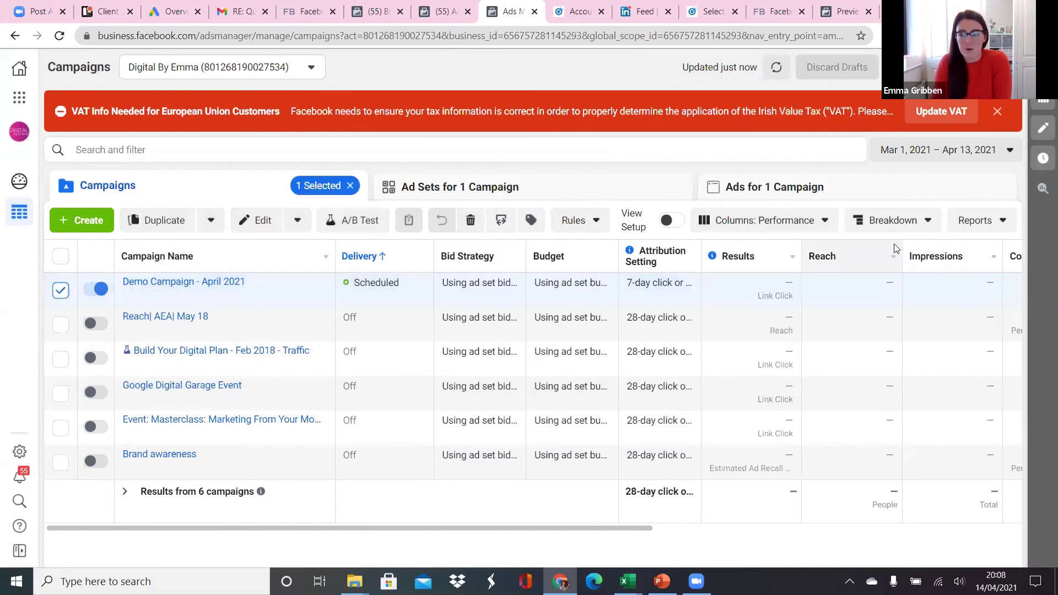
left_click(1042, 130)
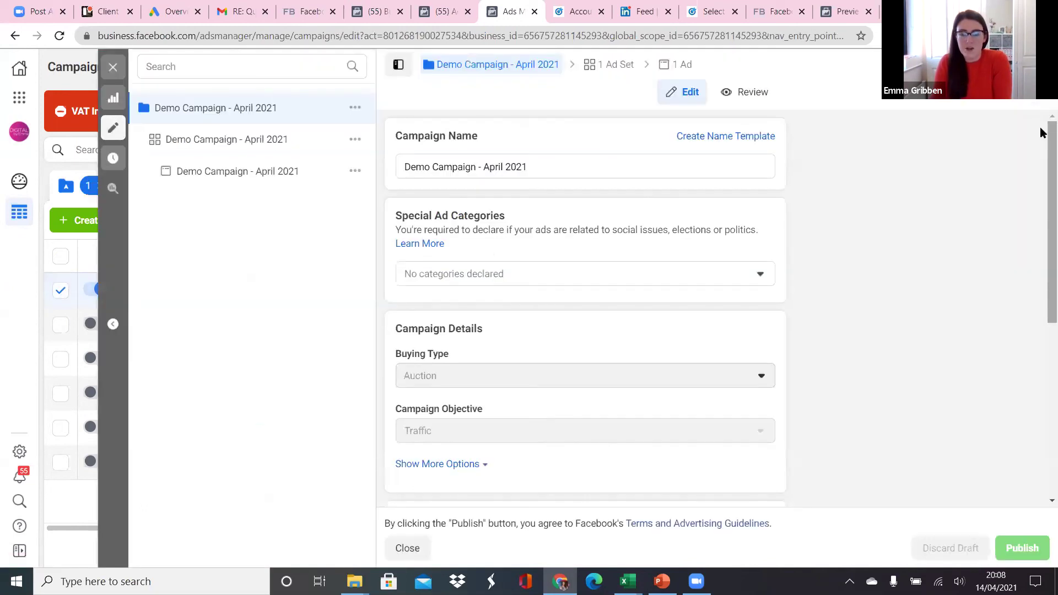
scroll(628, 215, "down", 6)
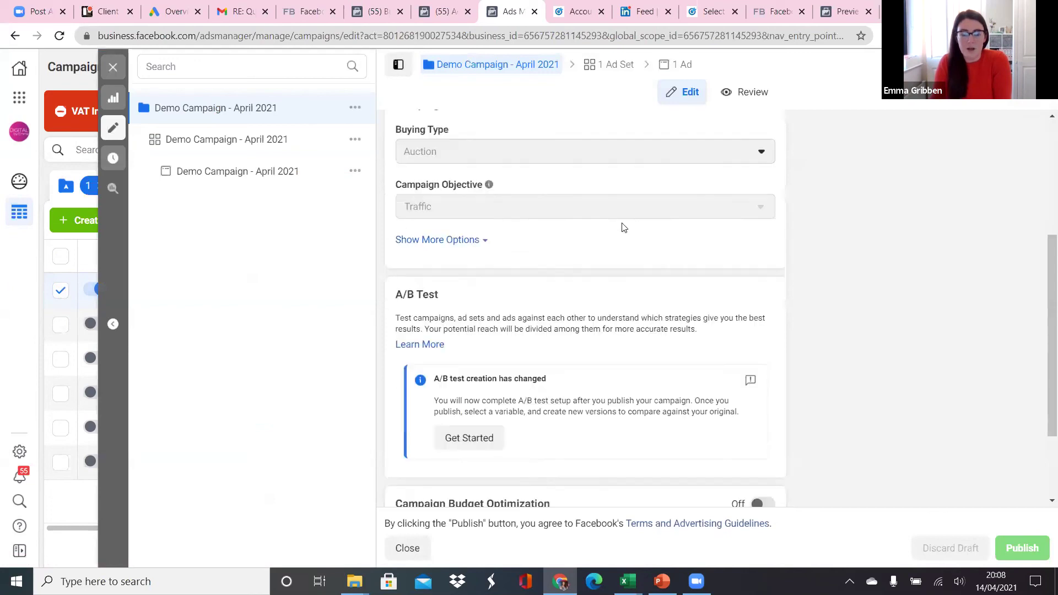
Step: Open the campaign's ad set and review its traffic, schedule, audience and placement settings
left_click(194, 142)
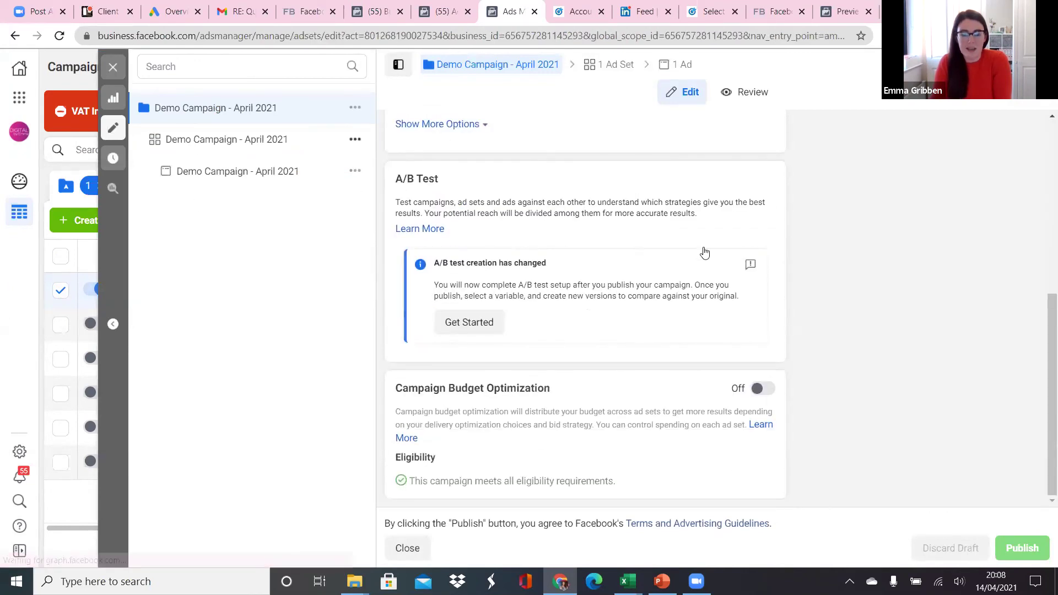
scroll(704, 265, "down", 7)
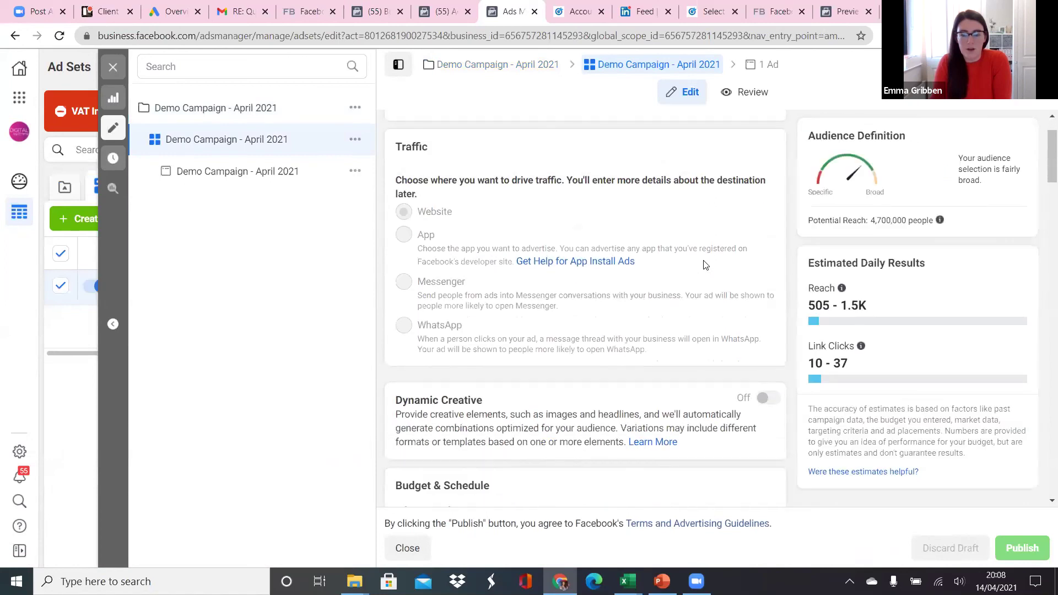
scroll(705, 273, "down", 8)
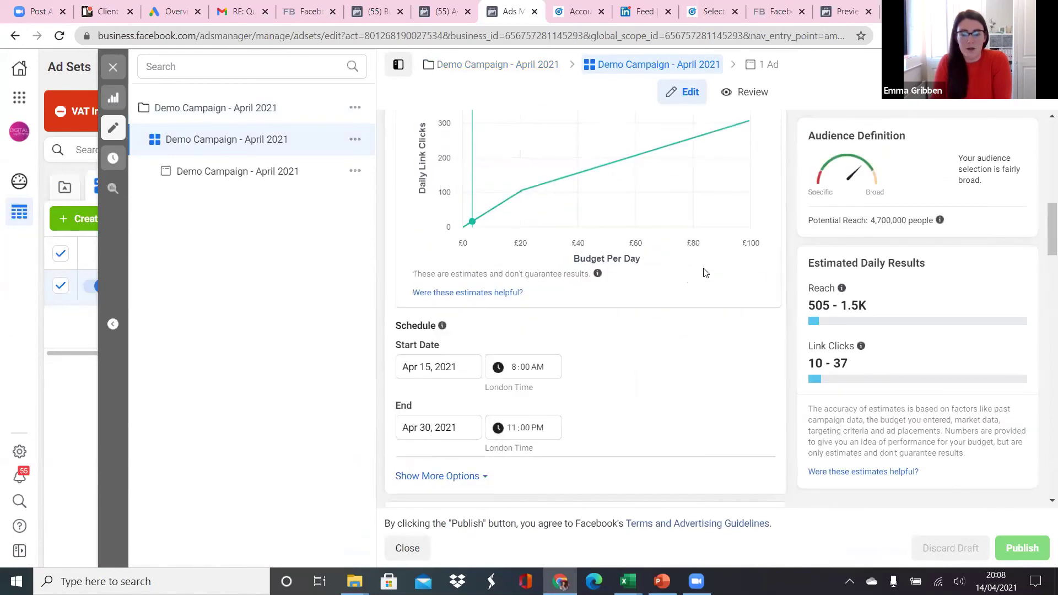
scroll(703, 275, "down", 8)
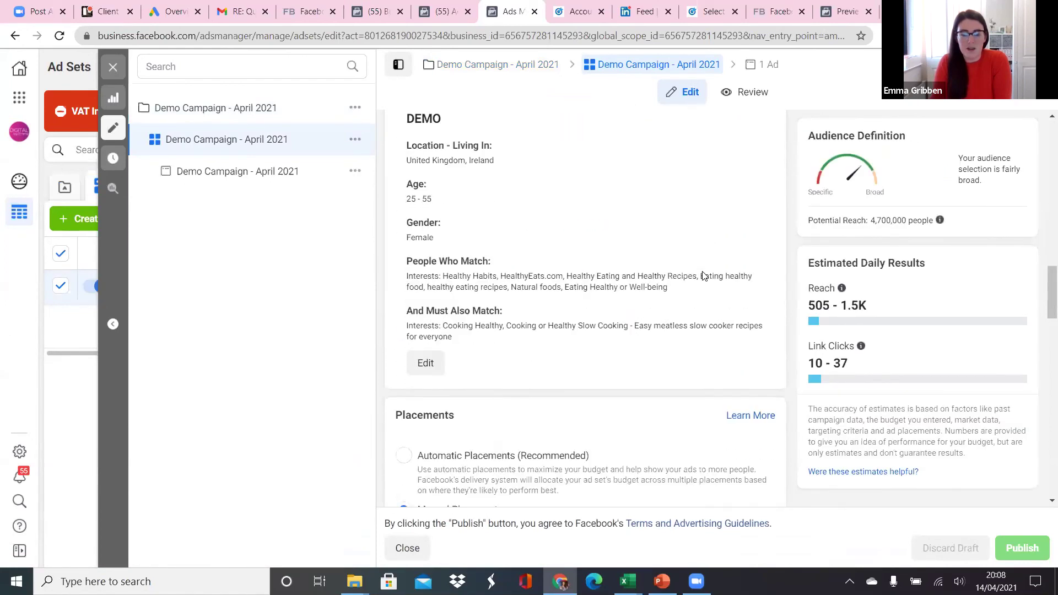
scroll(702, 273, "down", 7)
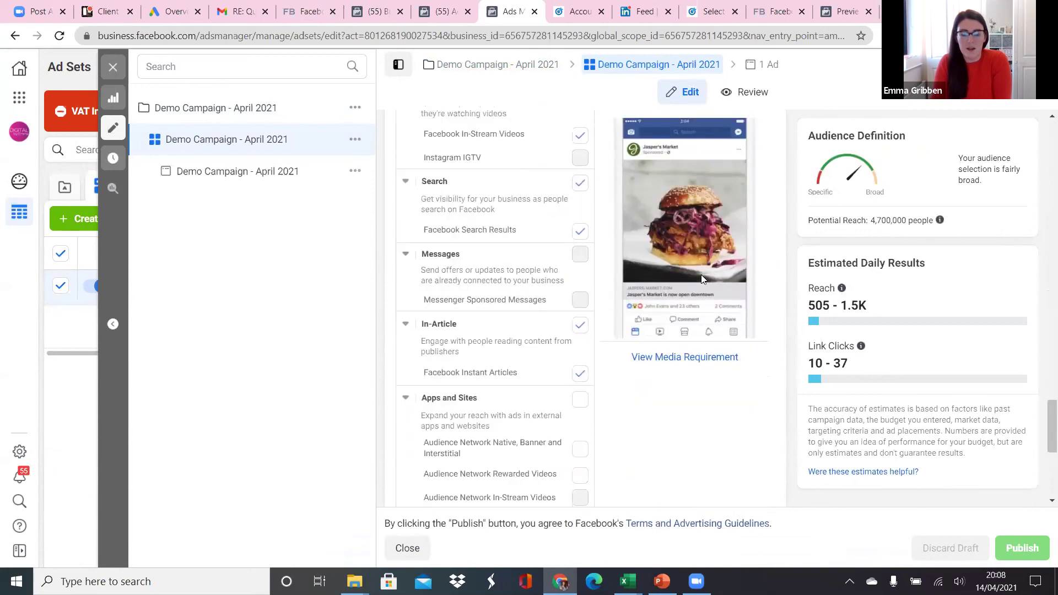
Step: Open the campaign's ad and review its tracking options, primary text and ad creative for each placement
left_click(259, 175)
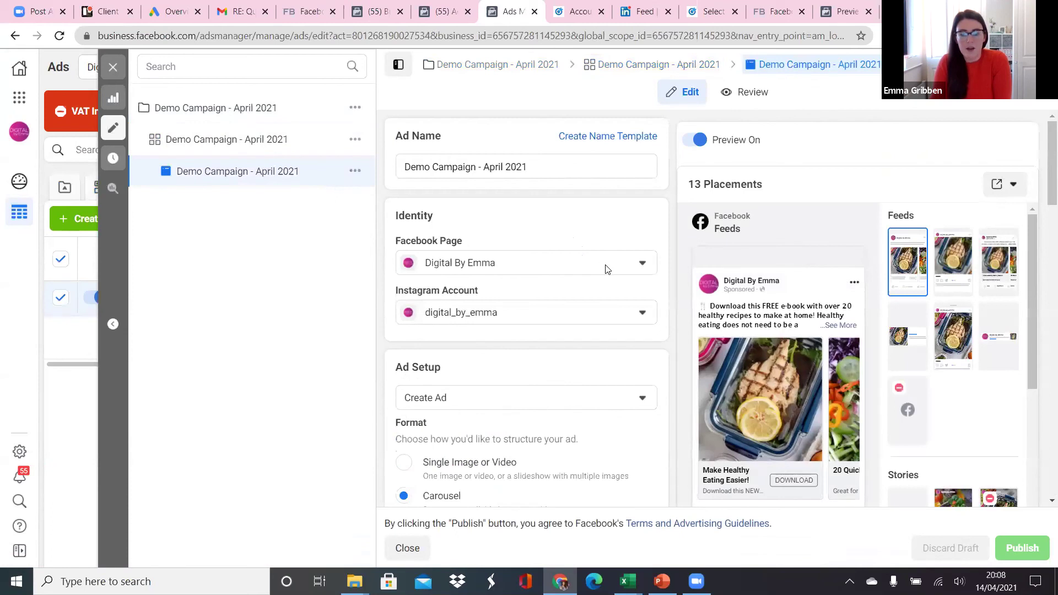
mouse_move(806, 303)
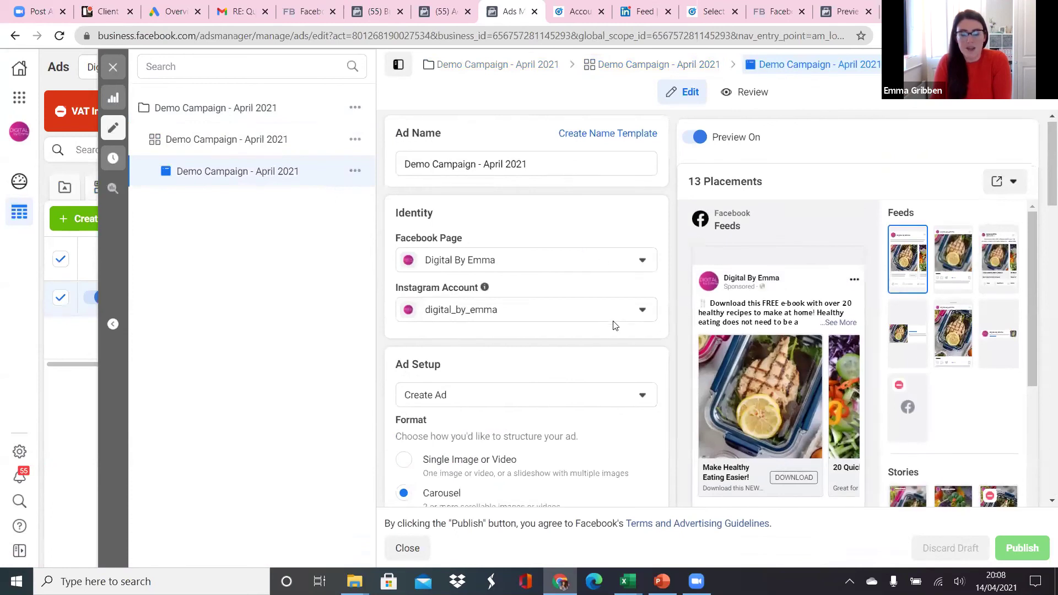
scroll(611, 324, "down", 7)
scroll(611, 325, "down", 15)
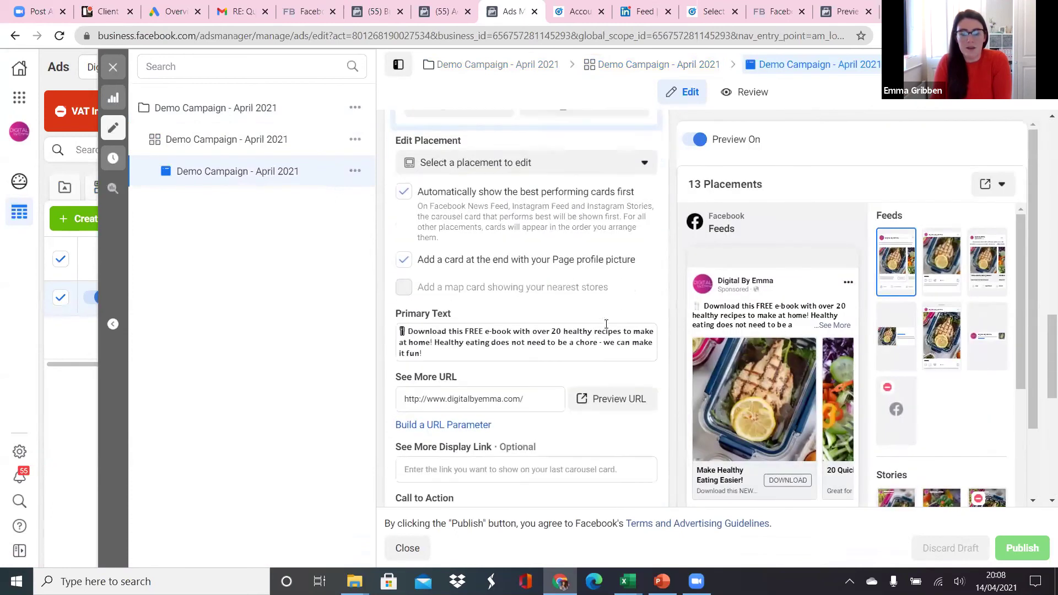
scroll(589, 328, "down", 3)
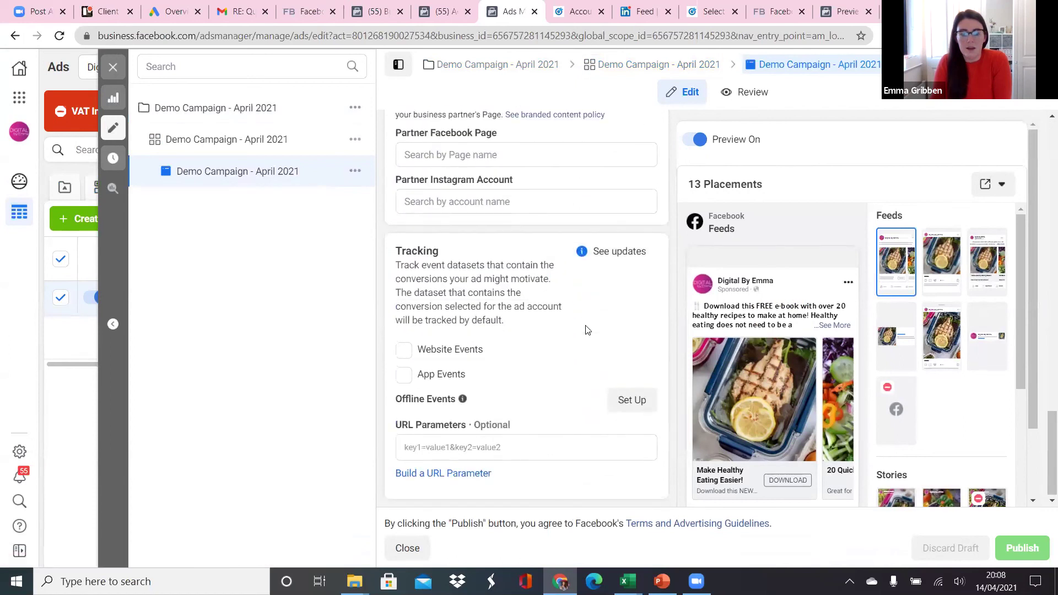
scroll(585, 328, "up", 7)
left_click(425, 380)
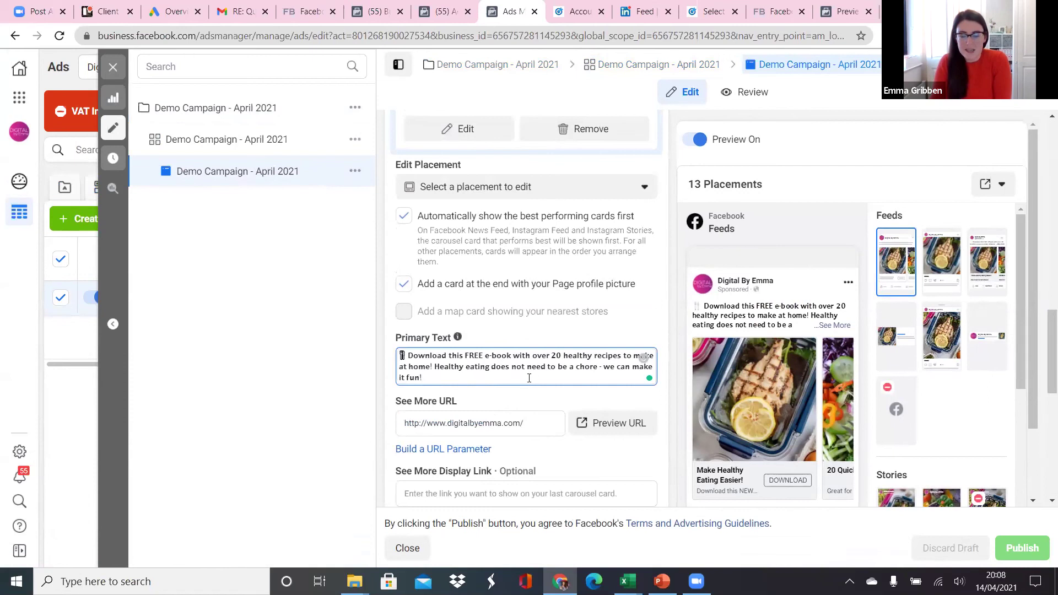
scroll(529, 378, "up", 5)
scroll(485, 417, "up", 3)
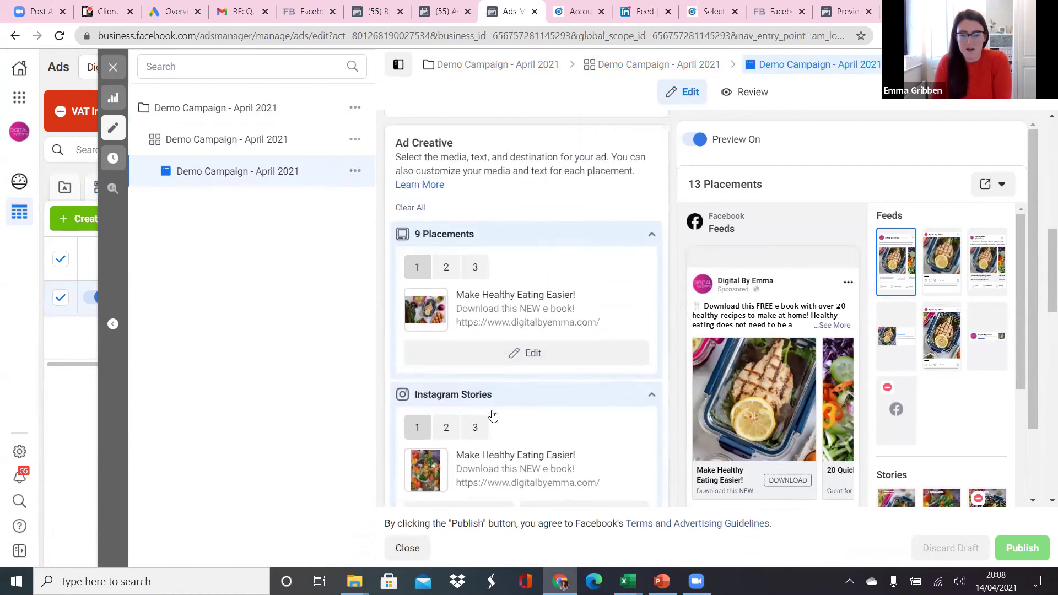
Step: Edit the Instagram Stories creative and change the first carousel card's image to ello-94KPme-Ibb4-unsplash.jpg
scroll(556, 384, "down", 2)
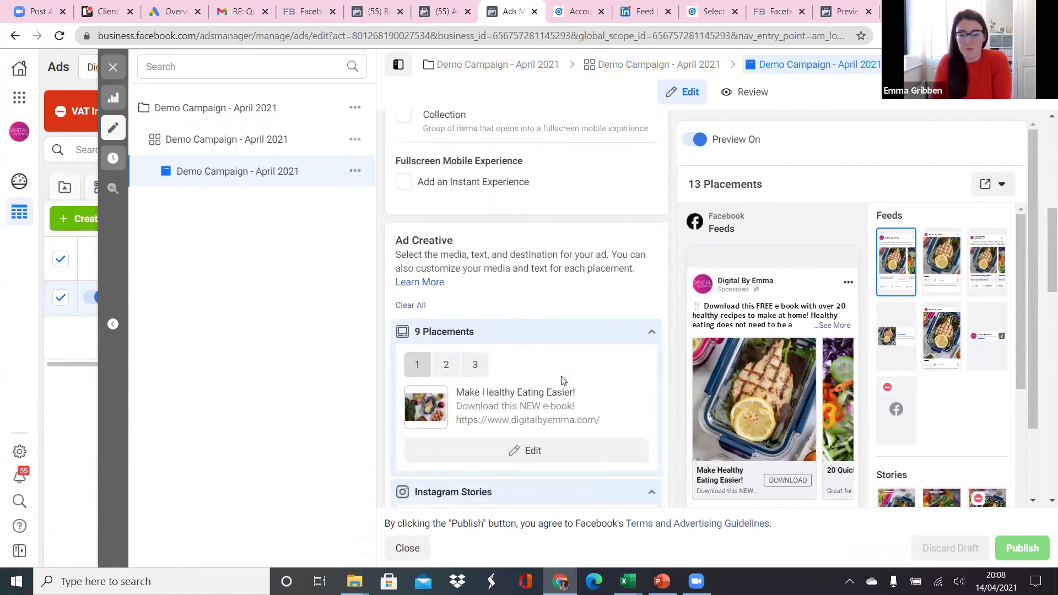
scroll(579, 402, "down", 1)
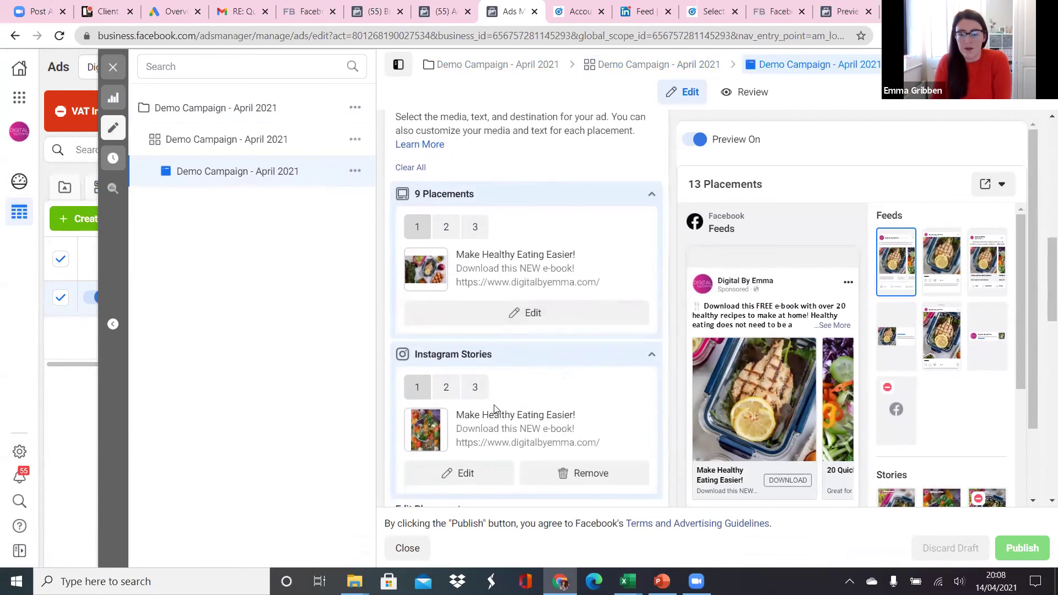
scroll(561, 381, "down", 1)
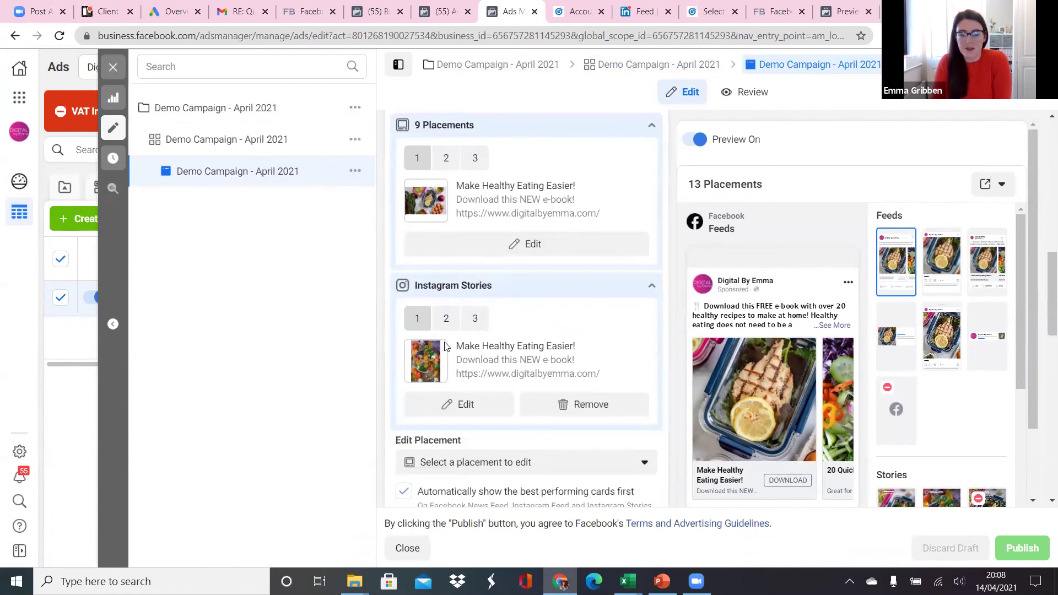
left_click(466, 405)
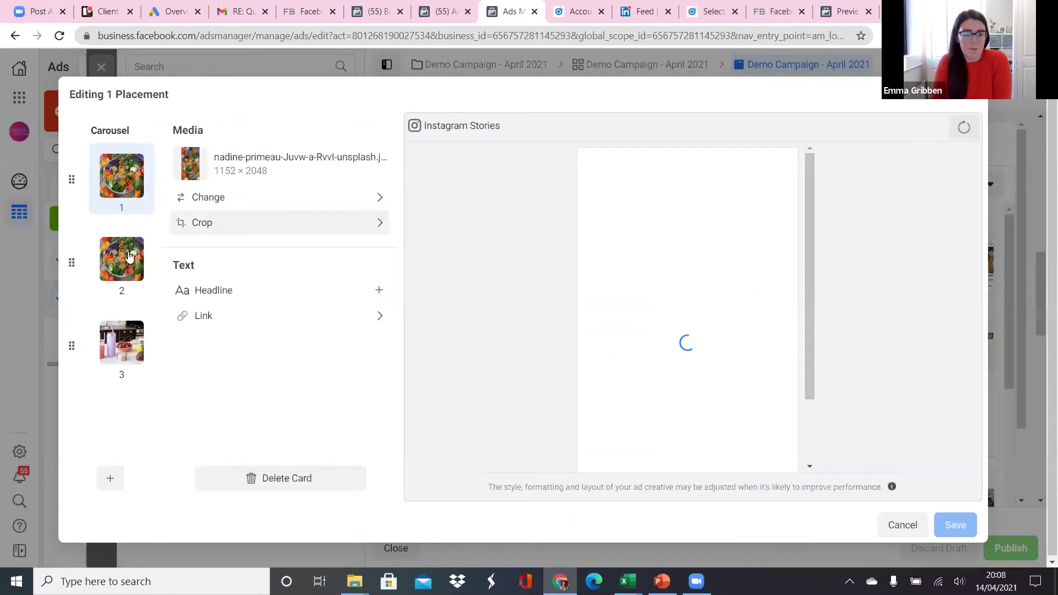
left_click(205, 203)
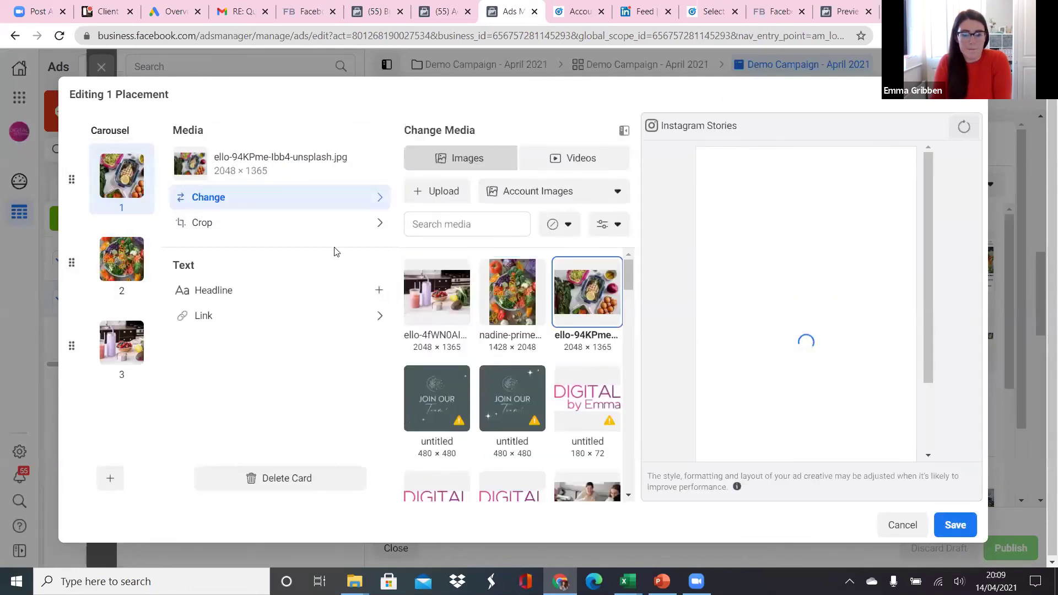
Step: Crop the first card's image to Vertical 9:16 and save the Instagram Stories placement edits
left_click(262, 224)
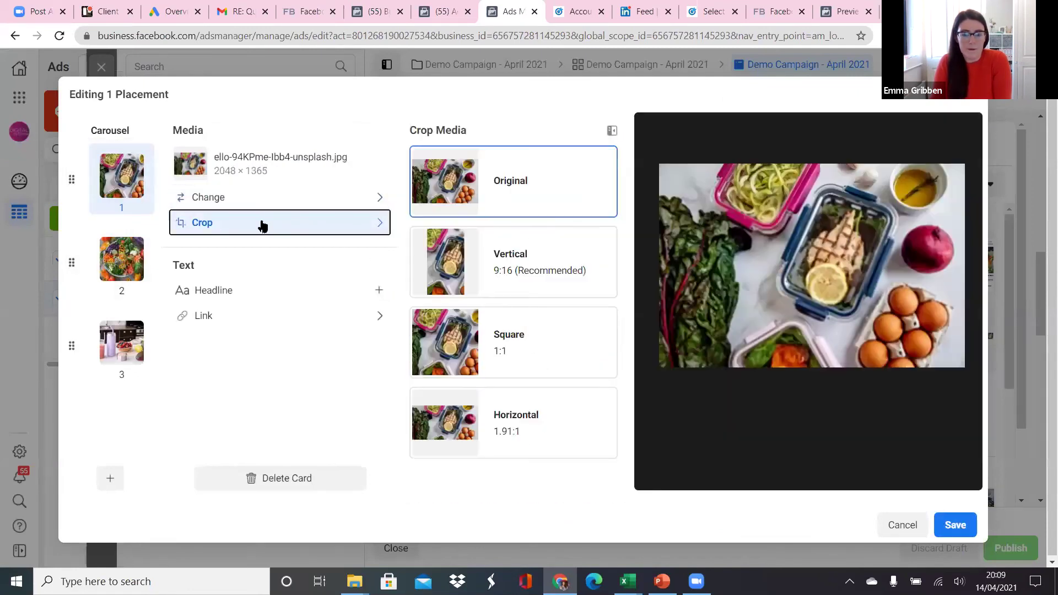
left_click(487, 246)
left_click_drag(875, 302, 904, 309)
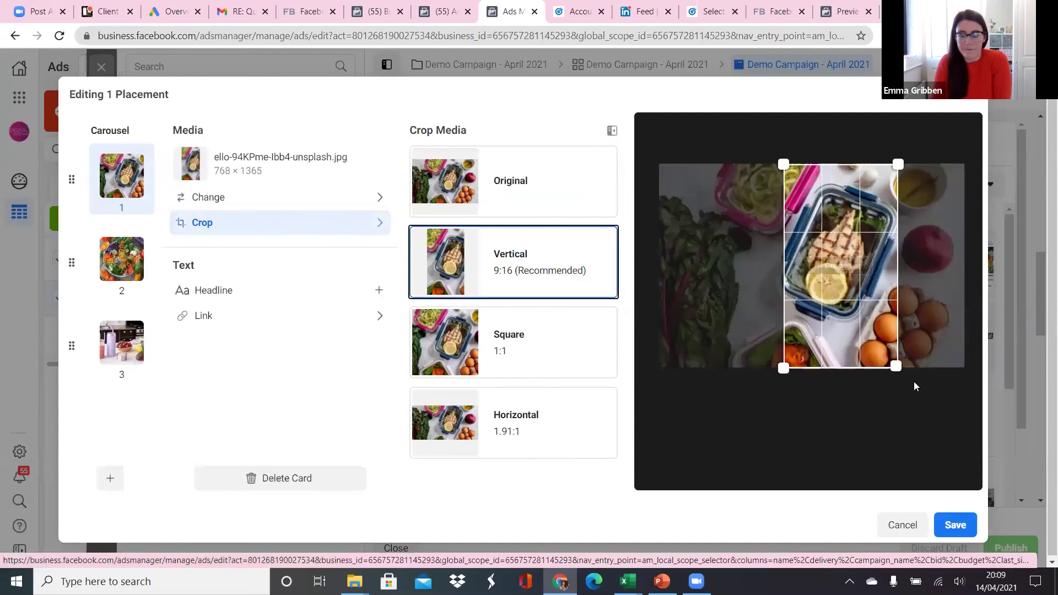
left_click(953, 524)
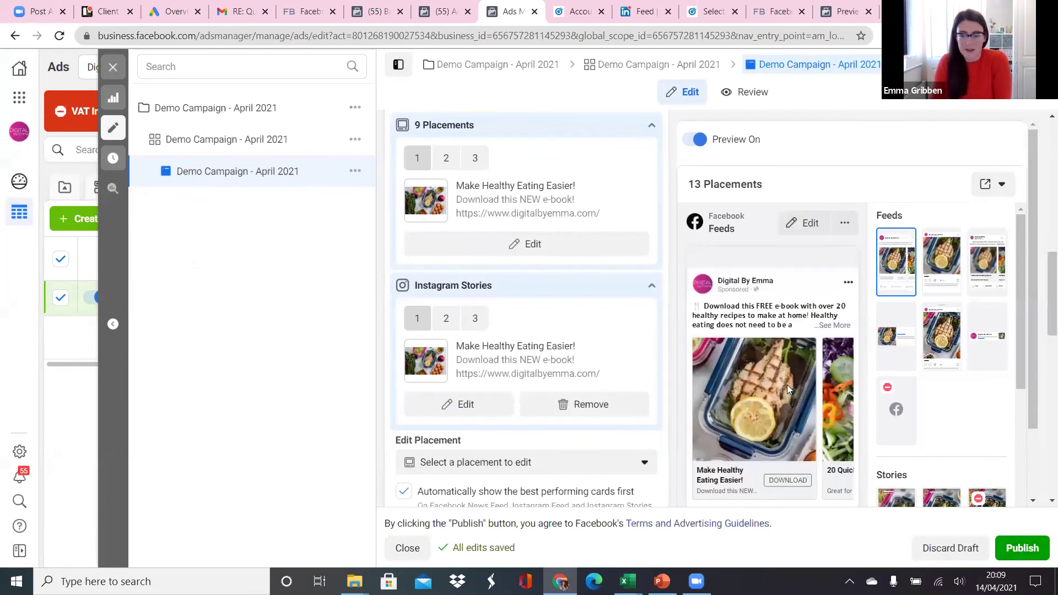
Step: Publish the edited ad, close the editor and return to the campaigns list
scroll(786, 384, "down", 1)
left_click(1023, 549)
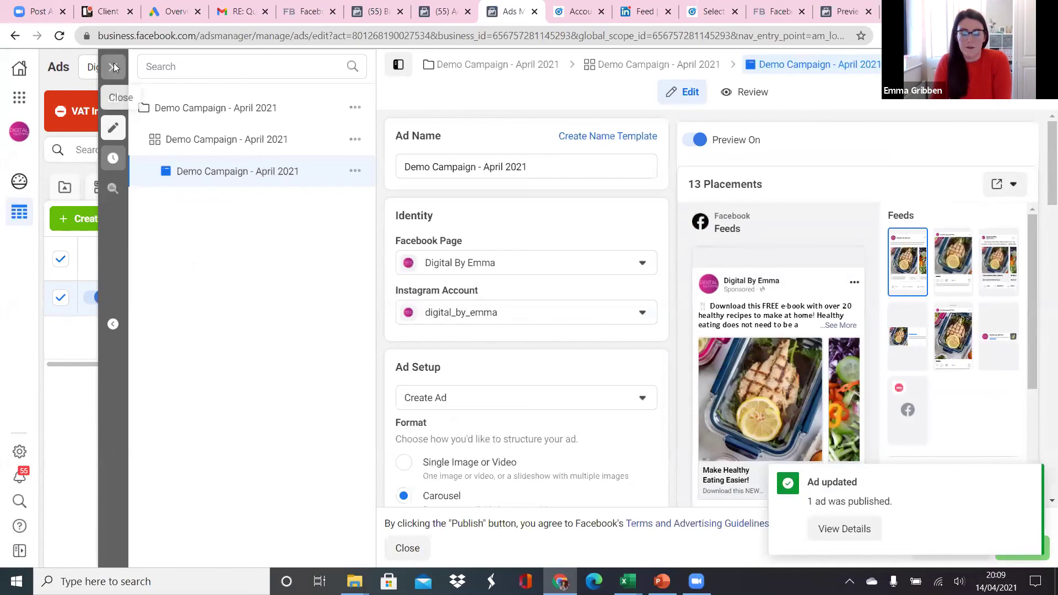
left_click(113, 68)
left_click(192, 190)
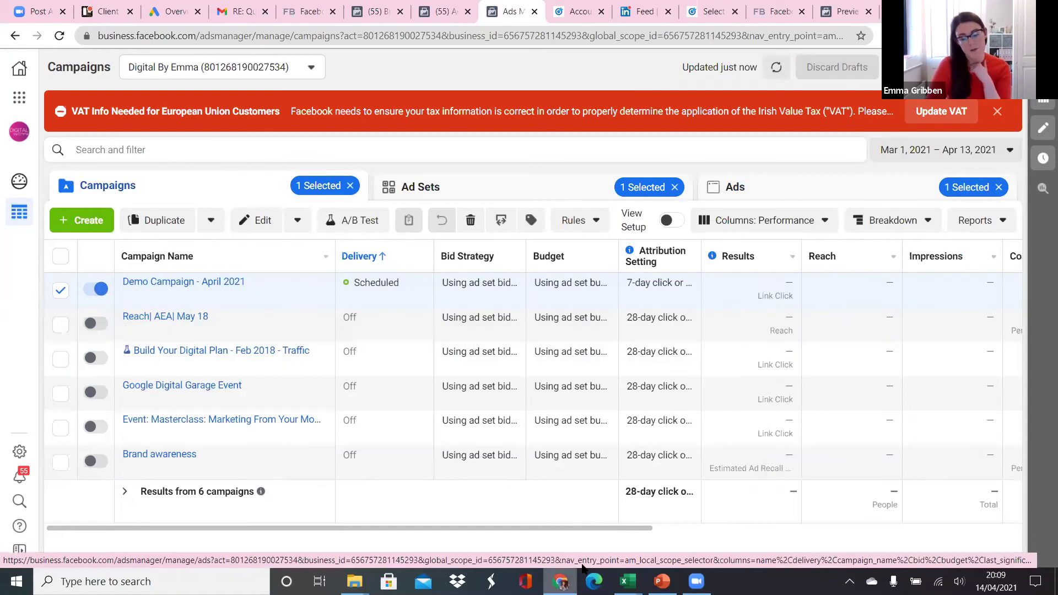
Step: Switch to PowerPoint and go through the Facebook & Instagram Ads slides up to slide 43, on the Facebook Ads guide
key("alt+Tab")
scroll(70, 455, "down", 6)
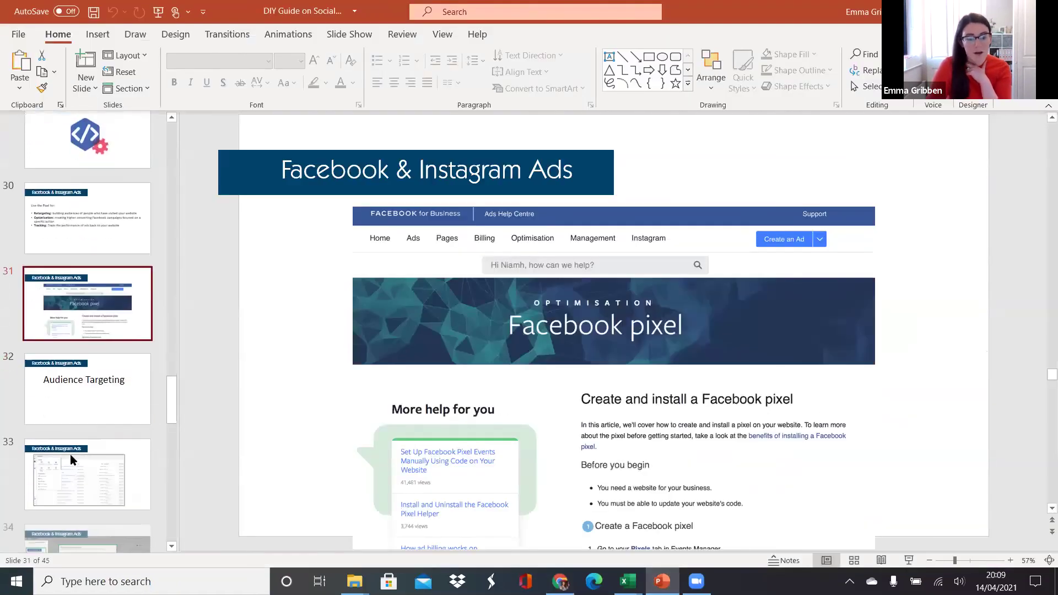
scroll(70, 454, "down", 5)
left_click(86, 359)
scroll(86, 363, "down", 1)
left_click(85, 375)
scroll(86, 375, "down", 2)
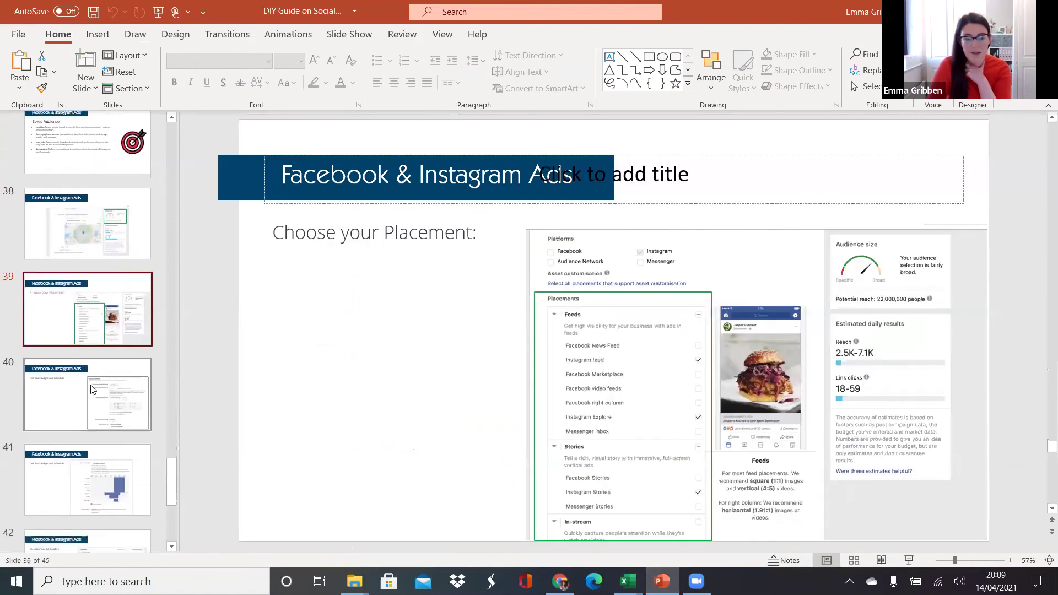
left_click(93, 390)
scroll(93, 389, "down", 3)
left_click(92, 424)
scroll(92, 424, "down", 3)
left_click(87, 361)
mouse_move(564, 342)
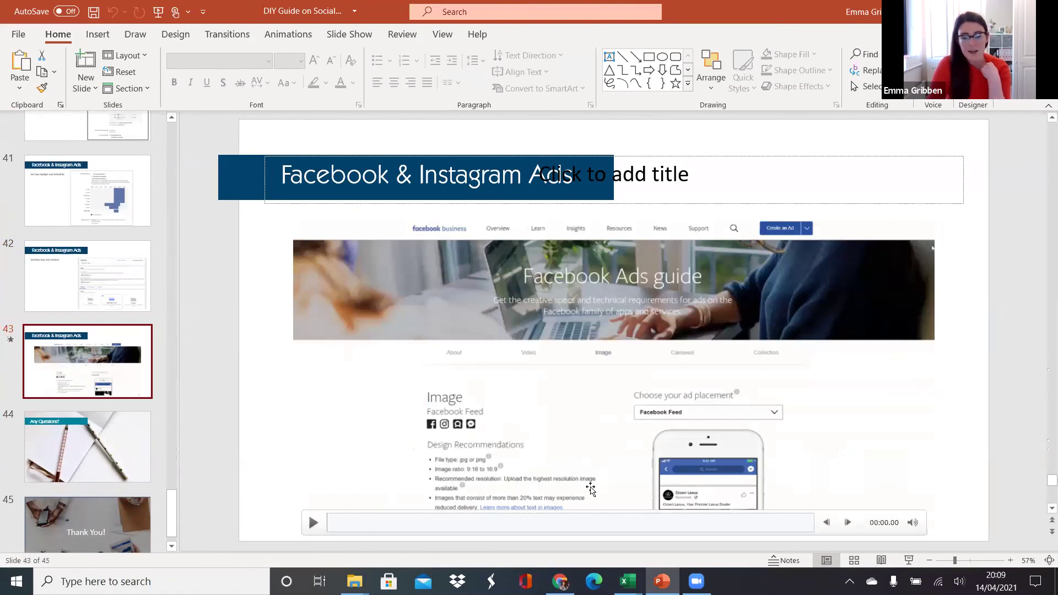
Step: Switch to the browser, bring up the already open Facebook Ads guide page and review its overview of ad formats
left_click(560, 581)
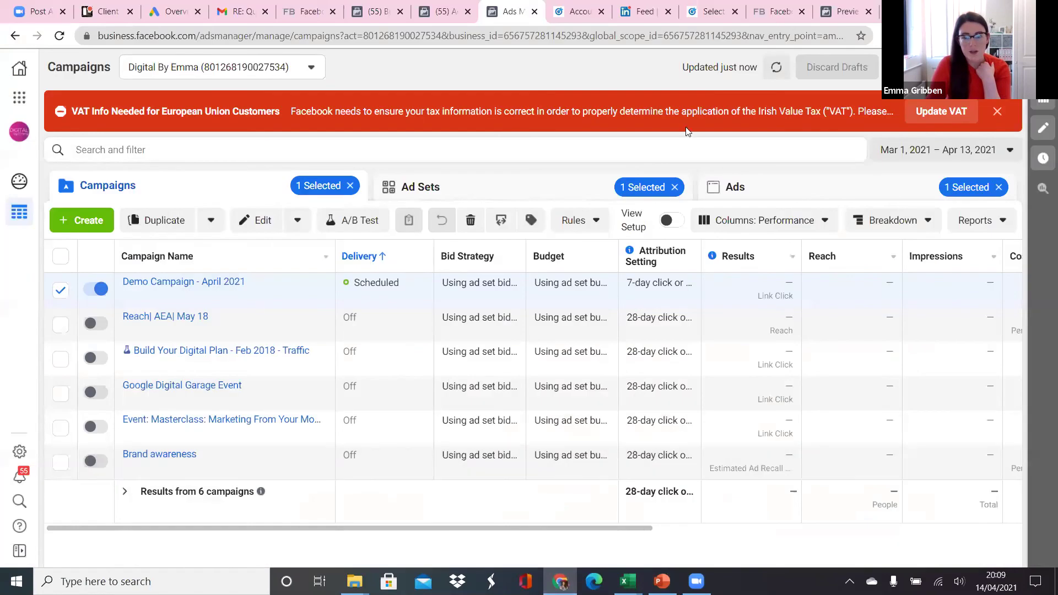
left_click(785, 11)
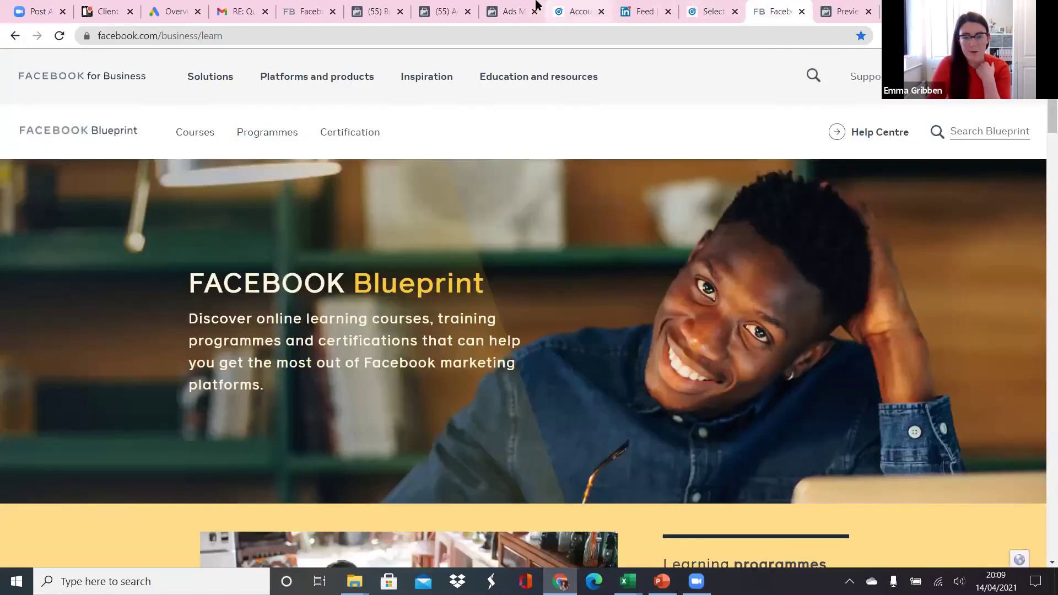
left_click(577, 8)
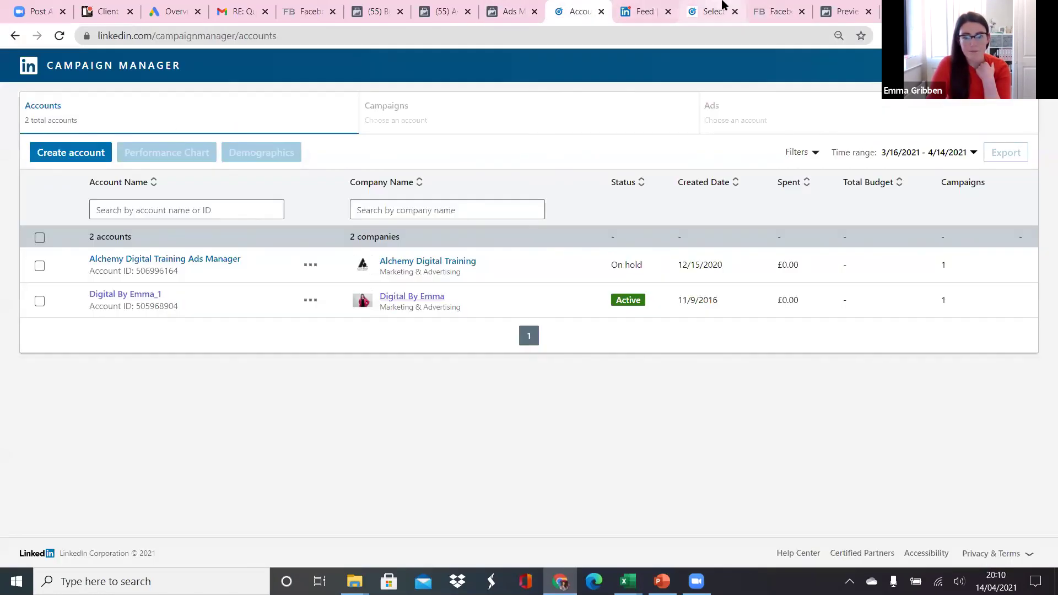
left_click(317, 7)
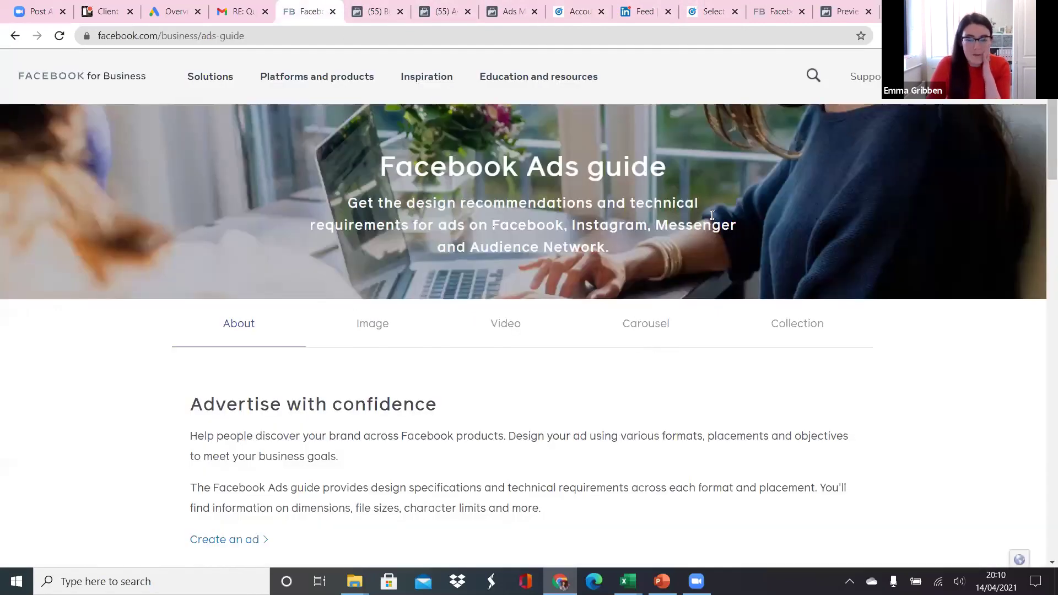
scroll(691, 351, "down", 7)
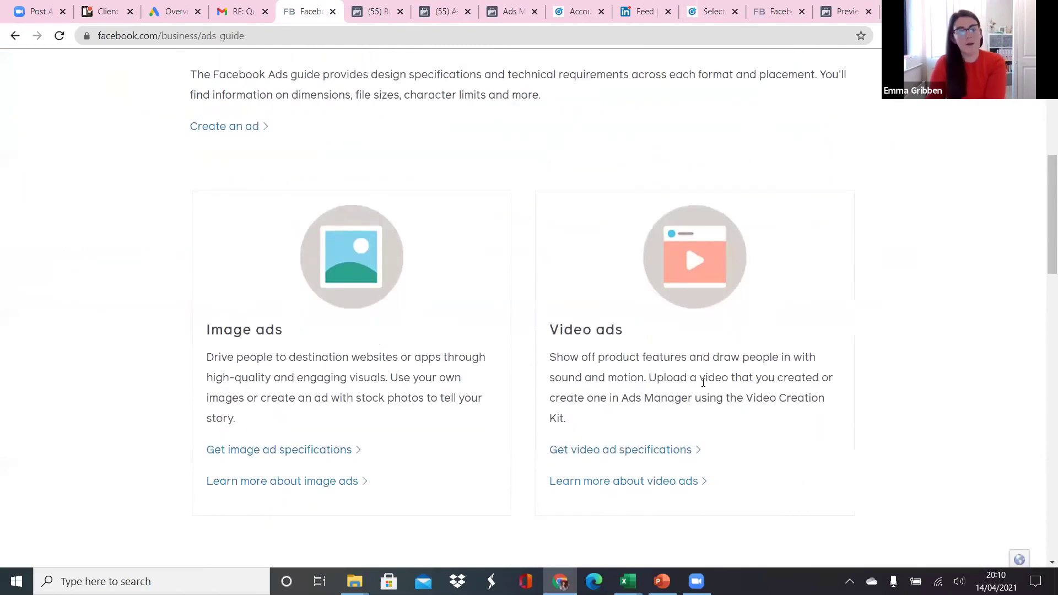
scroll(706, 381, "down", 1)
scroll(705, 380, "down", 4)
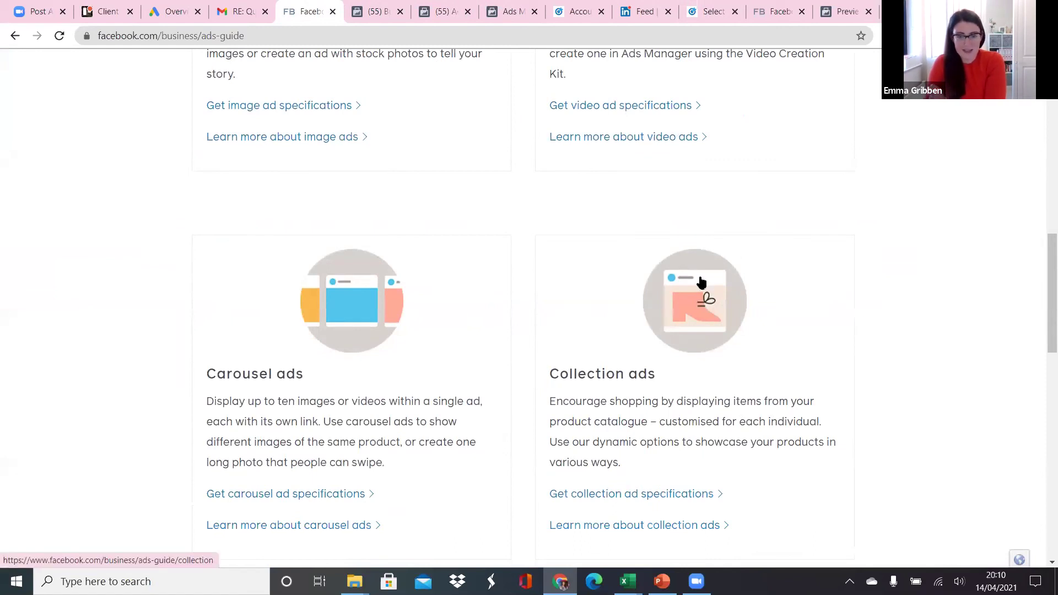
scroll(723, 333, "down", 1)
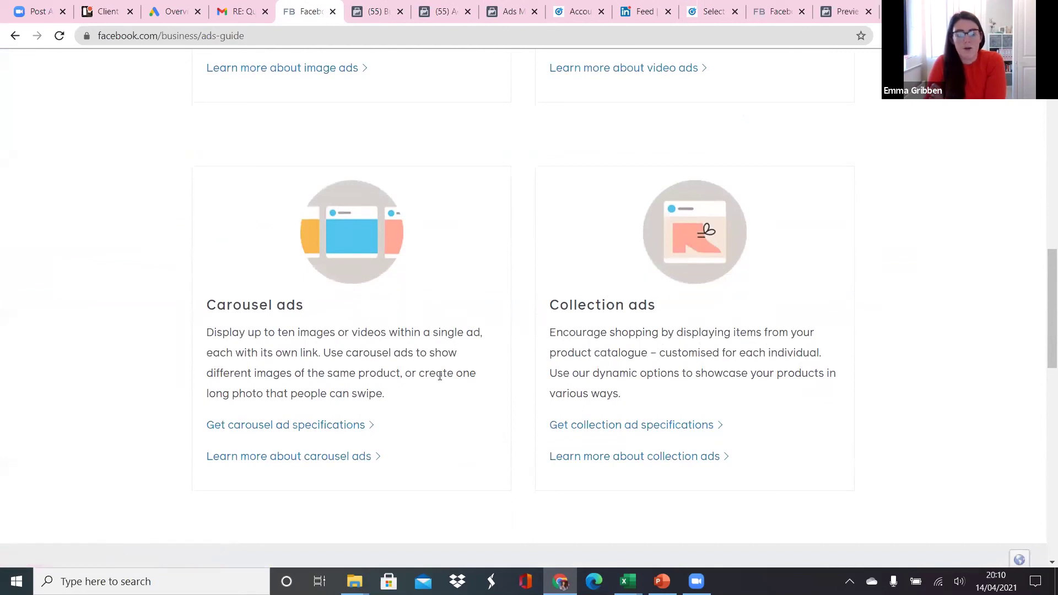
scroll(439, 375, "down", 1)
Step: Open the page with more information about carousel ads and review when they are the best option
left_click(286, 388)
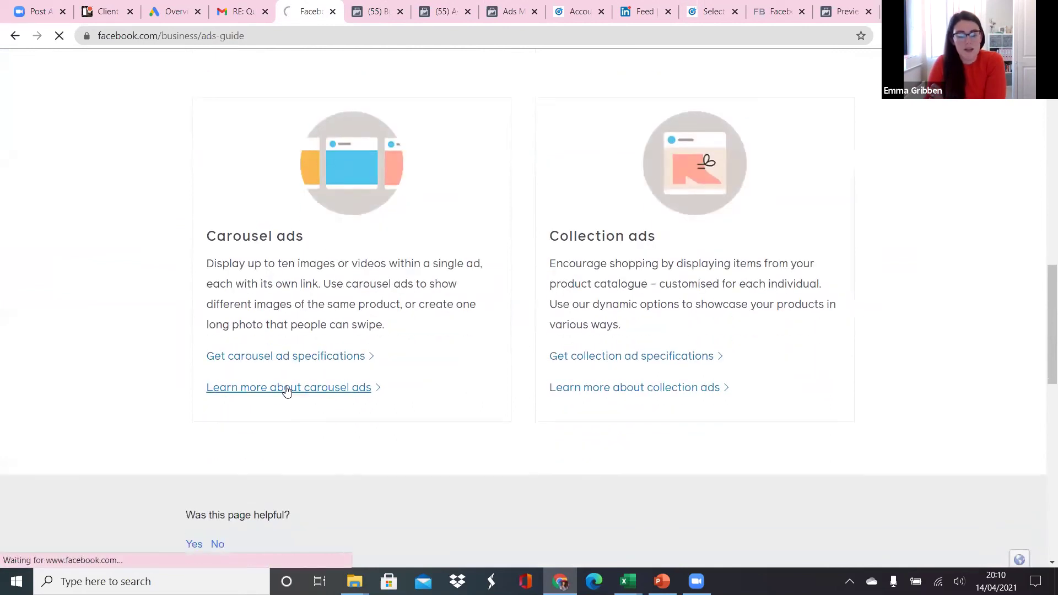
scroll(601, 374, "down", 5)
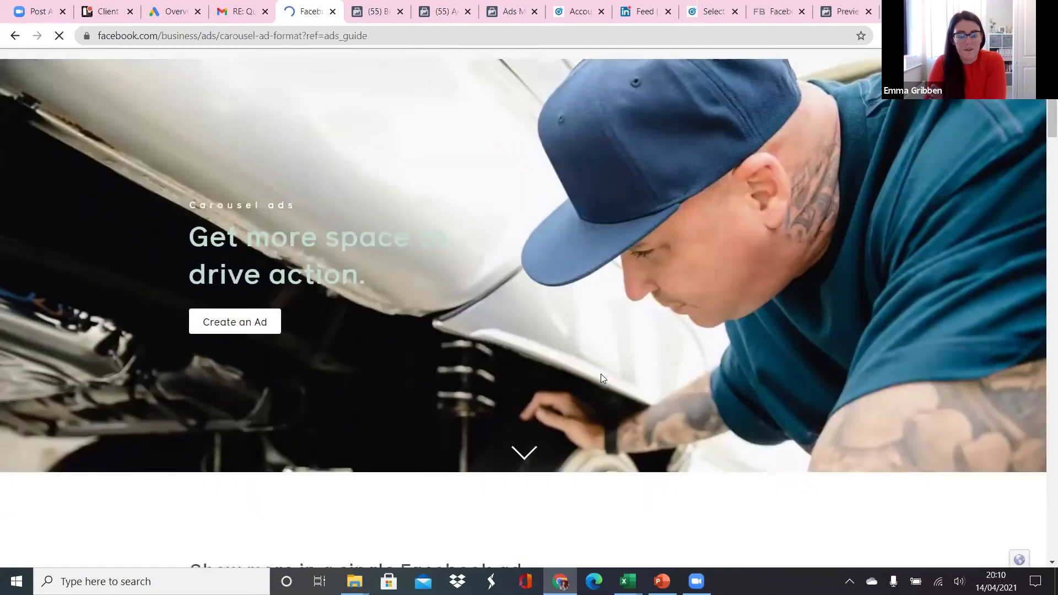
scroll(793, 375, "down", 10)
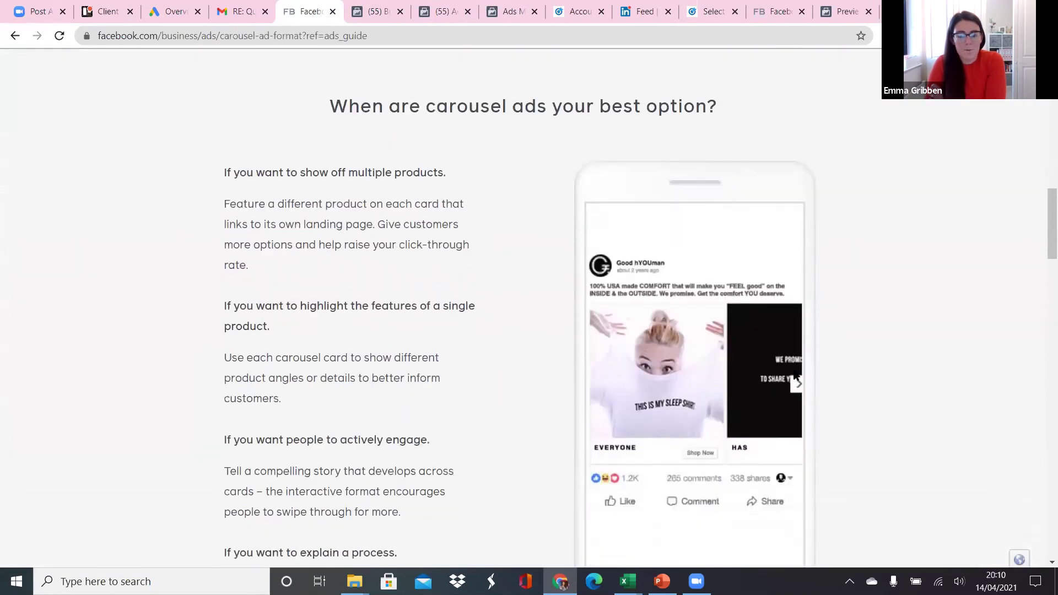
scroll(472, 310, "down", 11)
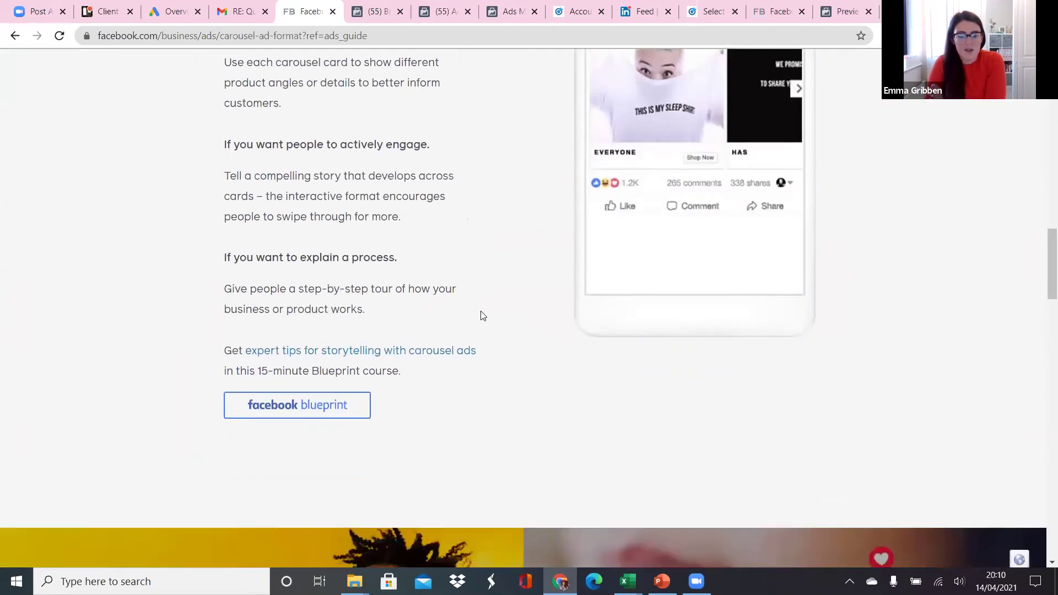
scroll(489, 317, "down", 14)
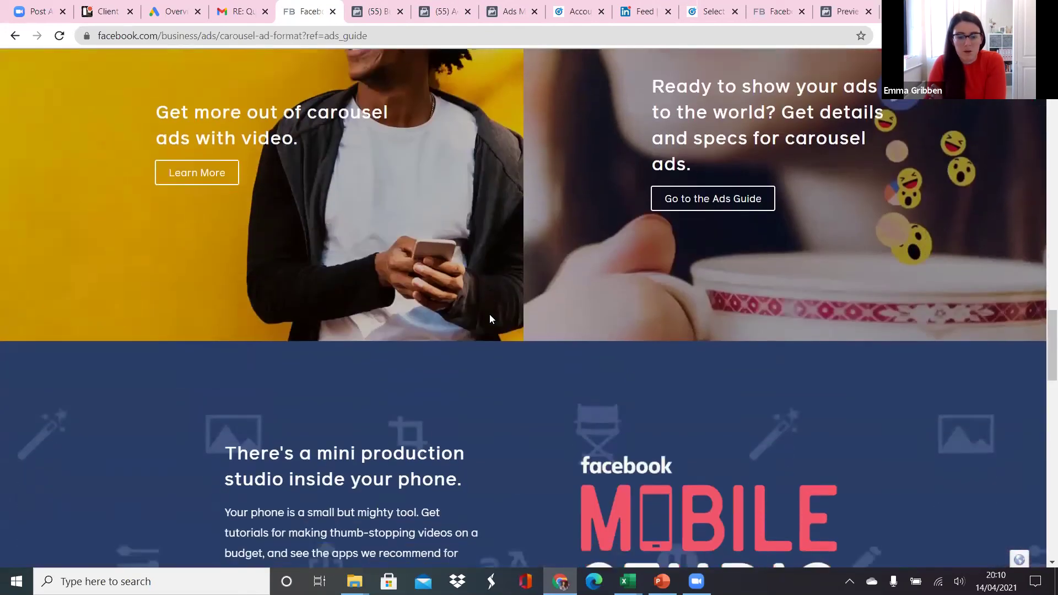
scroll(1041, 383, "up", 4)
scroll(1040, 383, "up", 20)
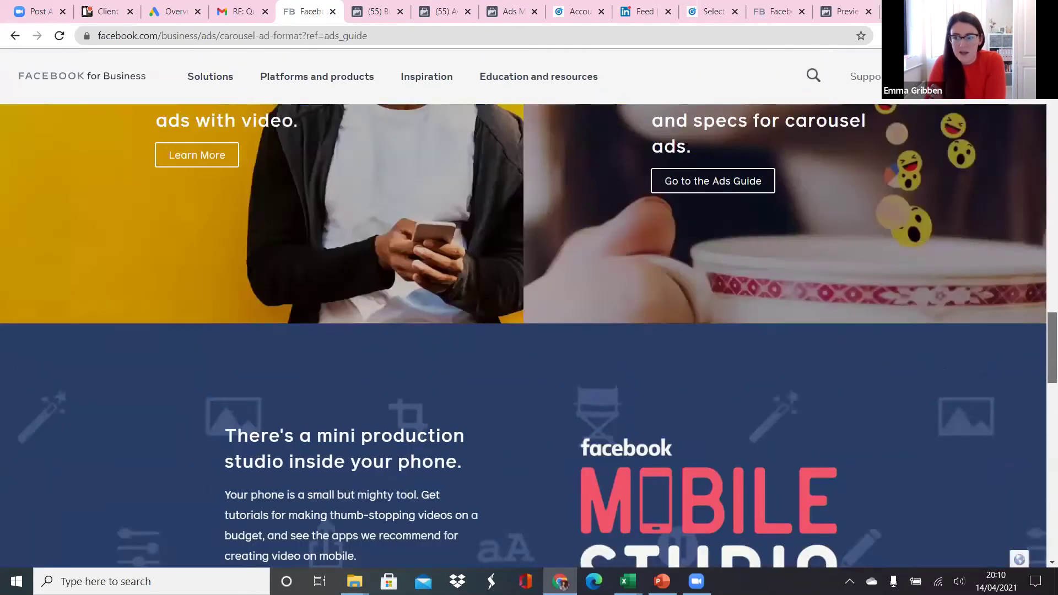
Step: Go back to the Facebook Ads guide and open the Carousel specifications to view the Facebook Feed guidance
left_click(15, 36)
scroll(578, 380, "up", 10)
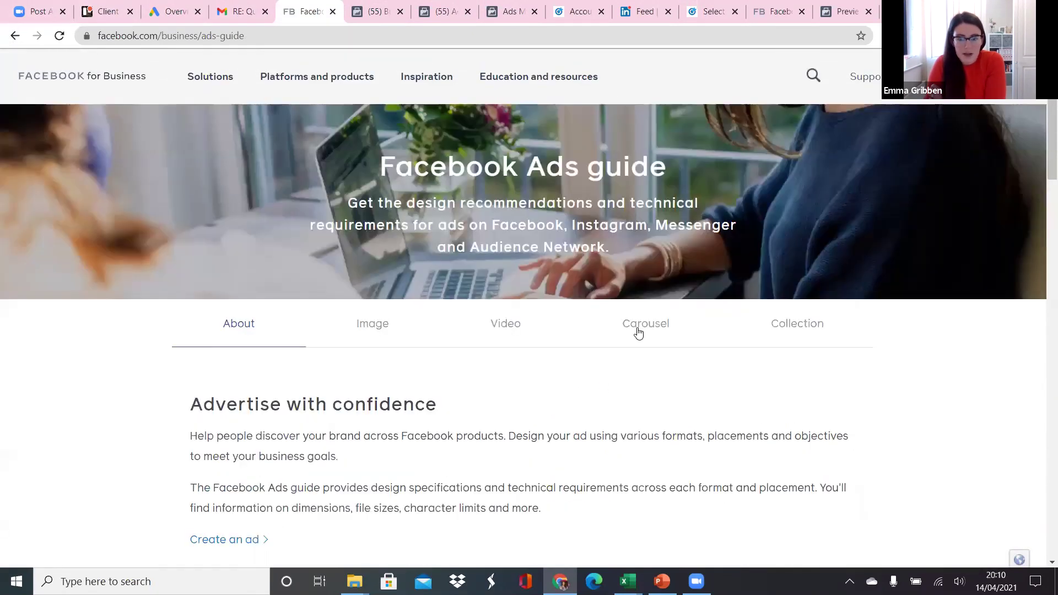
left_click(638, 329)
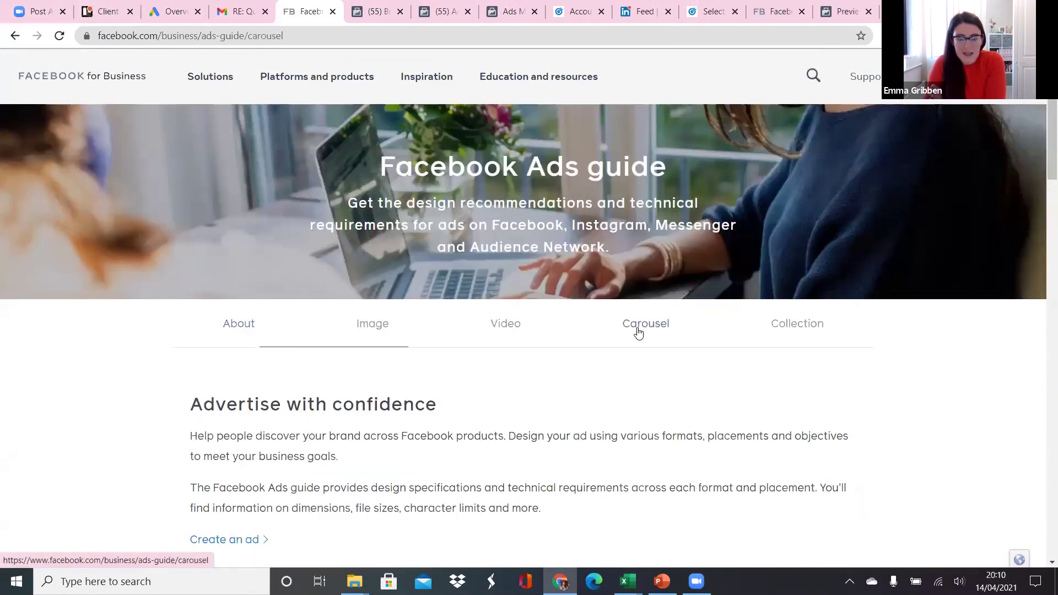
scroll(876, 332, "down", 4)
scroll(882, 330, "down", 2)
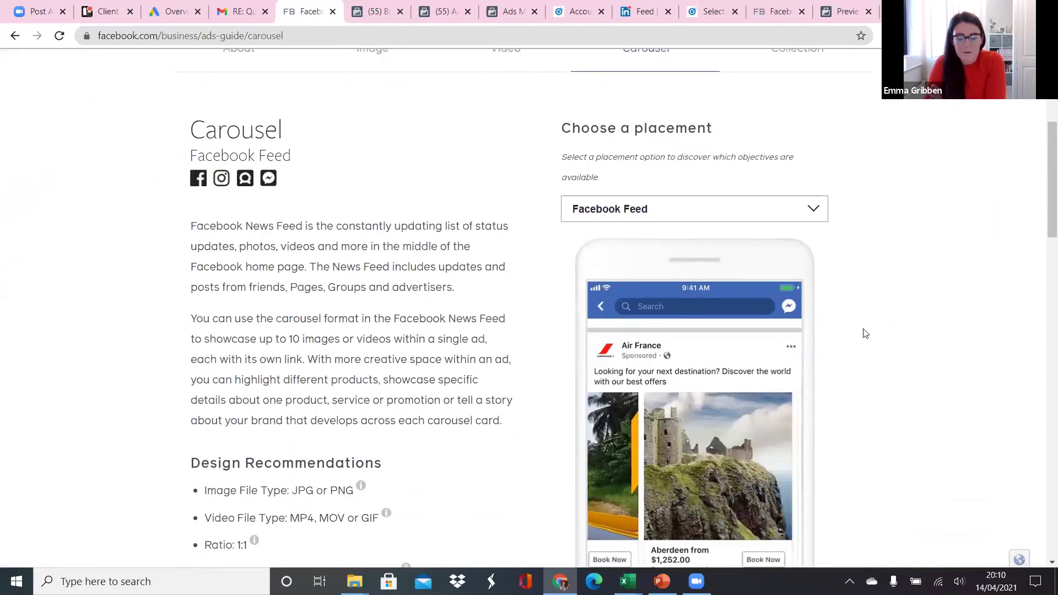
scroll(728, 377, "down", 2)
scroll(727, 377, "up", 2)
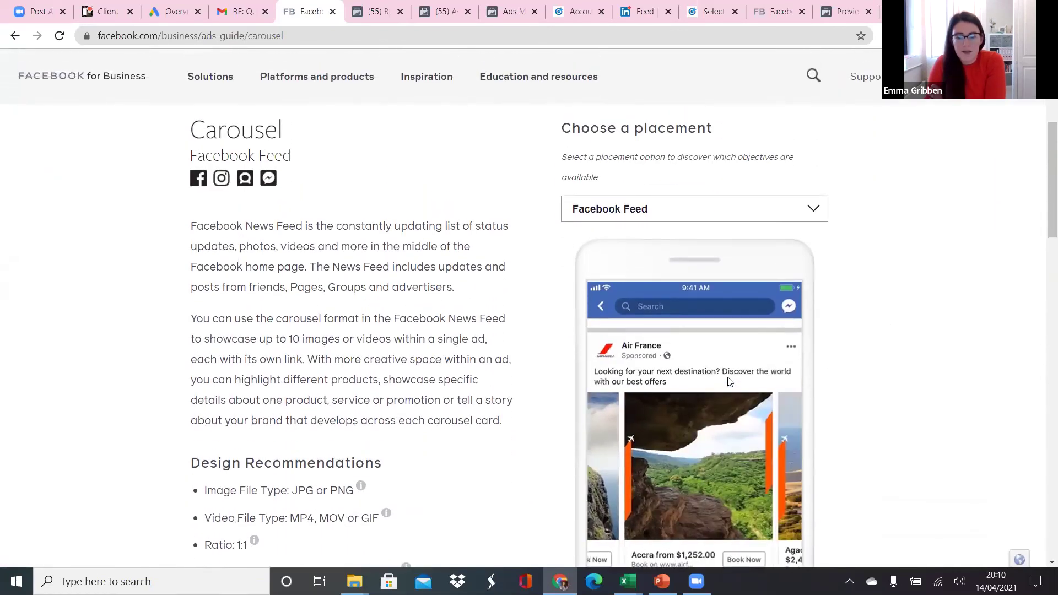
Step: Choose the Instagram Stories placement, review its carousel design, text and technical requirements, and select the page's web address
left_click(810, 208)
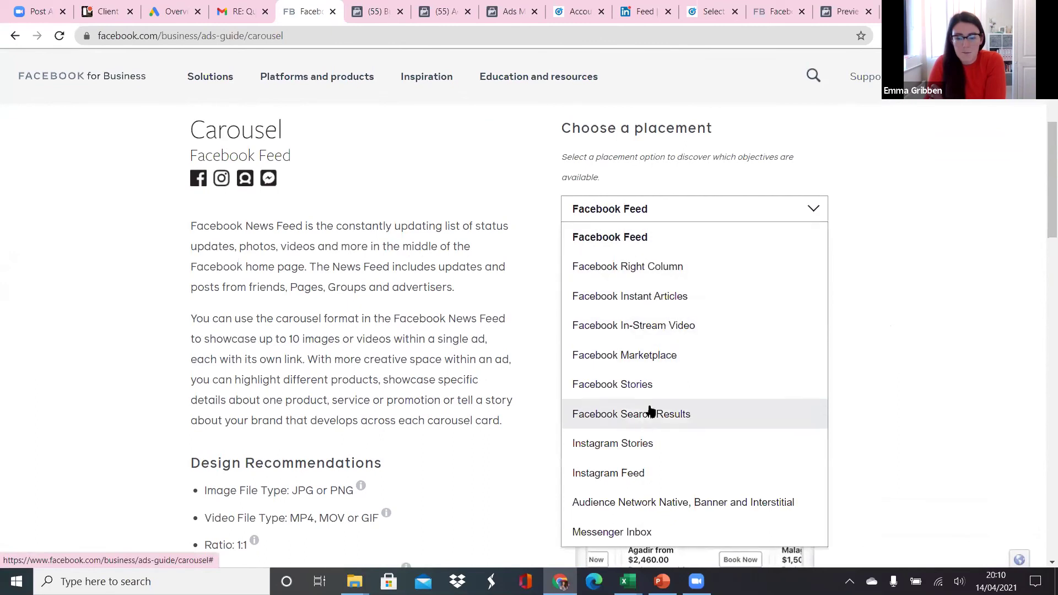
left_click(643, 443)
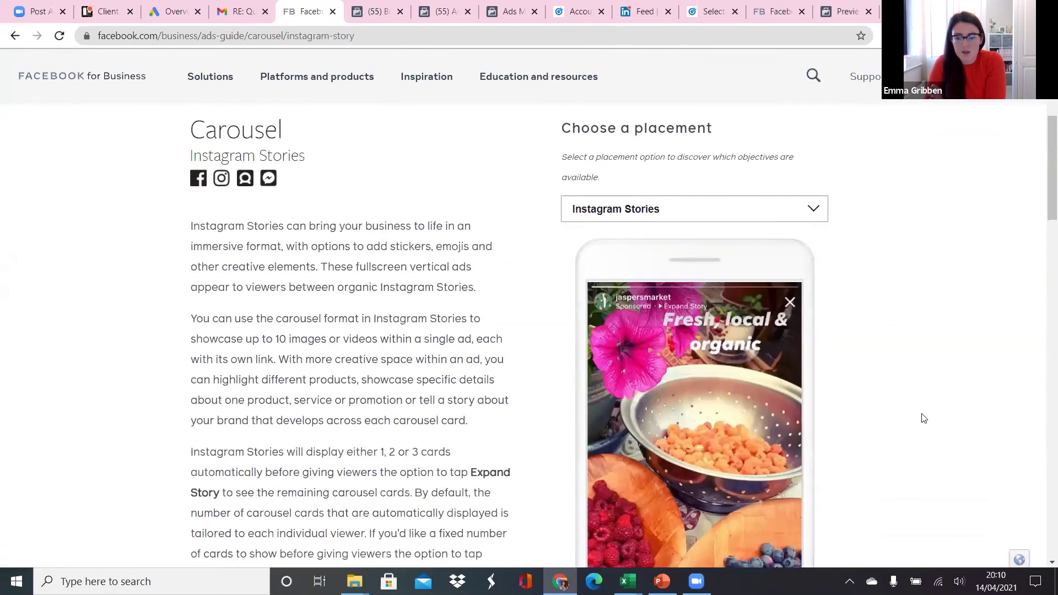
scroll(921, 418, "down", 1)
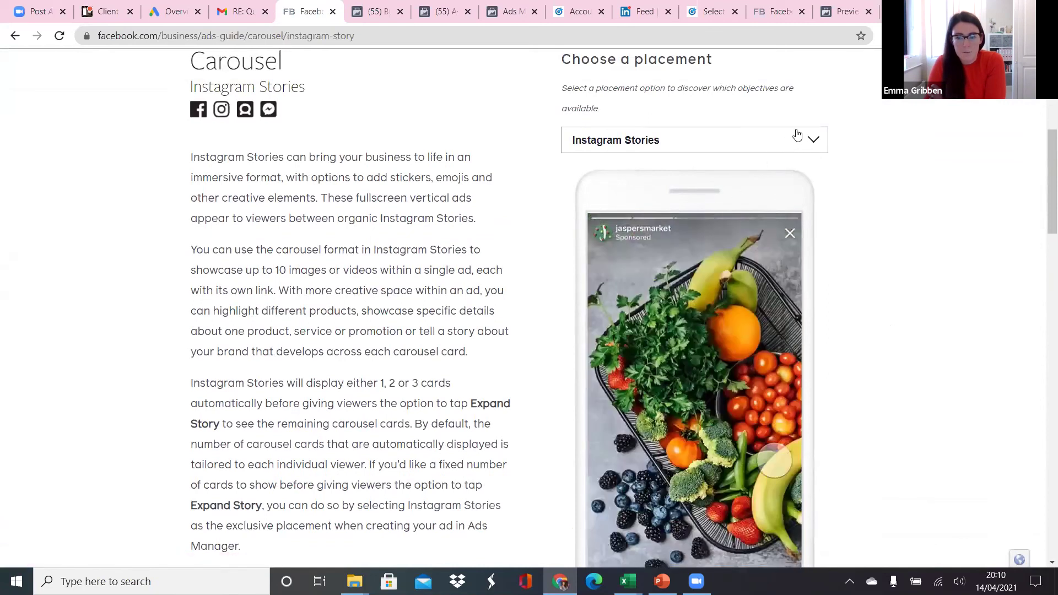
scroll(518, 209, "down", 3)
scroll(512, 216, "down", 5)
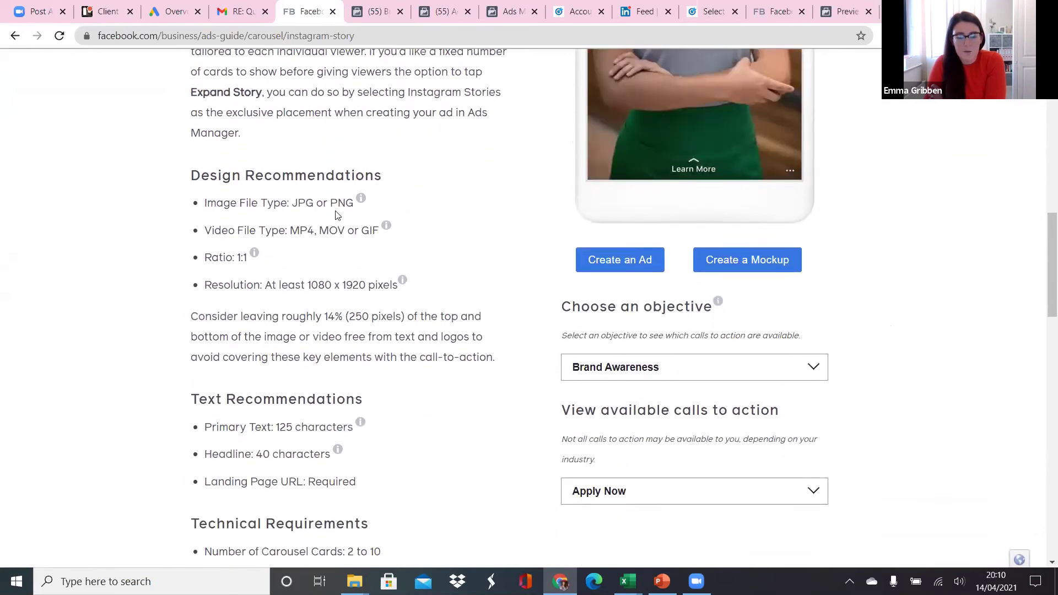
scroll(359, 360, "down", 1)
scroll(378, 423, "down", 2)
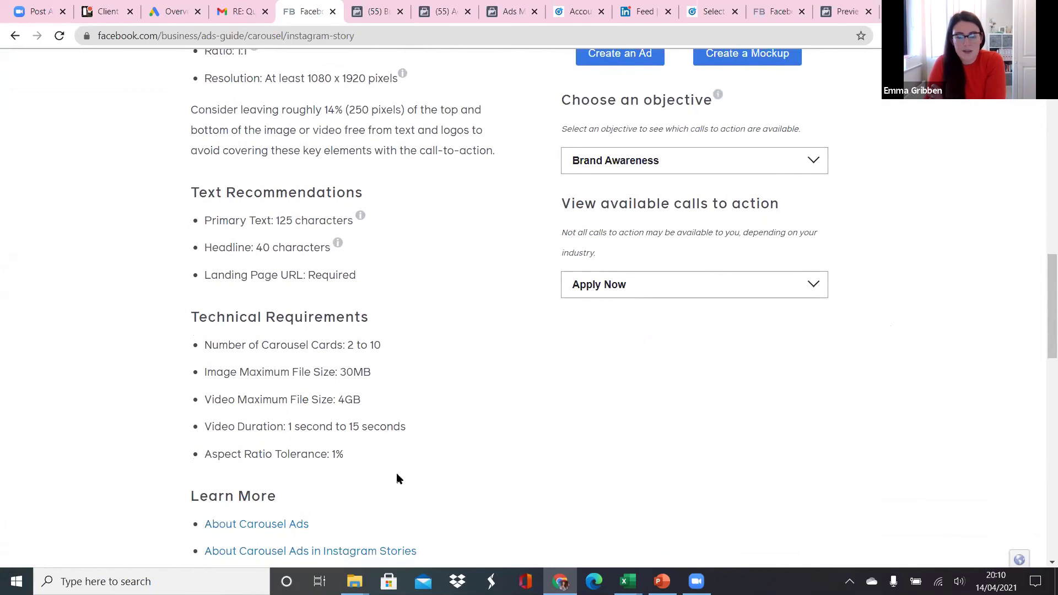
scroll(485, 467, "up", 2)
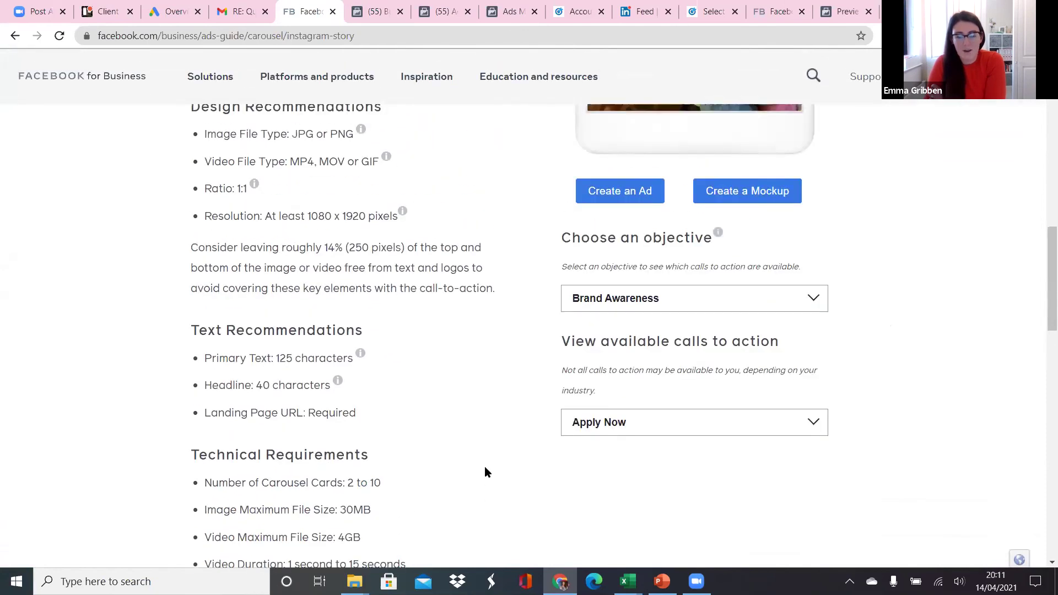
scroll(485, 467, "up", 9)
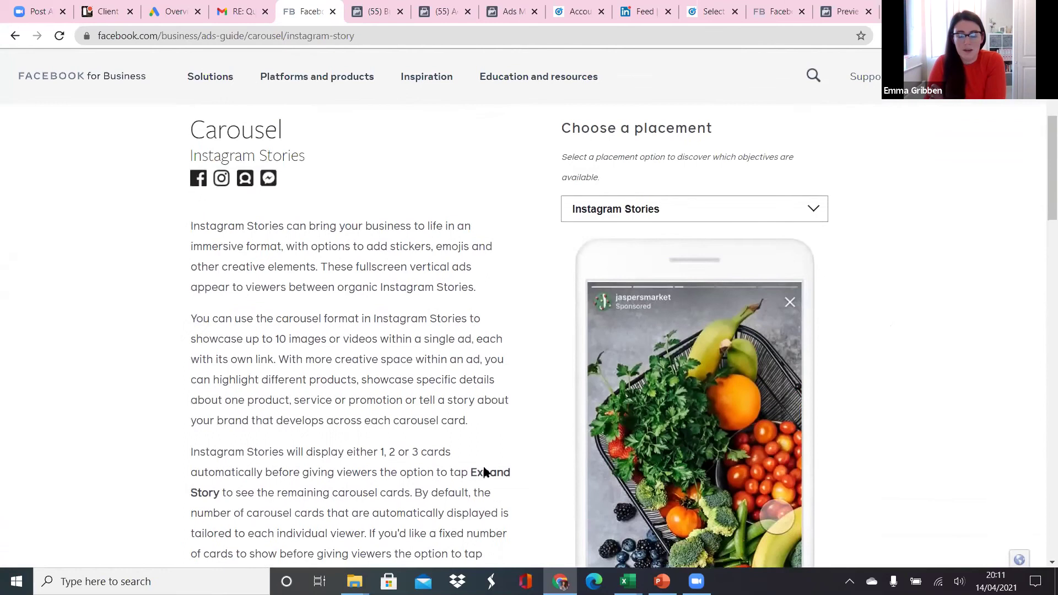
scroll(483, 471, "up", 5)
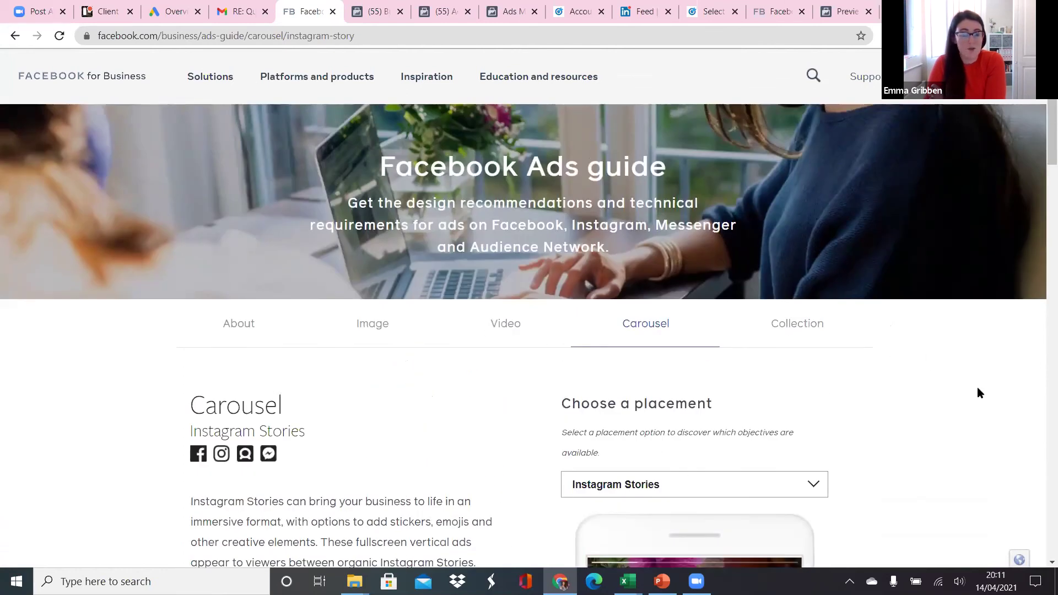
left_click(368, 32)
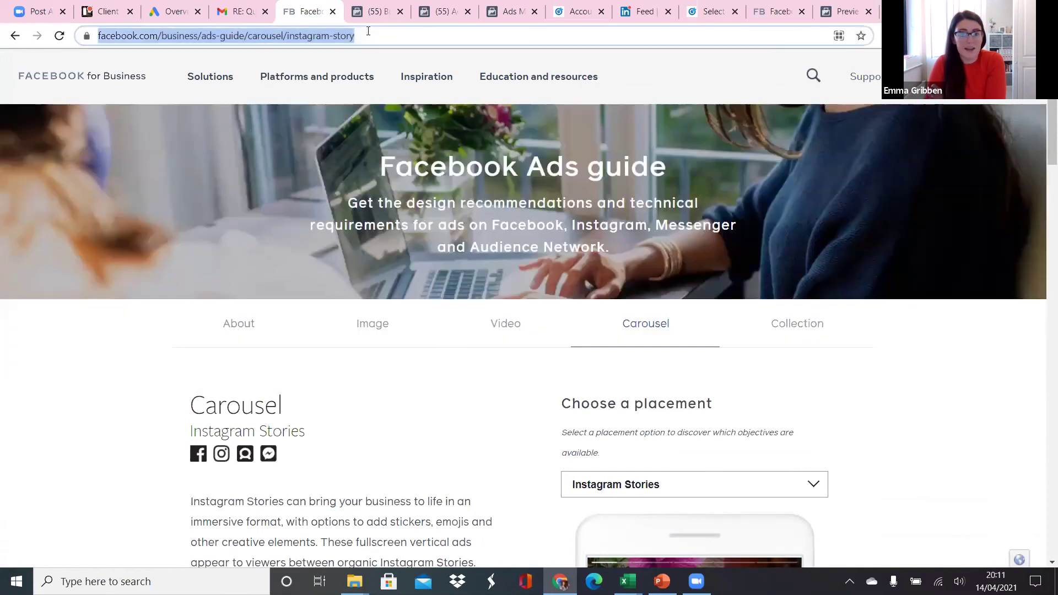